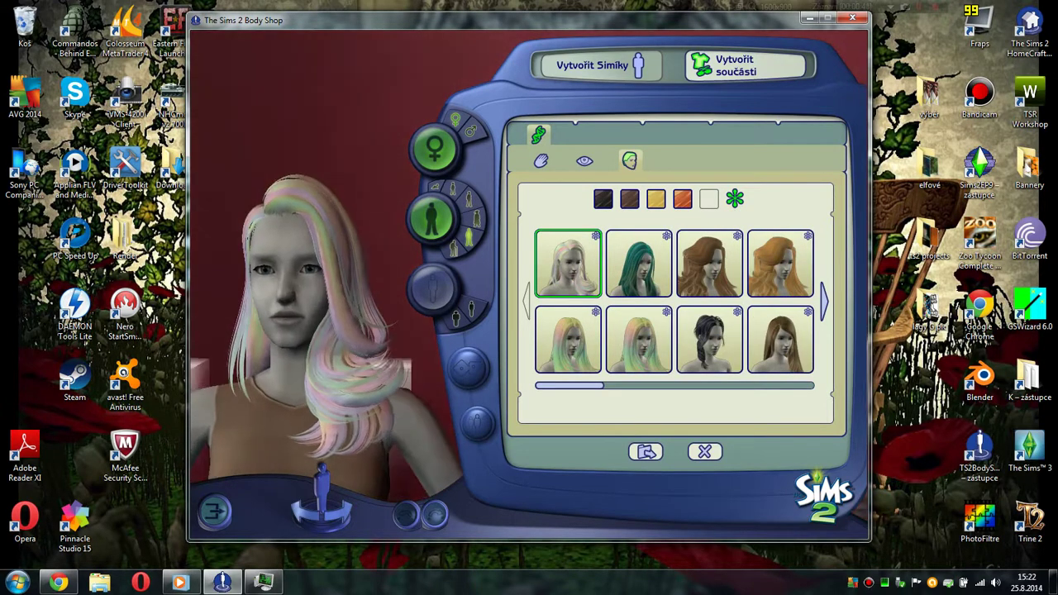
- Filter the female hairstyles to blond and select the long, wavy, swept-back blond style on the next page
click(581, 360)
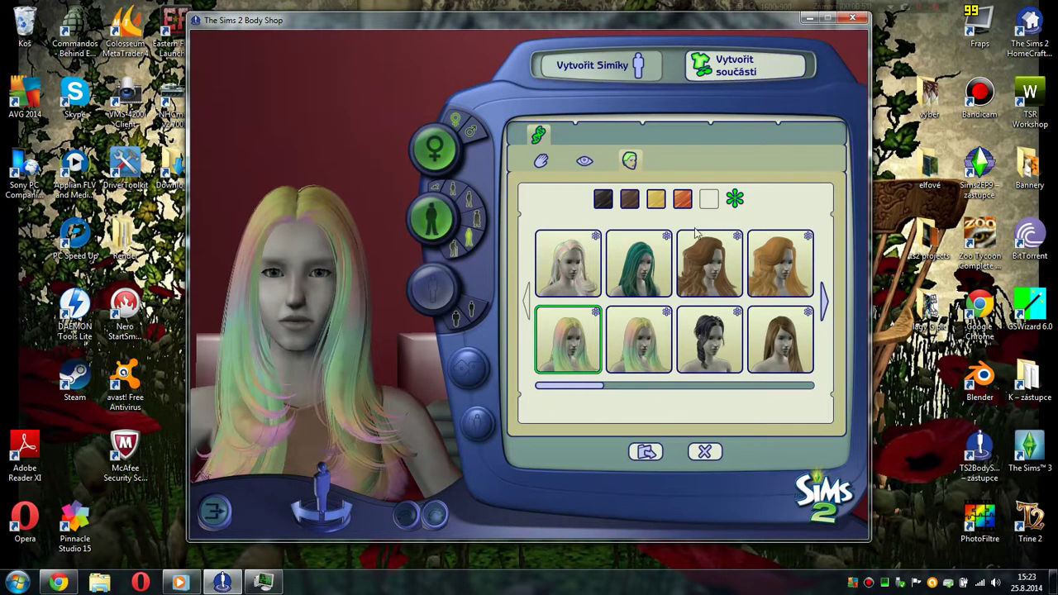
click(655, 198)
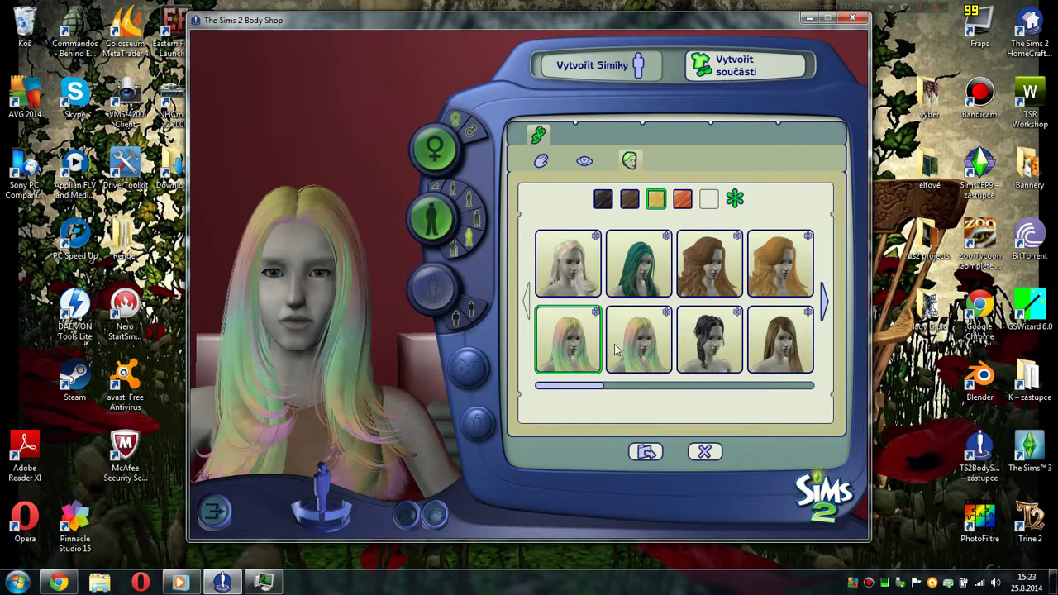
click(824, 306)
click(795, 351)
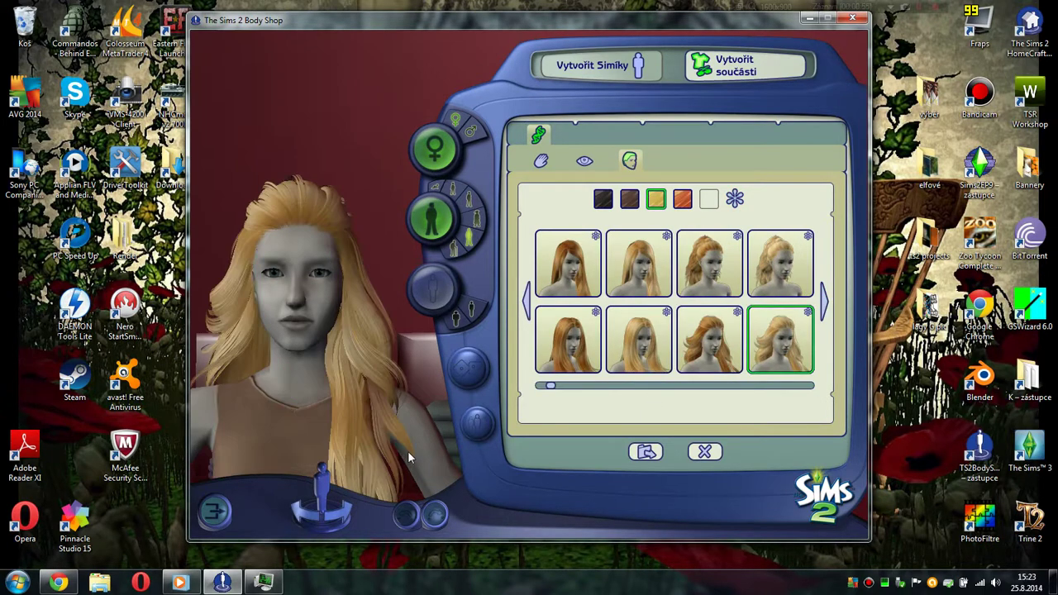
- Export the selected blond hairstyle's textures as a project named 00vlasy
click(645, 452)
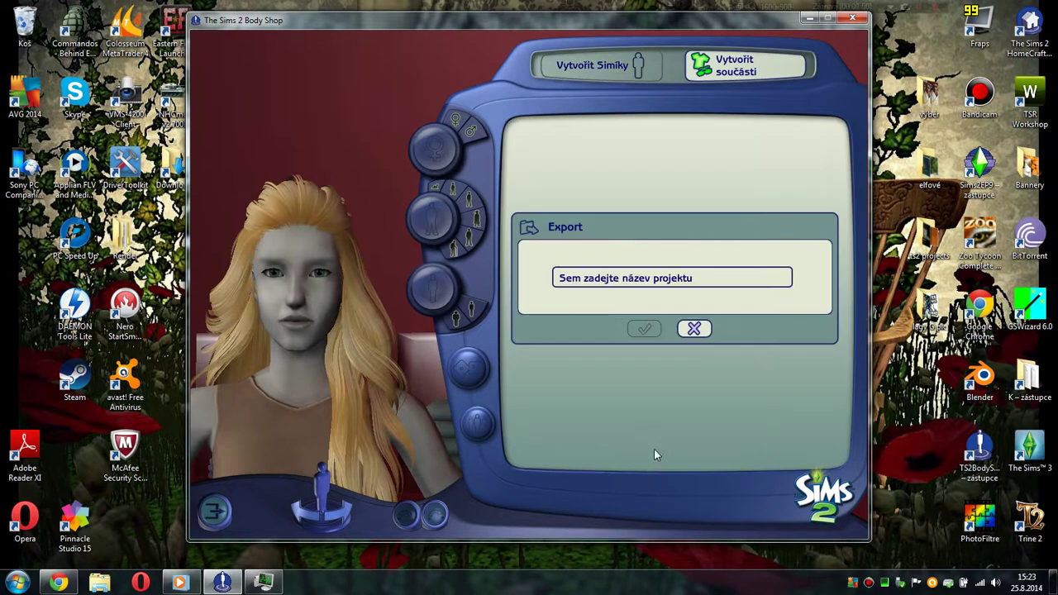
click(655, 288)
text(vlas)
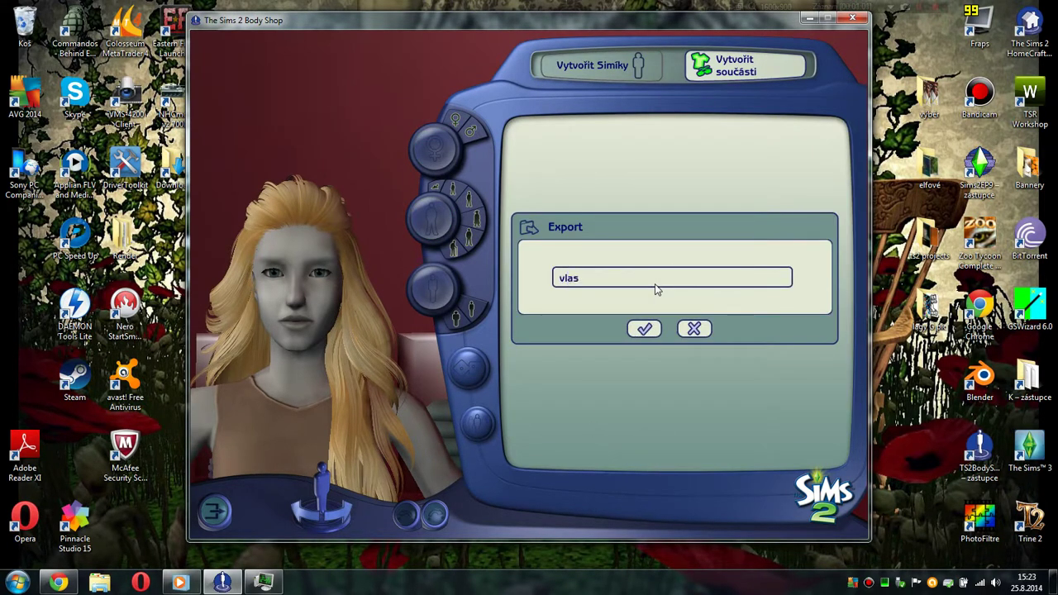
text(y)
click(644, 329)
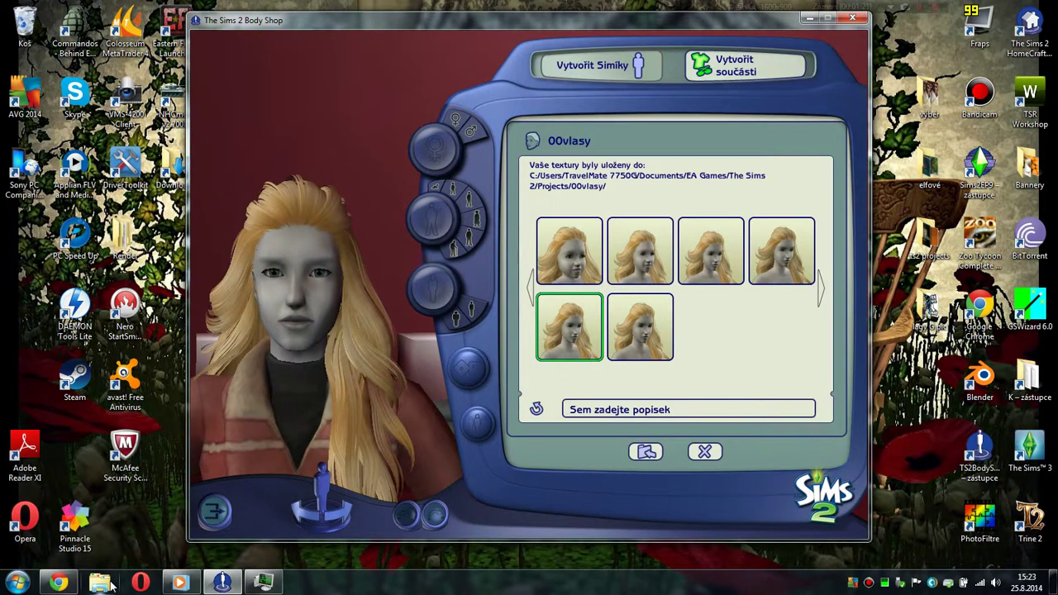
- Switch to Windows Explorer and open the project folder Dokumenty > EA Games > The Sims 2 > Projects > 00vlasy
click(101, 582)
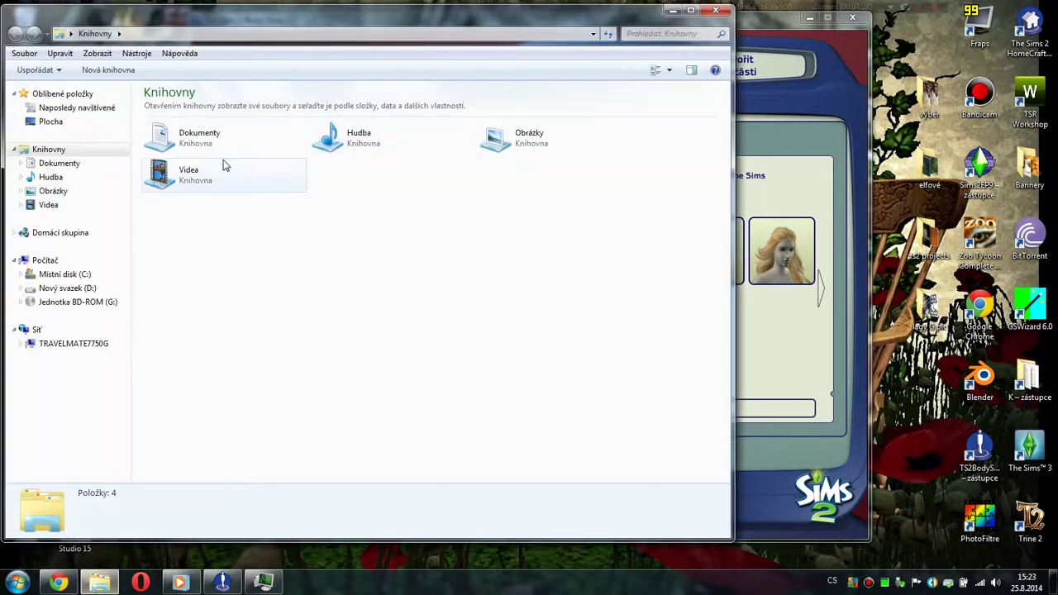
double_click(198, 146)
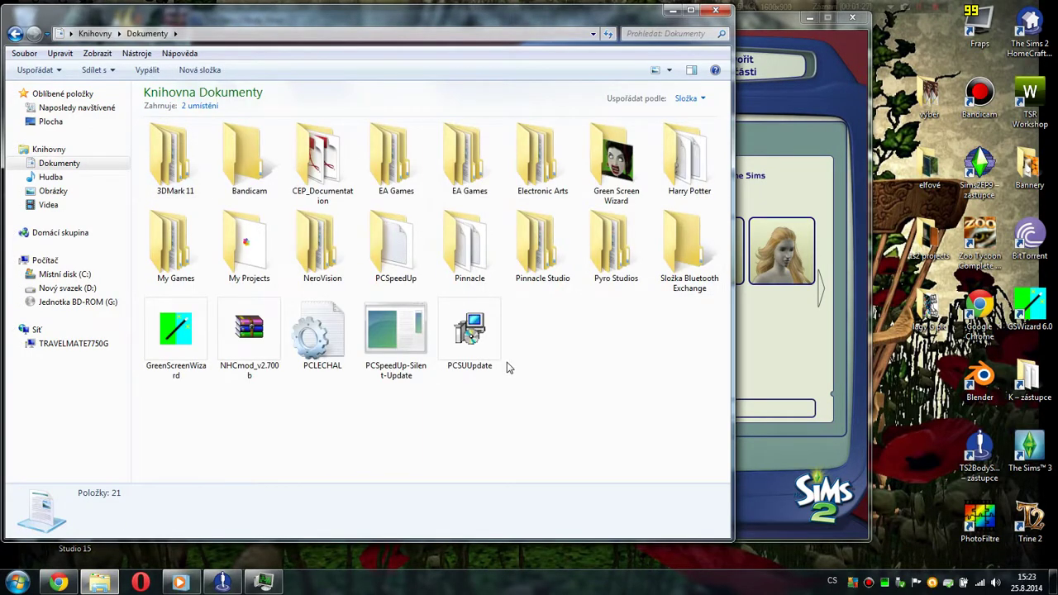
double_click(479, 170)
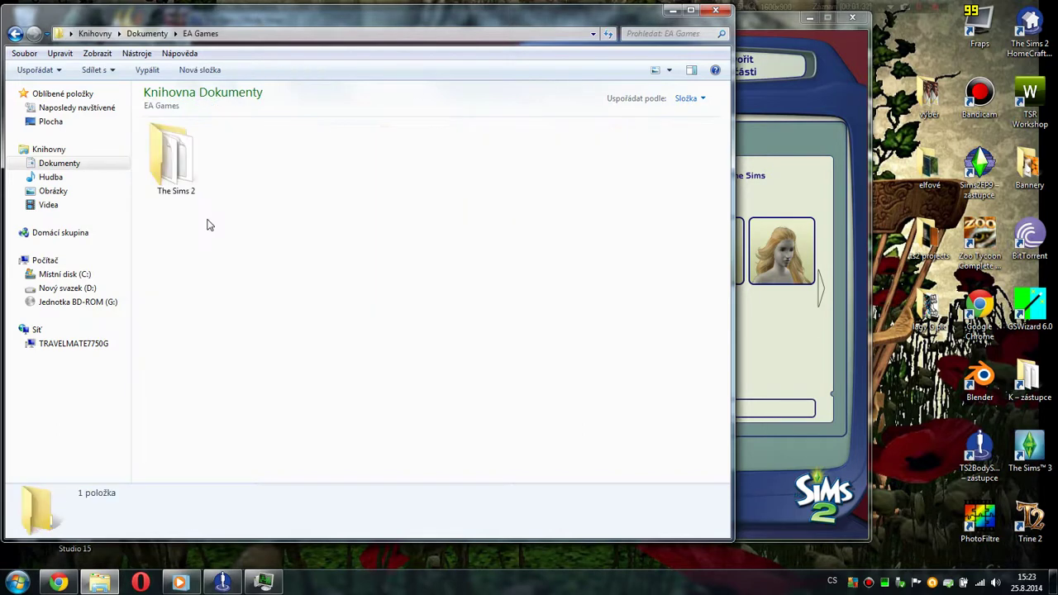
double_click(175, 157)
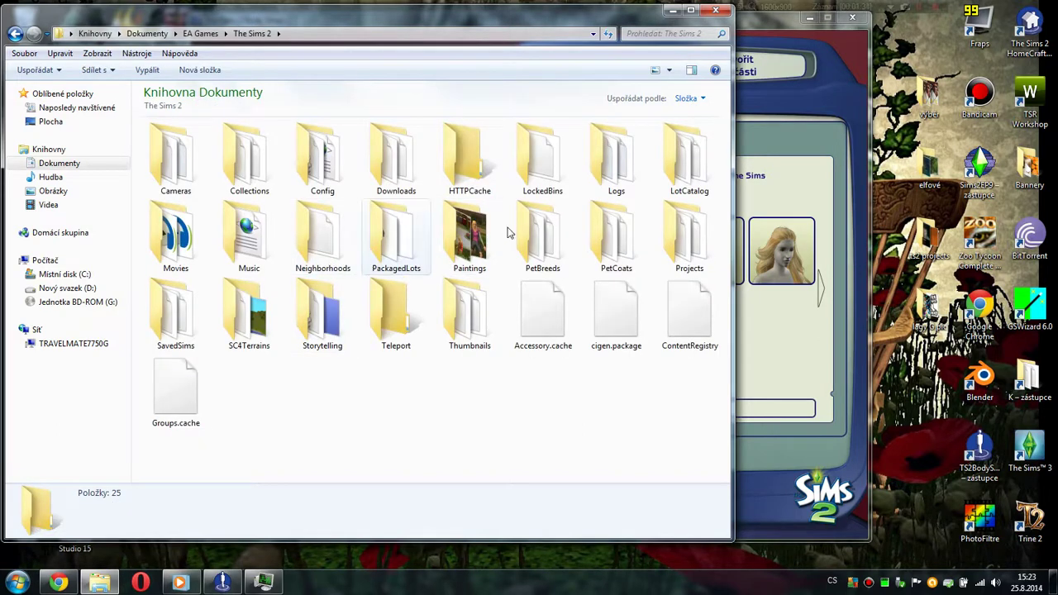
double_click(688, 240)
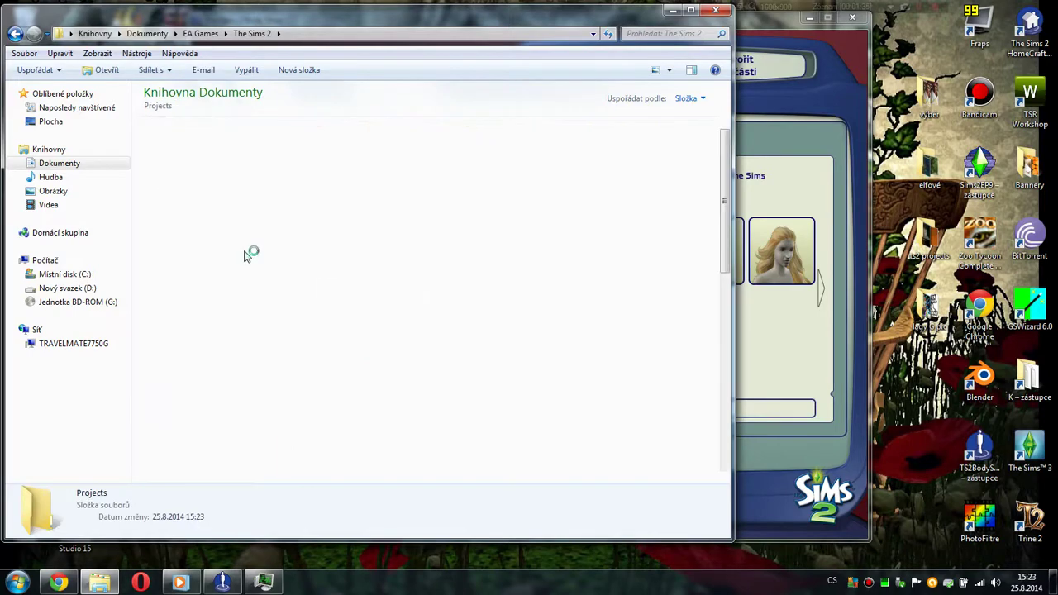
double_click(177, 165)
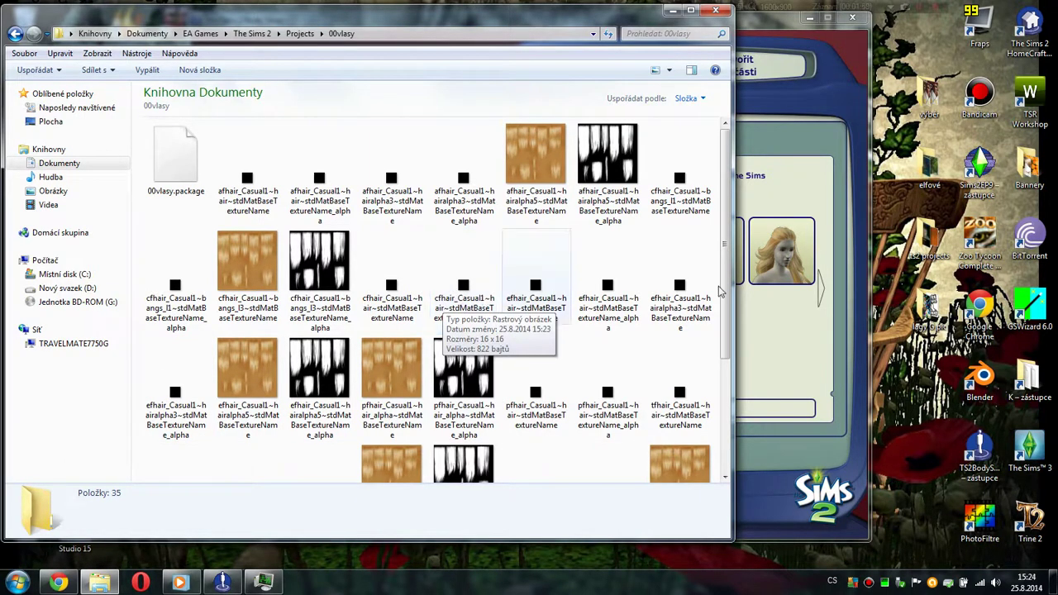
- Open the hair texture afhair_Casual1~hairalpha5~stdMatBaseTextureName.bmp from the 00vlasy folder in PhotoFiltre
click(715, 10)
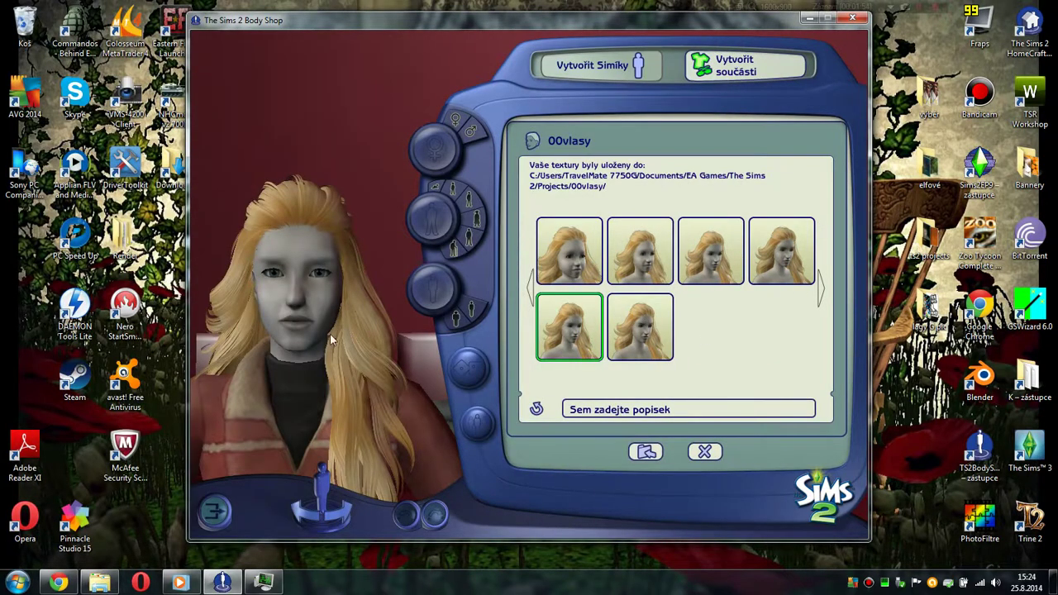
click(99, 583)
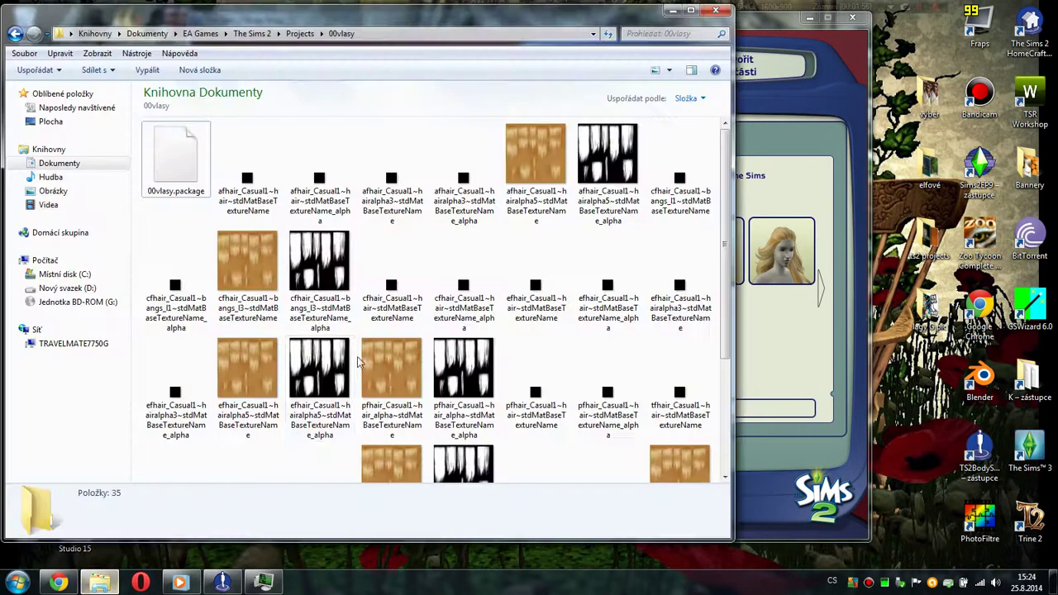
click(533, 189)
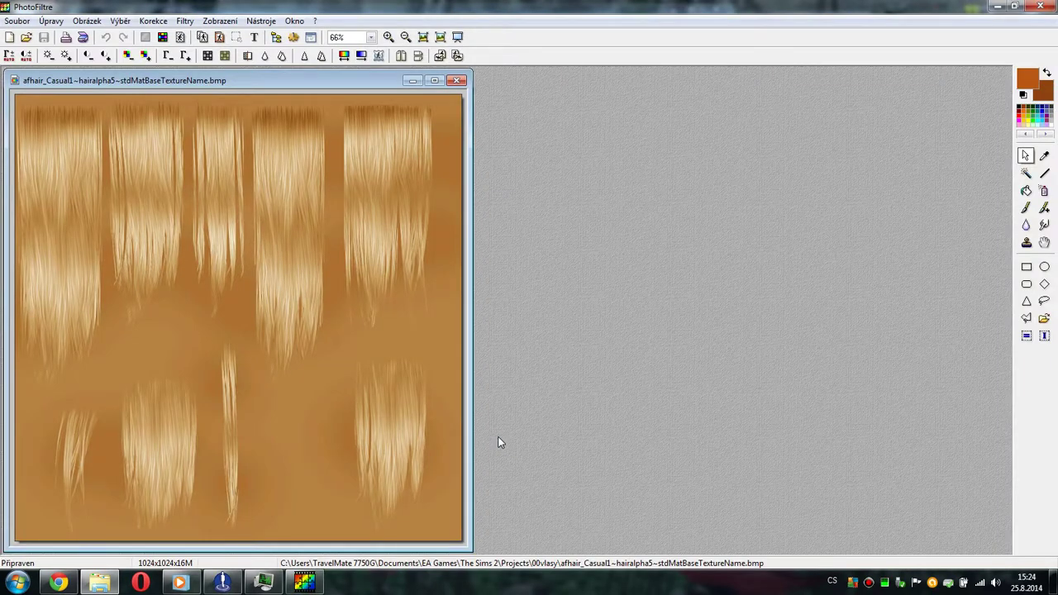
- Open the pale_rainbow_background image from the desktop folder "lagy G pic" and place it beside the hair texture
click(17, 21)
click(32, 47)
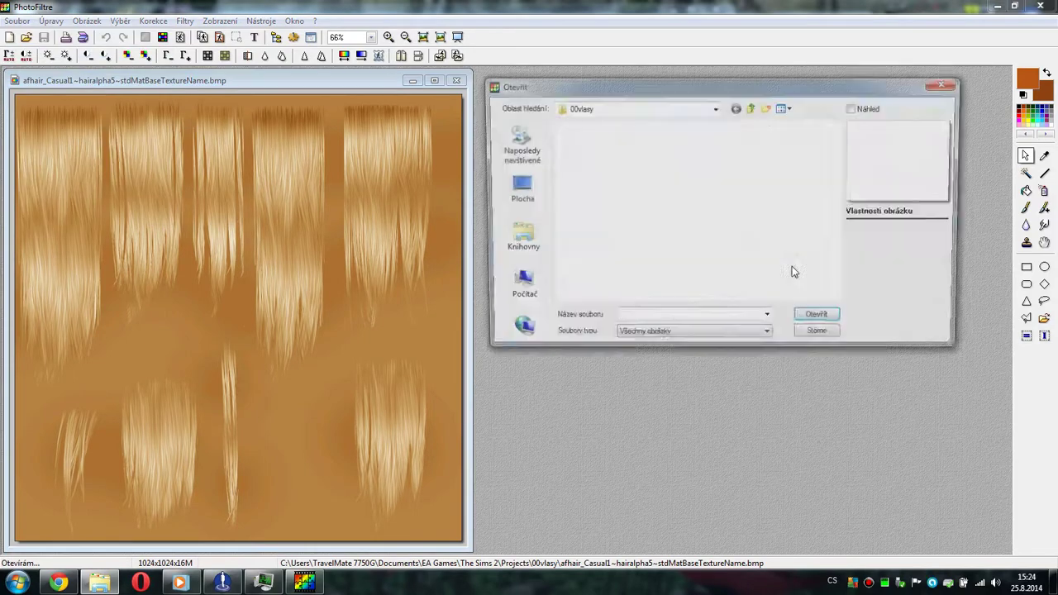
click(531, 176)
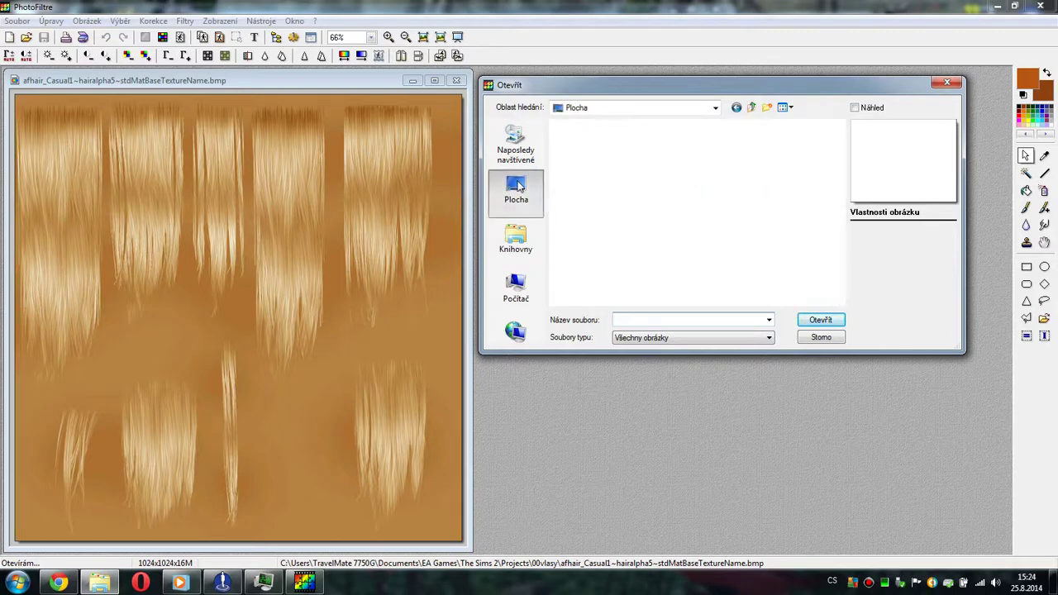
drag(841, 158, 842, 239)
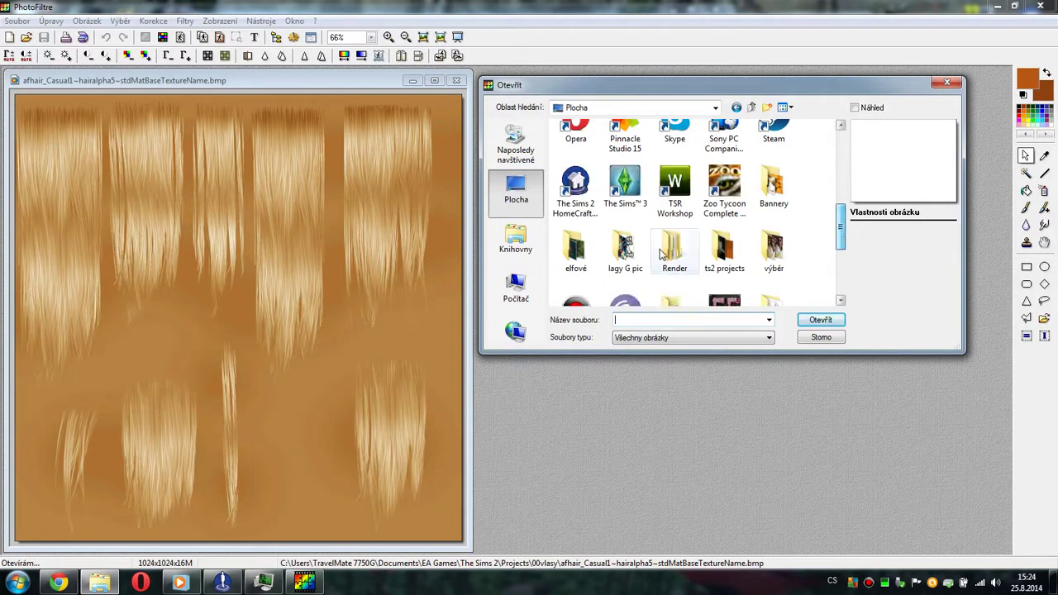
double_click(622, 248)
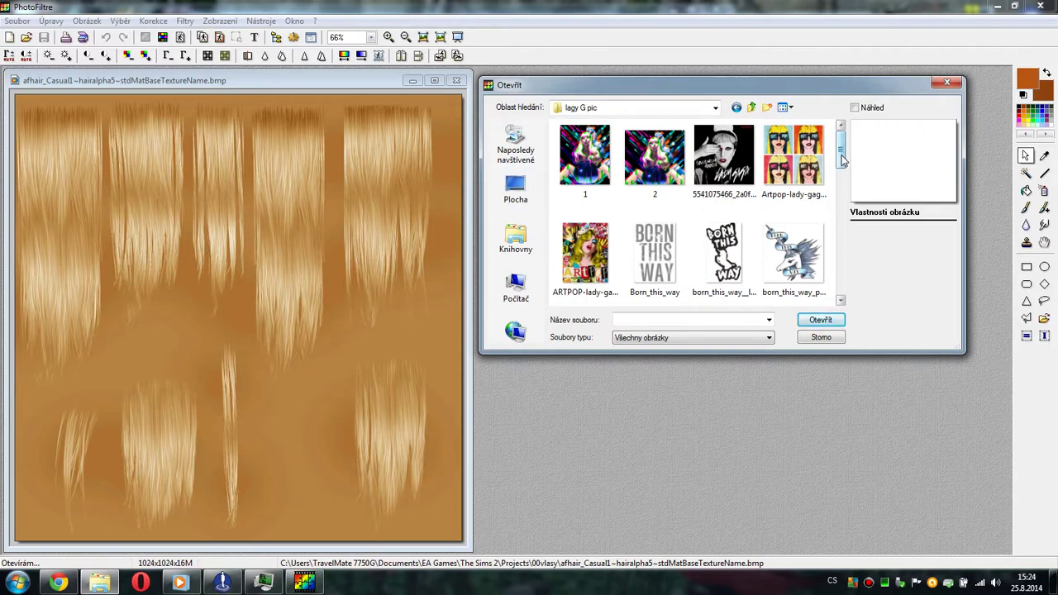
drag(841, 159, 840, 241)
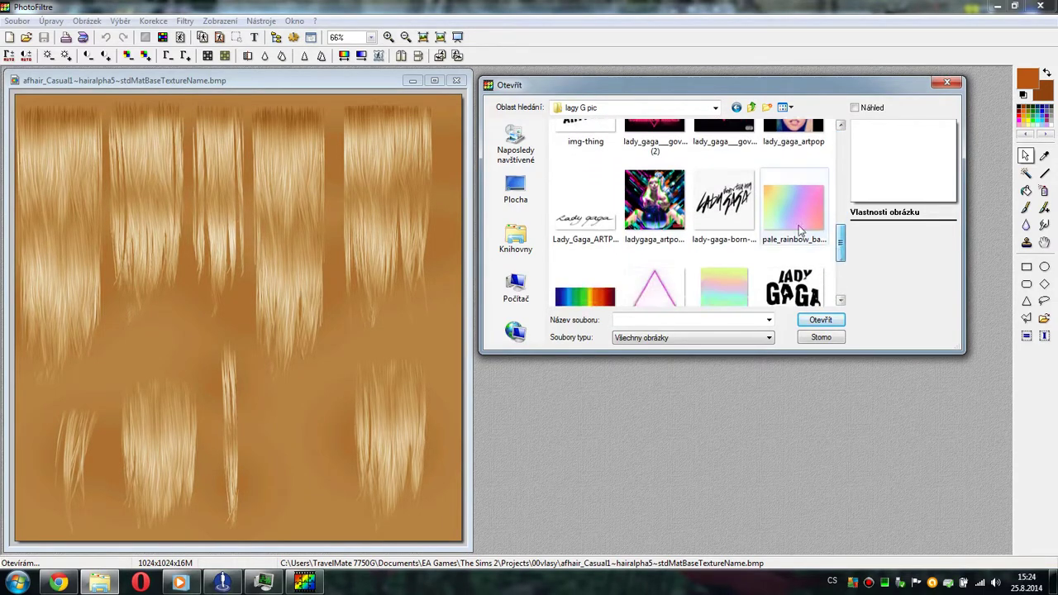
click(793, 206)
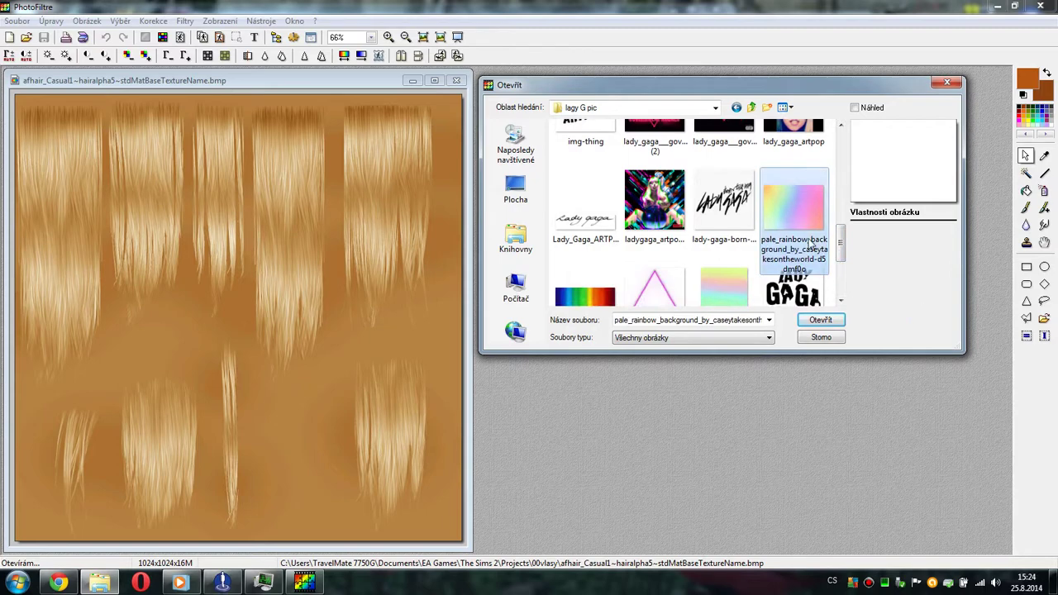
click(820, 320)
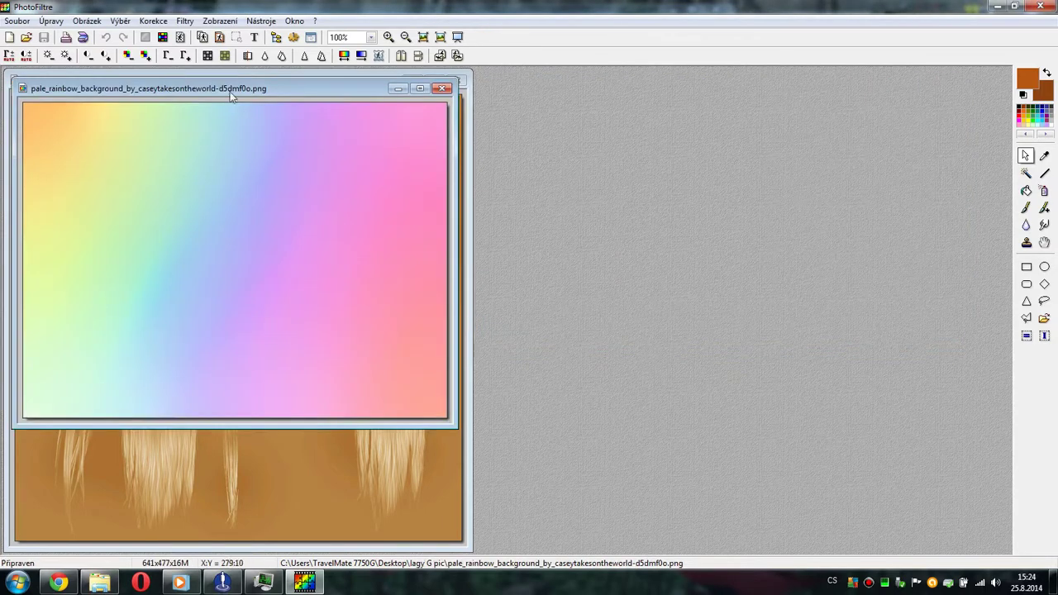
drag(232, 96, 665, 149)
- Desaturate the hair texture completely by setting its saturation to -100%
click(286, 511)
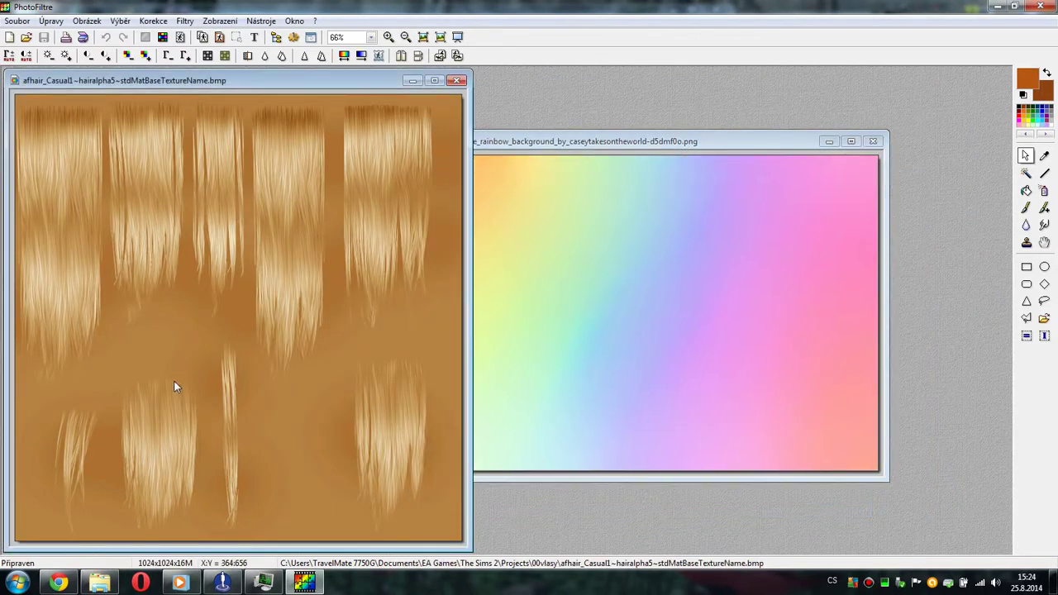
click(220, 21)
click(220, 21)
click(153, 21)
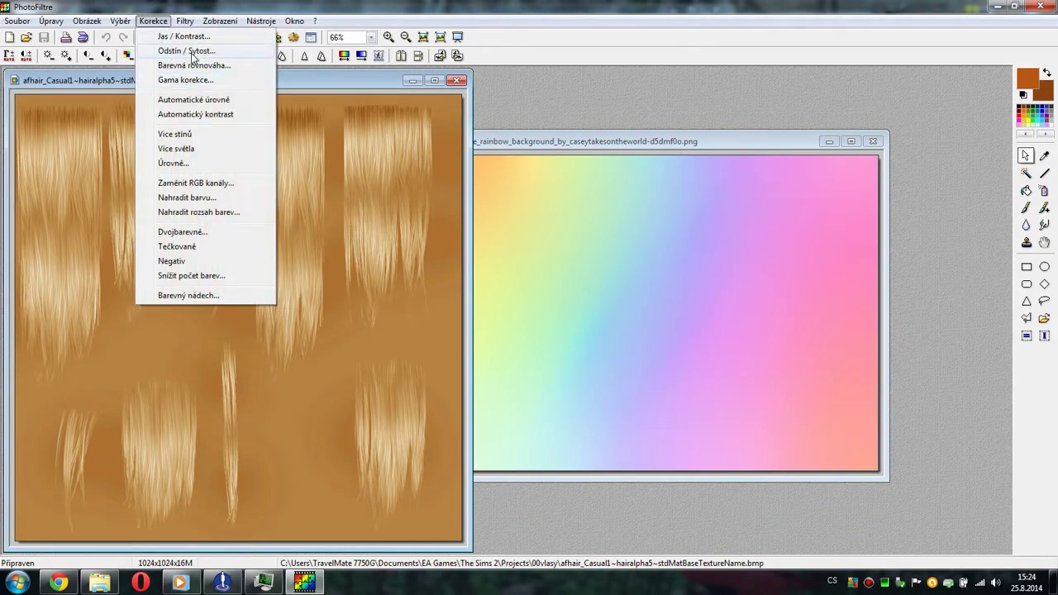
click(178, 52)
drag(529, 283, 278, 281)
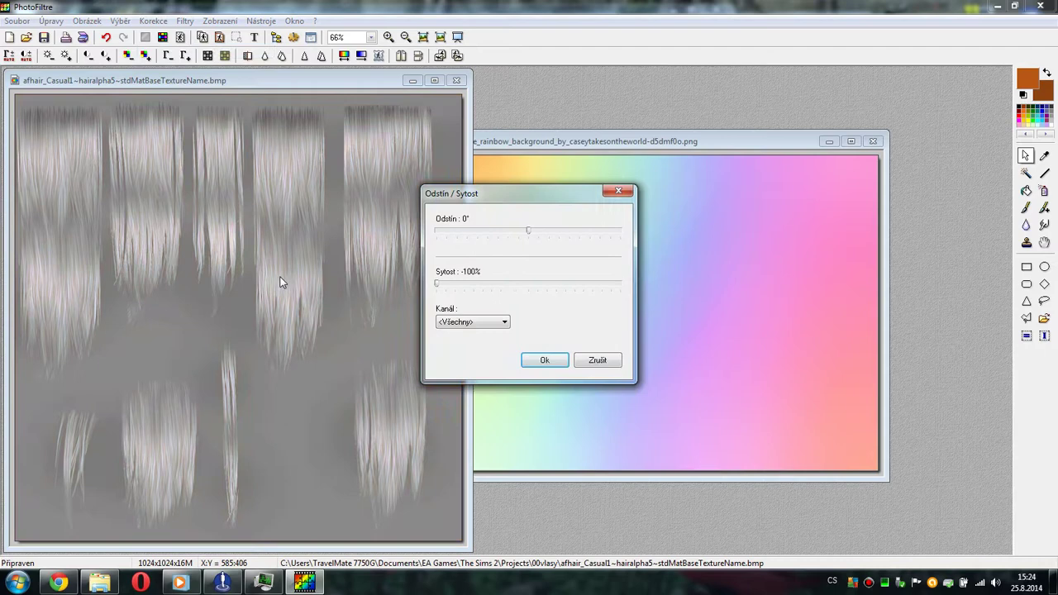
click(544, 360)
- Adjust the gray hair texture's brightness to 8% and contrast to -7%
click(152, 20)
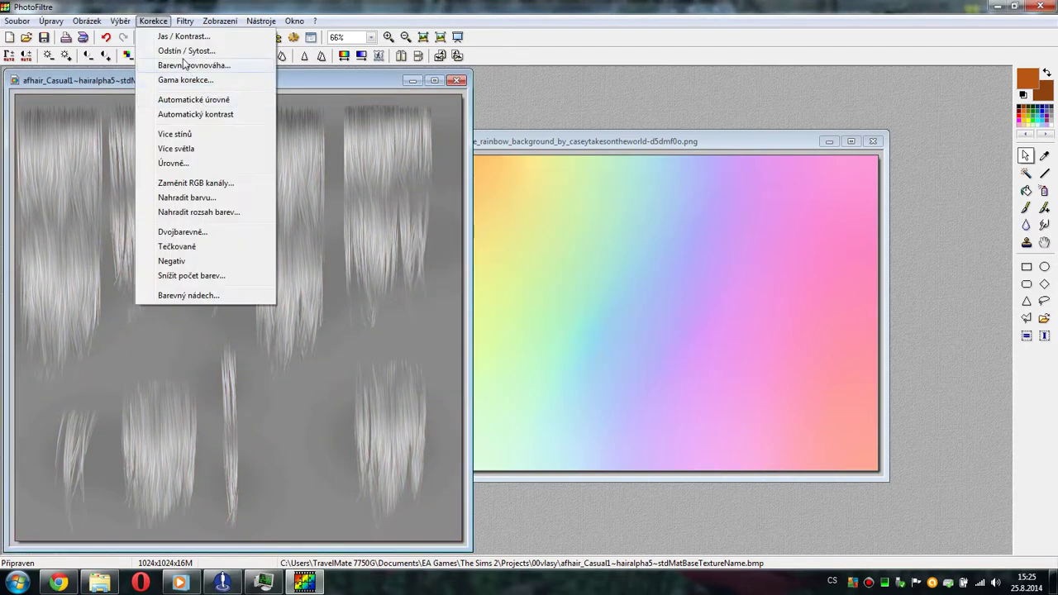
click(177, 36)
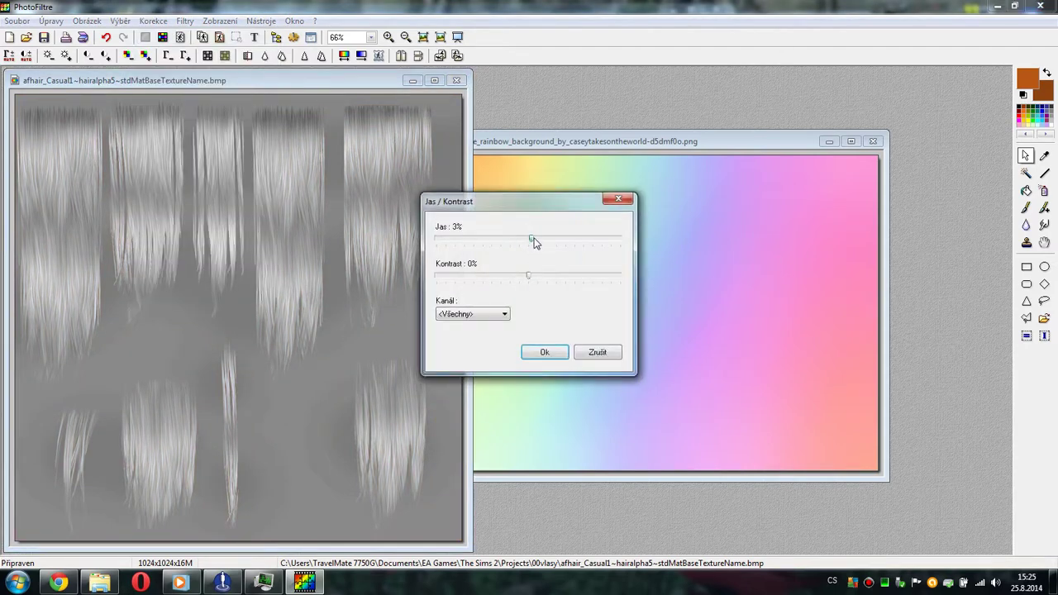
drag(533, 242, 521, 277)
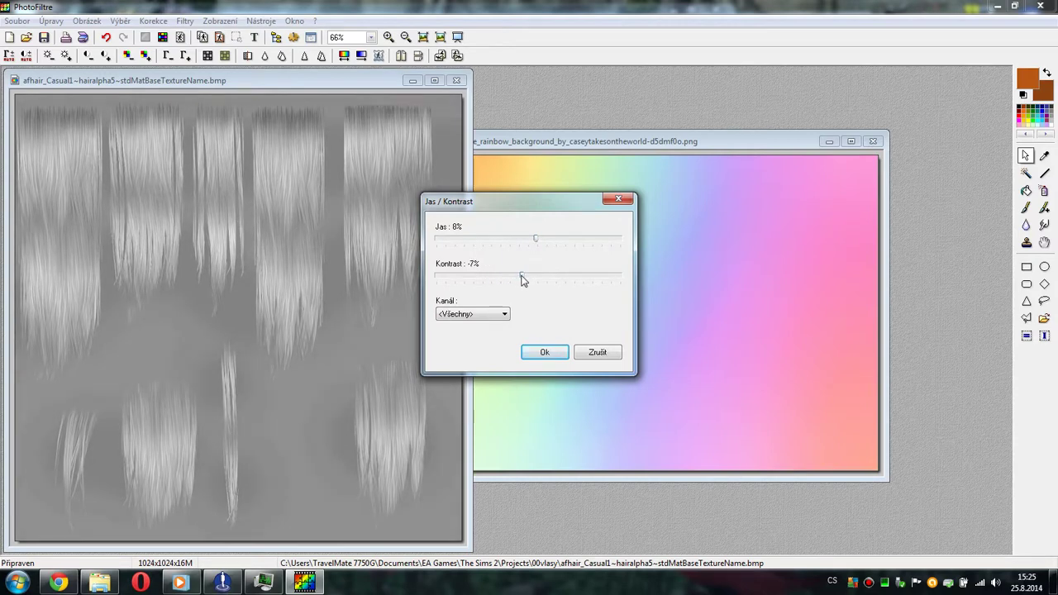
click(552, 353)
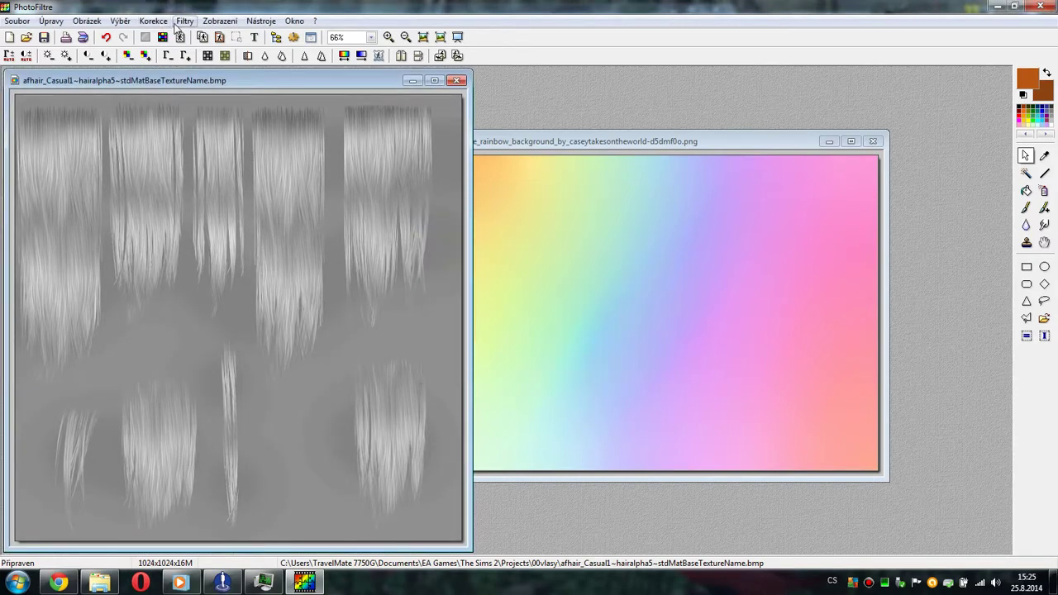
- Brighten the gray hair texture further with a second brightness adjustment of 24%
click(184, 21)
mouse_move(153, 21)
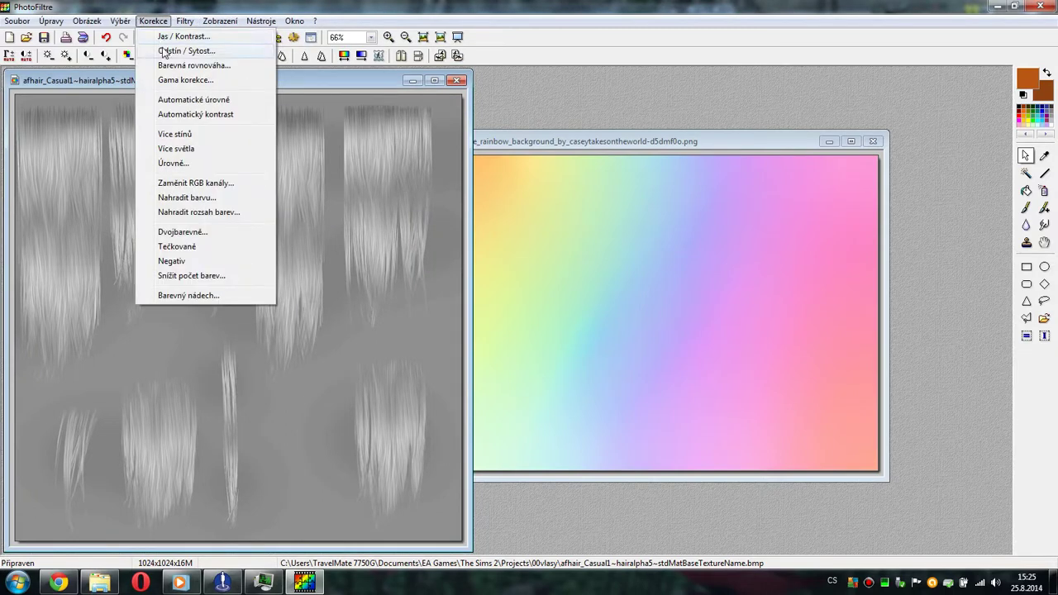
click(173, 37)
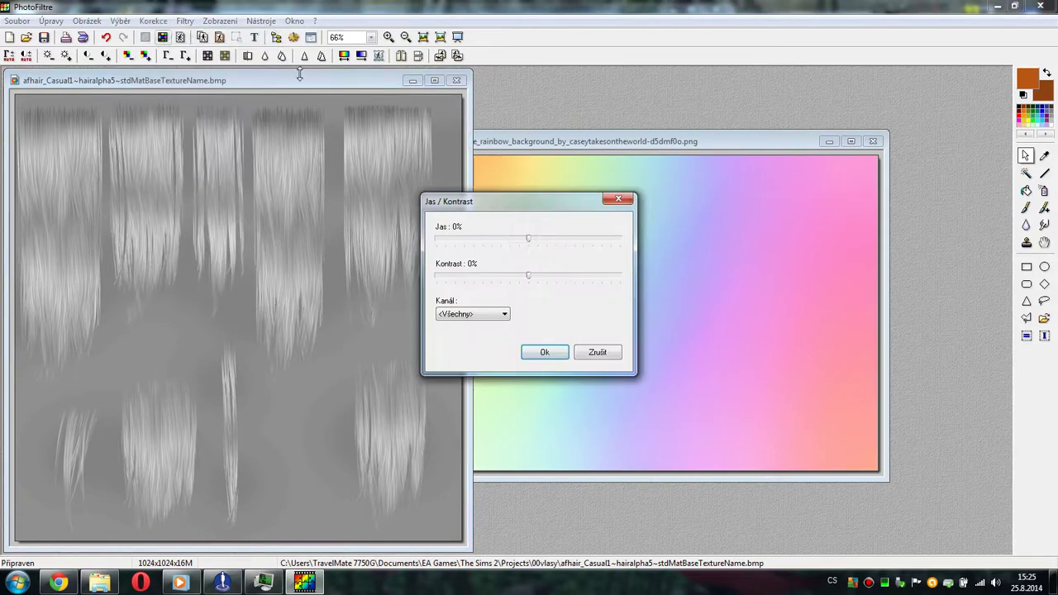
mouse_move(529, 240)
mouse_down()
mouse_move(503, 238)
mouse_move(549, 240)
mouse_up()
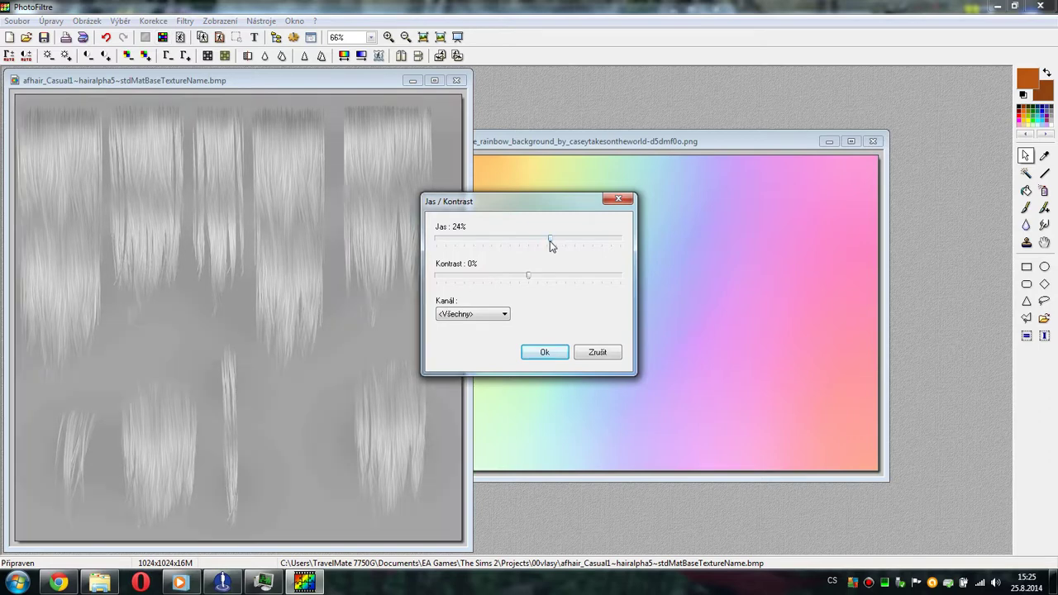
click(546, 352)
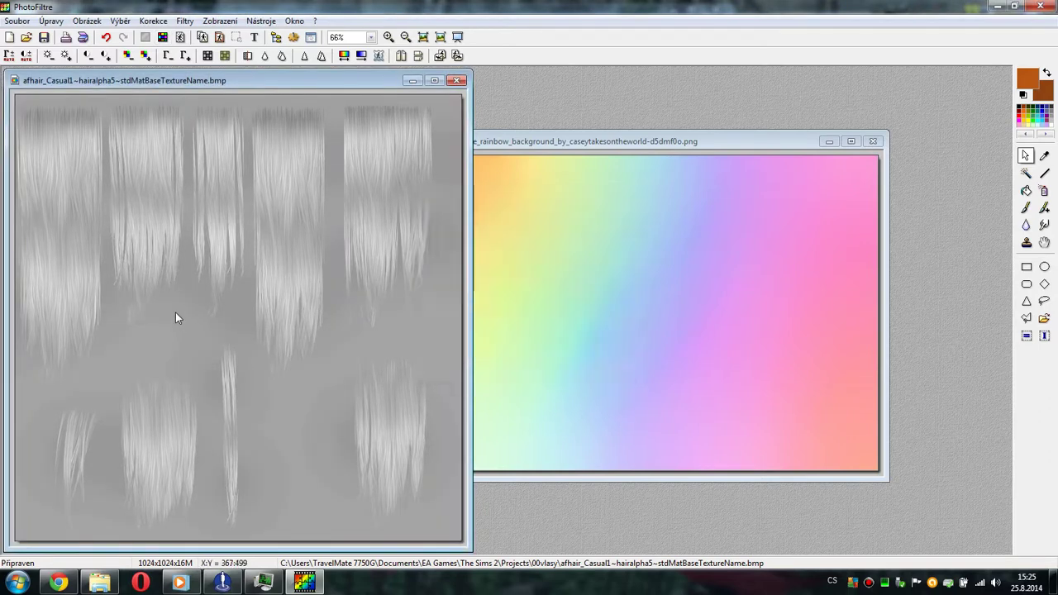
- Raise the pale rainbow image's saturation to the maximum
click(521, 330)
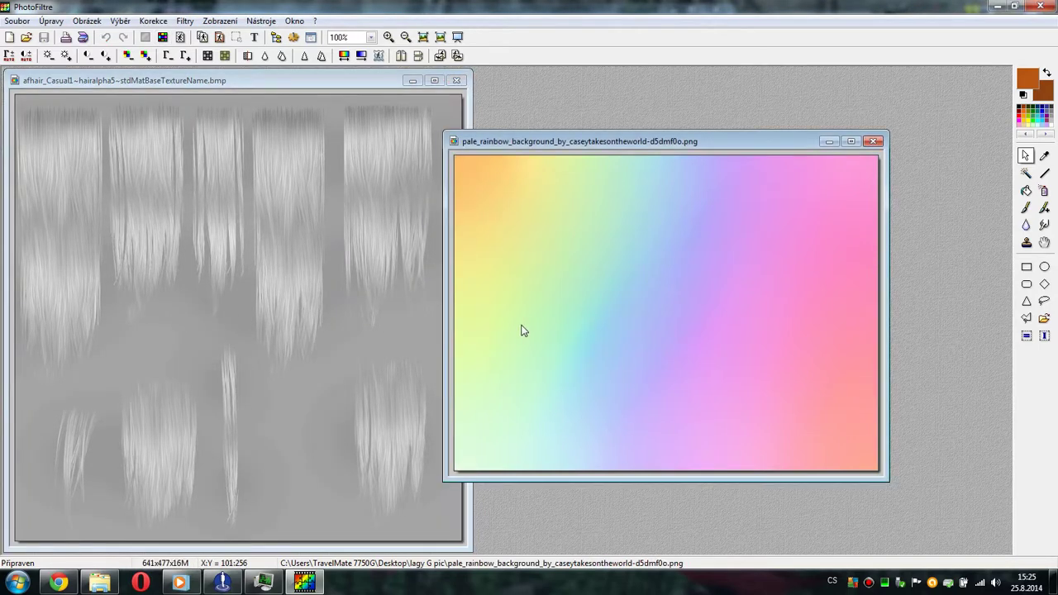
click(152, 21)
click(152, 21)
click(153, 21)
click(181, 51)
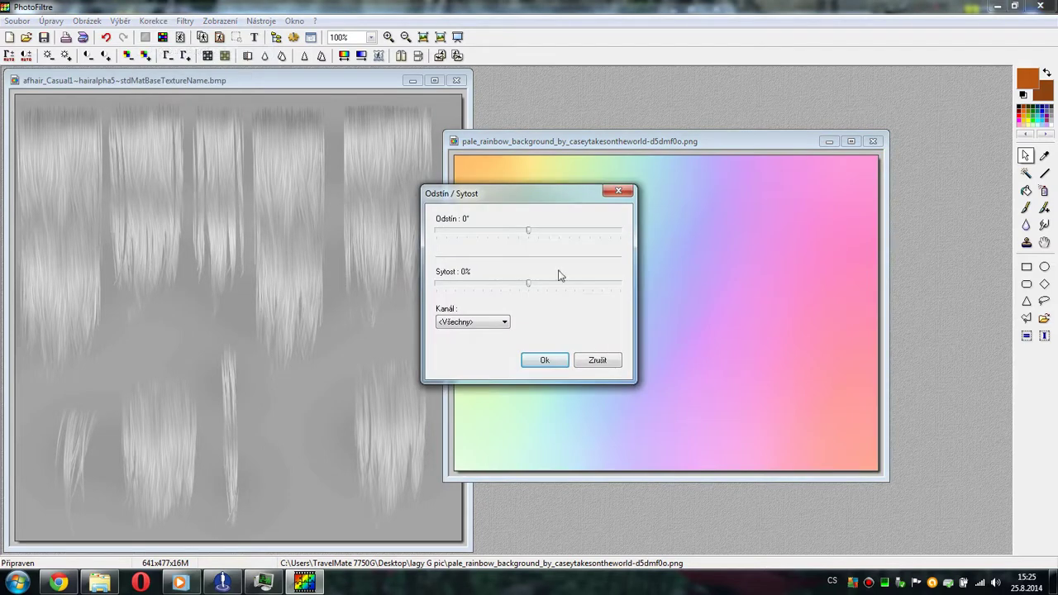
drag(530, 285, 620, 286)
click(544, 359)
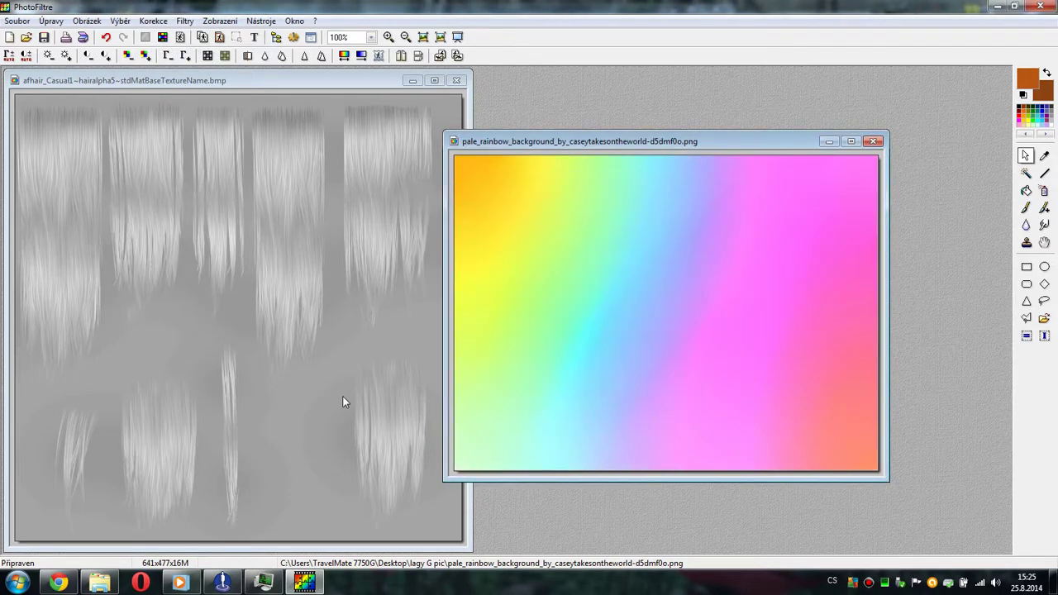
- Resize the rainbow image proportionally to a width of 350 pixels
right_click(634, 292)
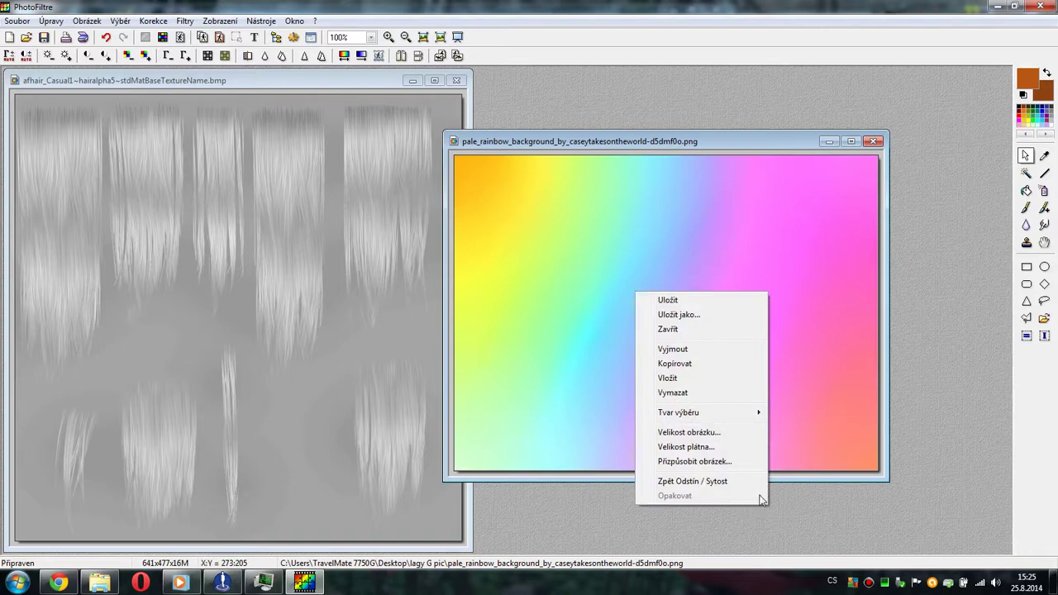
click(699, 438)
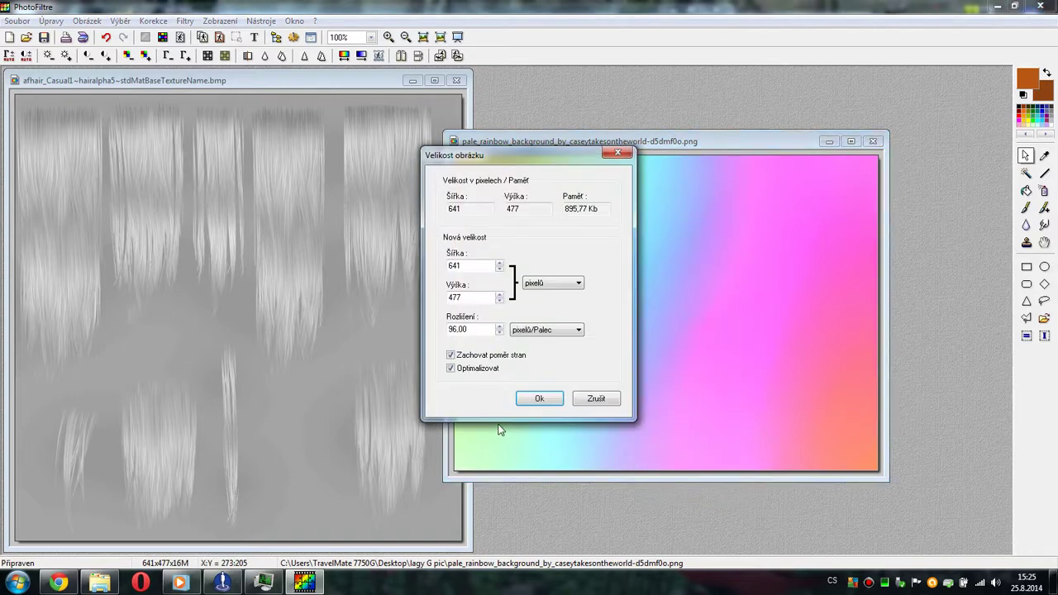
double_click(462, 266)
text(6)
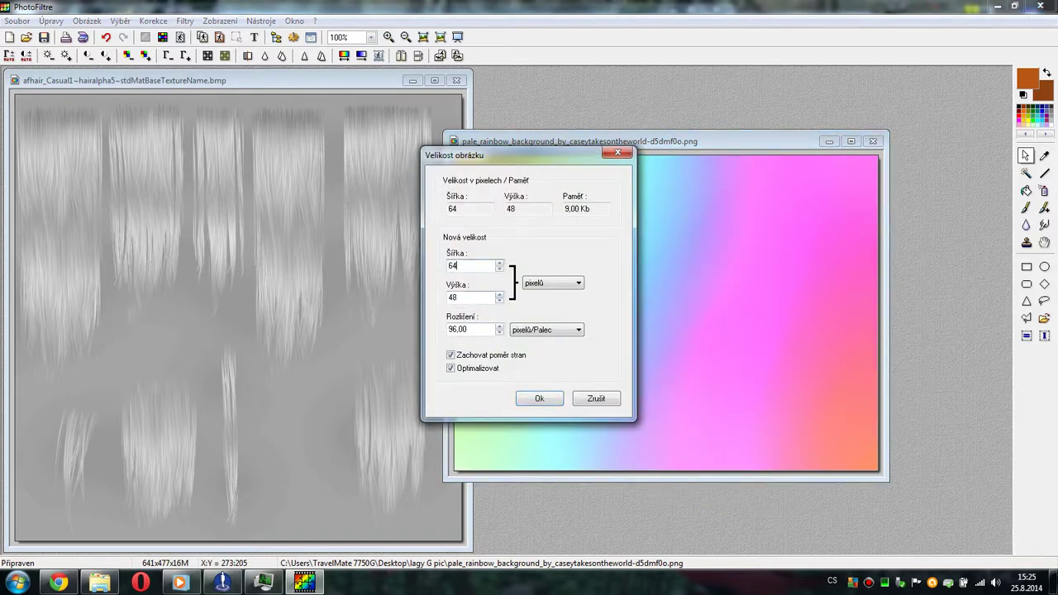
text(350)
key(Return)
- Check the hair texture's image size in pixels
click(221, 399)
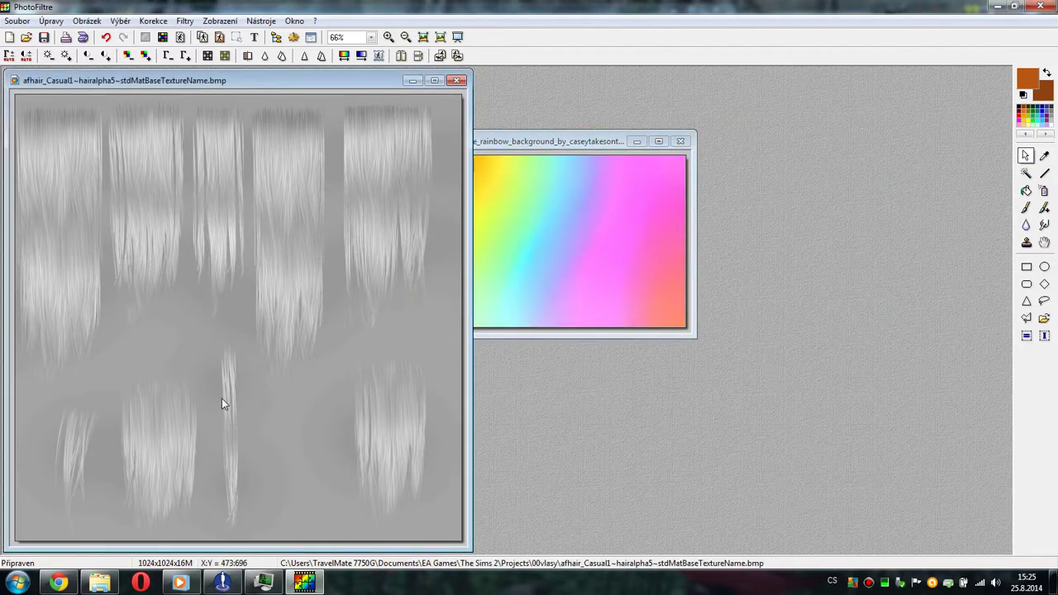
right_click(222, 398)
click(268, 327)
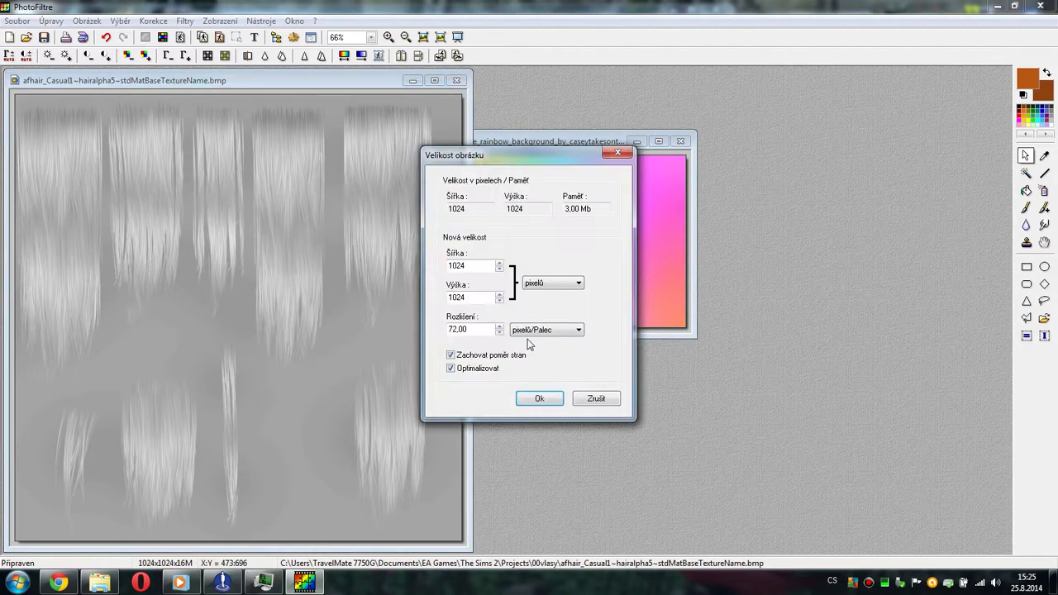
click(537, 399)
- Copy the resized rainbow image into the hair texture and place it over the upper part of the rightmost hair strand
right_click(588, 195)
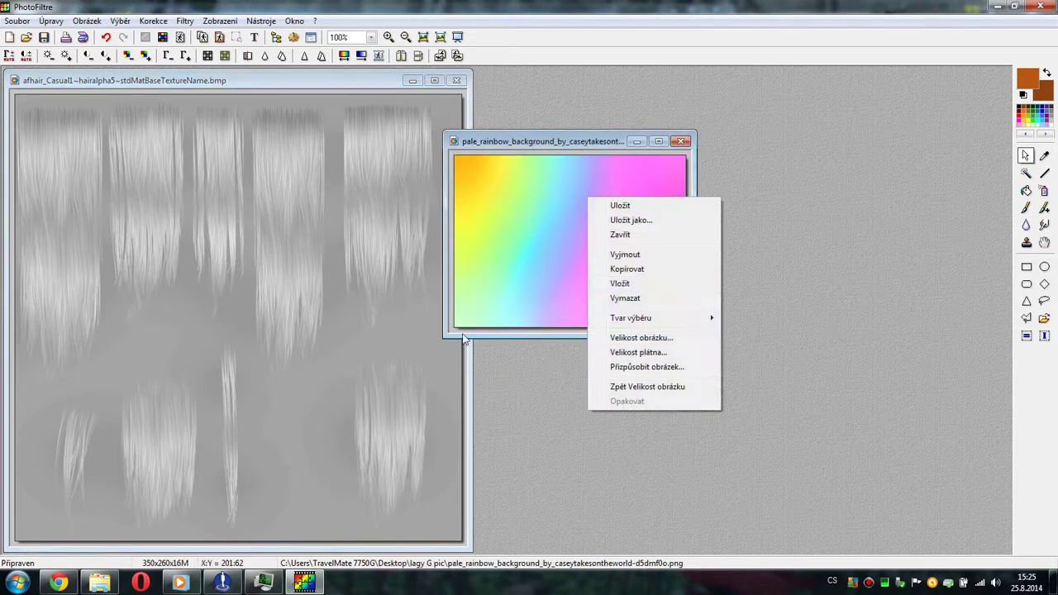
click(632, 273)
right_click(246, 342)
click(281, 429)
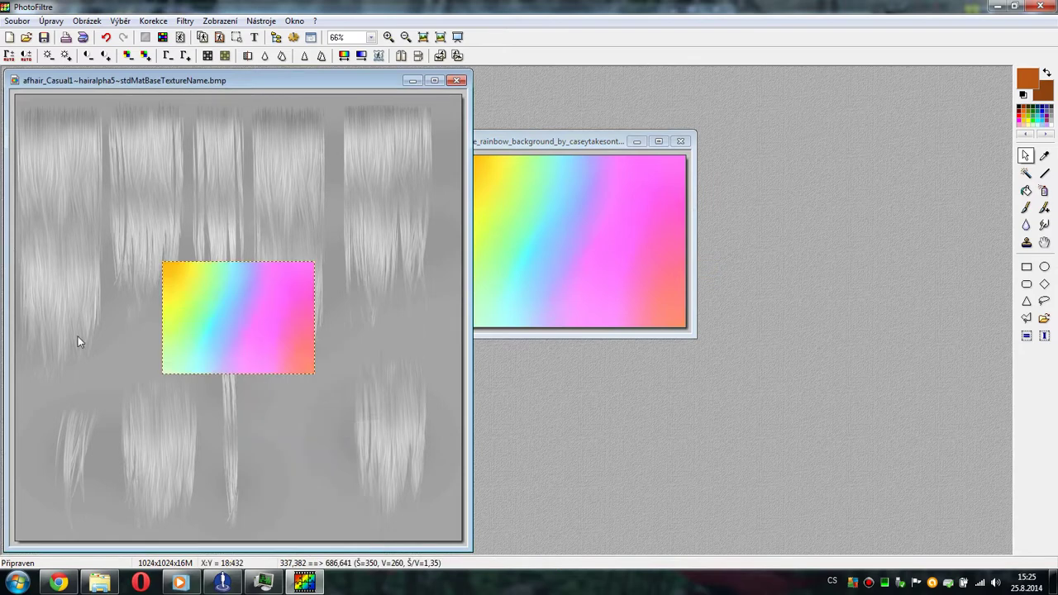
drag(277, 314, 452, 152)
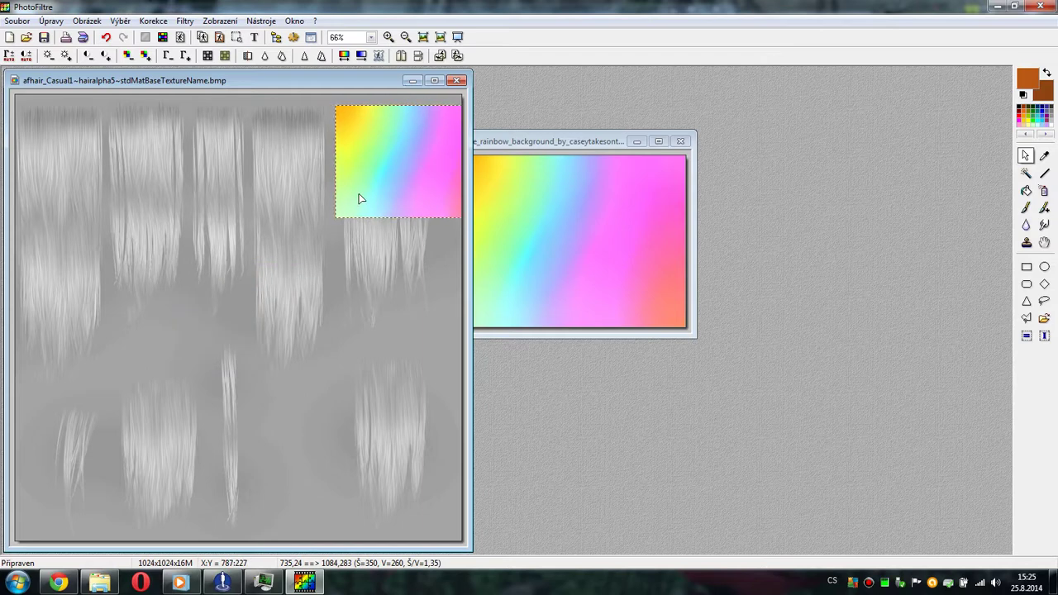
drag(359, 198, 355, 196)
- Set the pasted rainbow patch's opacity to 78% and commit the paste
right_click(354, 192)
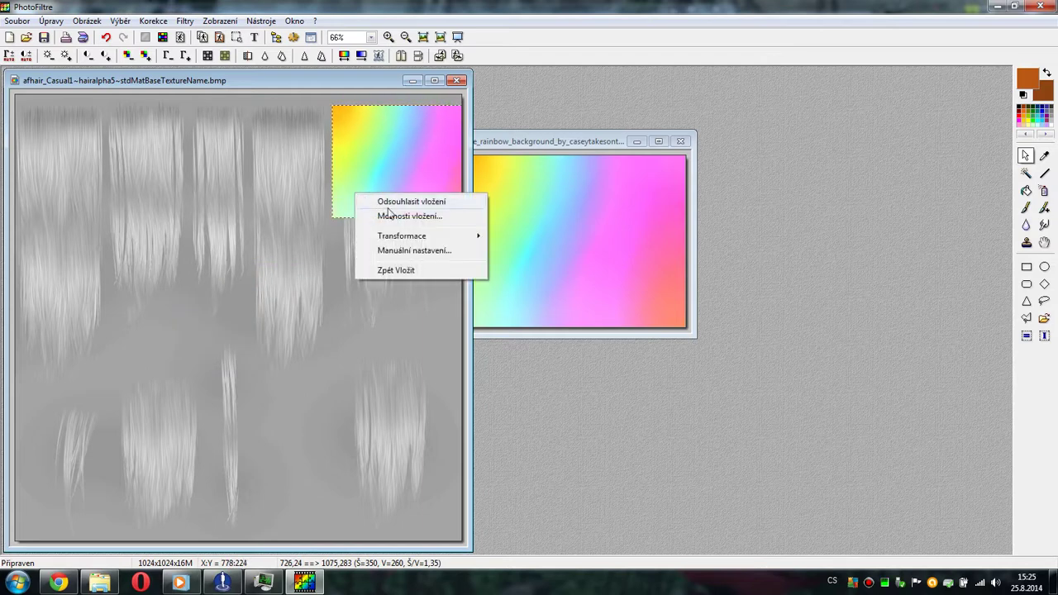
click(405, 216)
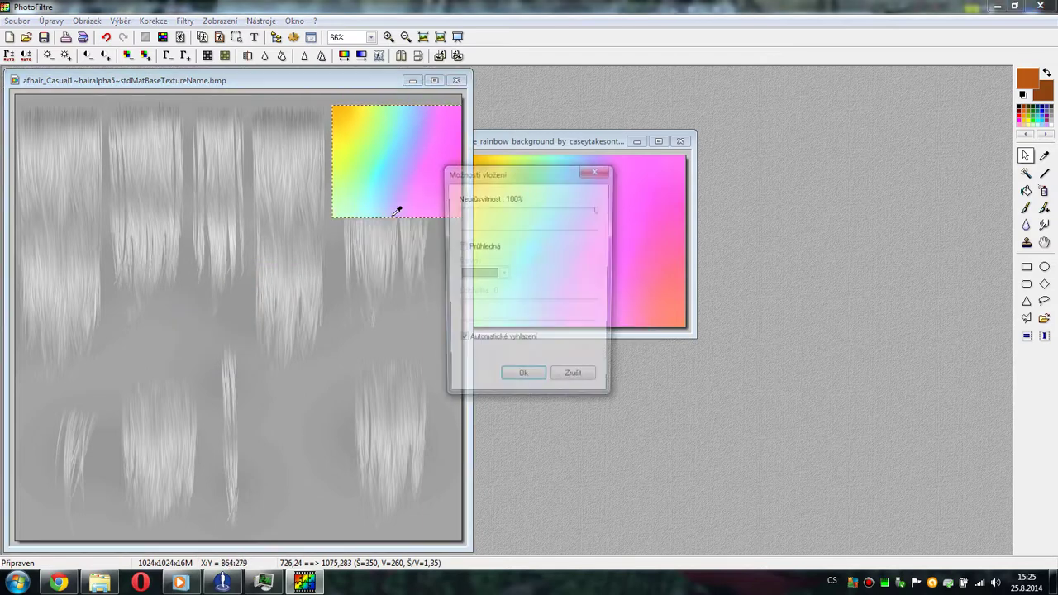
drag(598, 209, 563, 210)
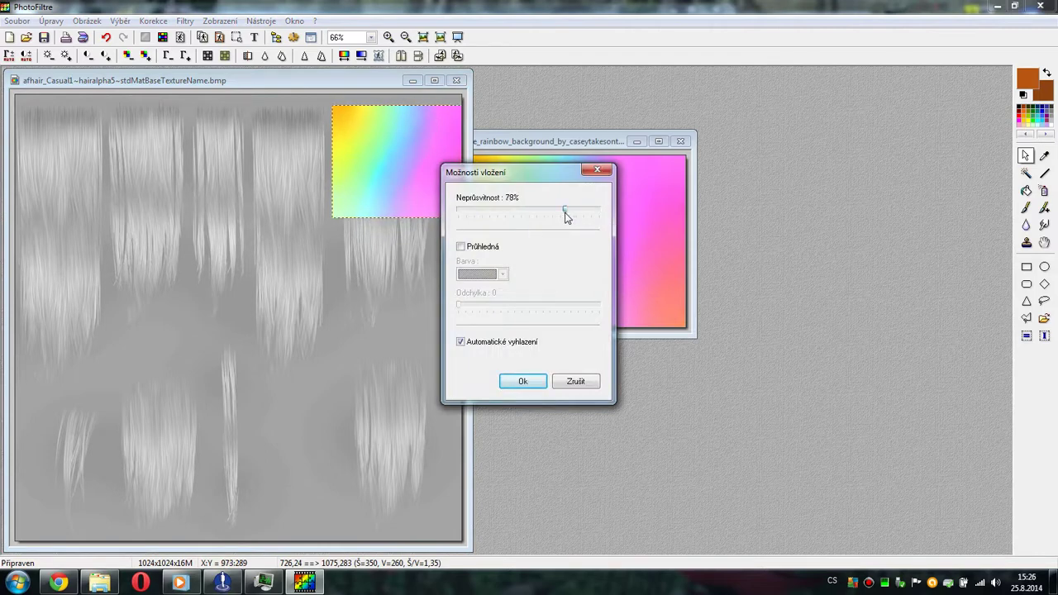
click(508, 381)
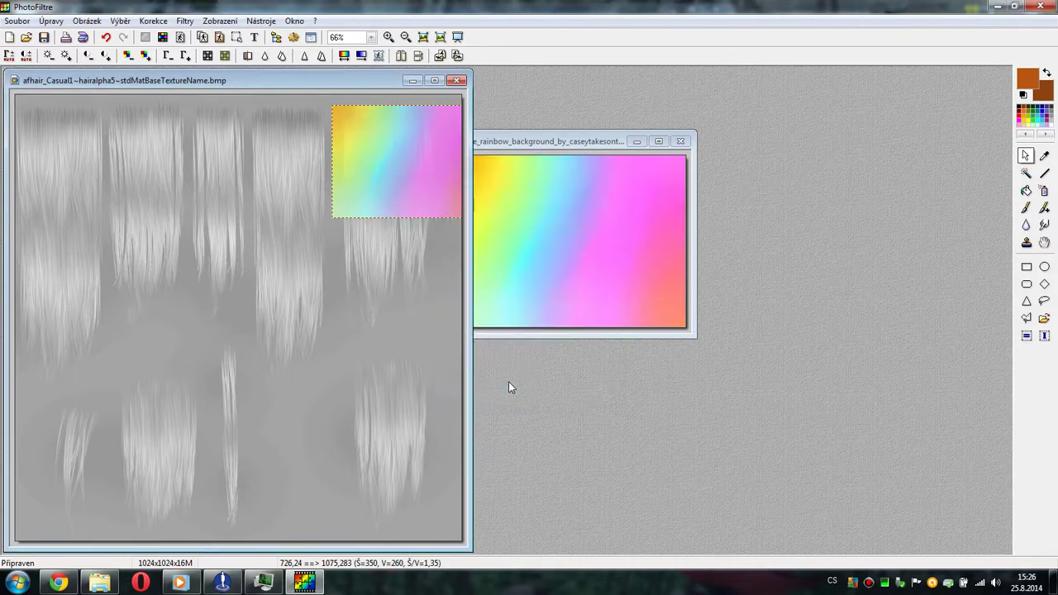
right_click(374, 163)
click(412, 173)
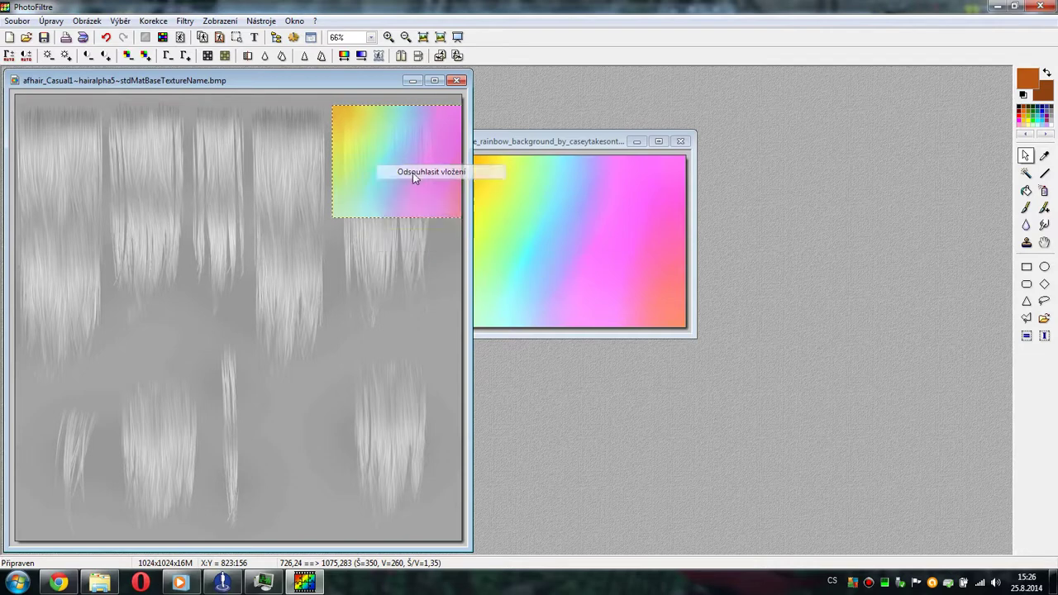
- Paste a second rainbow patch into the hair texture and place it directly below the first one
right_click(382, 231)
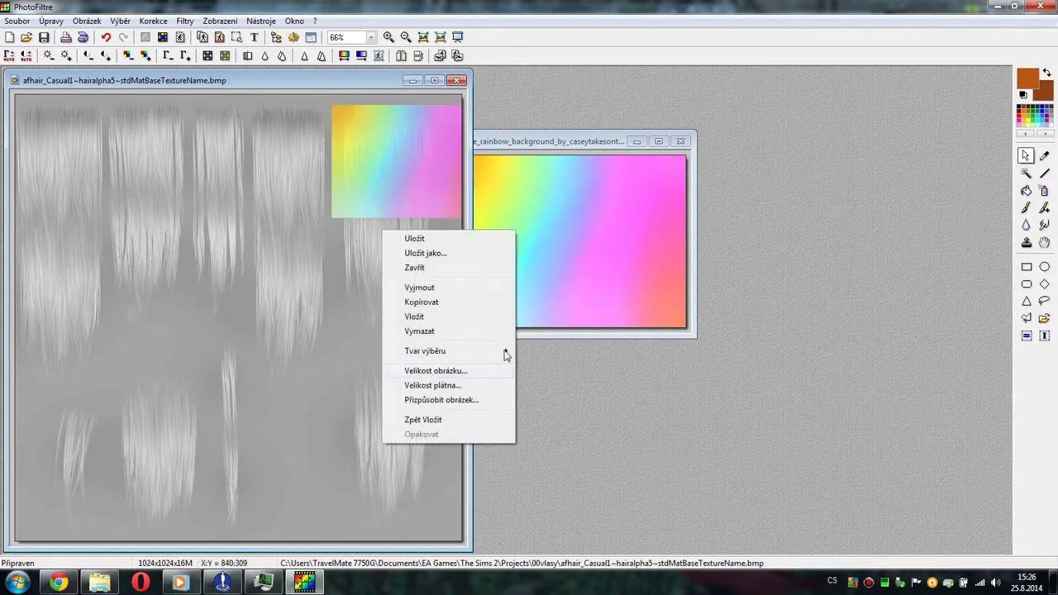
click(421, 317)
drag(232, 310, 401, 273)
right_click(364, 286)
click(434, 309)
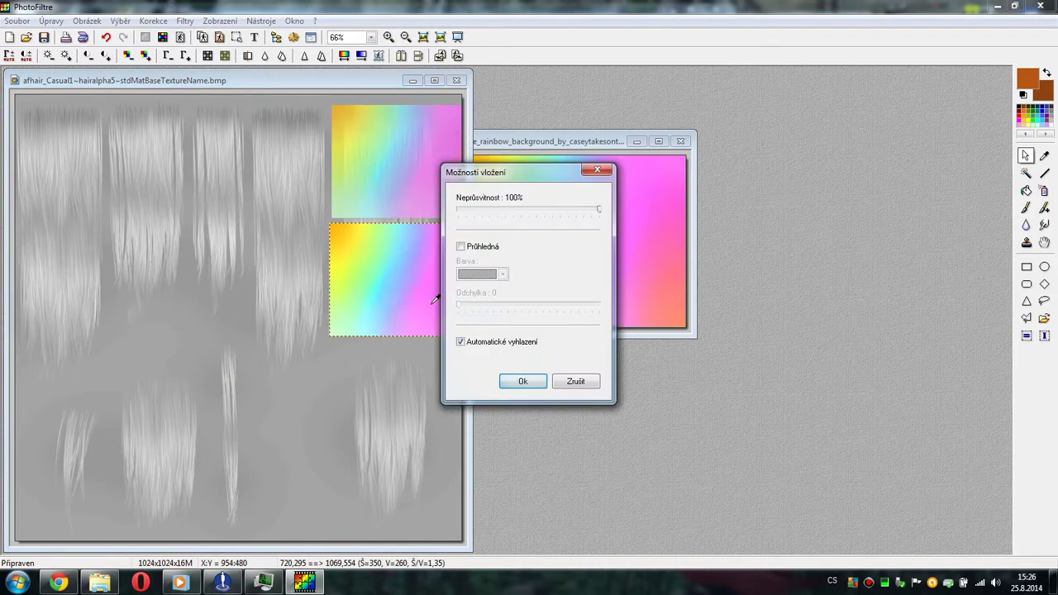
click(579, 385)
- Try rotating the second rainbow patch by 180° and rotate it back to its original orientation
right_click(366, 288)
mouse_move(415, 330)
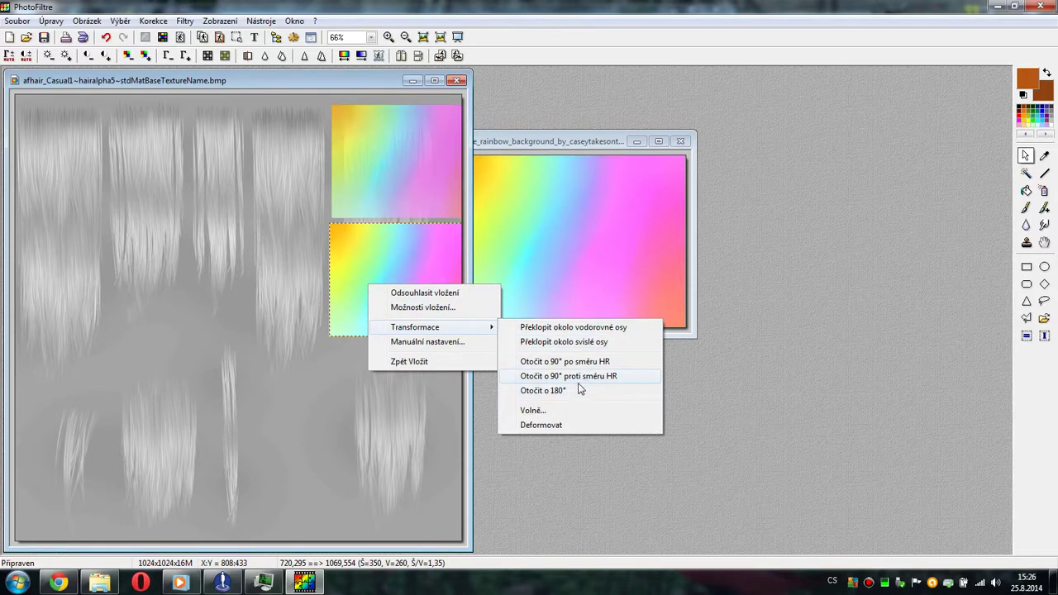
click(553, 394)
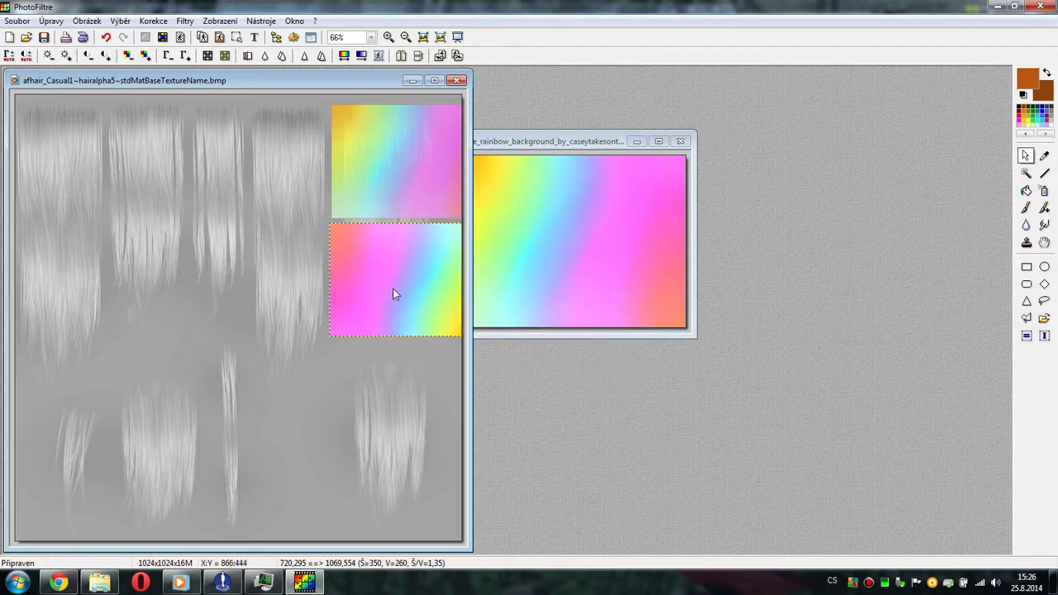
right_click(393, 291)
click(554, 395)
- Try flipping the second rainbow patch about its vertical and horizontal axes, and restore it with a 180° rotation
right_click(379, 276)
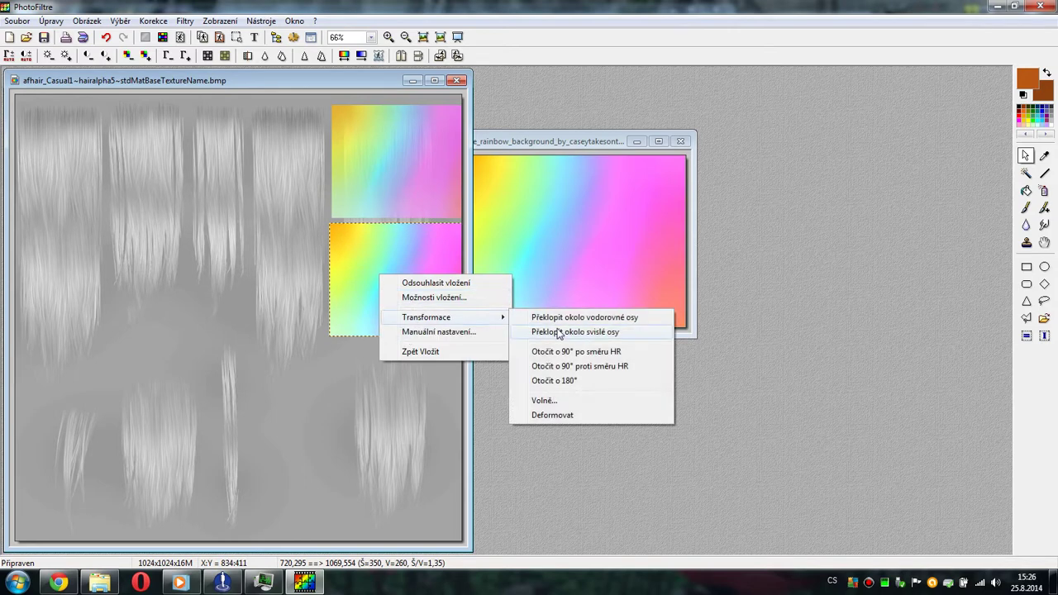
click(553, 331)
right_click(398, 261)
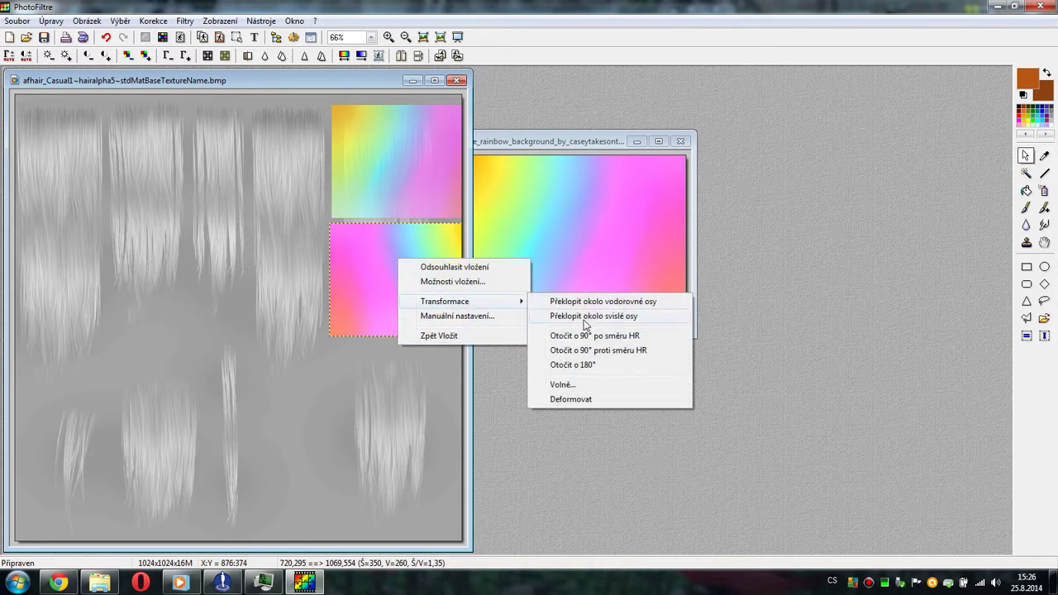
click(590, 303)
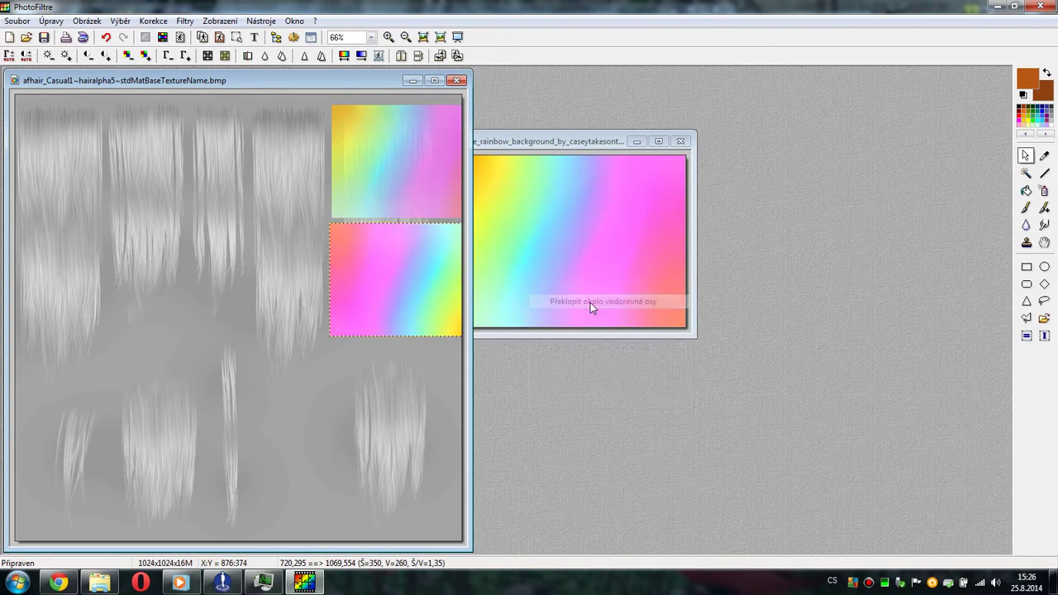
right_click(428, 281)
mouse_move(496, 323)
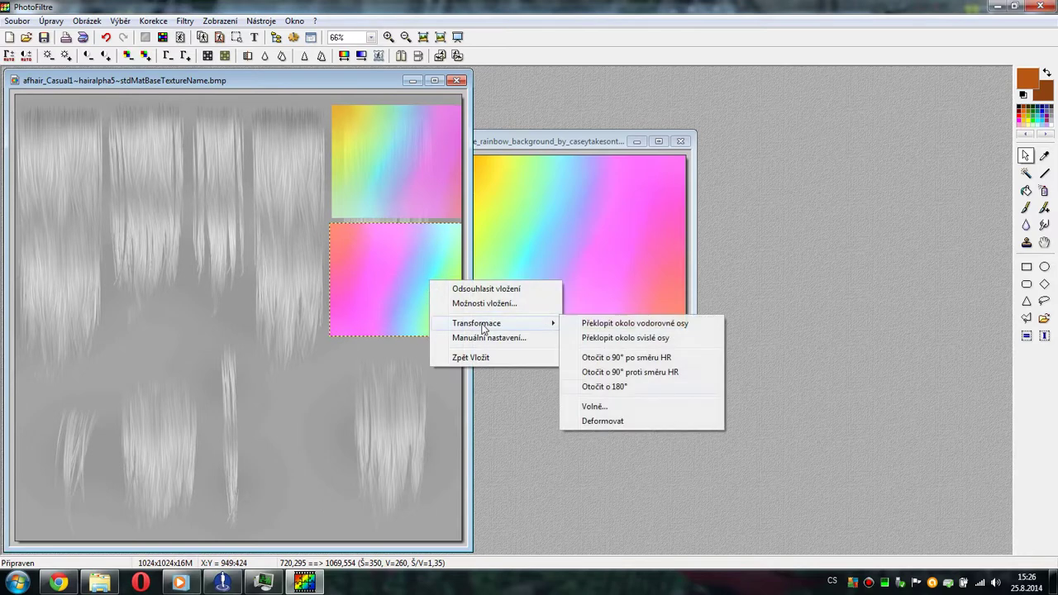
click(620, 388)
- Test both axis flips on the second rainbow patch again and return it to its original orientation by rotating it 180°
right_click(395, 281)
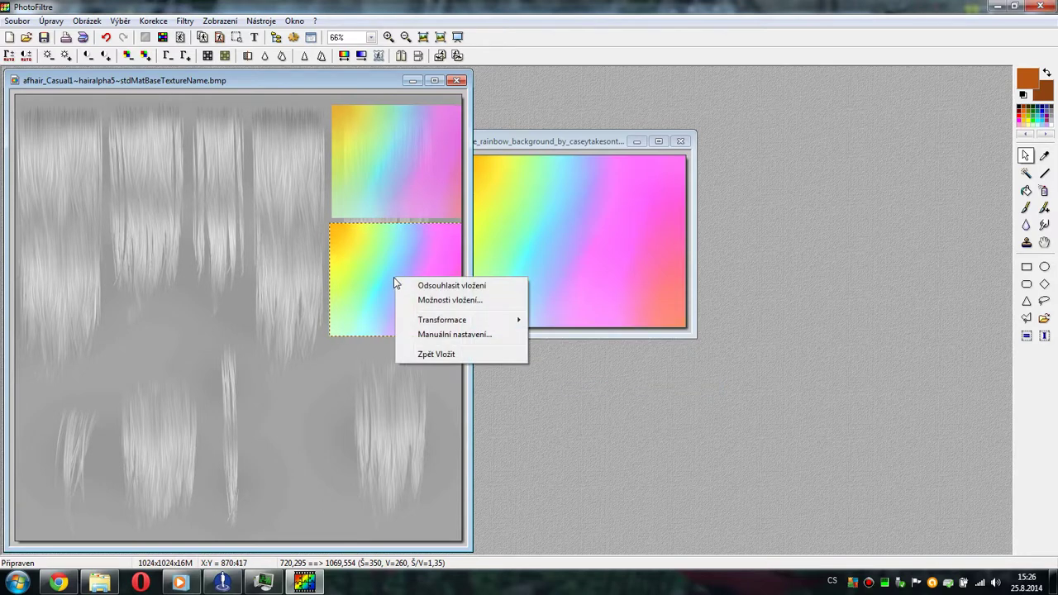
mouse_move(442, 320)
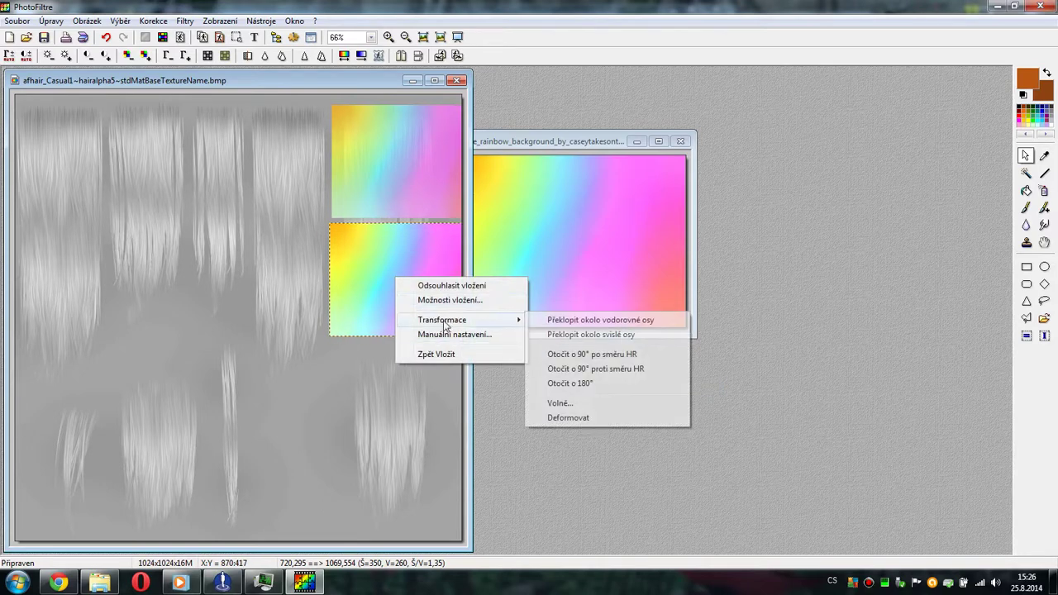
click(625, 335)
right_click(402, 273)
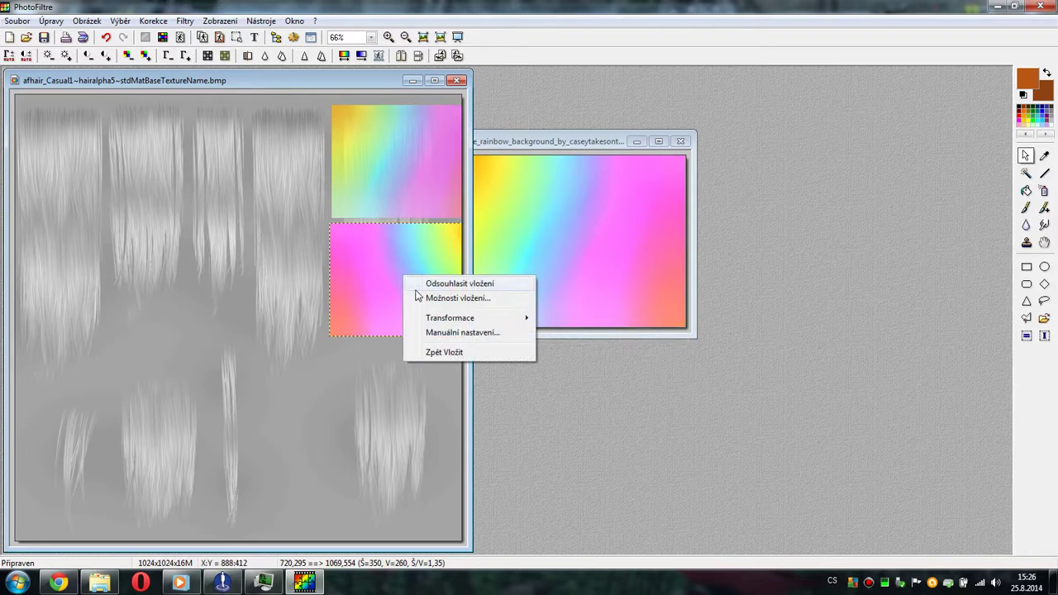
mouse_move(450, 318)
click(569, 323)
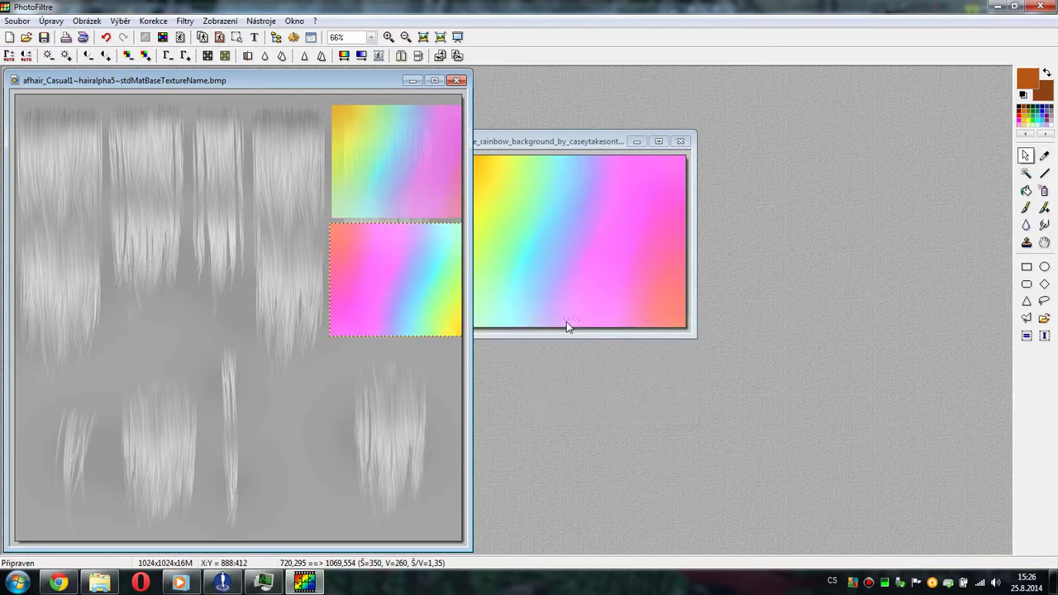
right_click(383, 266)
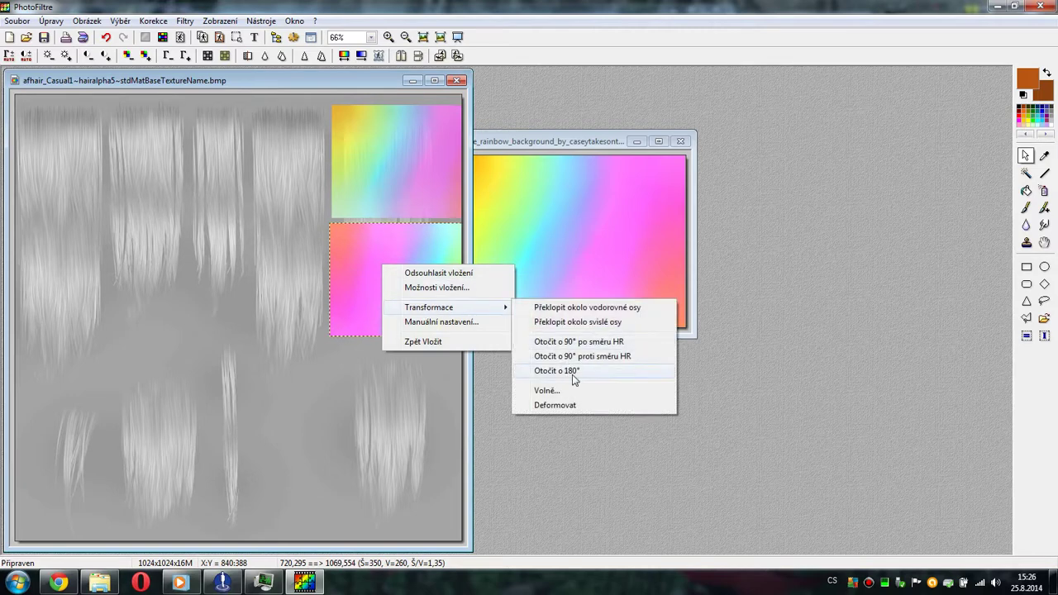
click(549, 371)
- Try two 90° clockwise rotations on the second rainbow patch and reverse them with two 90° counter-clockwise rotations
right_click(397, 280)
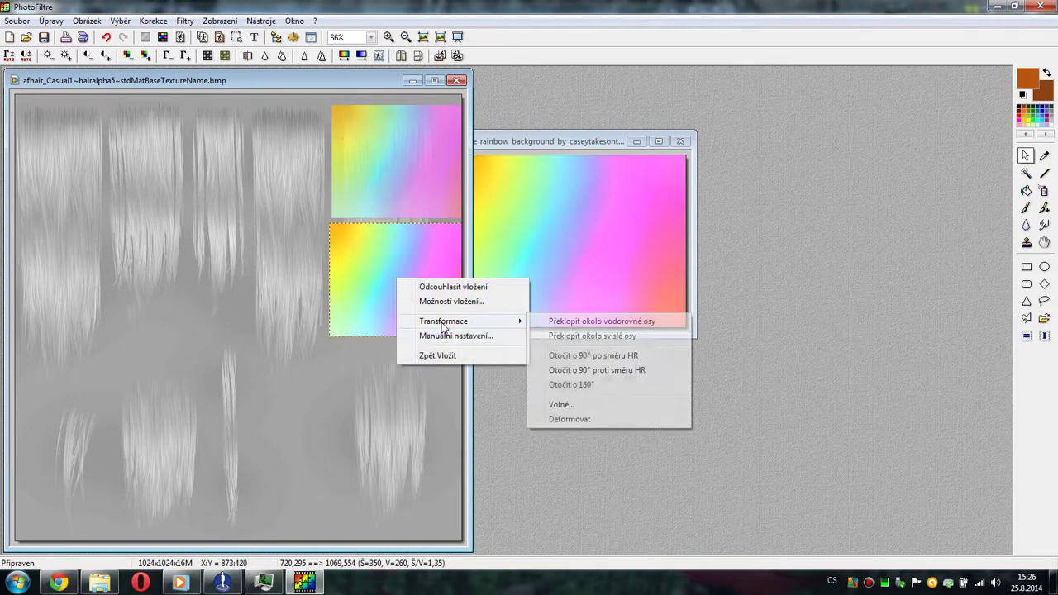
click(613, 356)
right_click(386, 298)
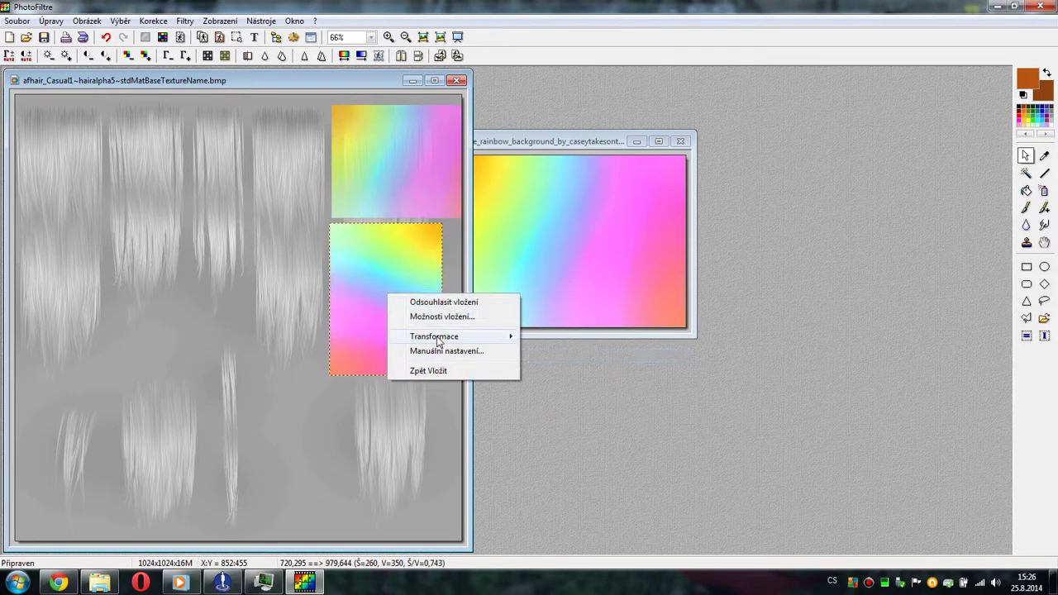
mouse_move(436, 339)
click(600, 371)
right_click(434, 298)
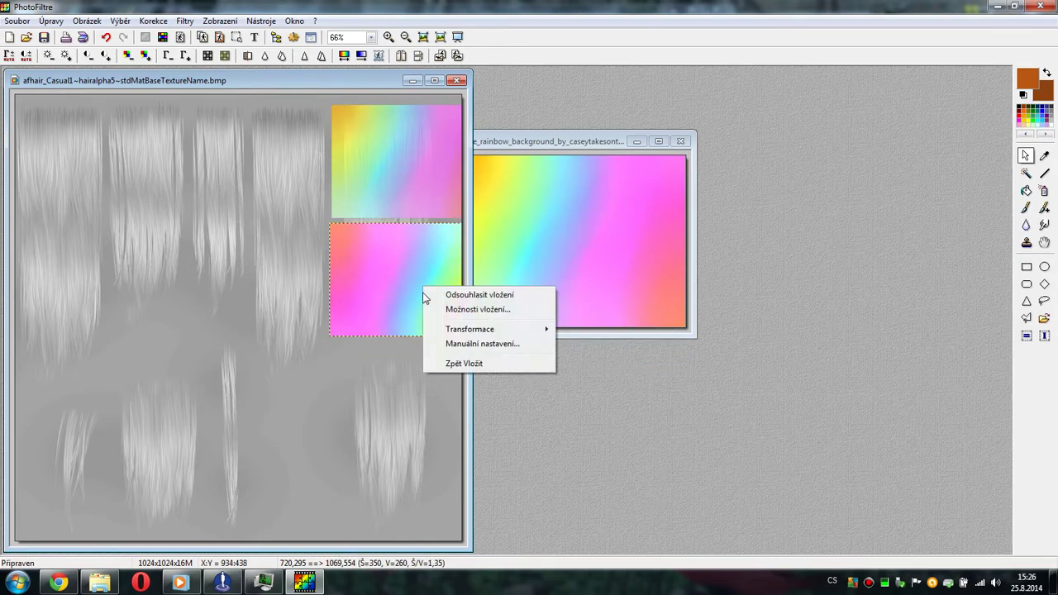
click(615, 380)
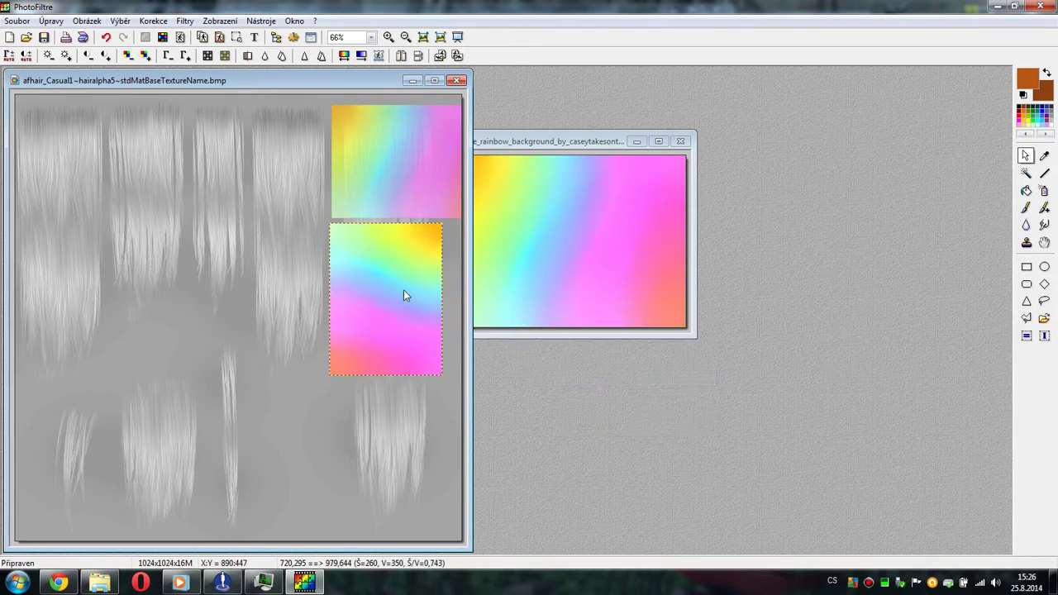
right_click(406, 292)
click(596, 382)
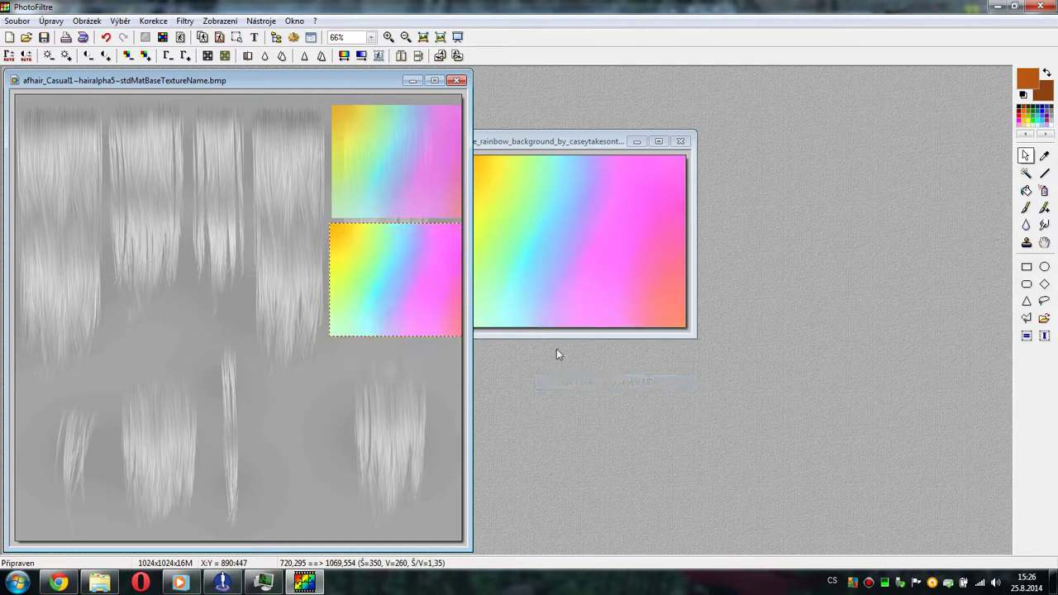
- Rotate the second rainbow patch by 180° and flip it about its vertical axis
right_click(409, 271)
mouse_move(444, 322)
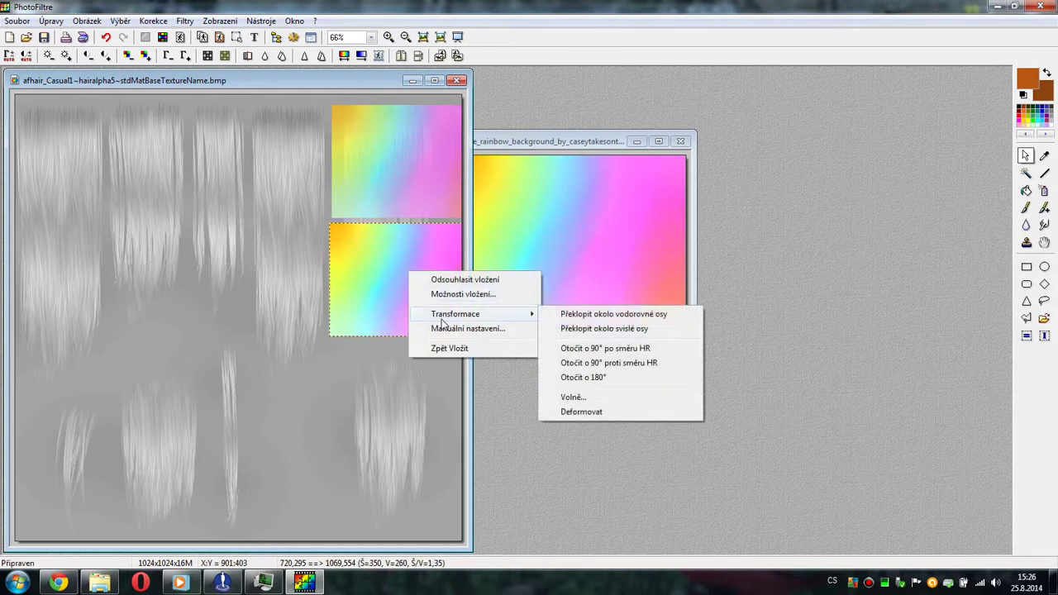
click(592, 377)
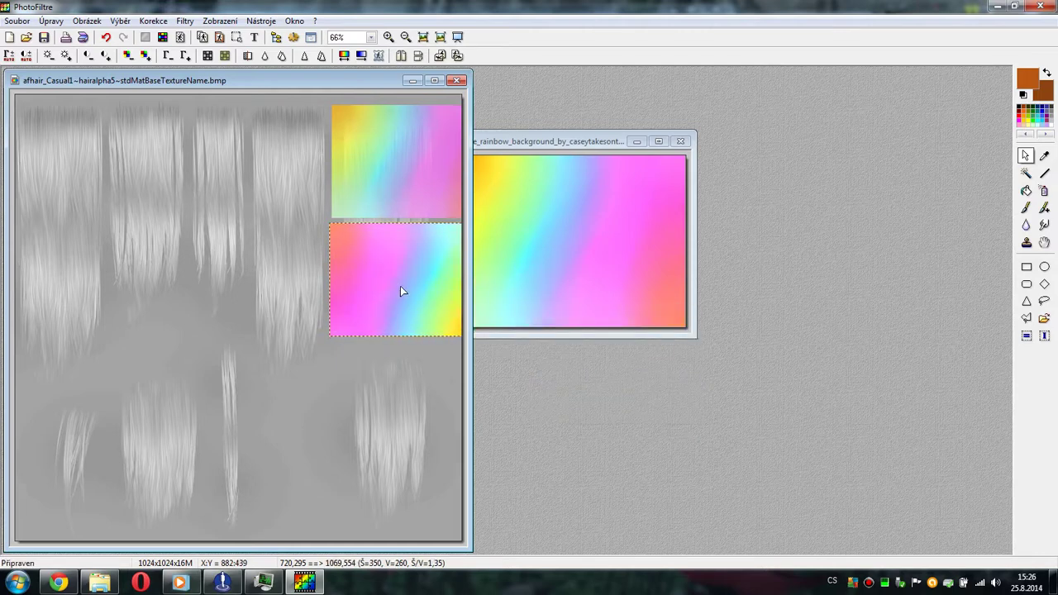
drag(440, 279, 451, 279)
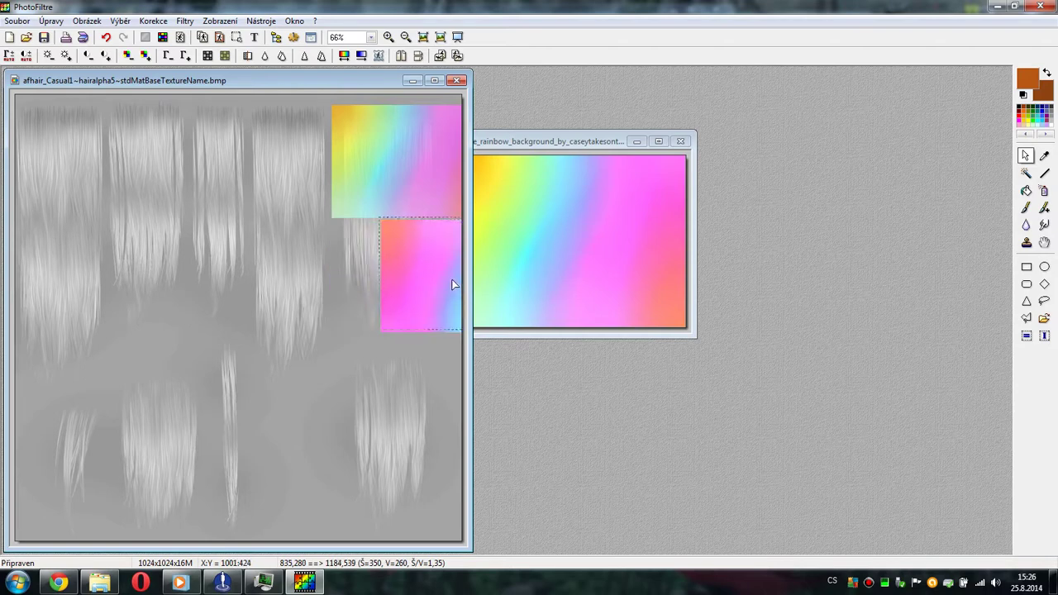
drag(391, 292, 380, 302)
right_click(380, 303)
click(406, 323)
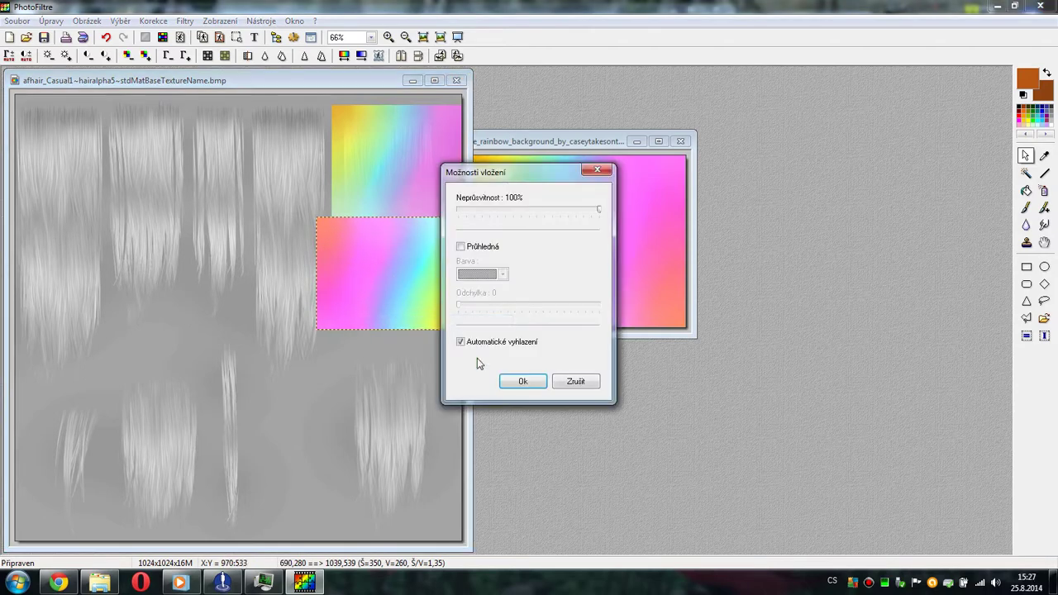
click(571, 381)
right_click(401, 283)
mouse_move(451, 324)
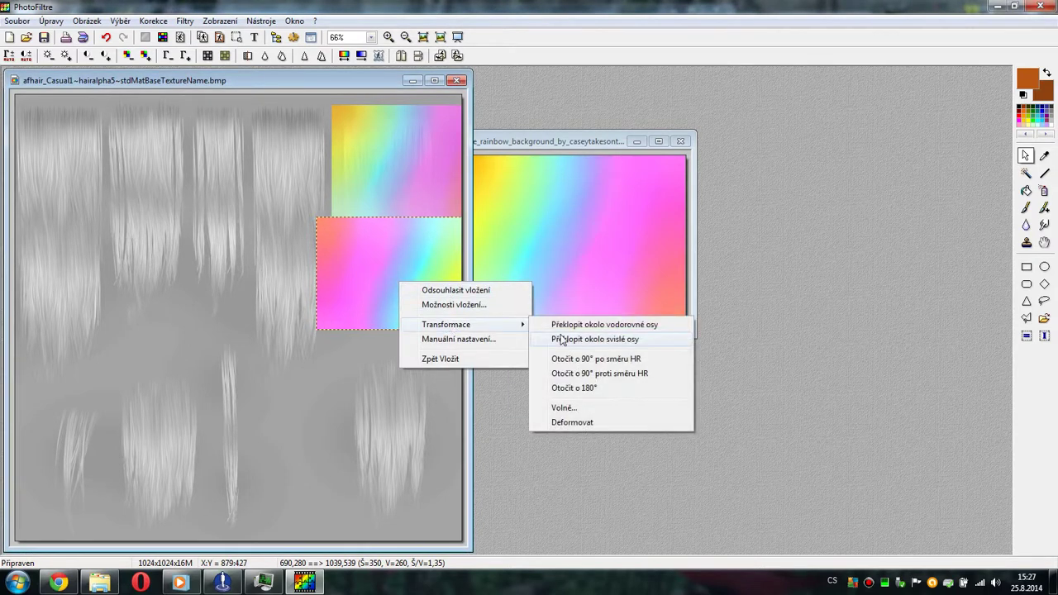
click(561, 339)
- Align the flipped rainbow patch flush with the first patch's left side and directly against its lower edge
mouse_move(437, 273)
mouse_down()
mouse_move(447, 282)
mouse_move(429, 275)
mouse_up()
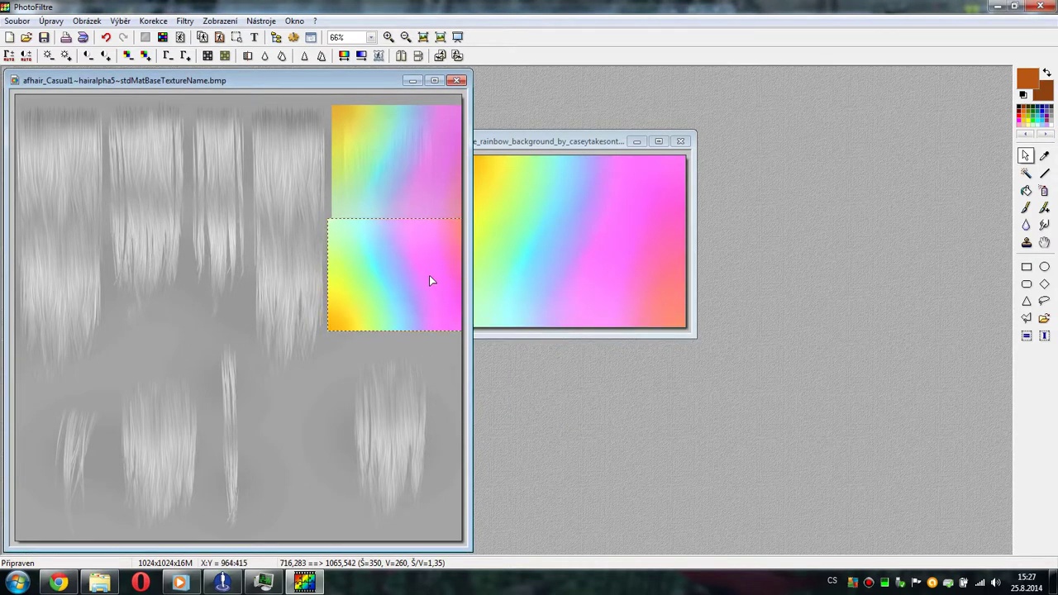
key(Right)
key(Right)
key(Up)
key(Up)
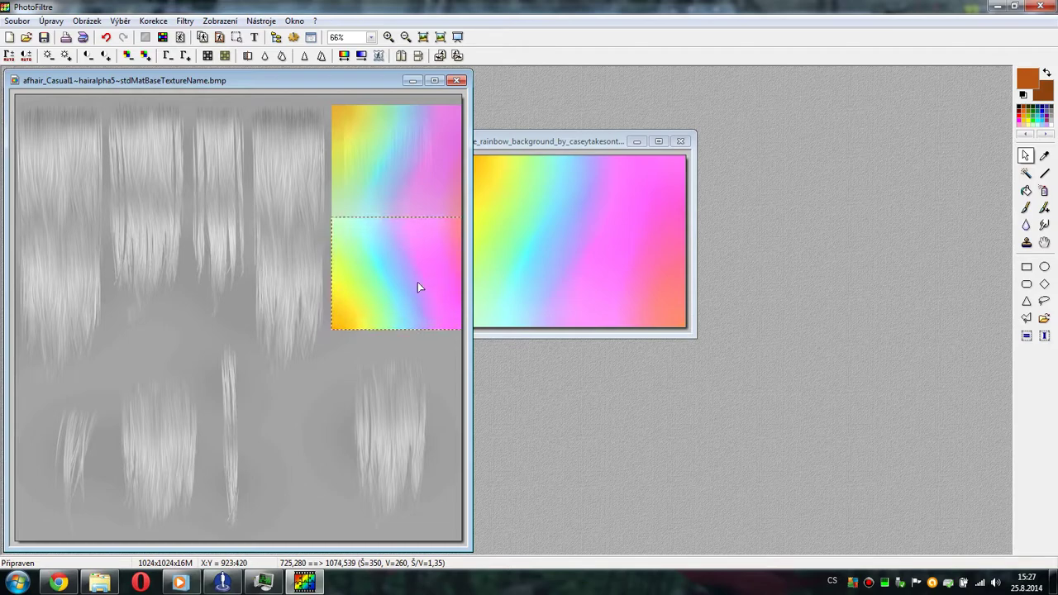
scroll(417, 282, down, 3)
scroll(416, 282, up, 6)
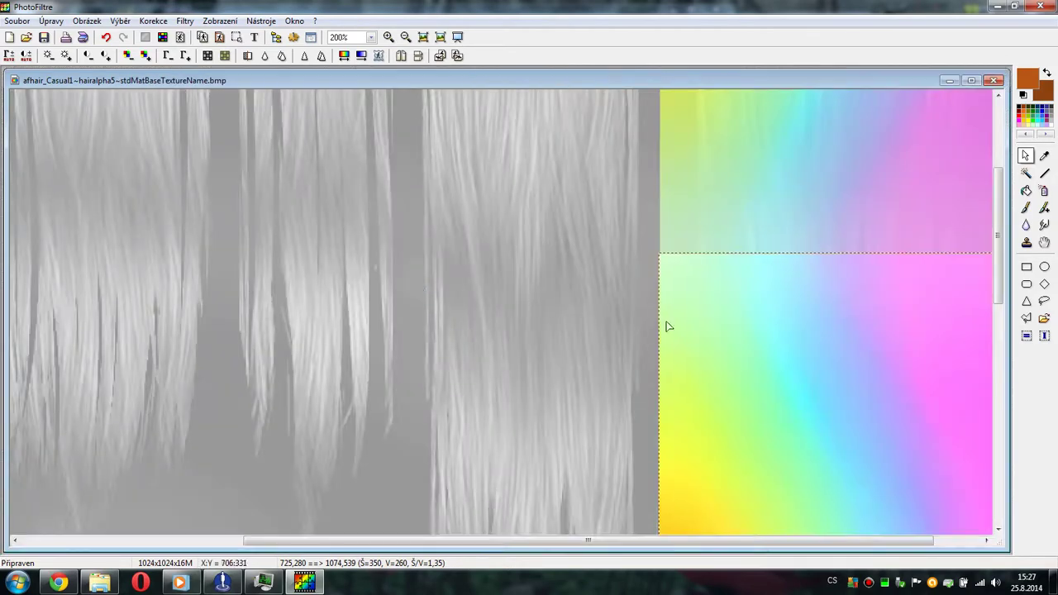
drag(689, 318, 686, 331)
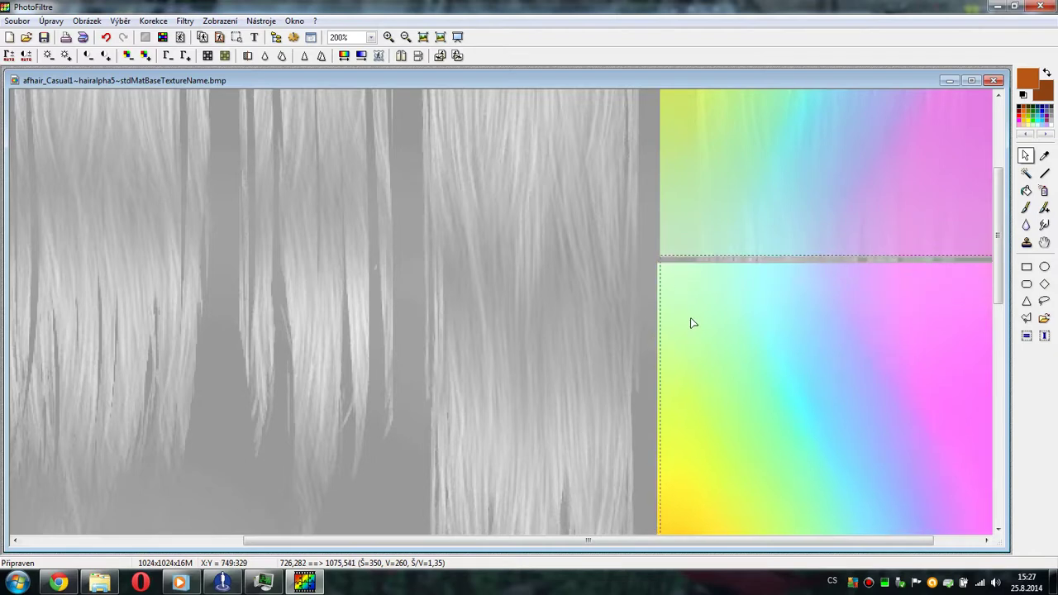
- Set the second rainbow patch's opacity to 75% and commit it to the hair texture
right_click(689, 317)
click(720, 338)
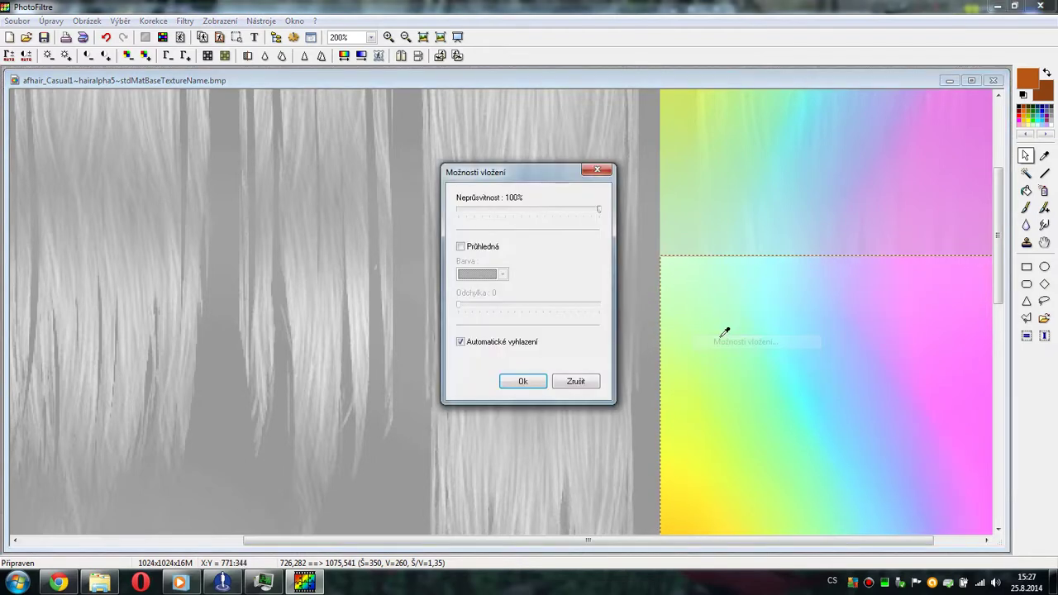
drag(597, 210, 562, 213)
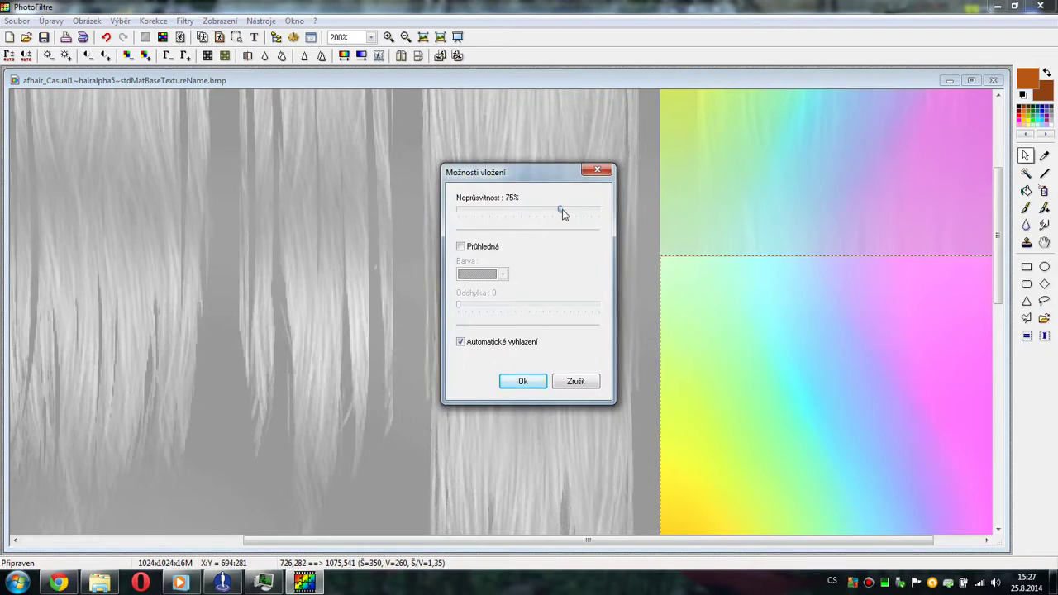
click(522, 381)
right_click(773, 385)
click(777, 404)
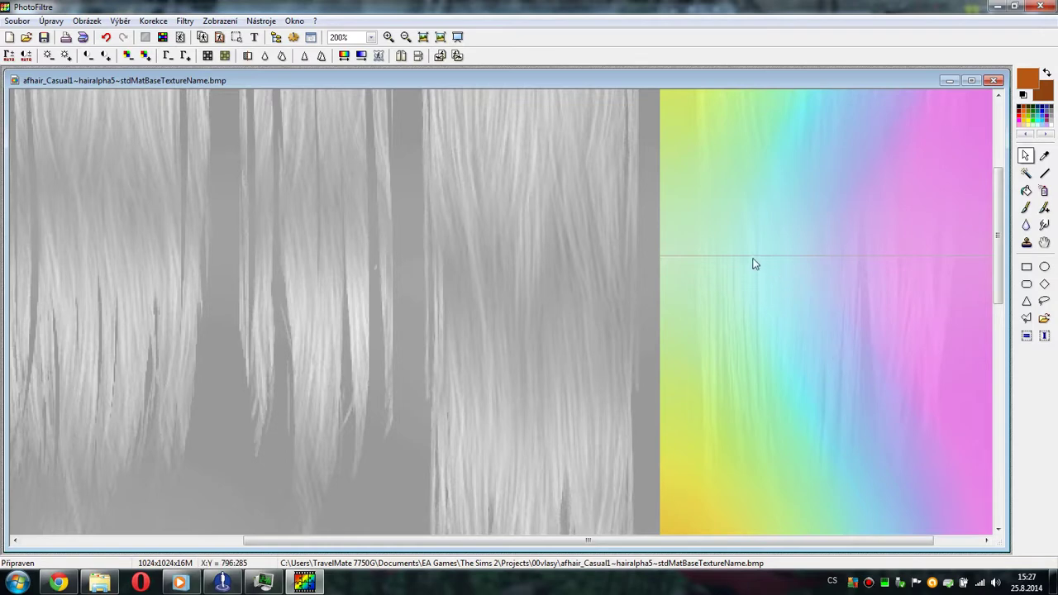
- Blend the horizontal seam between the two rainbow patches with the Smudge tool at medium size and 50 opacity
drag(288, 544, 334, 543)
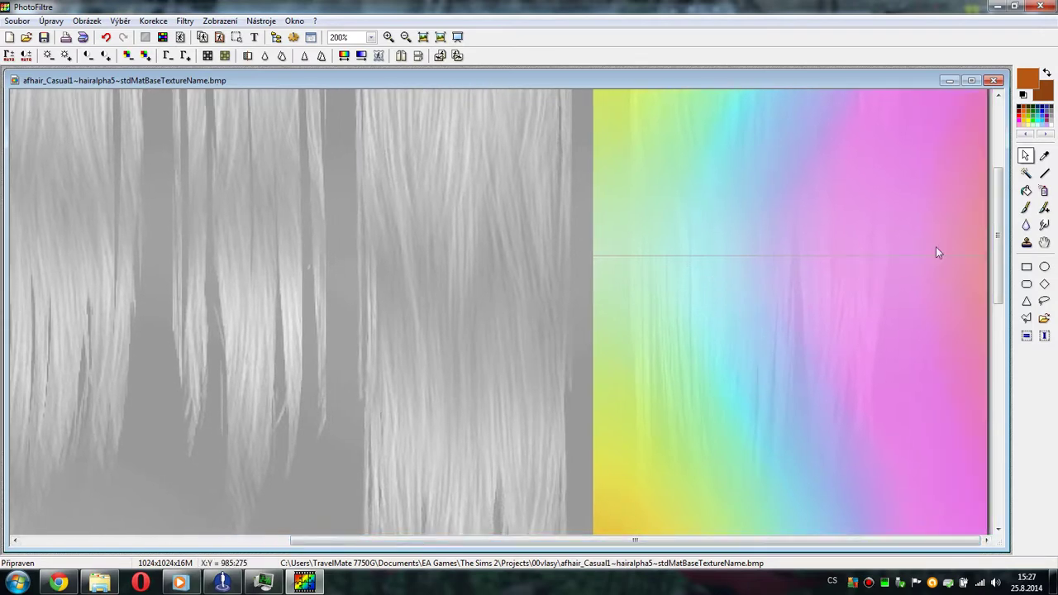
click(1043, 224)
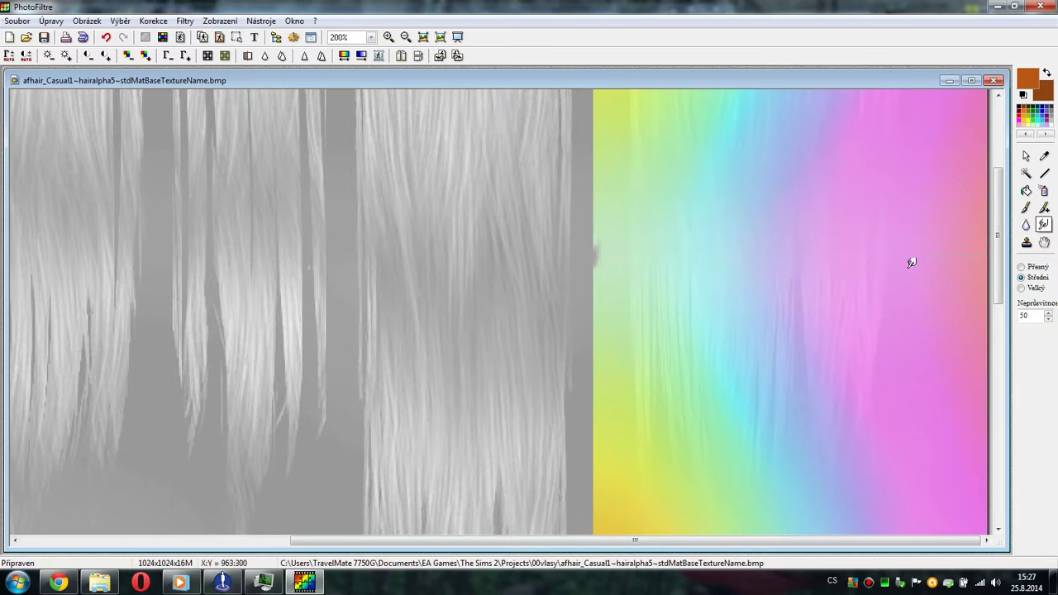
key(ctrl+b)
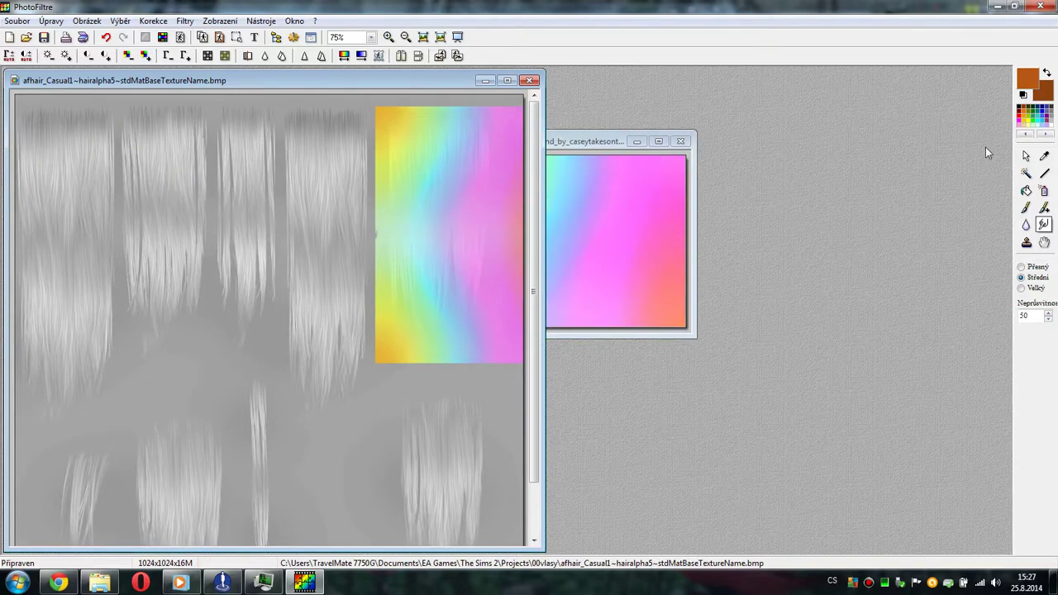
- Paste a rainbow patch over the lower-right hair strand and resize it to about 236 × 416 px to cover the strand
click(1026, 157)
right_click(201, 287)
click(239, 380)
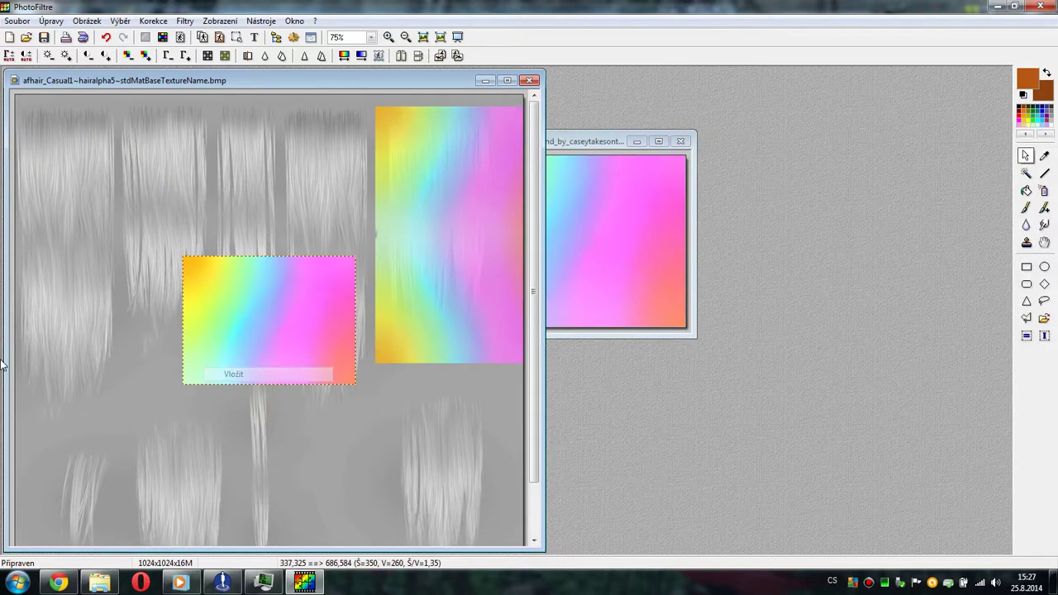
drag(351, 271, 445, 488)
scroll(533, 306, down, 2)
drag(462, 423, 459, 405)
drag(357, 427, 446, 414)
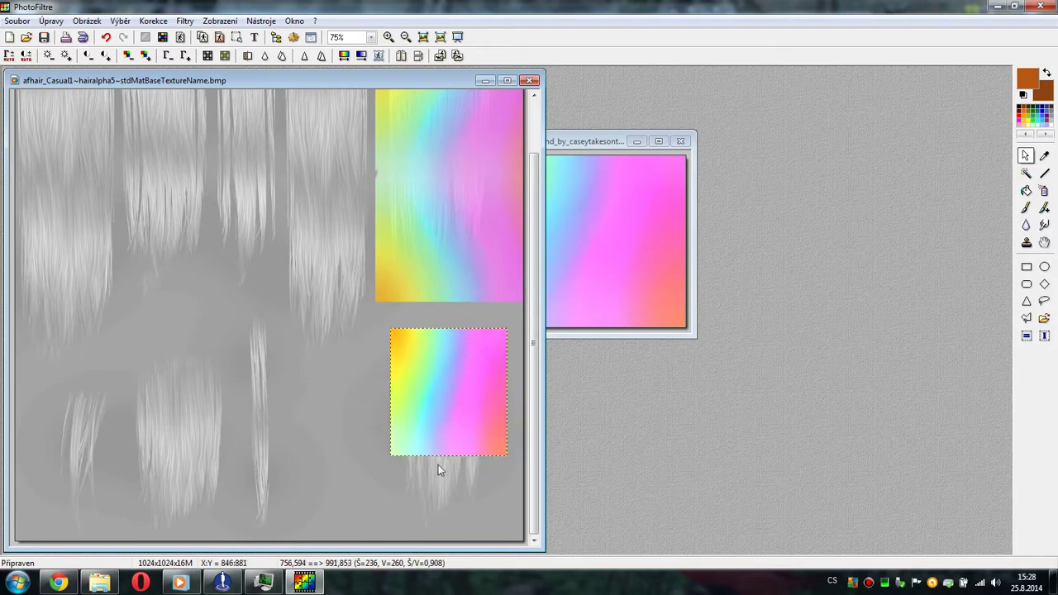
drag(438, 517, 438, 532)
- Reduce the opacity of the patch over the lower-right strand and commit it to the texture
right_click(438, 435)
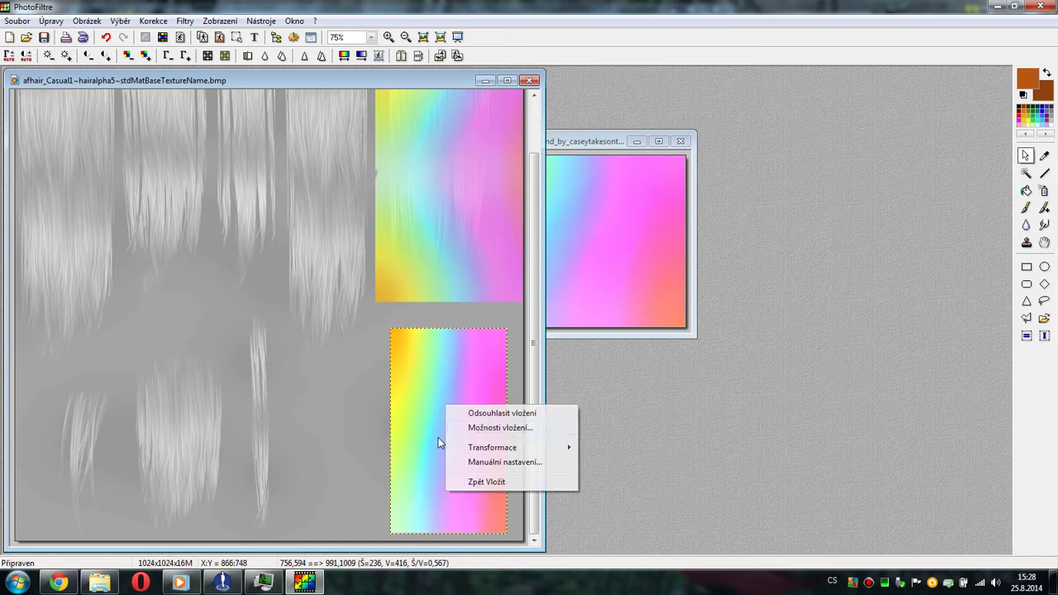
click(479, 428)
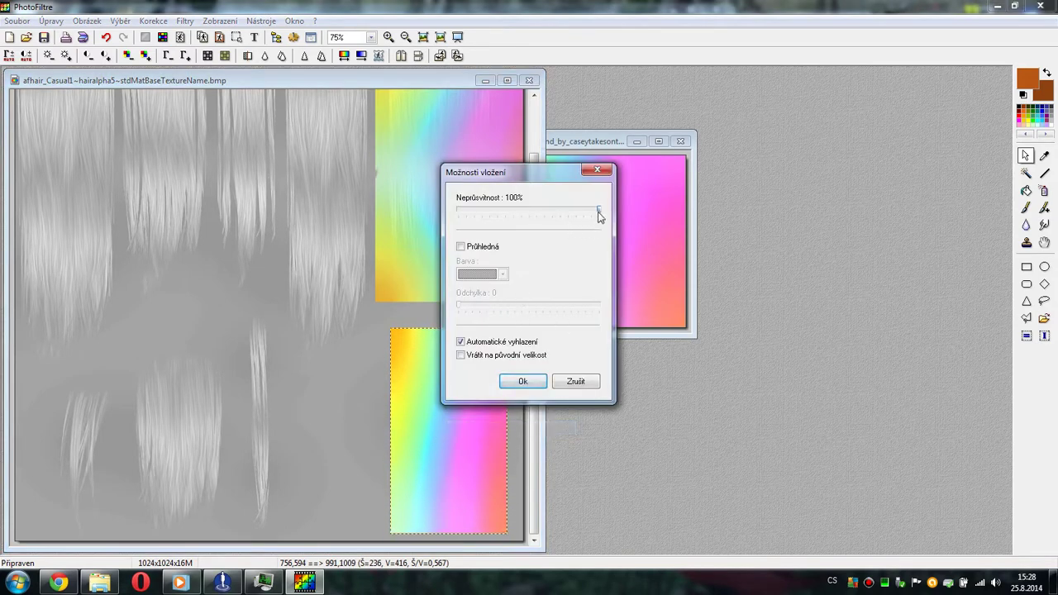
drag(598, 211, 557, 214)
click(521, 381)
right_click(452, 386)
click(479, 398)
- Paste a rainbow patch over the two lower-left hair strands and stretch it to about 377 × 357 px
right_click(214, 413)
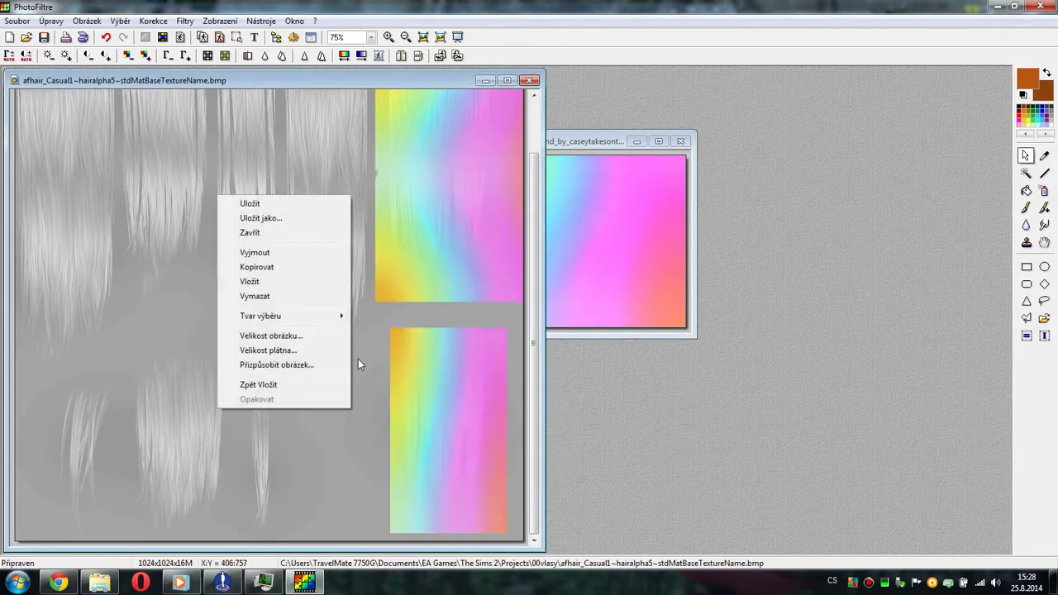
click(251, 279)
drag(251, 305, 119, 424)
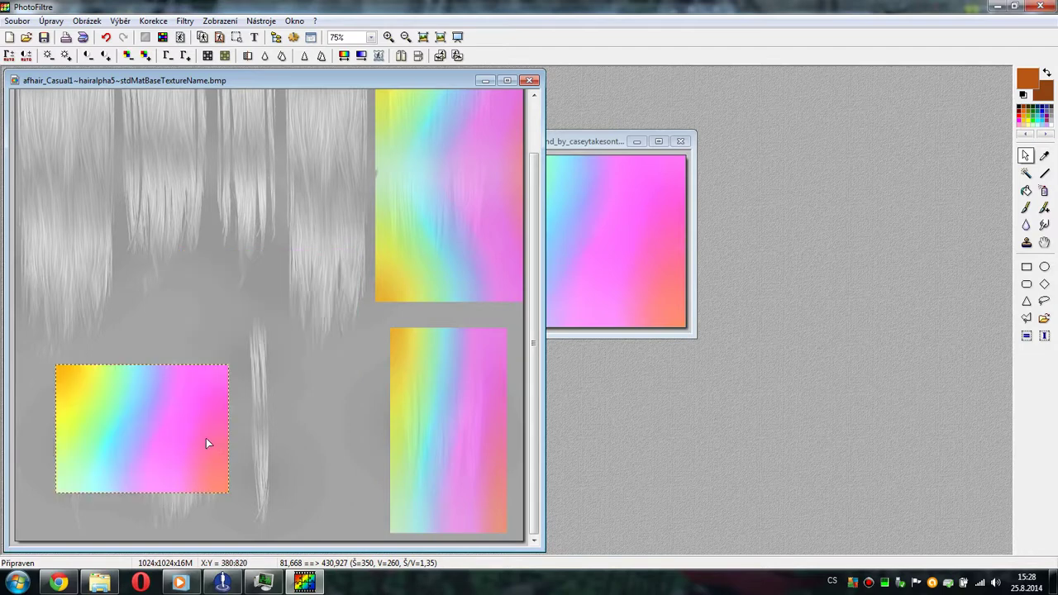
mouse_move(55, 455)
mouse_down()
mouse_move(120, 450)
mouse_move(42, 451)
mouse_up()
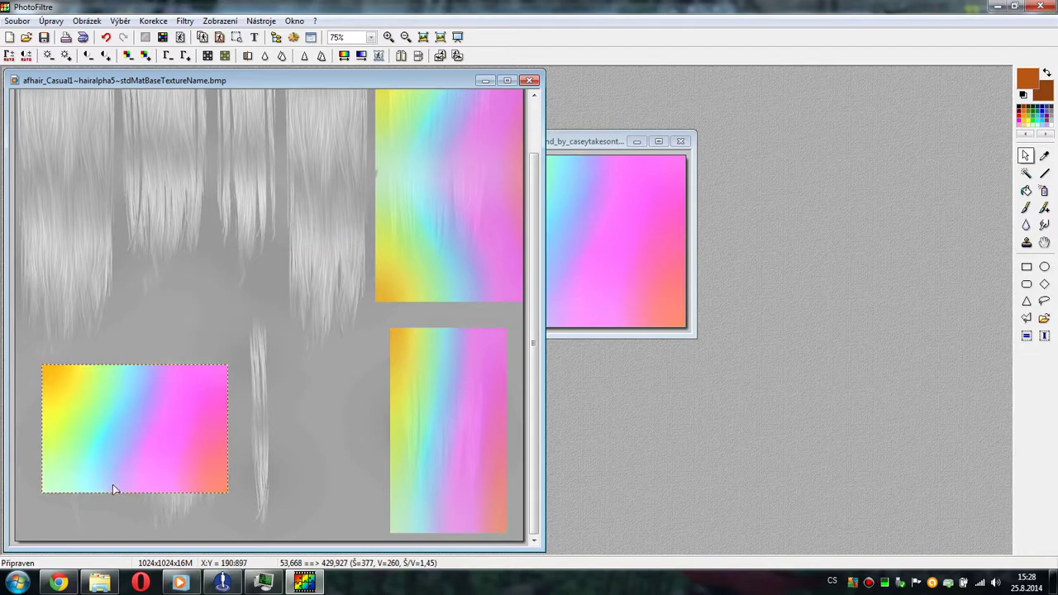
drag(128, 494, 134, 535)
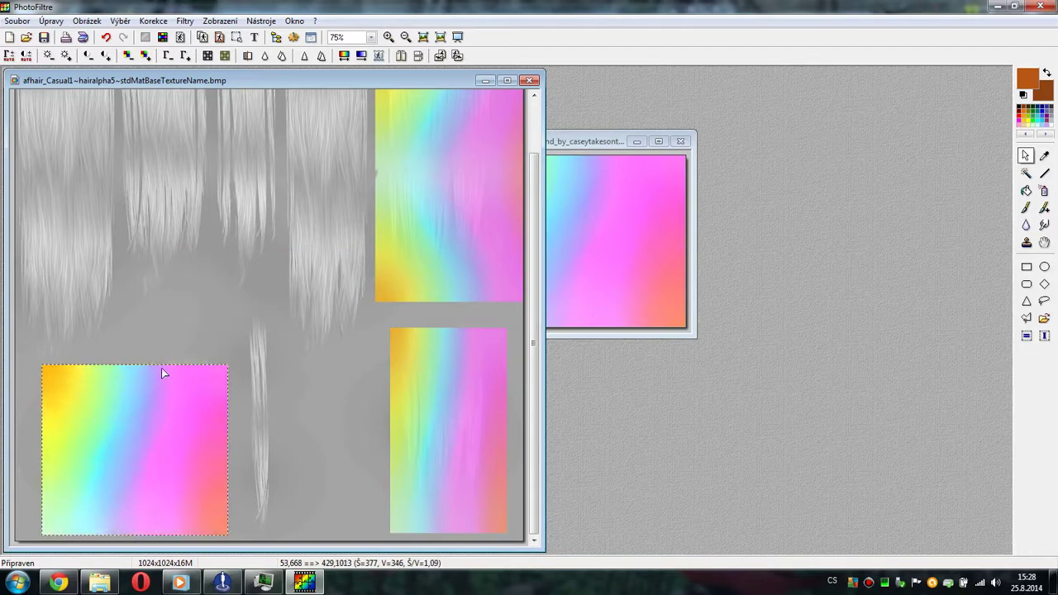
drag(162, 361, 162, 357)
- Set the lower-left rainbow patch's opacity to 75% and commit it to the texture
right_click(162, 373)
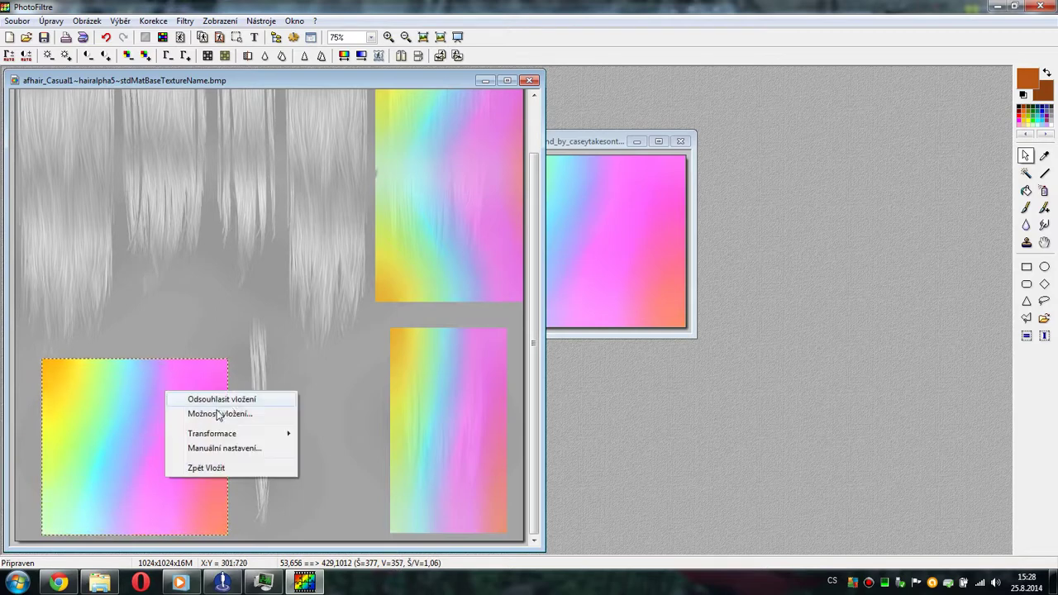
click(198, 413)
drag(599, 210, 565, 215)
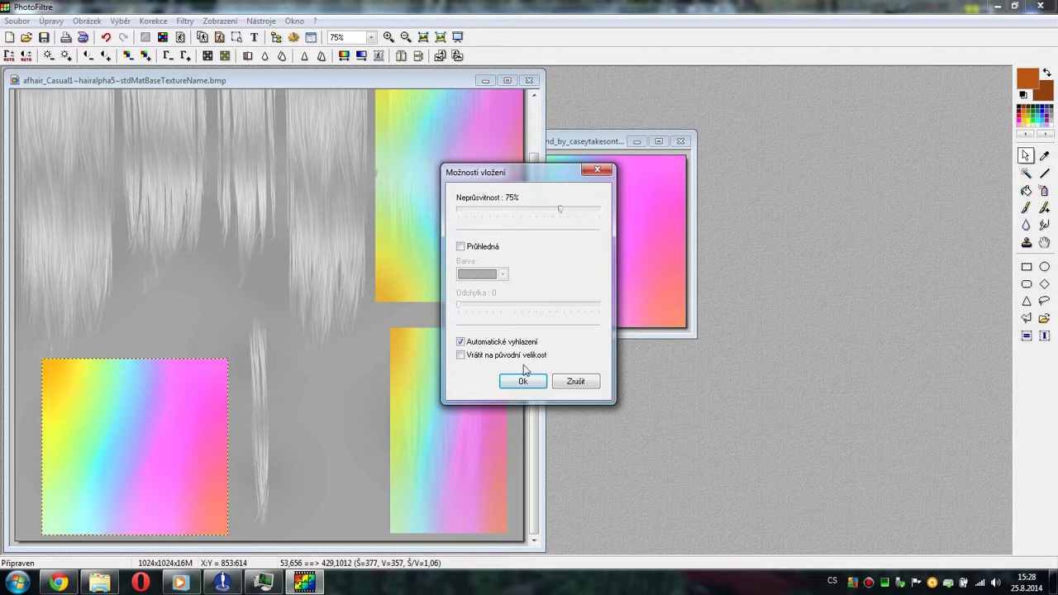
click(522, 381)
right_click(173, 439)
click(203, 445)
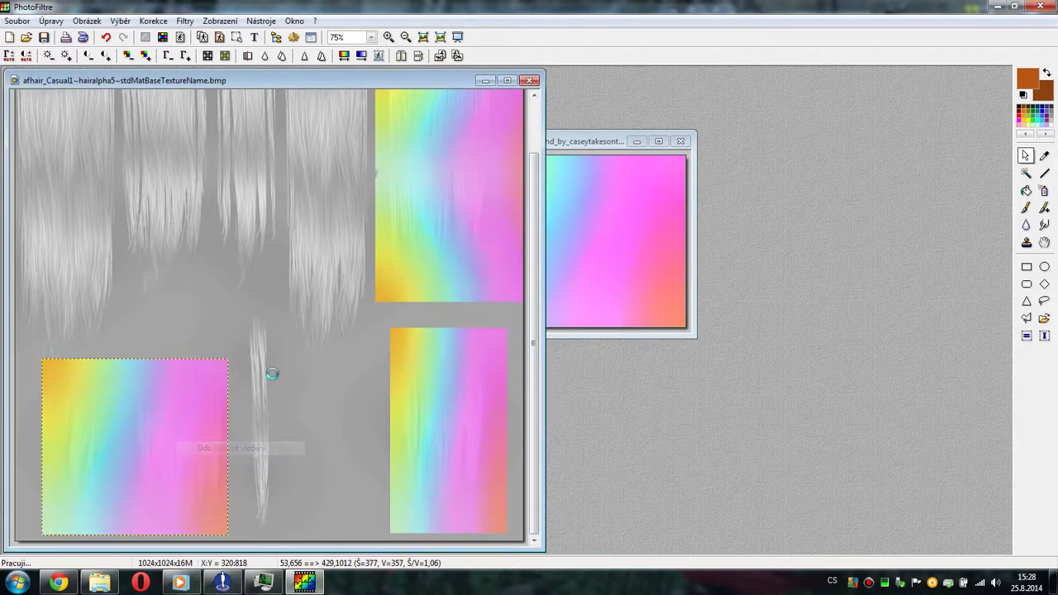
- Paste a rainbow patch over the narrow lower-middle strand and resize it to about 119 × 545 px, beside the lower-left patch
right_click(273, 374)
click(306, 246)
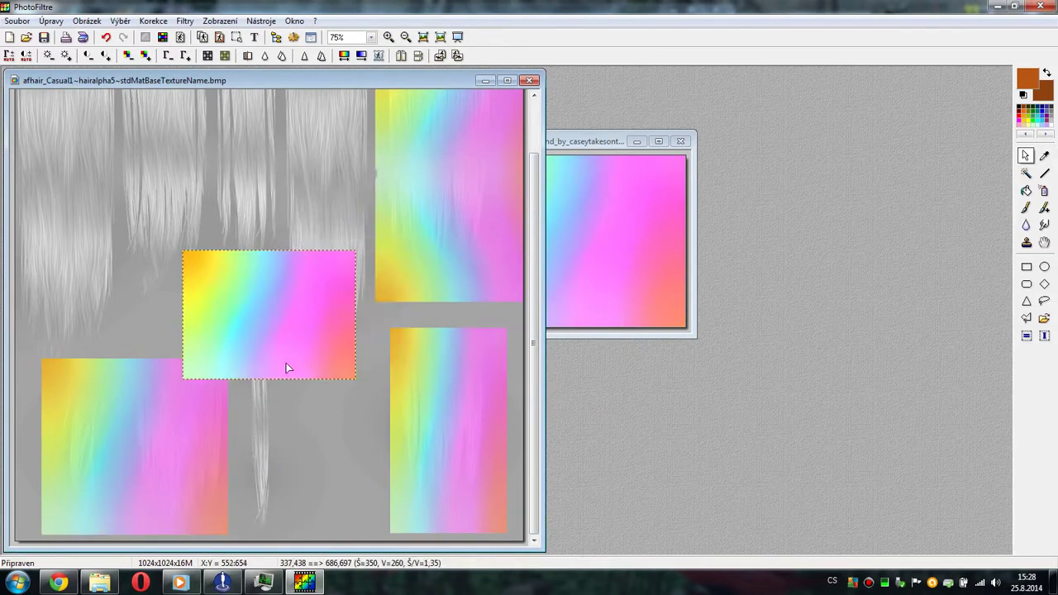
drag(269, 516, 269, 519)
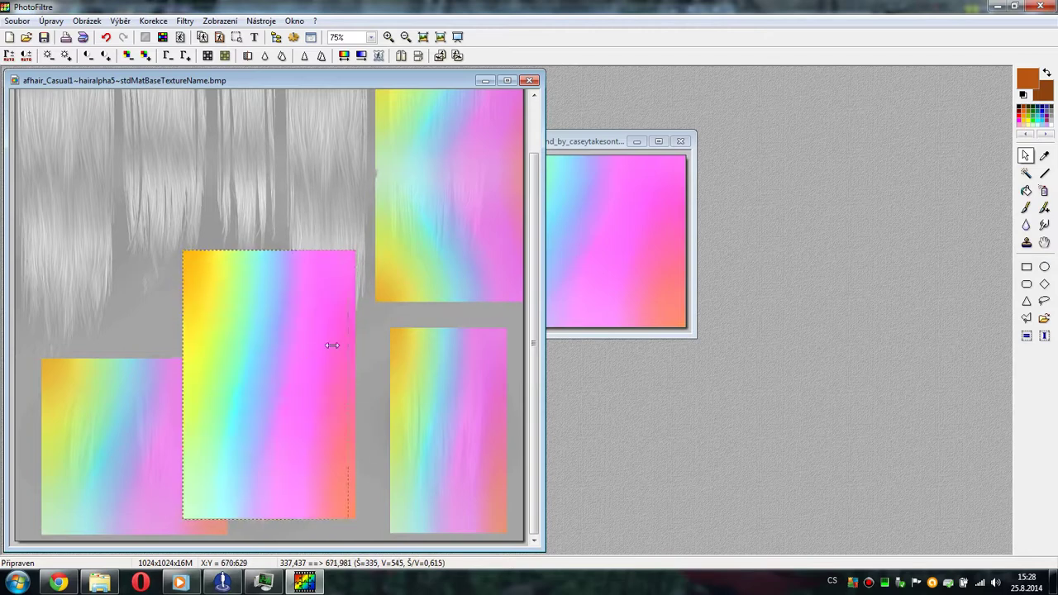
drag(335, 342, 273, 347)
drag(277, 437, 286, 422)
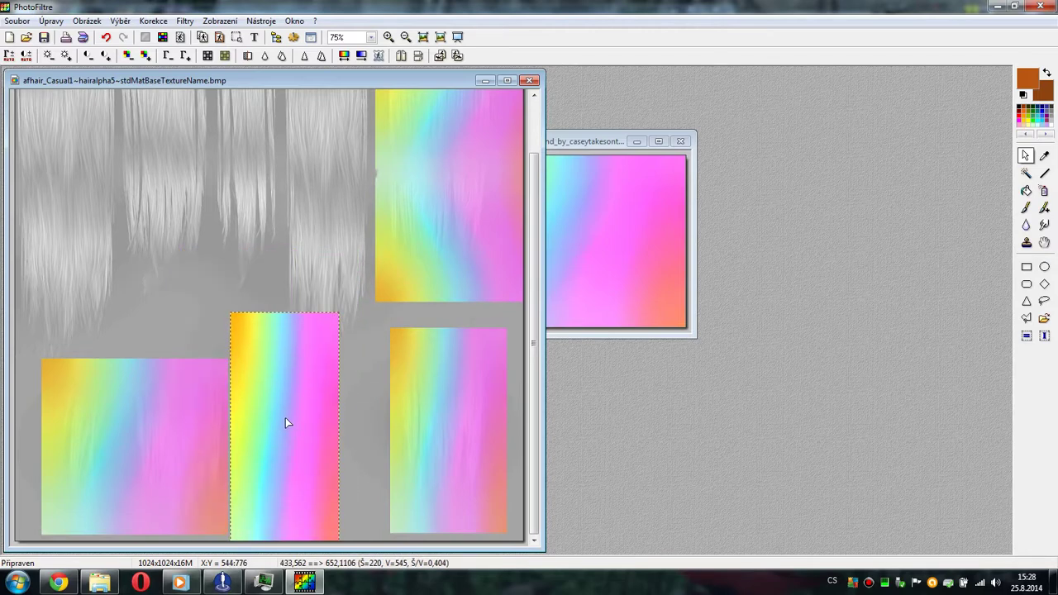
right_click(286, 421)
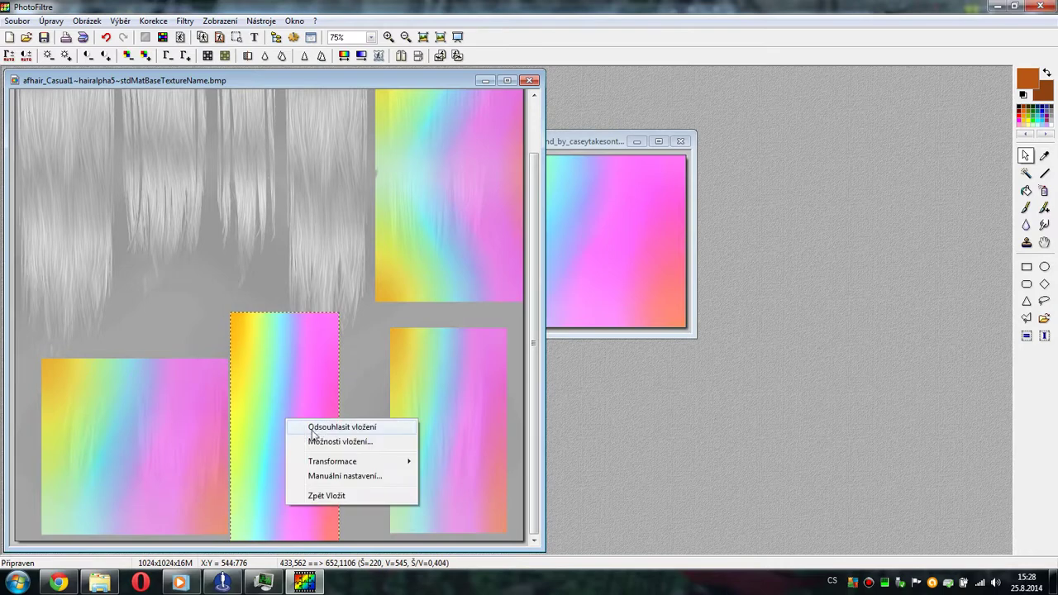
click(335, 388)
drag(337, 389, 260, 399)
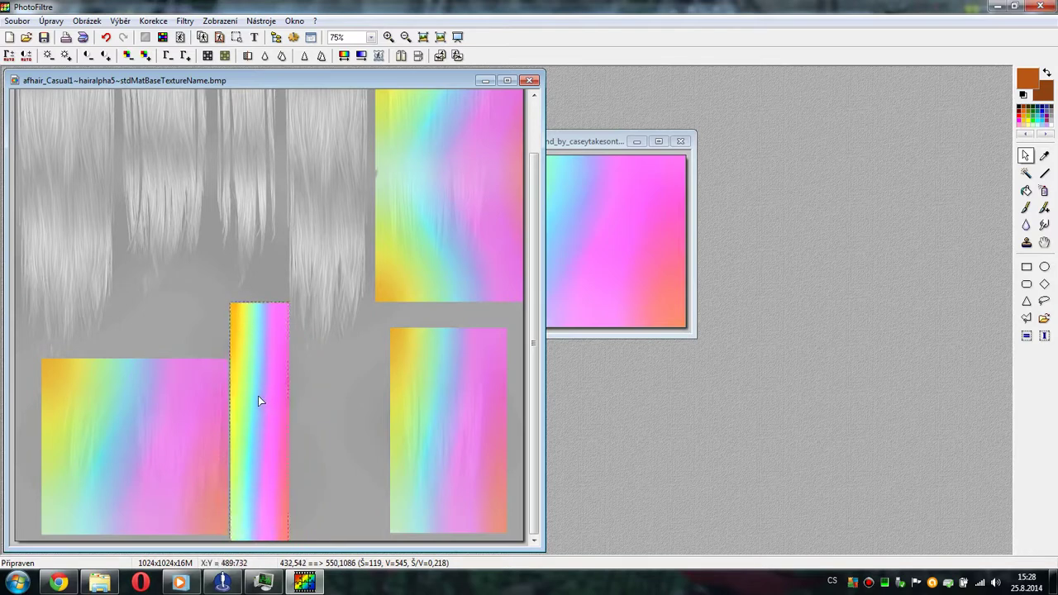
- Make the narrow rainbow patch semi-transparent by lowering its opacity and commit it to the texture
right_click(259, 401)
click(310, 418)
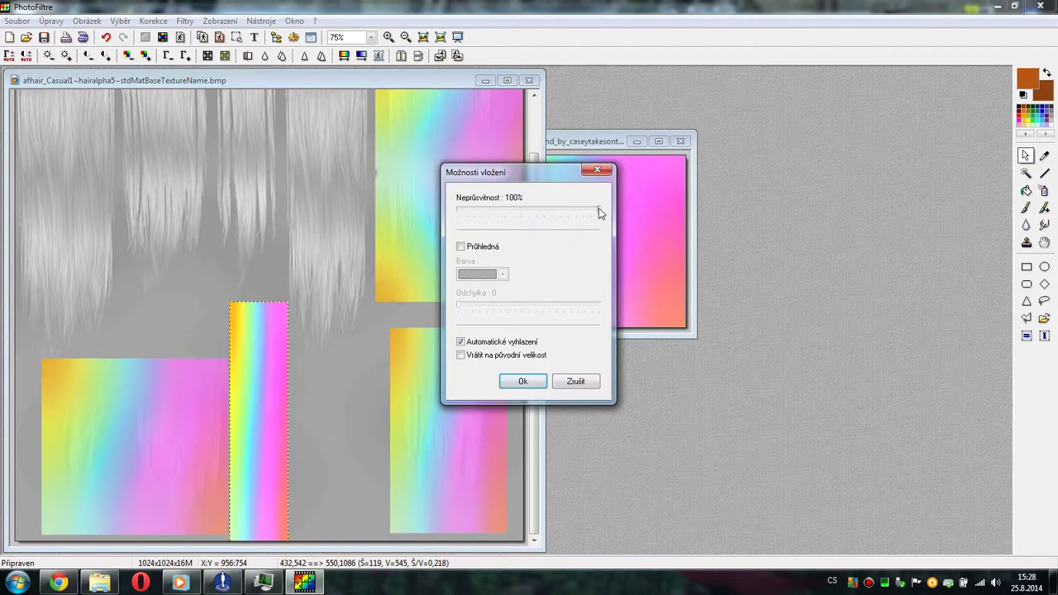
drag(599, 208, 562, 216)
click(522, 381)
right_click(254, 377)
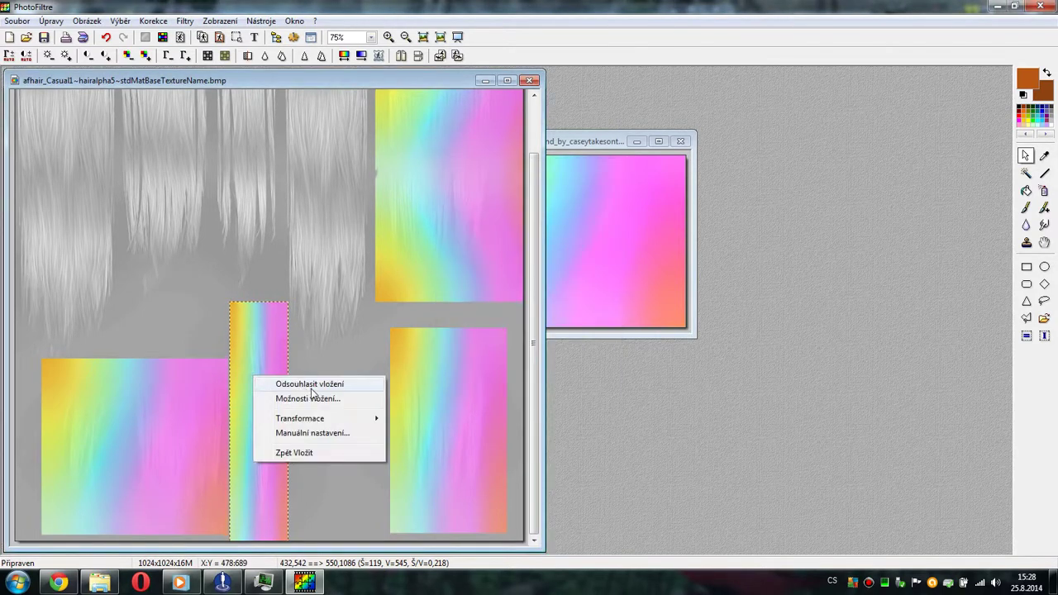
click(311, 385)
- Paste another rainbow patch into the hair texture and narrow it to about 255 × 260 px
right_click(304, 163)
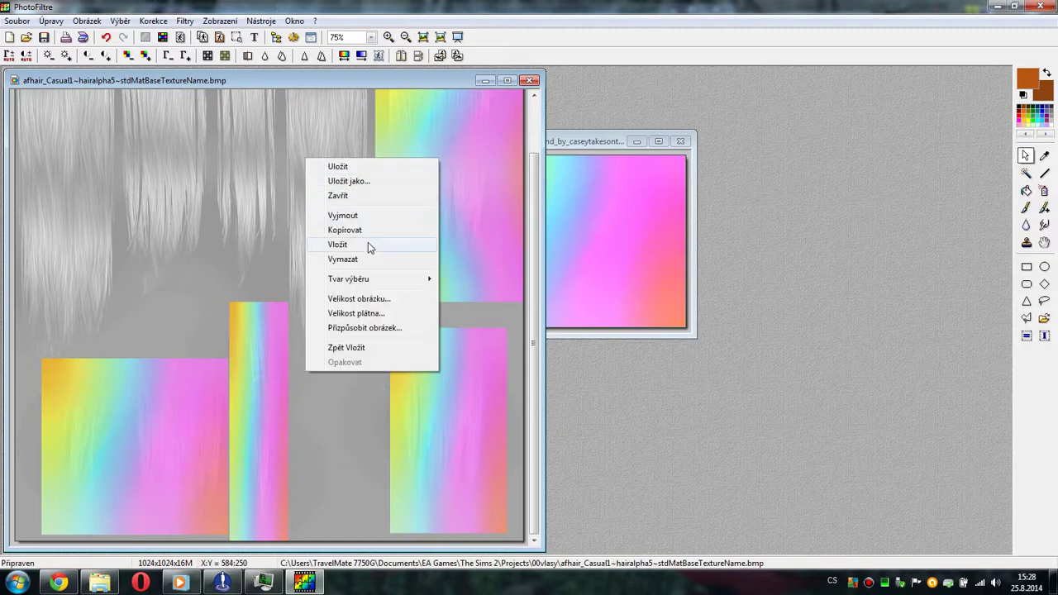
click(364, 247)
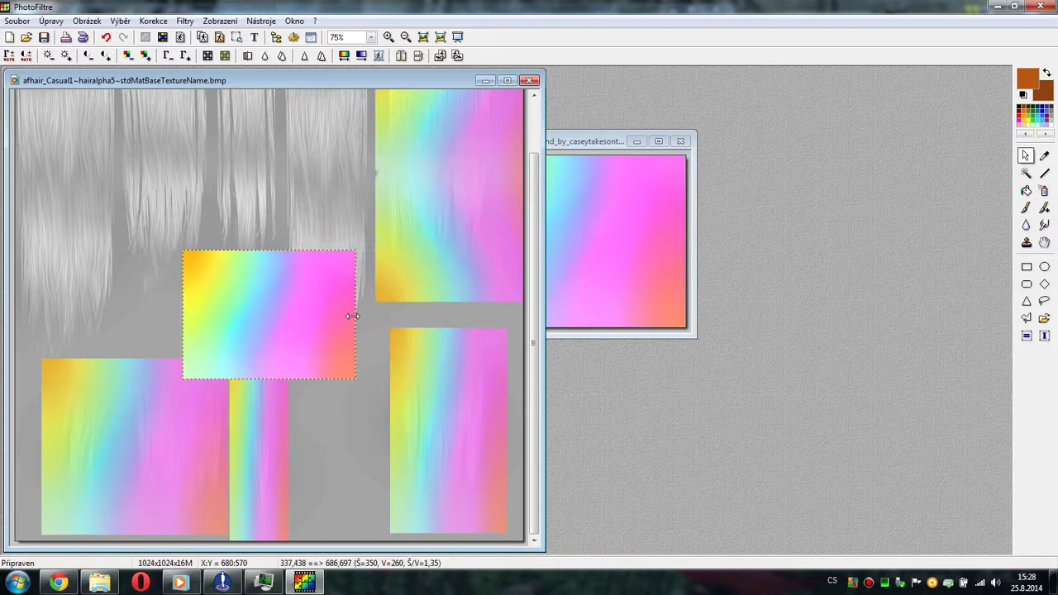
drag(356, 314, 309, 319)
drag(228, 309, 42, 136)
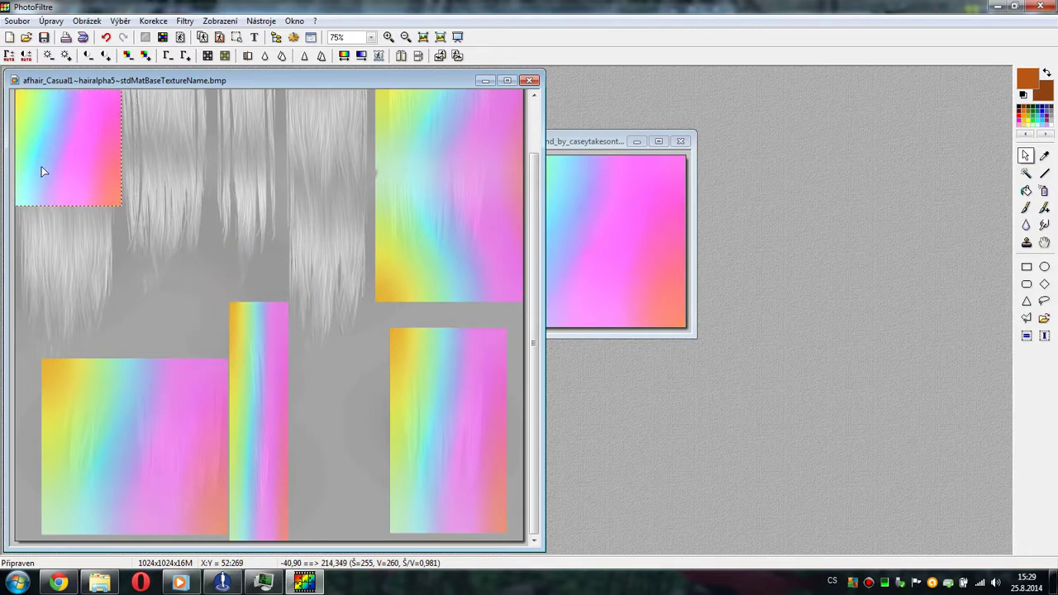
drag(41, 167, 133, 241)
- Rotate the pasted rainbow patch by 180° and place it over the upper part of the leftmost hair strand
right_click(133, 242)
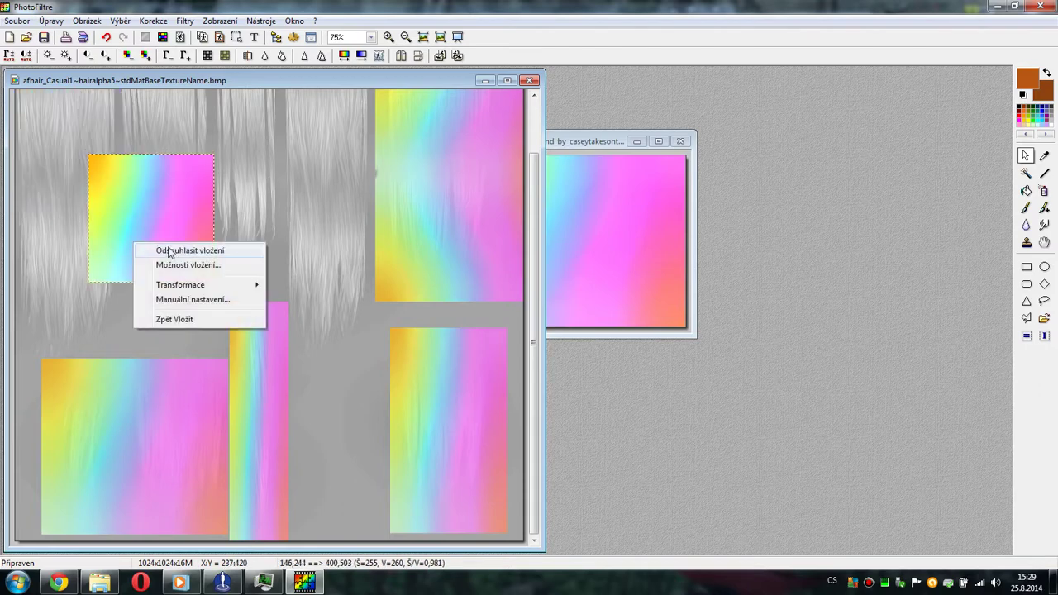
mouse_move(180, 284)
click(328, 349)
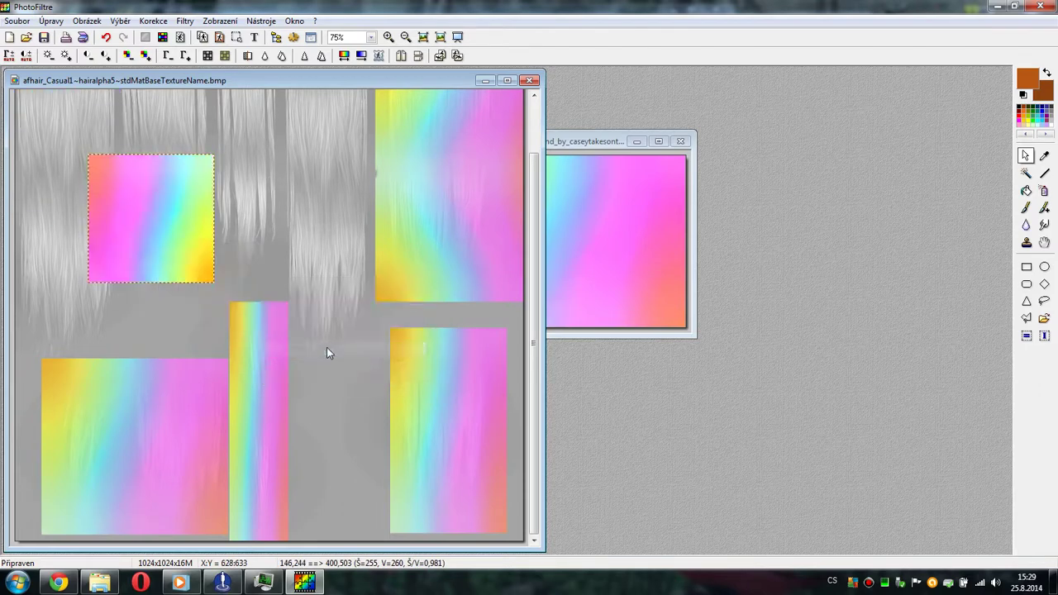
drag(20, 160, 67, 150)
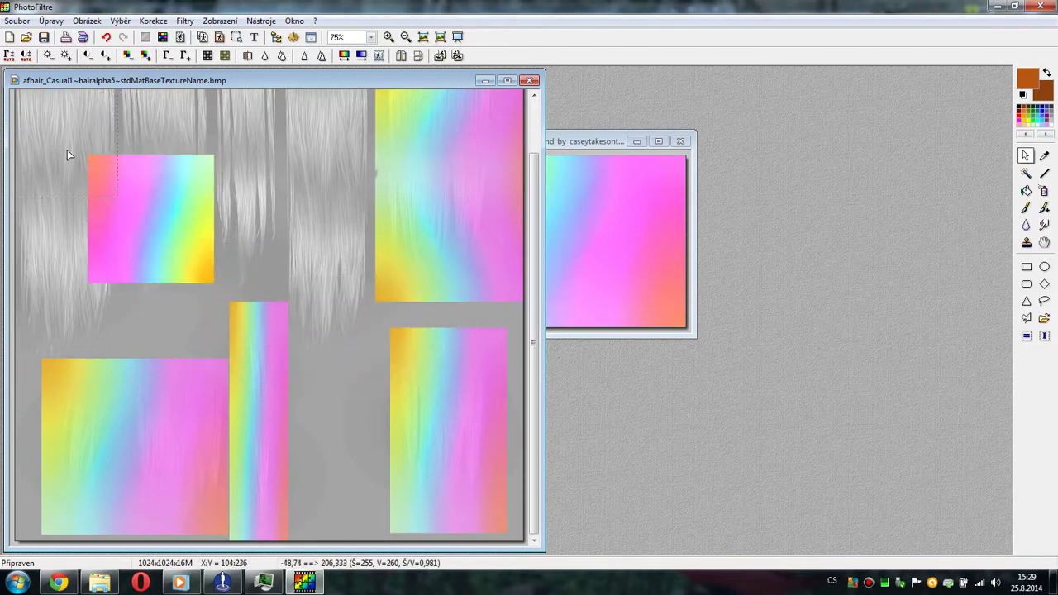
- Set the upper-left rainbow patch's opacity to 75% and commit it to the texture
right_click(72, 181)
click(124, 203)
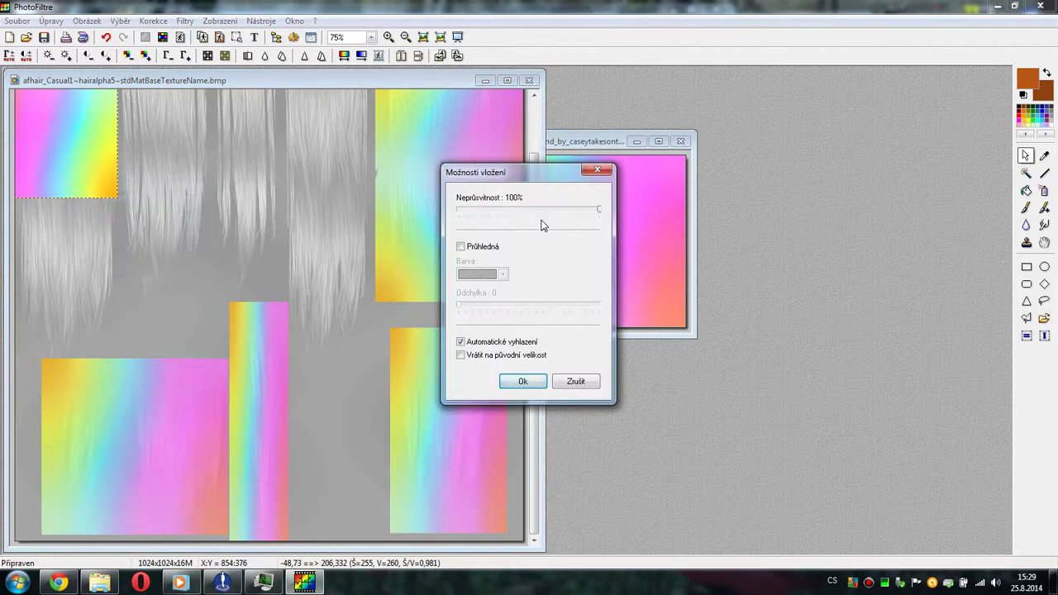
drag(600, 214, 559, 211)
click(522, 381)
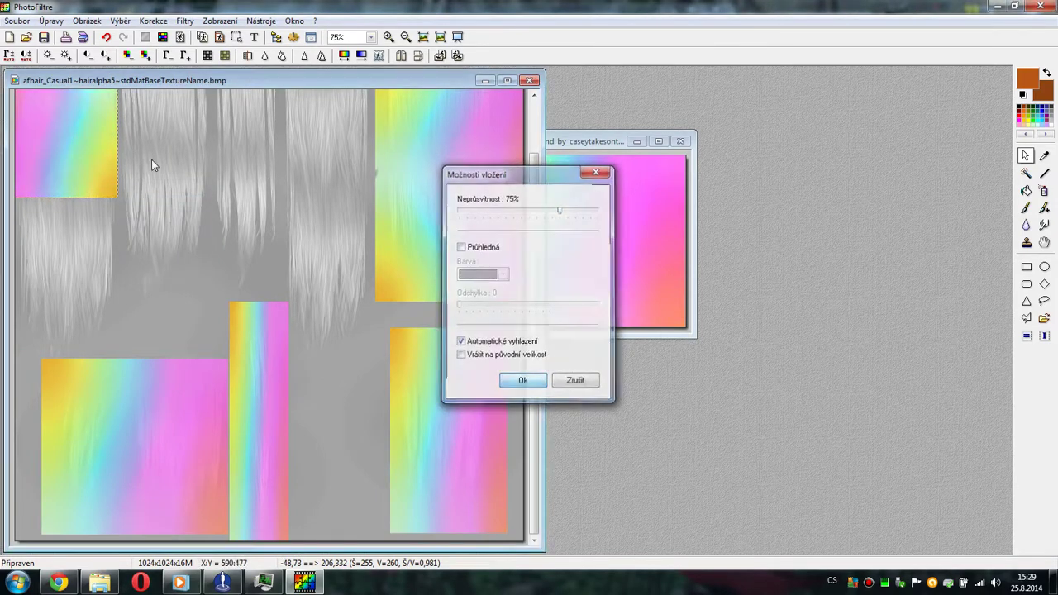
right_click(70, 142)
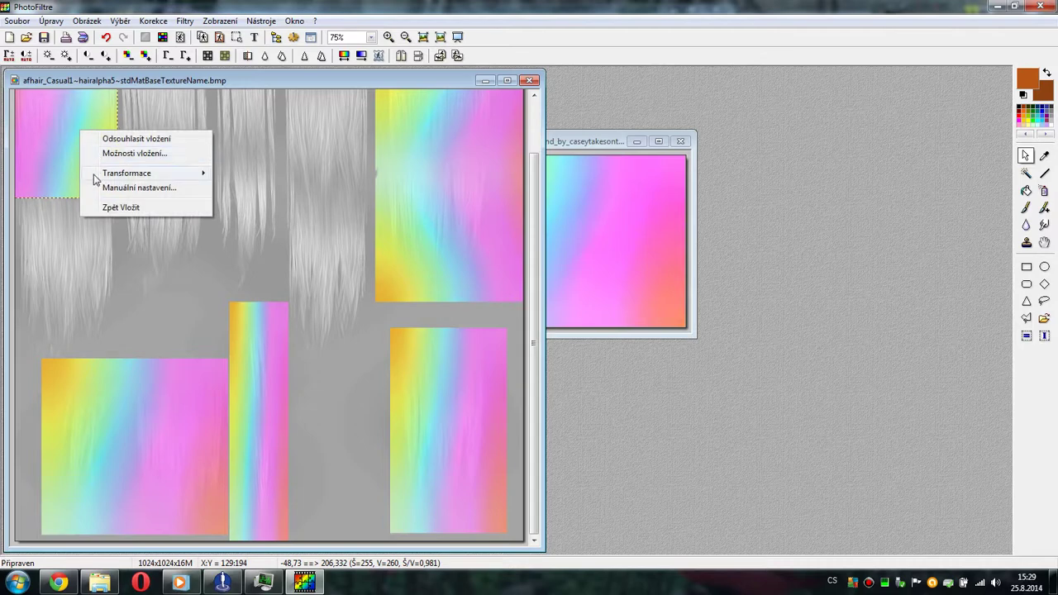
mouse_move(95, 175)
right_click(66, 151)
click(82, 165)
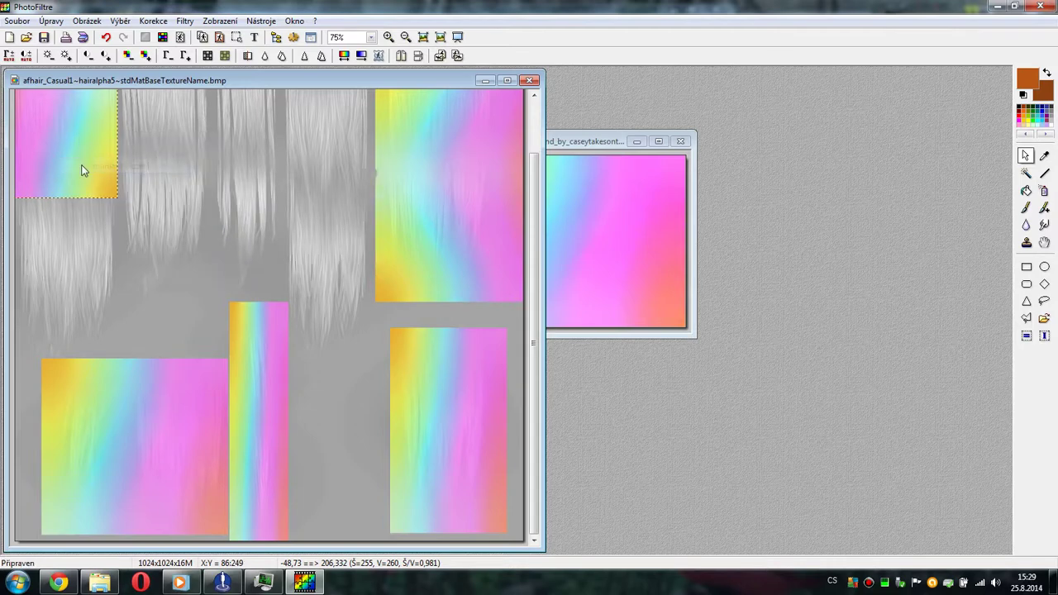
right_click(71, 211)
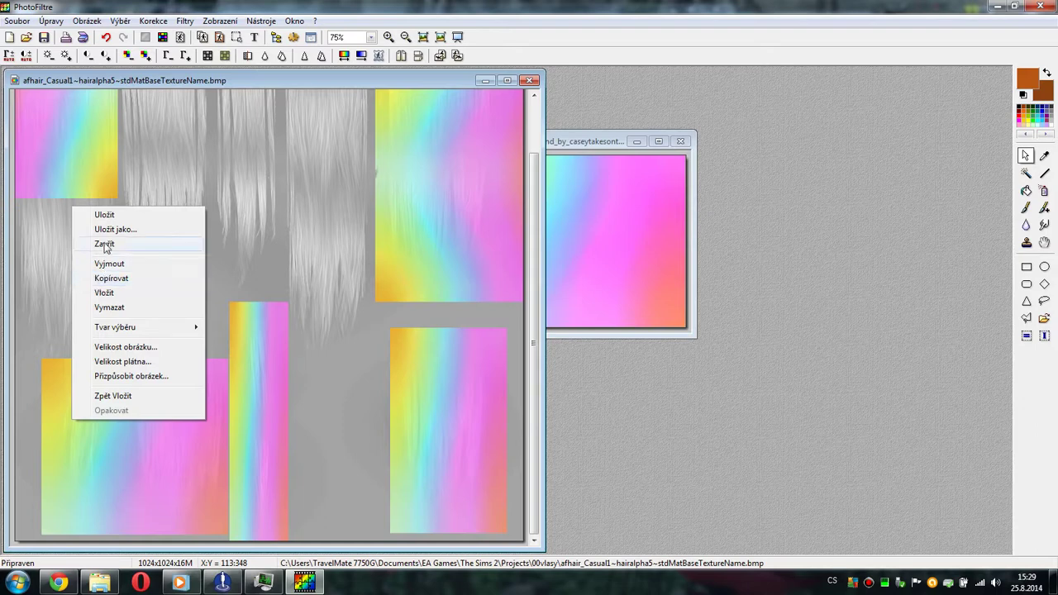
click(103, 292)
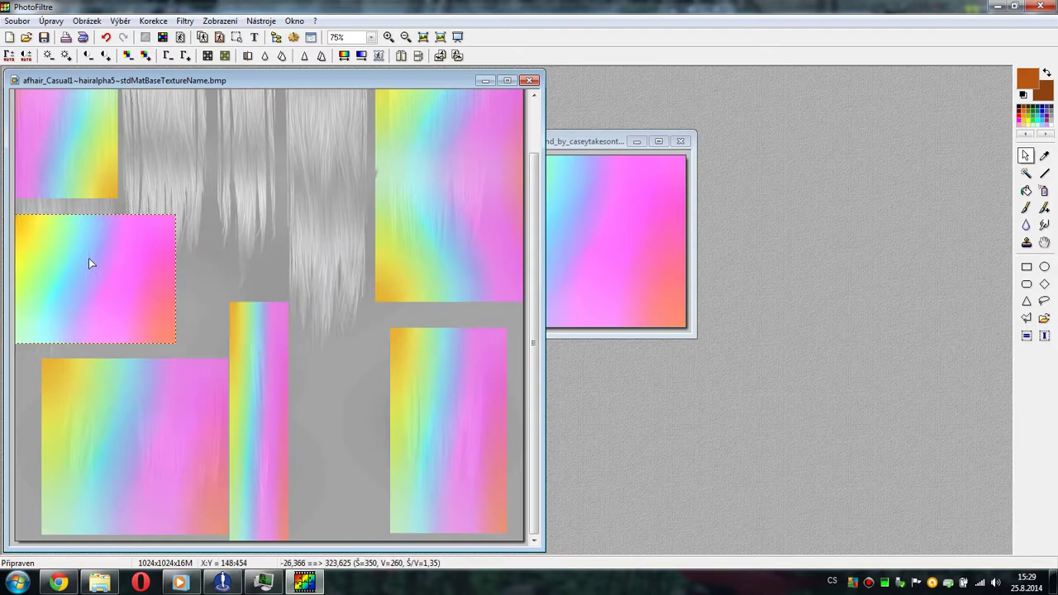
right_click(89, 259)
mouse_move(126, 306)
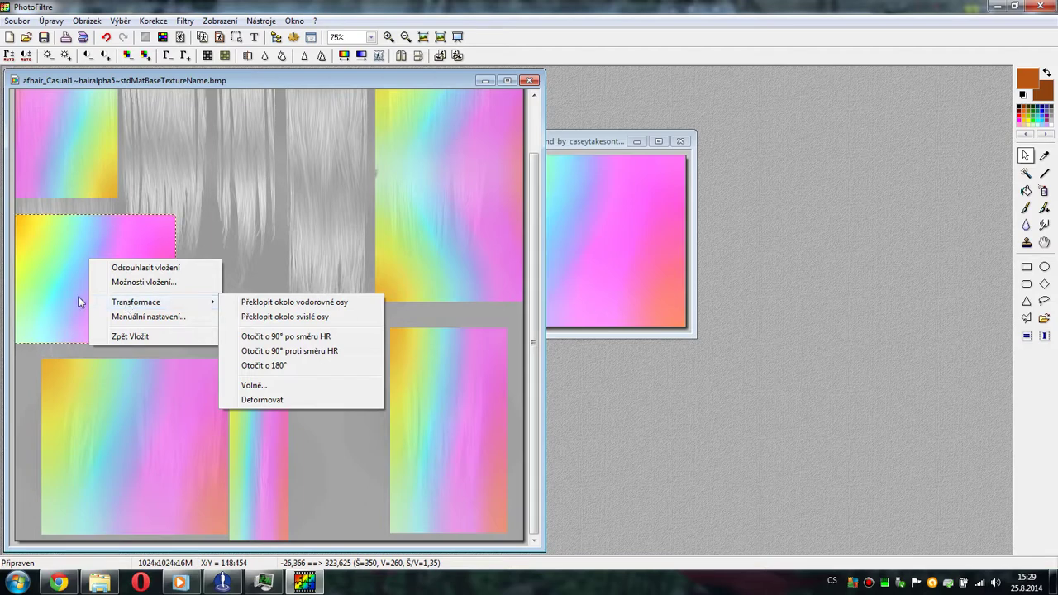
click(263, 366)
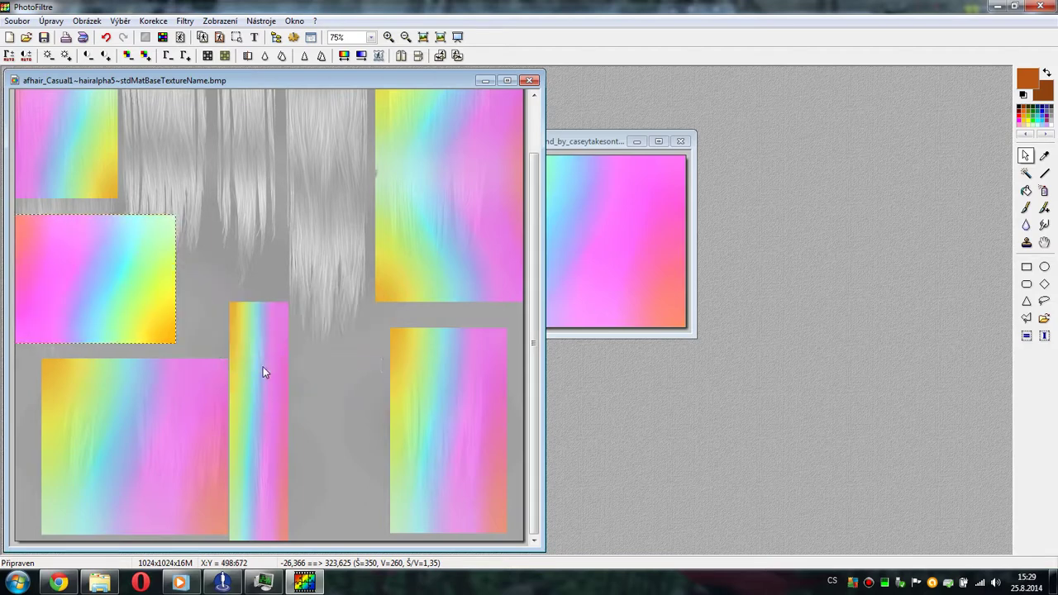
right_click(112, 265)
mouse_move(157, 310)
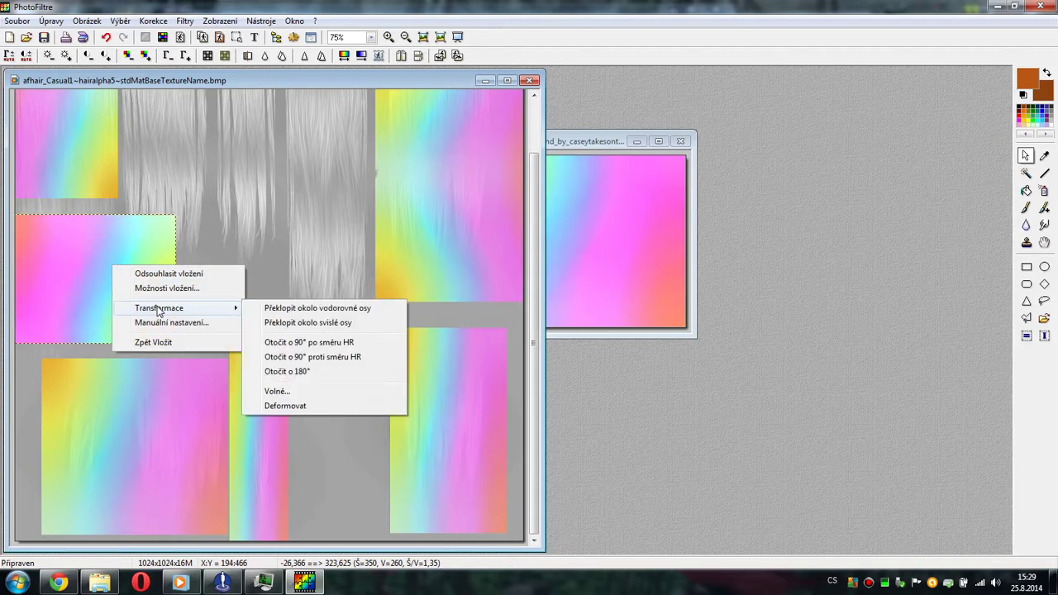
click(313, 323)
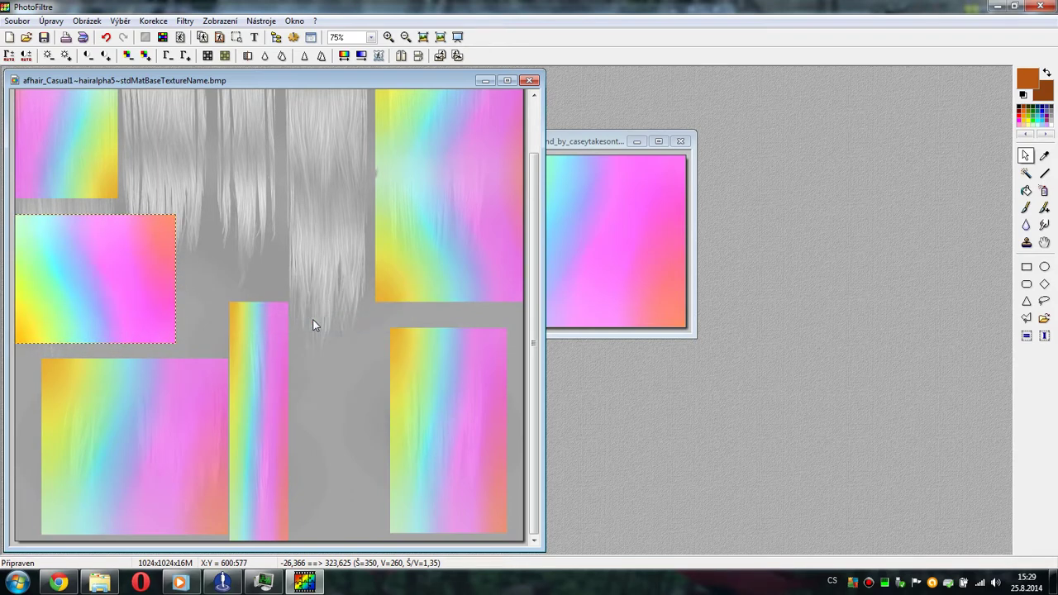
right_click(141, 299)
mouse_move(165, 342)
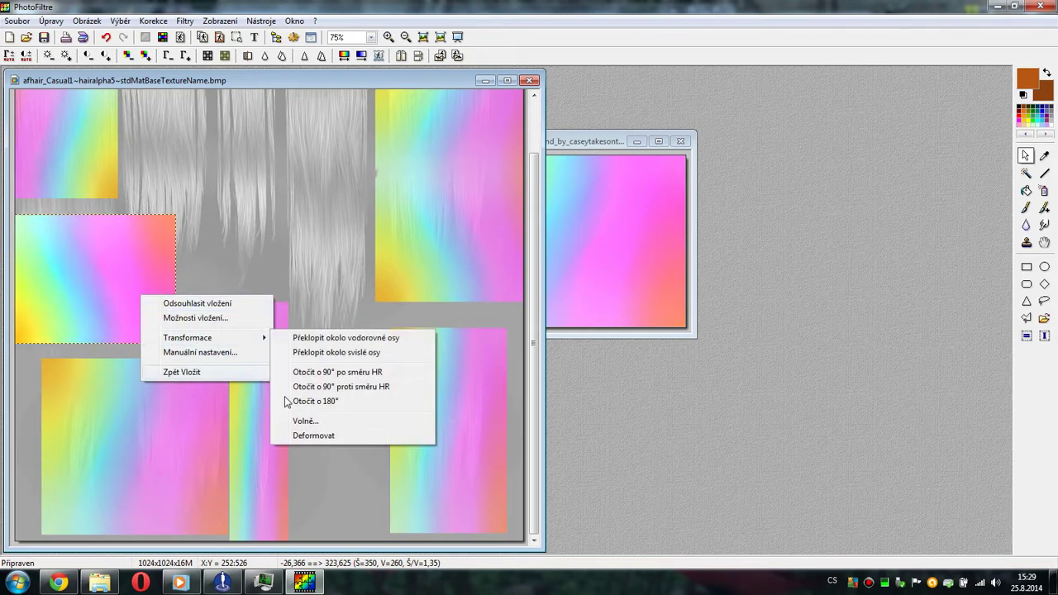
click(323, 403)
mouse_move(115, 276)
mouse_down()
mouse_move(47, 269)
mouse_move(59, 252)
mouse_up()
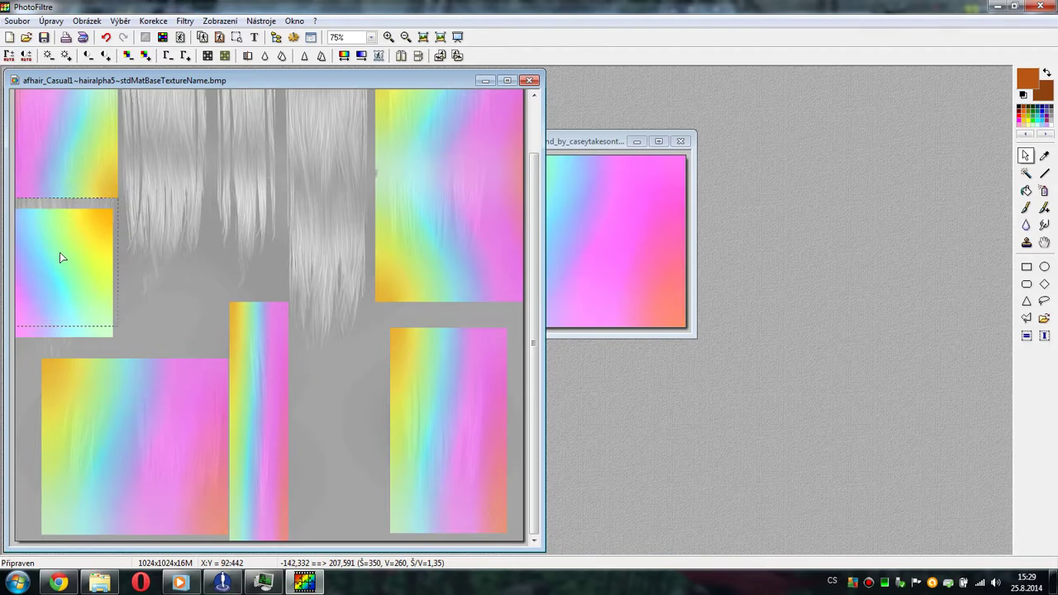
right_click(59, 252)
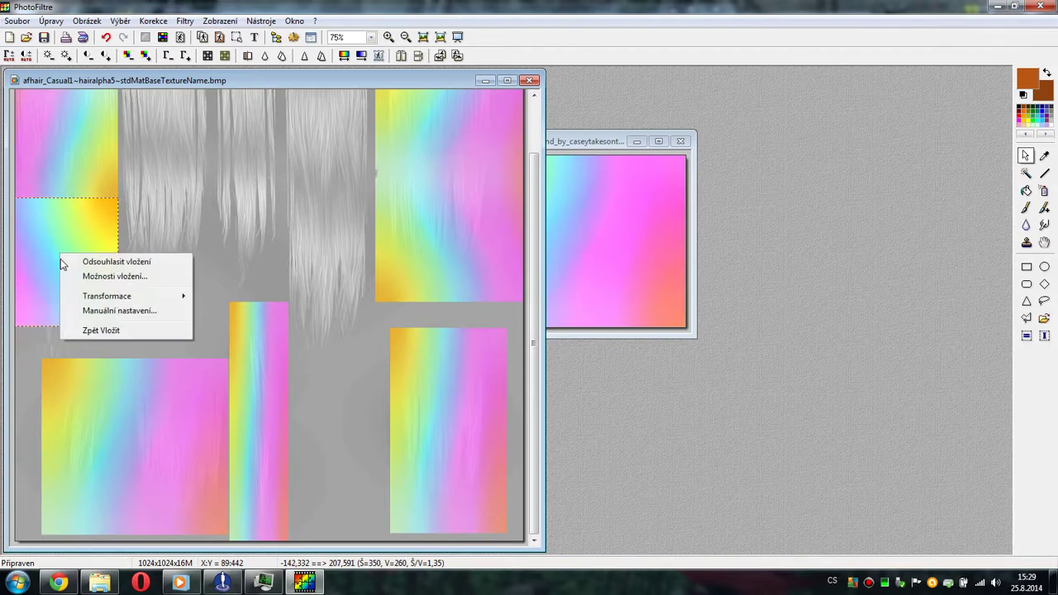
click(153, 333)
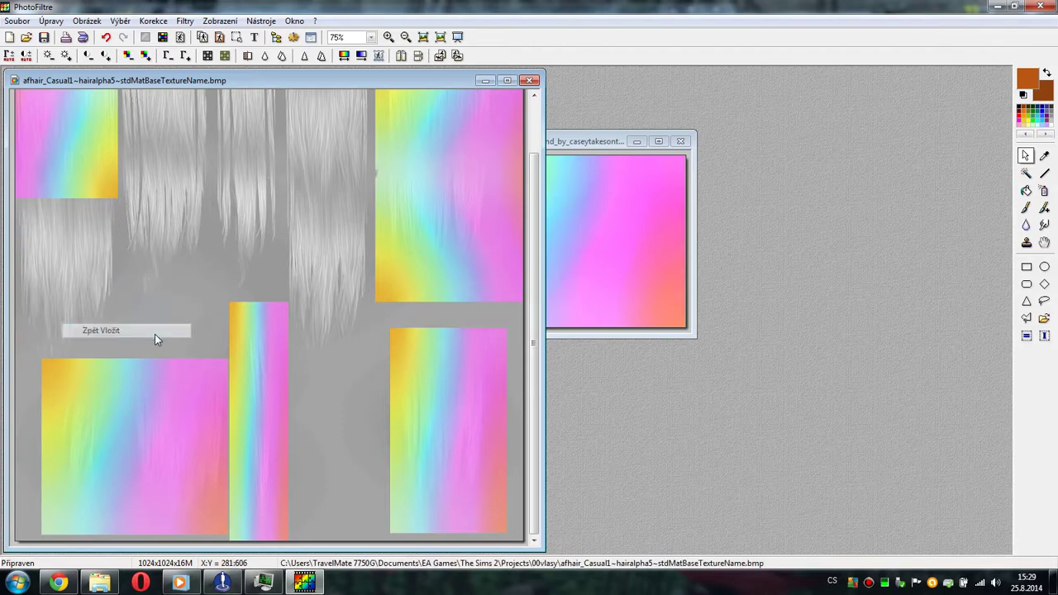
click(106, 38)
click(123, 37)
- Paste a new rainbow patch and flip it about its vertical axis so its orange corner lies at the upper right
right_click(97, 227)
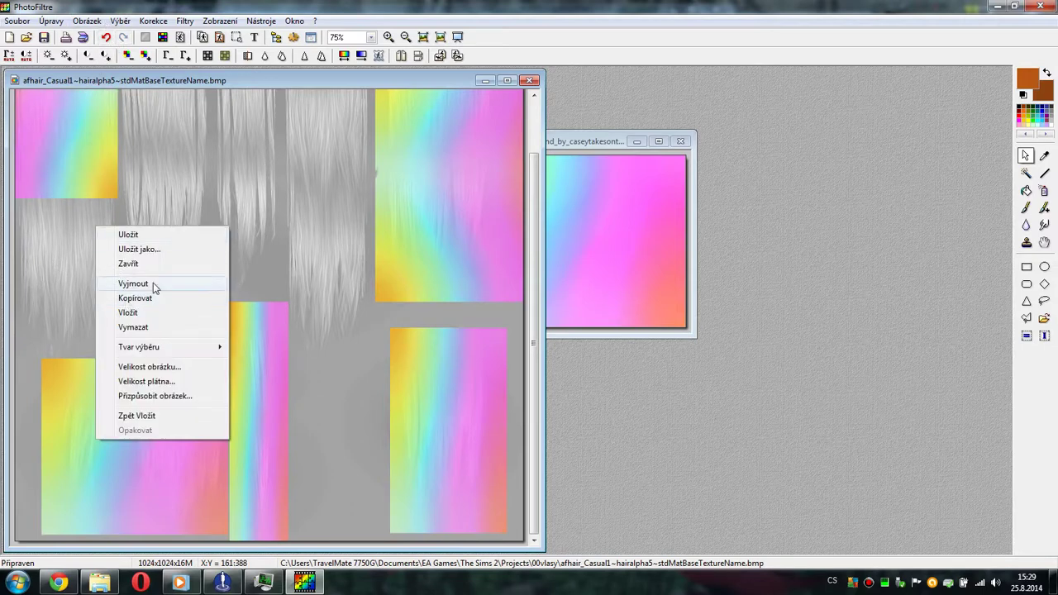
click(132, 315)
right_click(255, 304)
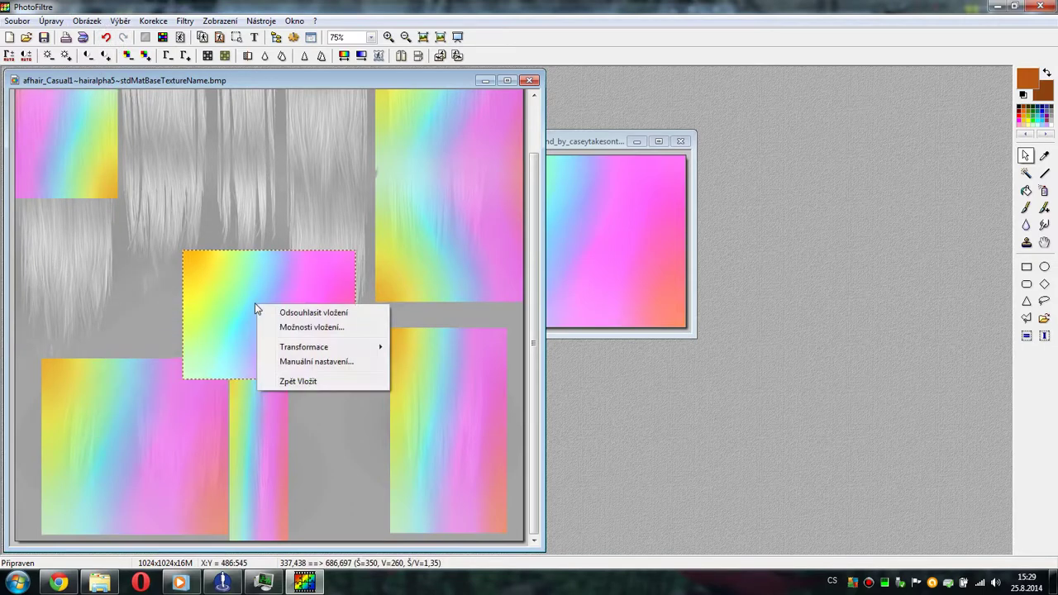
click(302, 327)
click(524, 380)
right_click(301, 347)
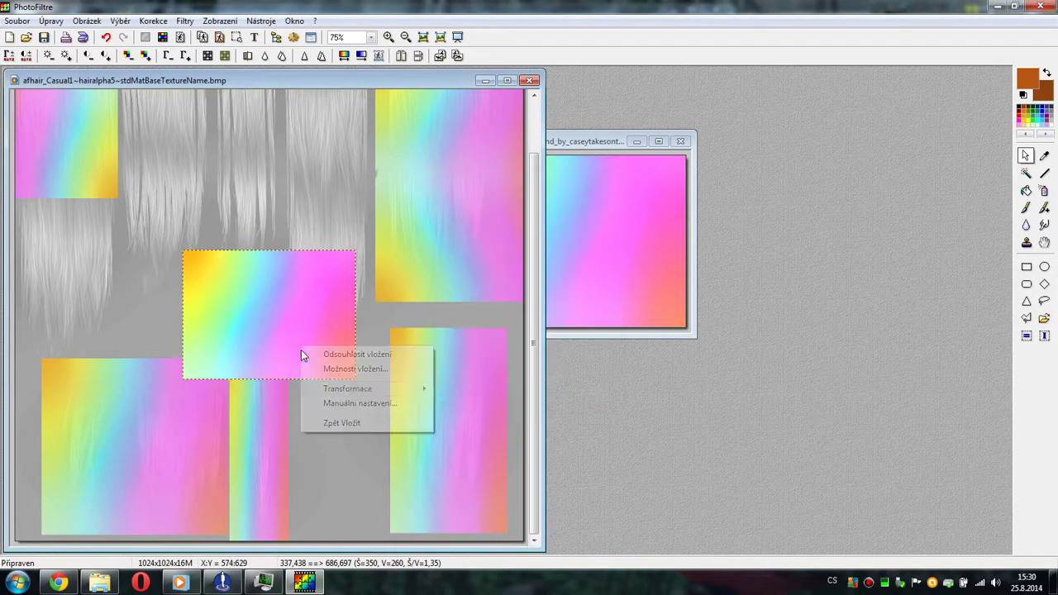
mouse_move(360, 391)
click(517, 408)
right_click(246, 314)
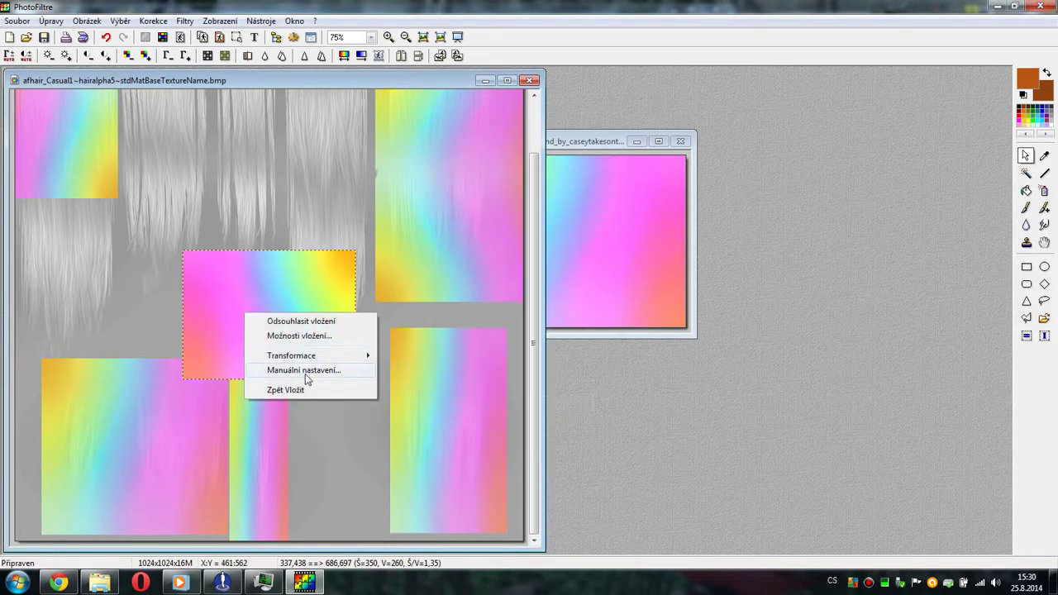
click(301, 321)
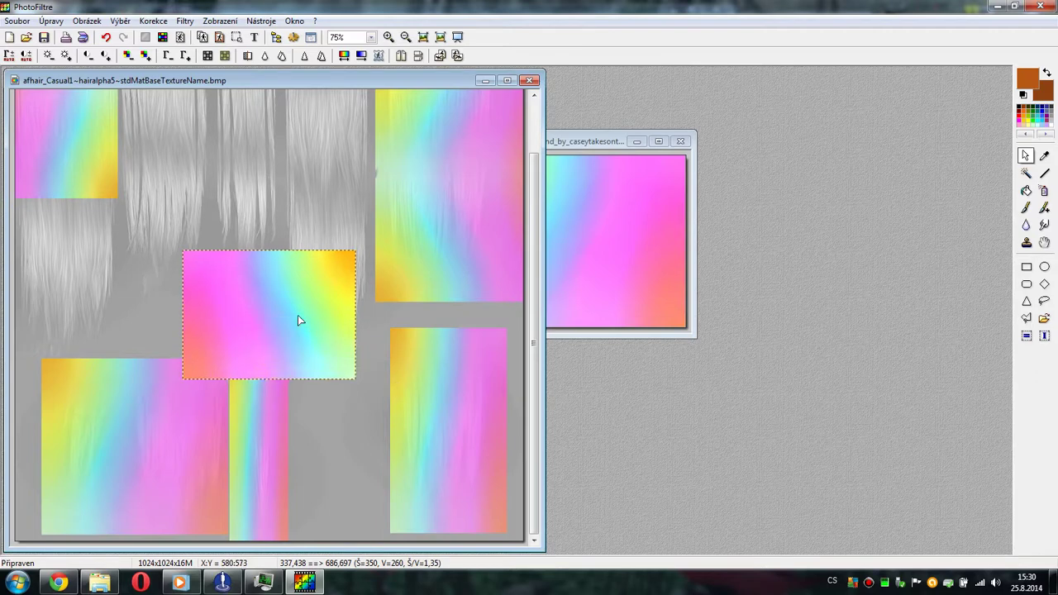
- Place the flipped patch over the leftmost strand's lower part, directly below the first patch, and stretch it to about 349 × 326 px
drag(66, 264, 63, 265)
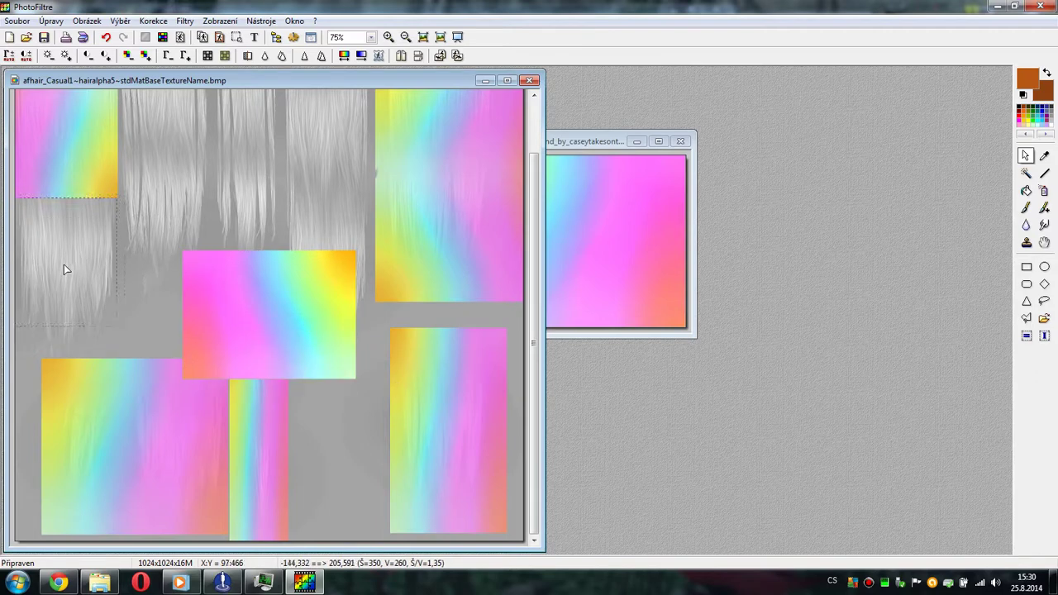
key(ctrl+shift+v)
drag(87, 326, 82, 357)
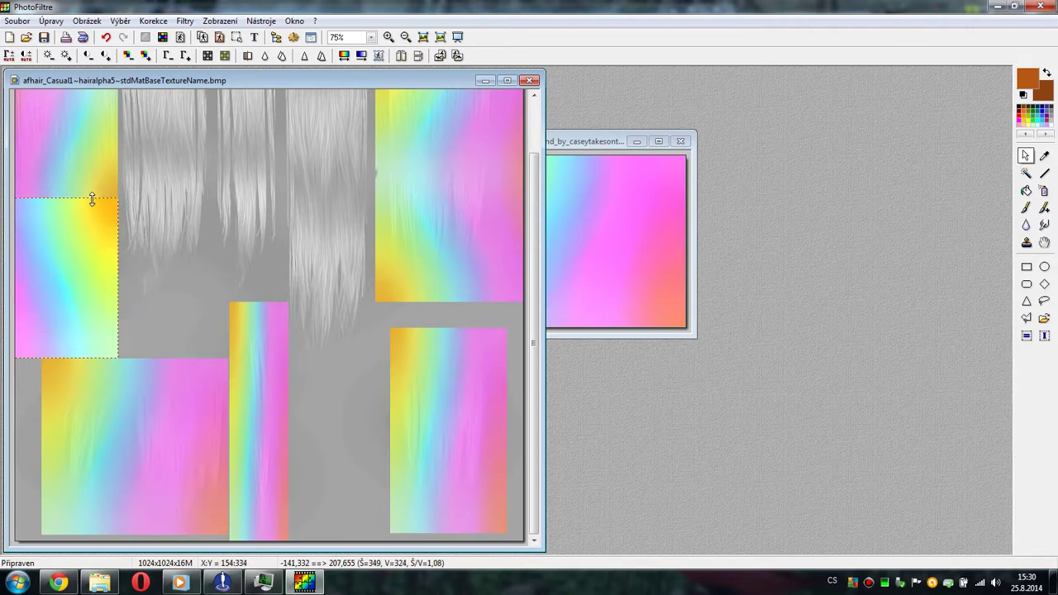
drag(92, 199, 91, 198)
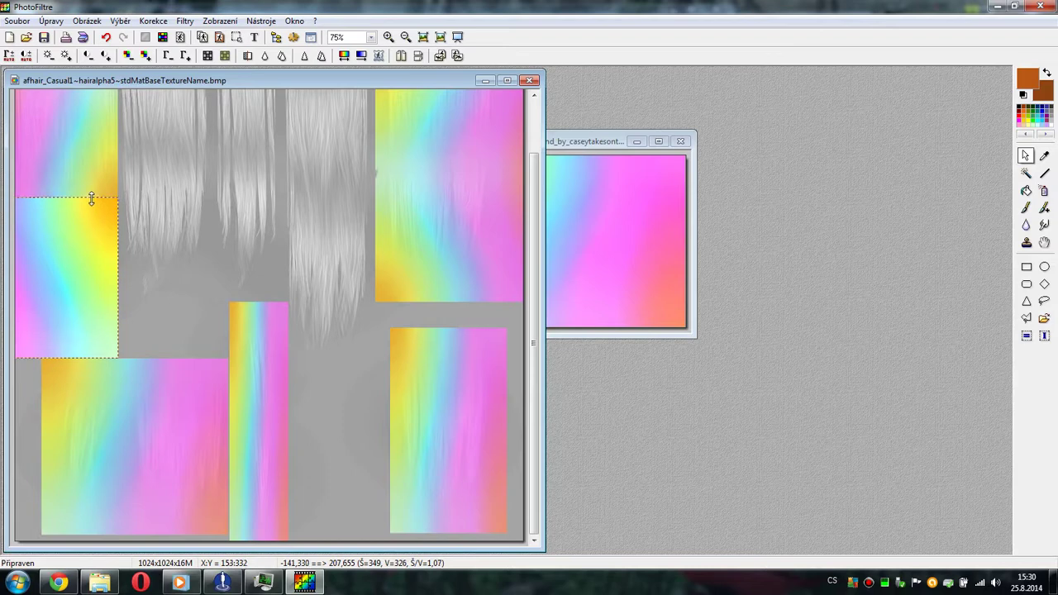
- Make the flipped patch on the leftmost strand semi-transparent by lowering its opacity and commit it to the texture
right_click(91, 245)
click(190, 277)
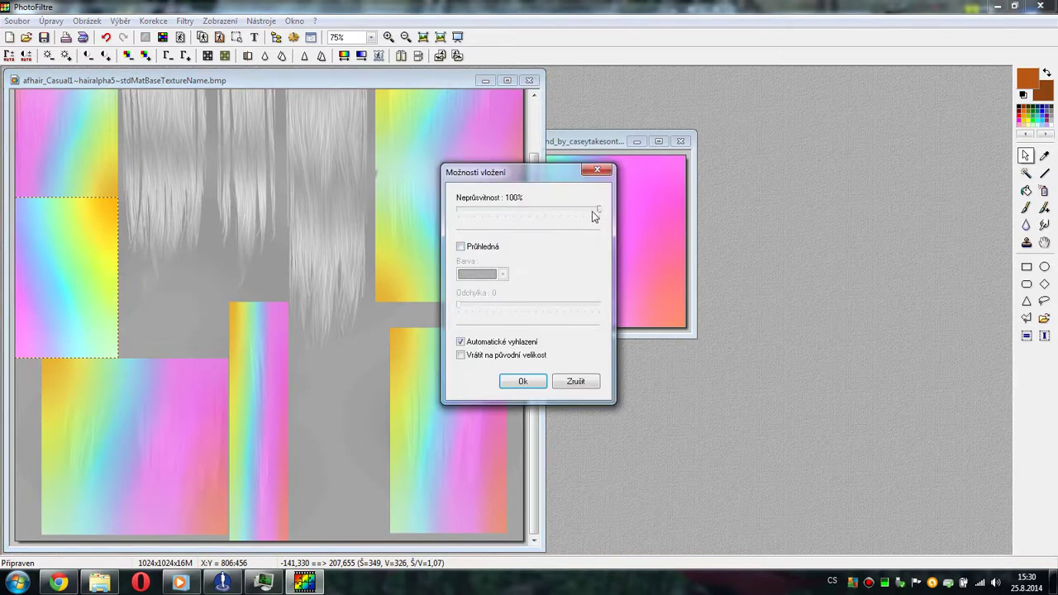
drag(593, 215, 559, 212)
click(512, 382)
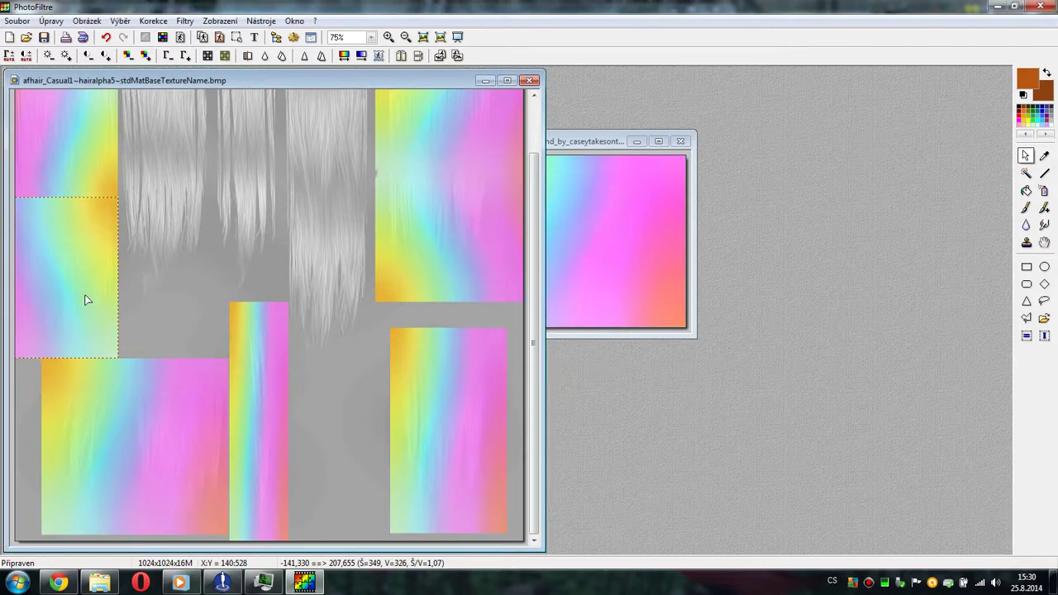
right_click(85, 300)
click(195, 304)
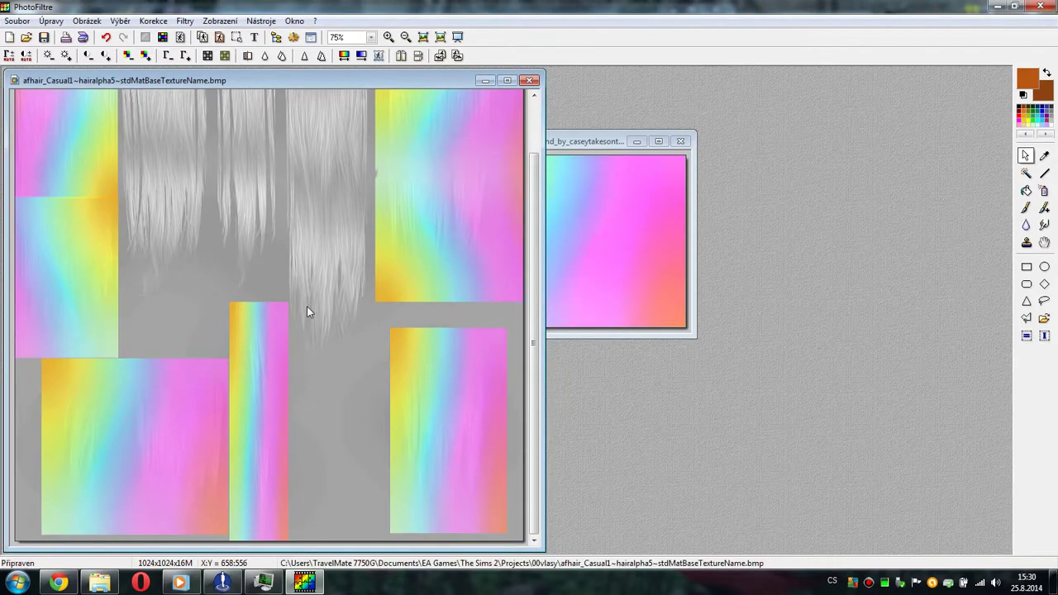
- Smudge the seam between the two rainbow patches on the leftmost strand, using the large Smudge size at opacity 38
scroll(119, 364, down, 2)
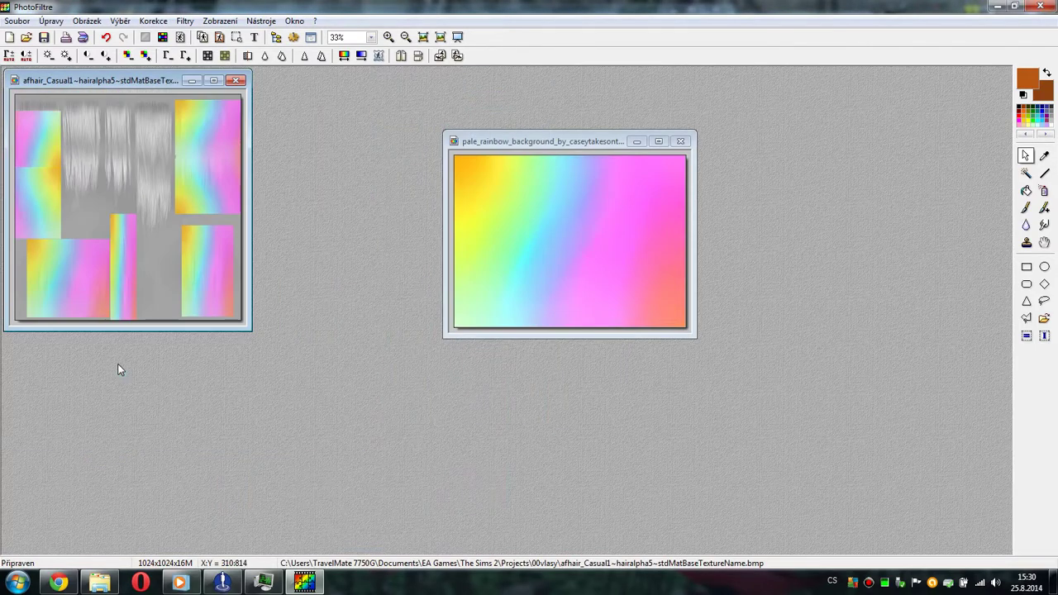
scroll(118, 374, up, 3)
drag(997, 391, 997, 195)
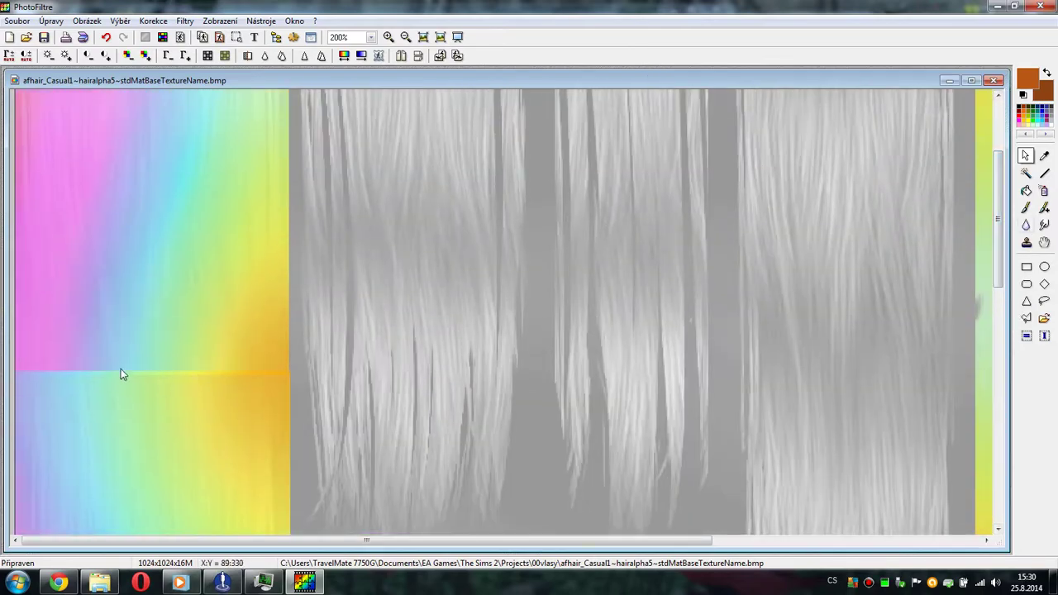
click(1044, 225)
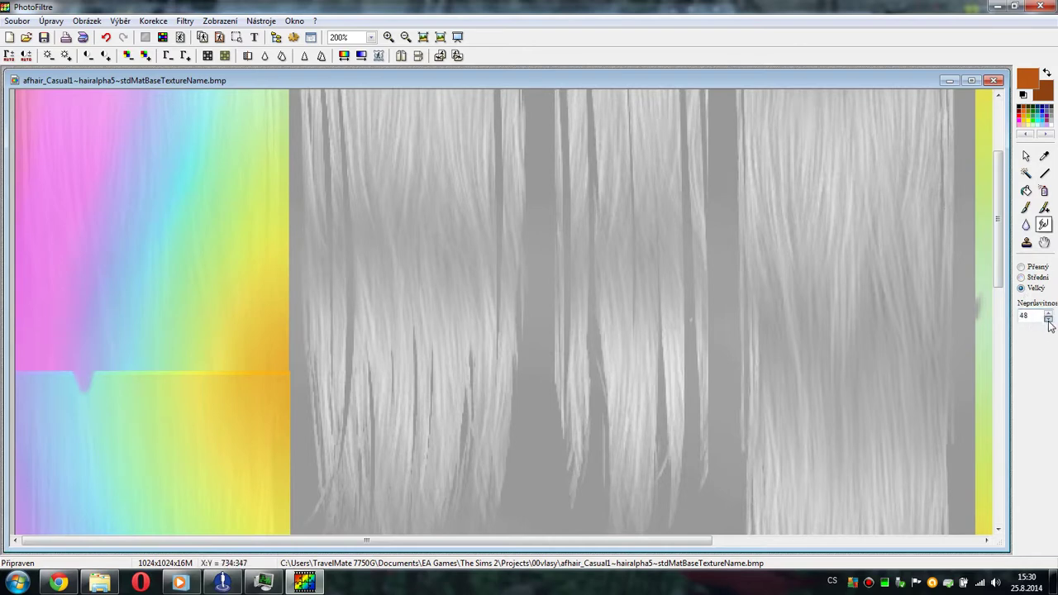
drag(81, 367, 52, 385)
drag(114, 347, 109, 418)
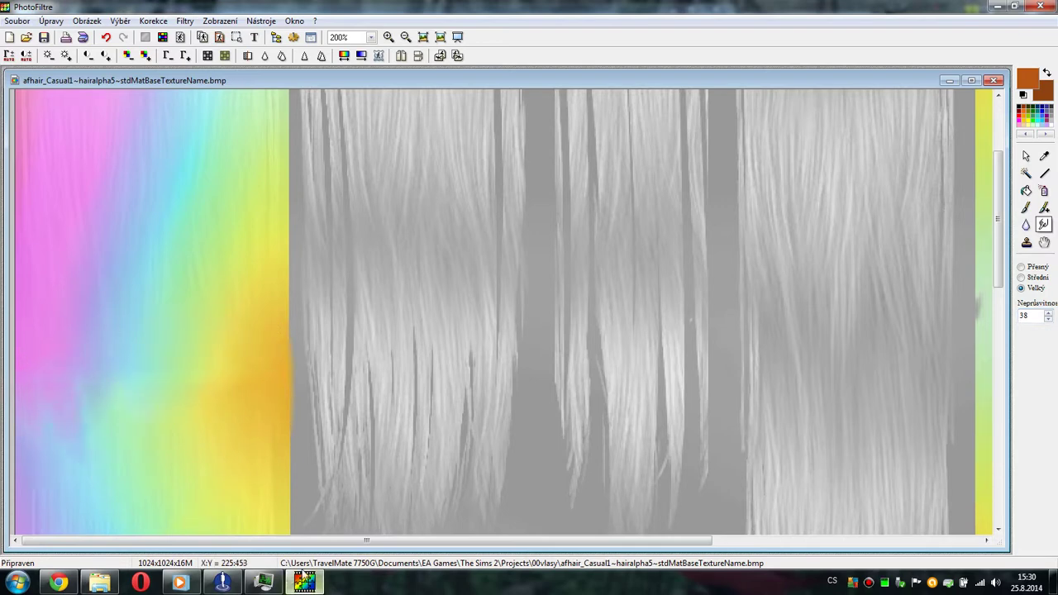
- Paste a new rainbow patch, move it over the leftmost strand and rotate it by 180°
drag(303, 542, 399, 548)
key(ctrl+b)
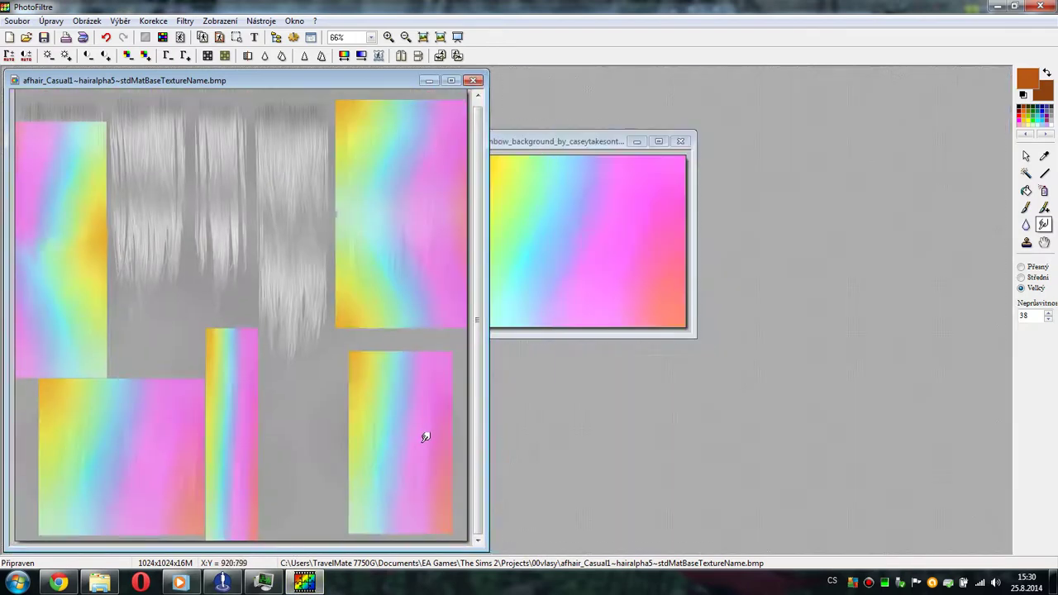
click(1026, 157)
right_click(170, 202)
click(203, 288)
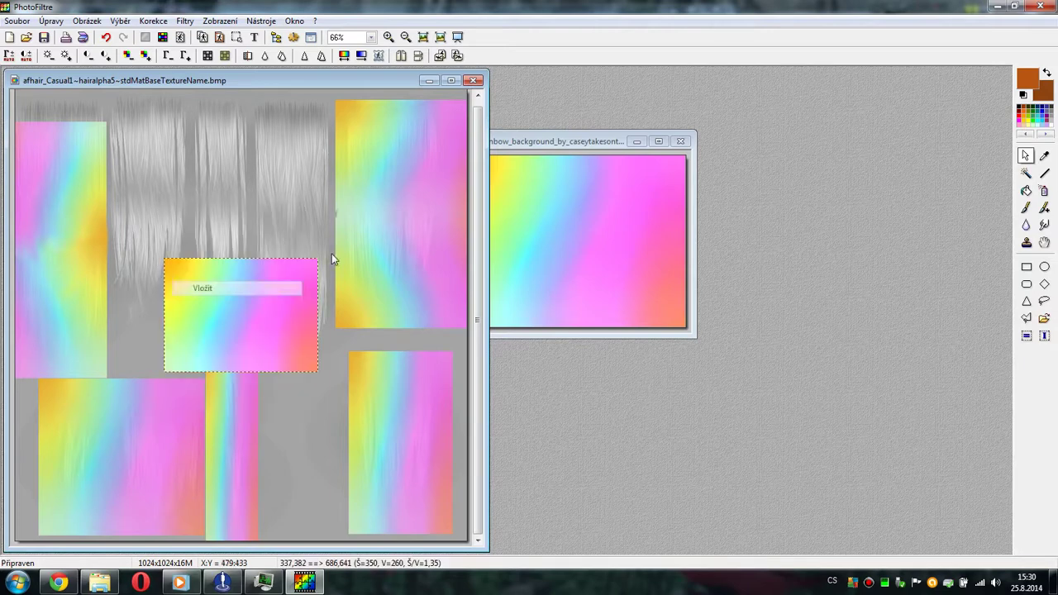
drag(293, 347, 125, 245)
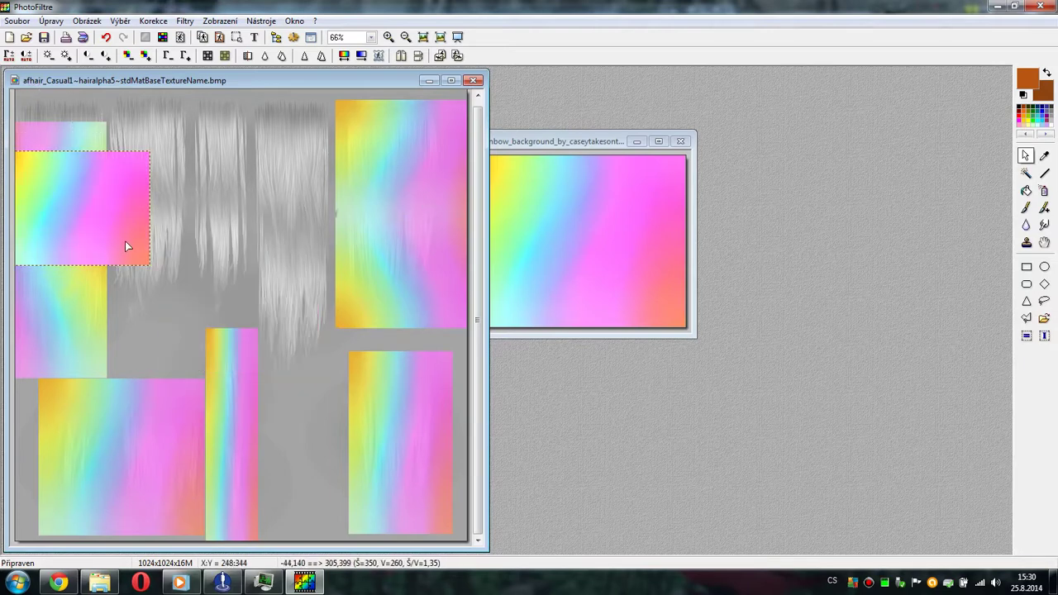
right_click(124, 241)
mouse_move(248, 284)
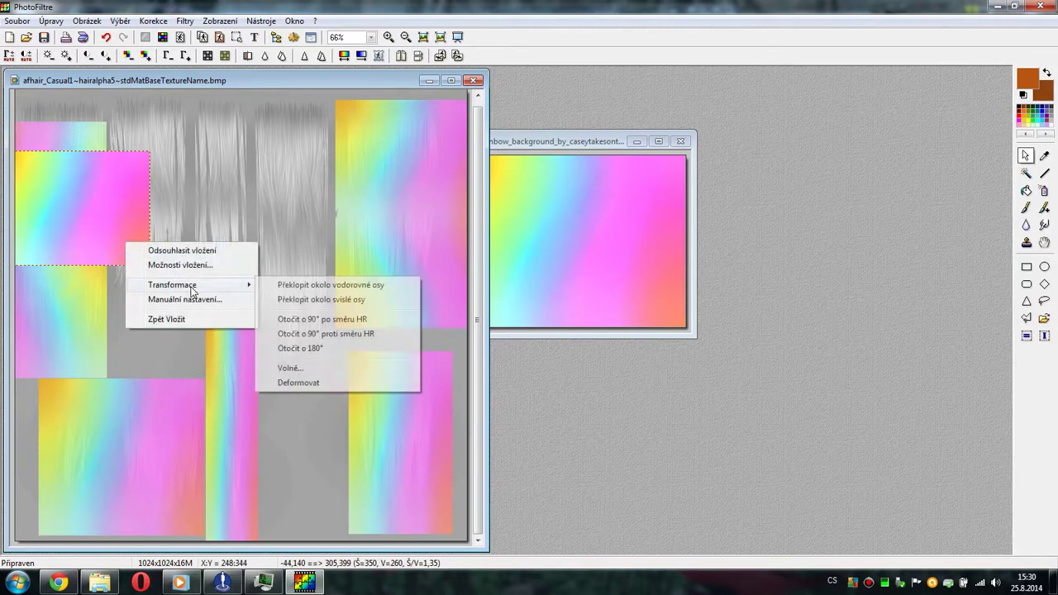
click(342, 334)
- Flip the pasted patch about its vertical axis and rotate it 180° so its orange corner lies at the upper right
drag(124, 260, 152, 247)
right_click(152, 247)
click(193, 276)
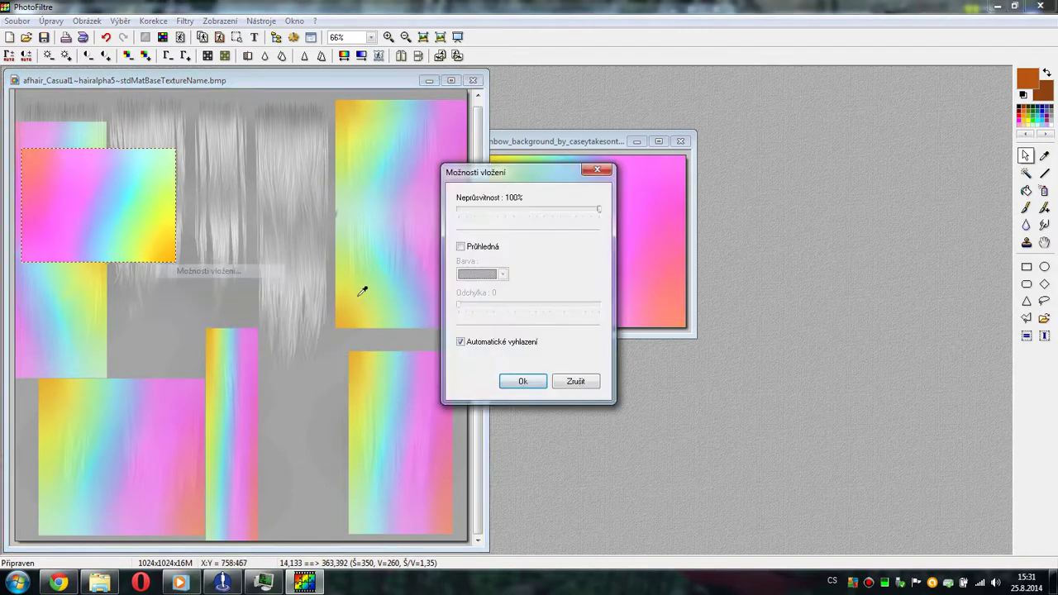
click(575, 380)
right_click(124, 208)
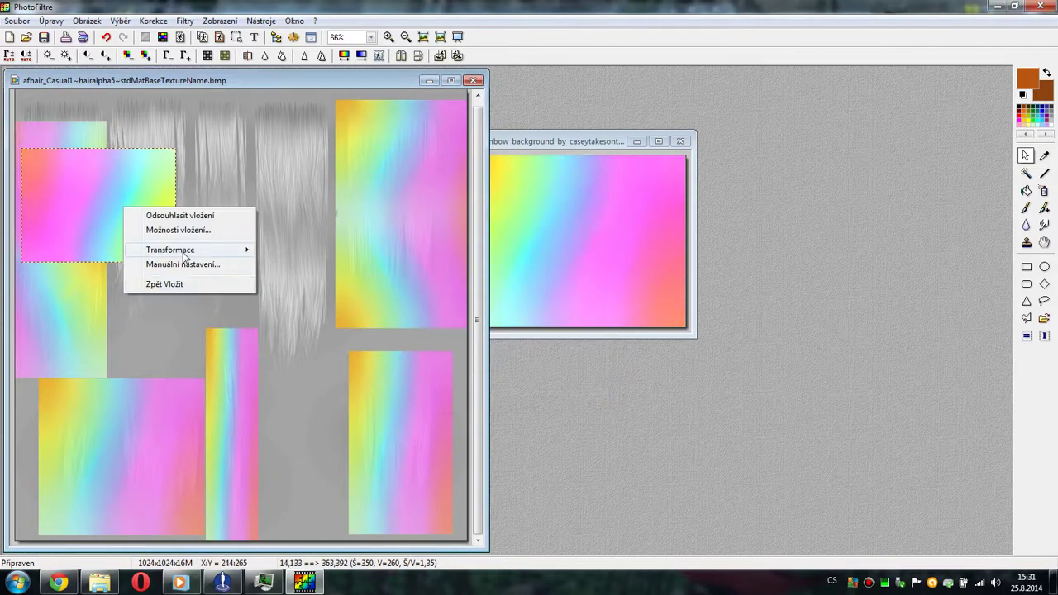
mouse_move(207, 249)
click(368, 266)
right_click(111, 205)
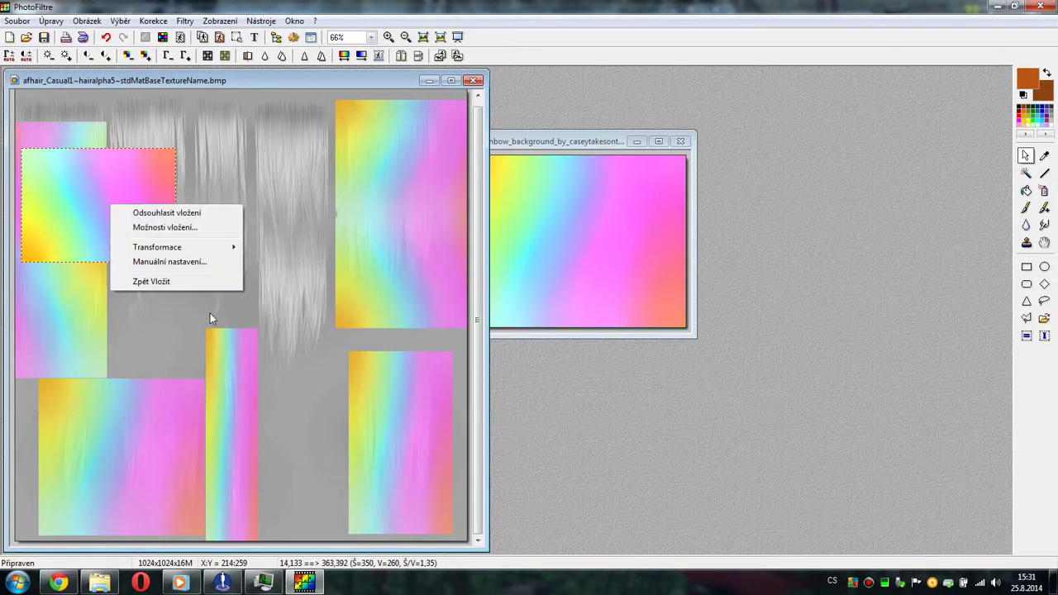
click(273, 311)
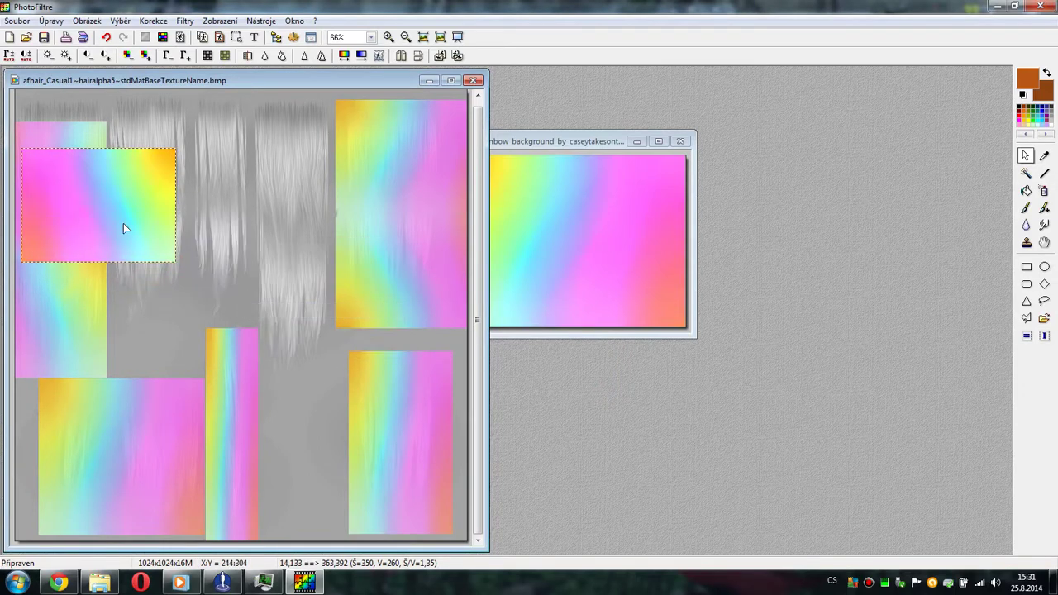
- Place the flipped patch over the uncovered upper end of the leftmost strand, directly above the existing rainbow patches
drag(124, 223, 64, 114)
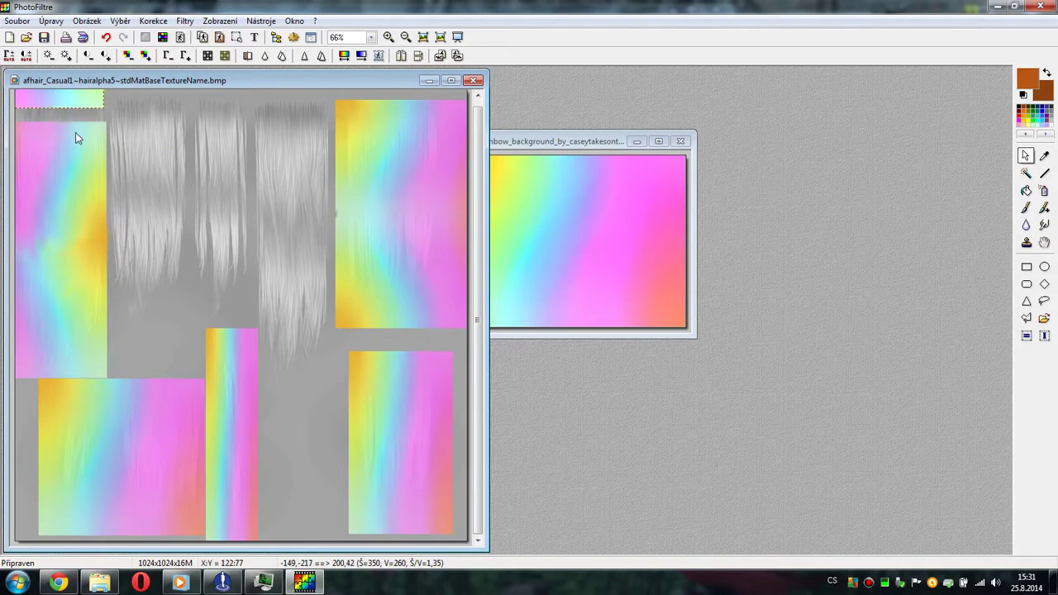
scroll(105, 171, down, 3)
scroll(104, 172, up, 5)
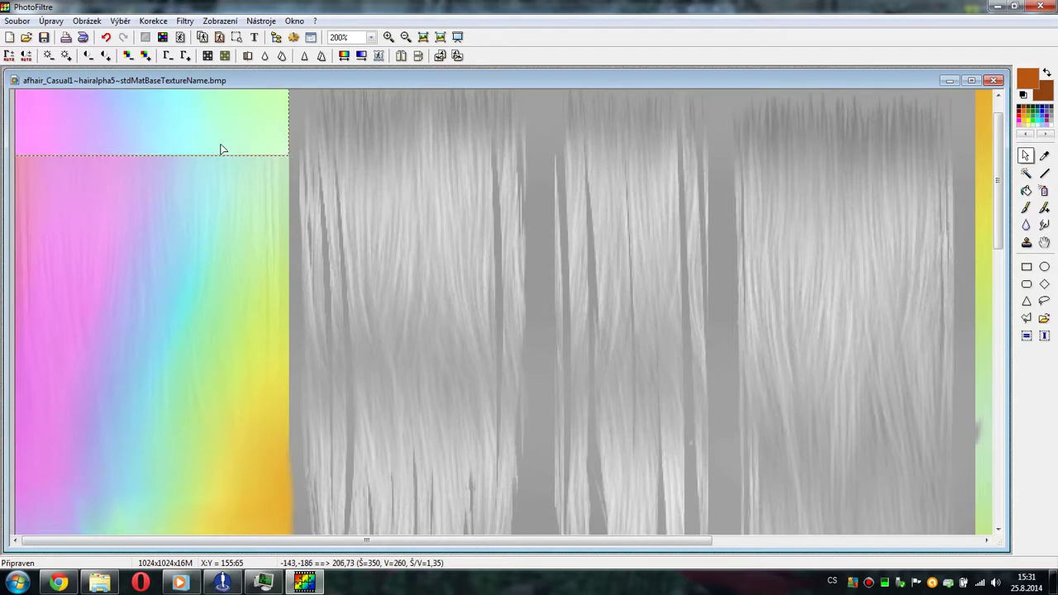
drag(221, 149, 220, 150)
- Lower the opacity of the patch at the leftmost strand's upper end to 75% and commit it to the texture
right_click(221, 149)
click(266, 166)
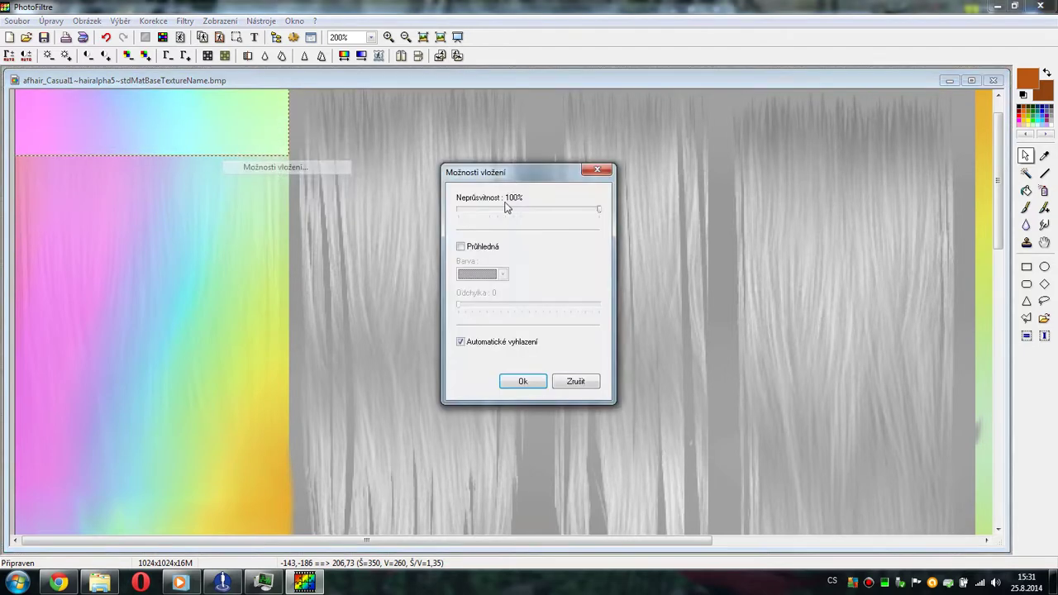
drag(601, 212, 556, 219)
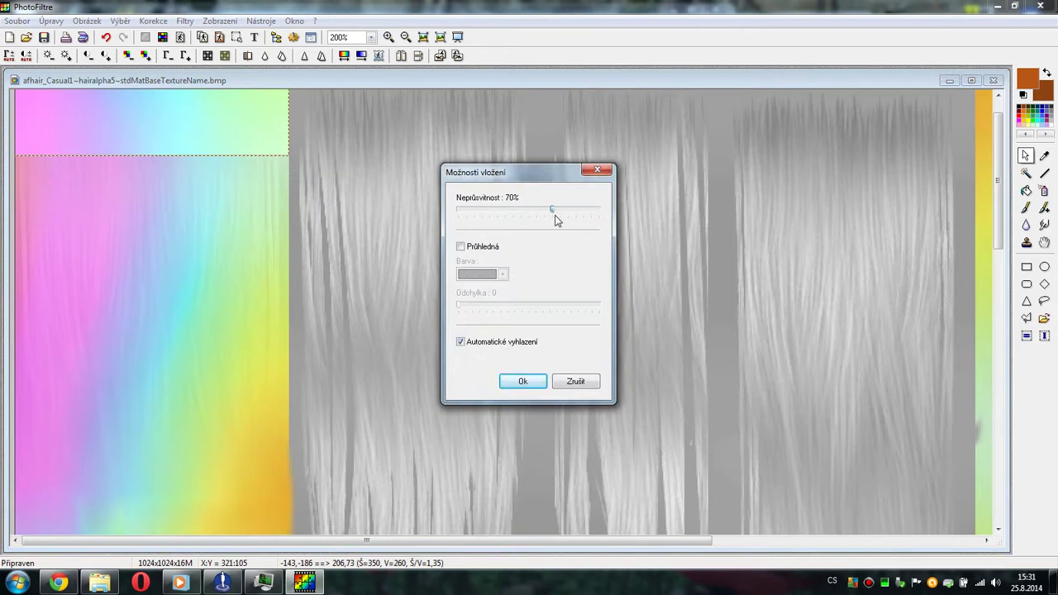
click(522, 381)
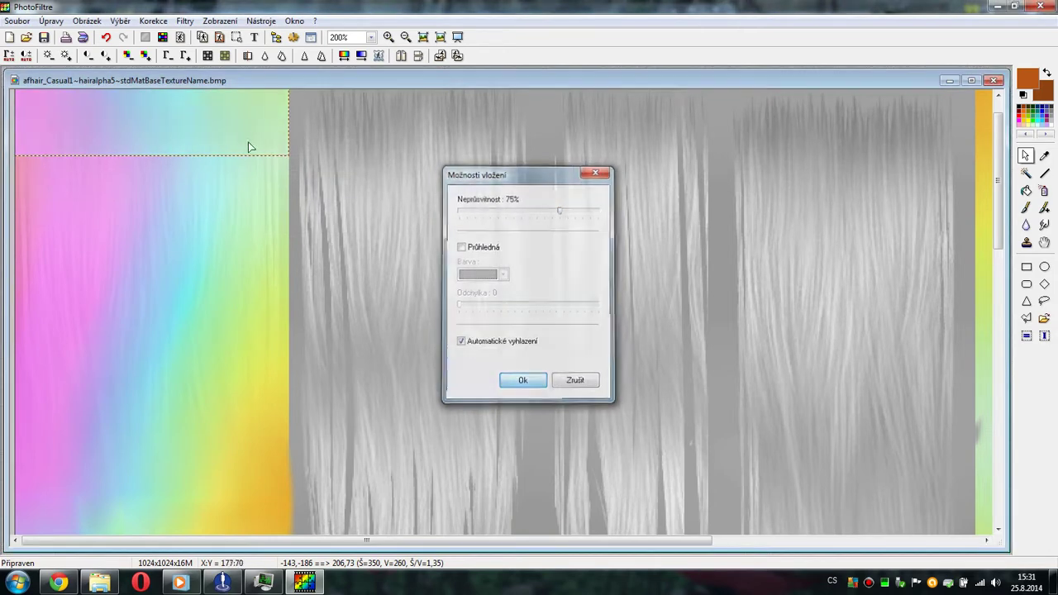
right_click(247, 133)
click(299, 140)
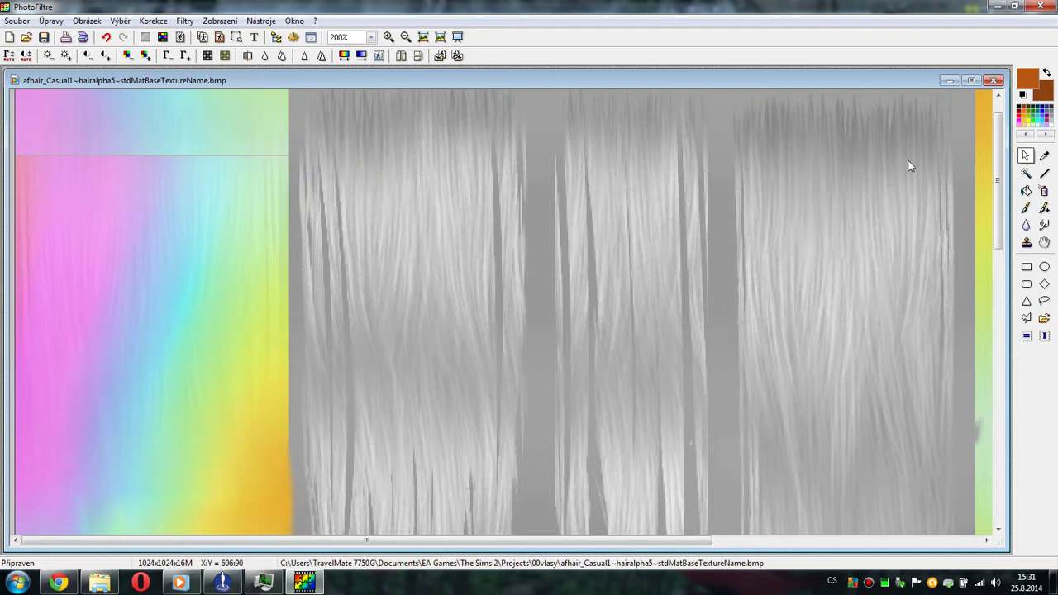
- Smudge the seam below the new patch at the leftmost strand's upper end, using the large Smudge size at opacity 38
click(1043, 224)
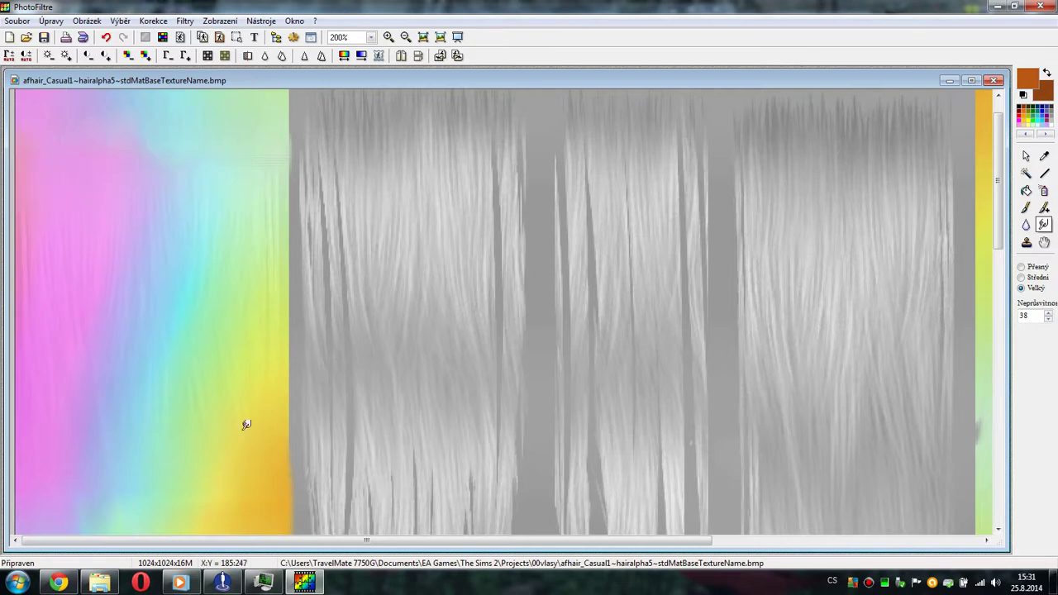
scroll(211, 545, right, 3)
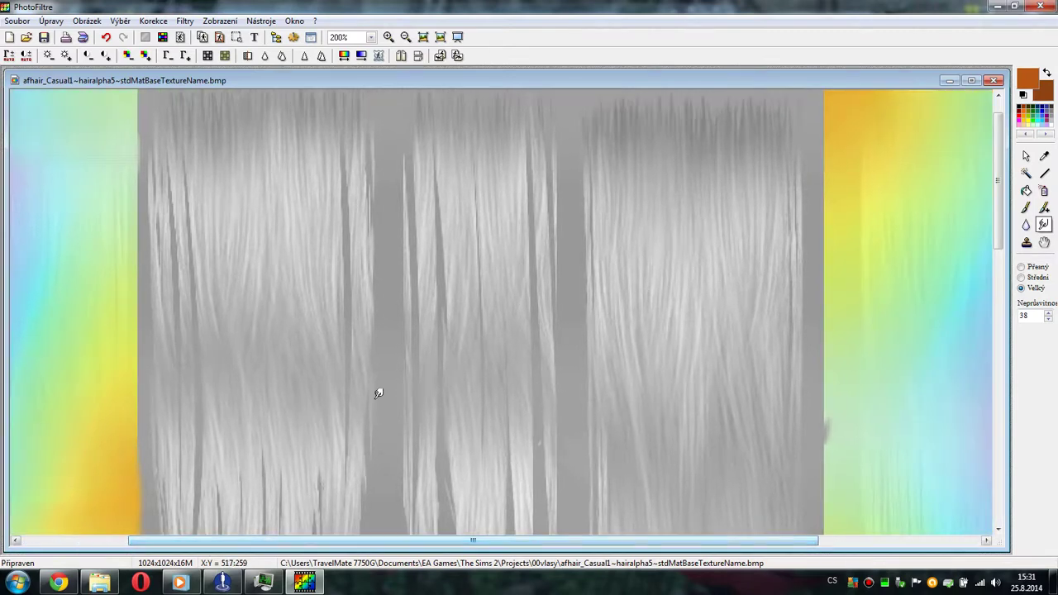
scroll(314, 396, down, 3)
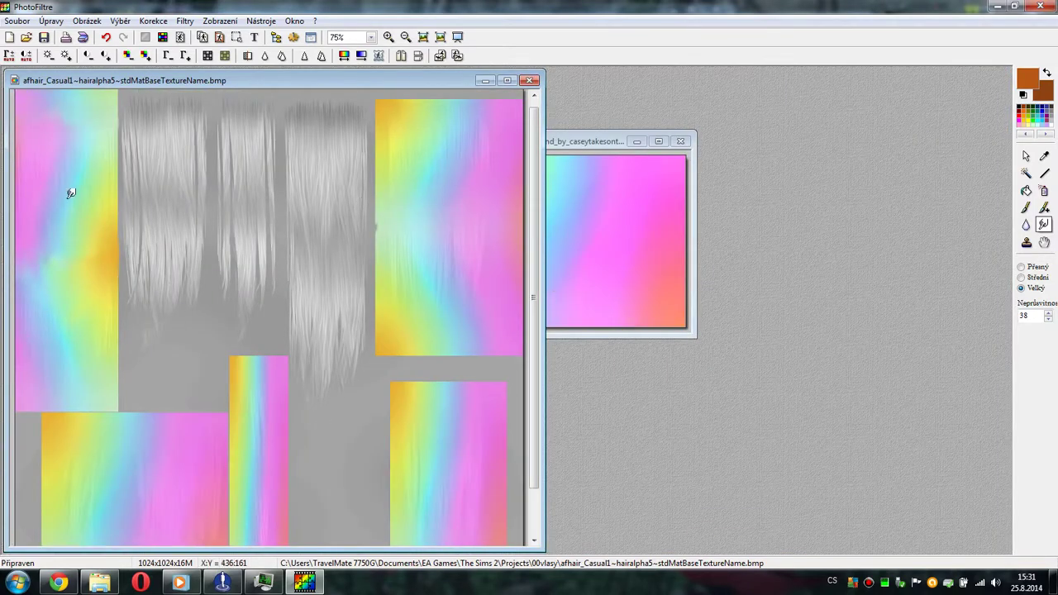
- Paste another rainbow patch and stretch it to about 329 × 562 px so it covers the second and third strands
click(1027, 154)
right_click(127, 217)
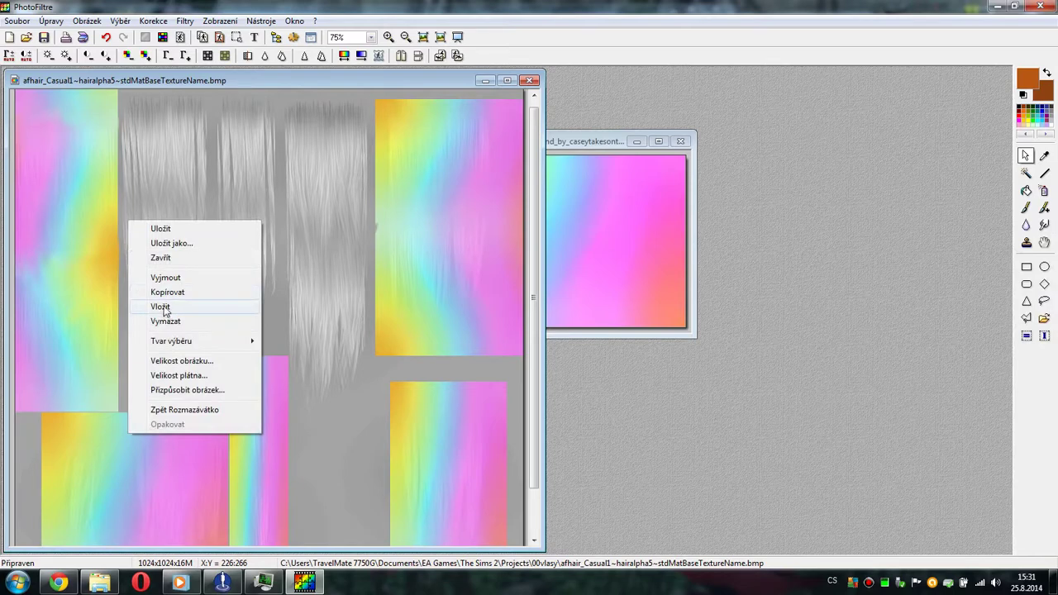
click(161, 302)
drag(244, 286, 180, 129)
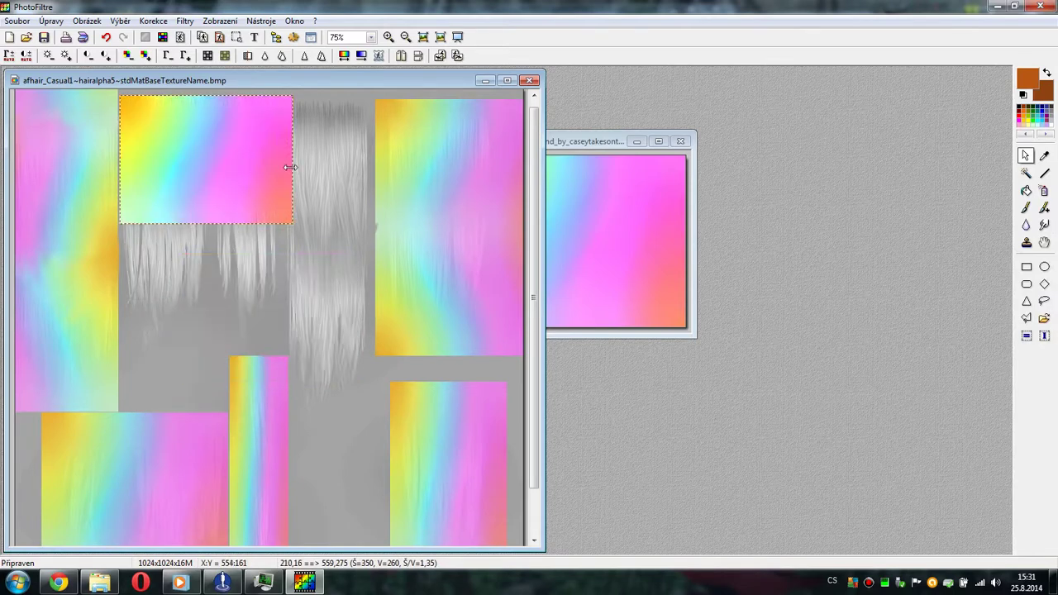
drag(234, 176, 227, 176)
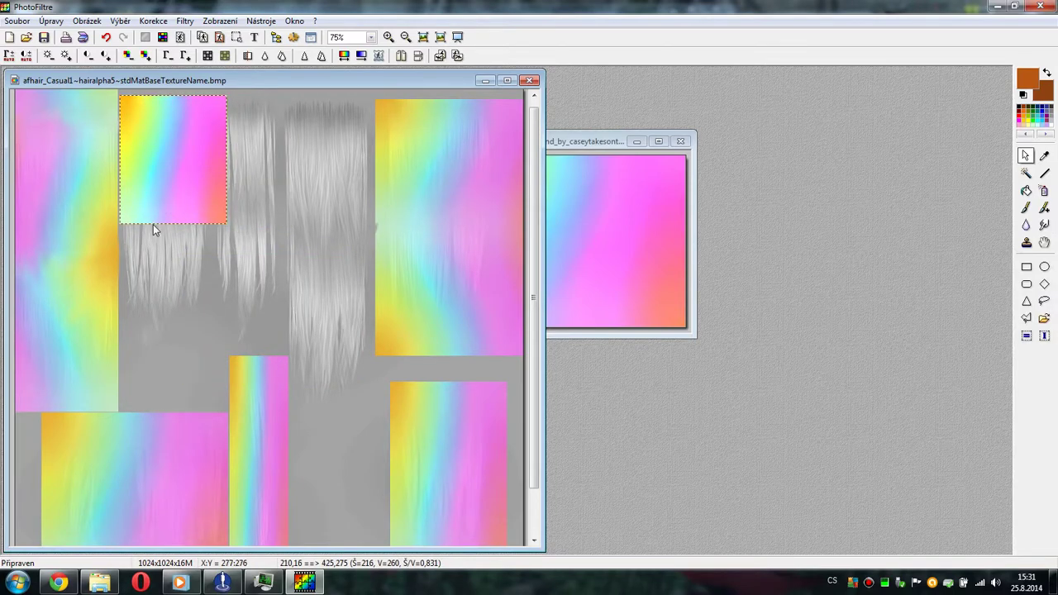
drag(153, 223, 168, 351)
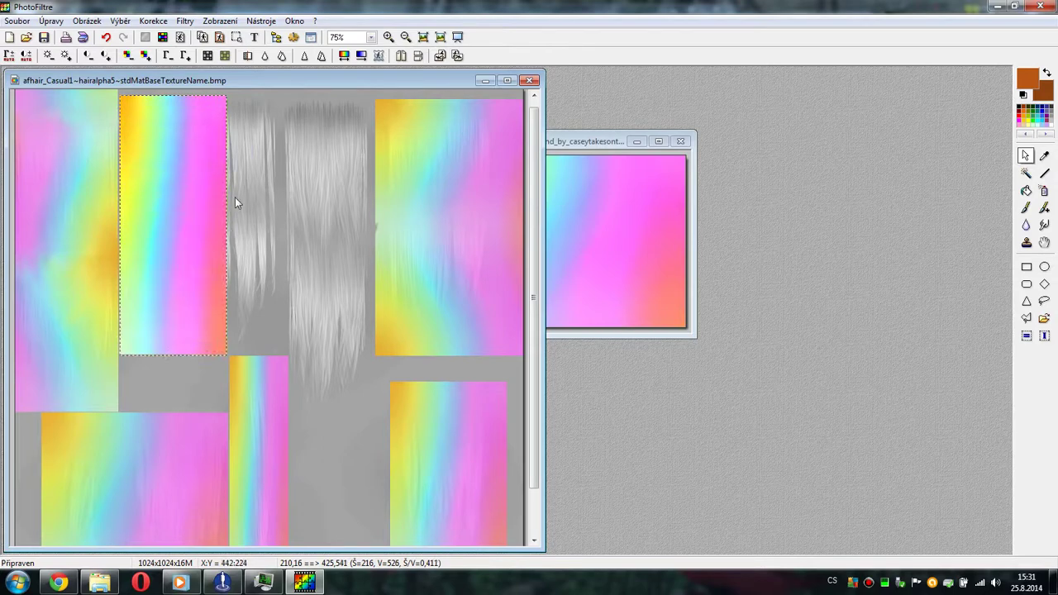
drag(226, 179, 281, 179)
drag(200, 97, 200, 72)
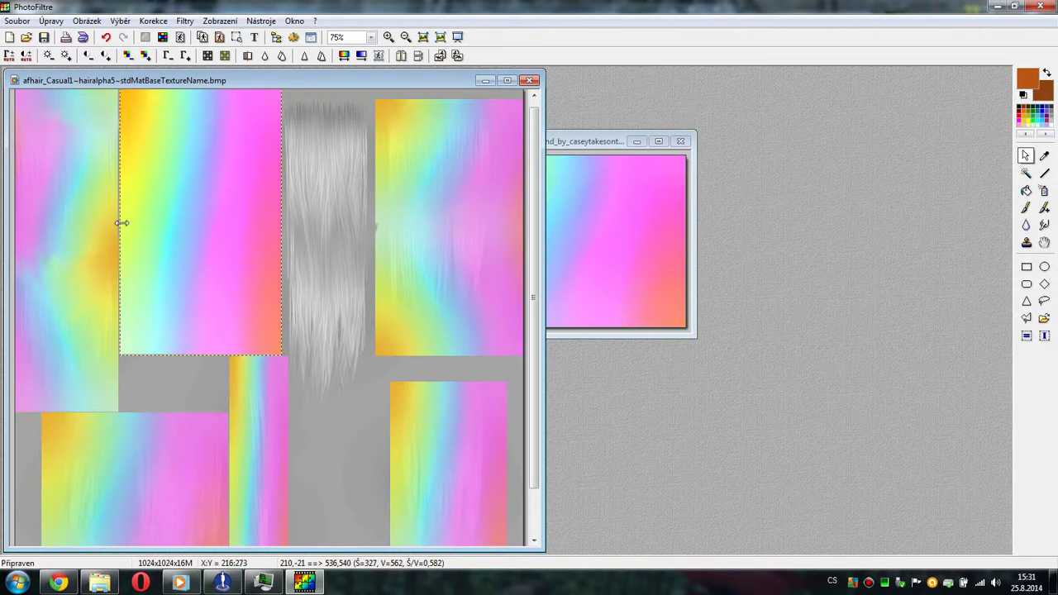
drag(121, 222, 119, 220)
- Set the opacity of the patch over the second and third strands to 67% and commit it to the texture
right_click(217, 284)
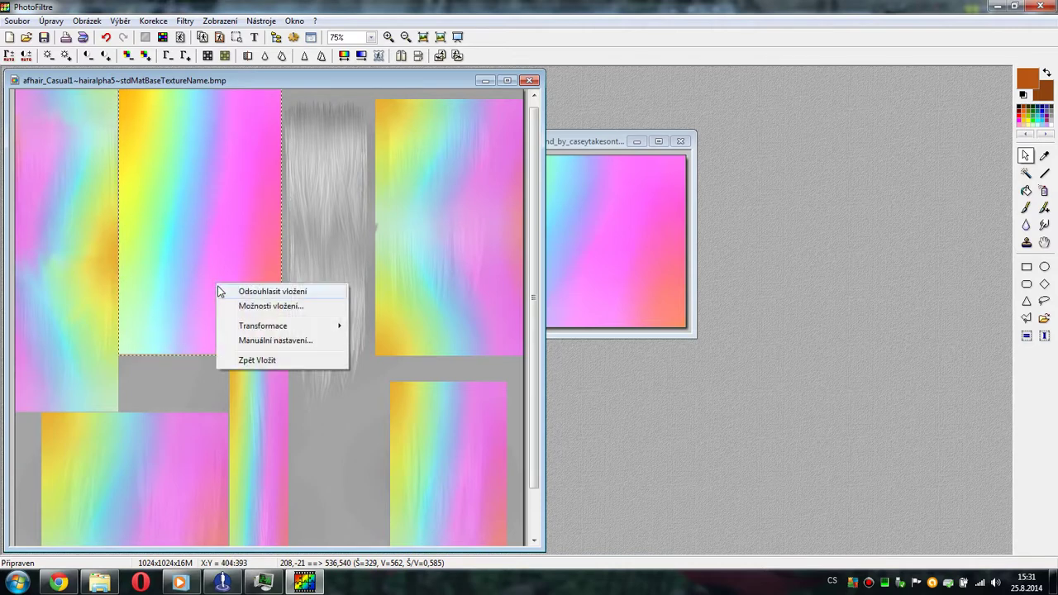
click(271, 305)
drag(596, 208, 548, 213)
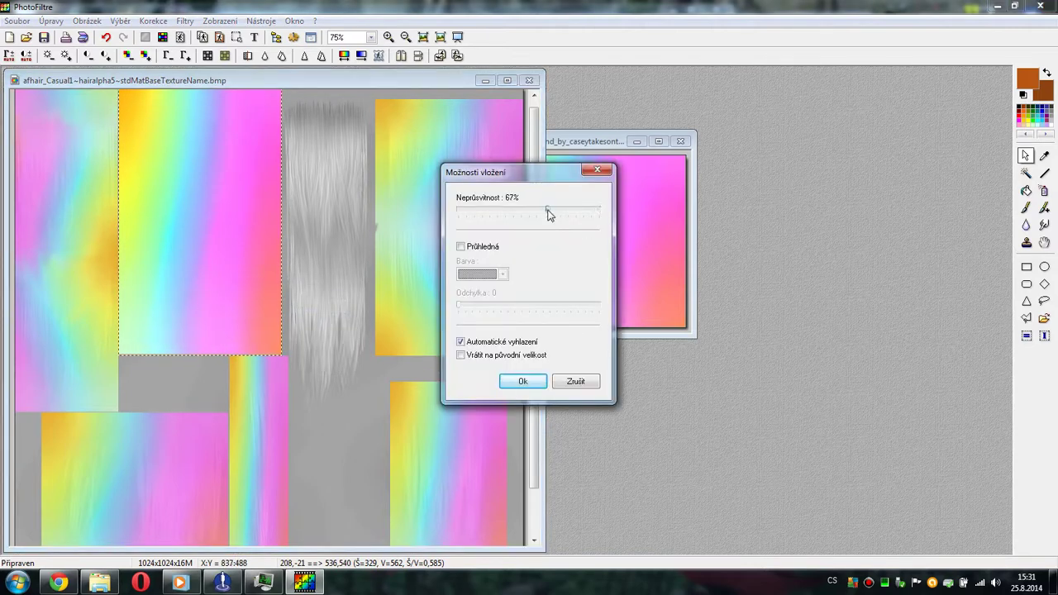
click(523, 384)
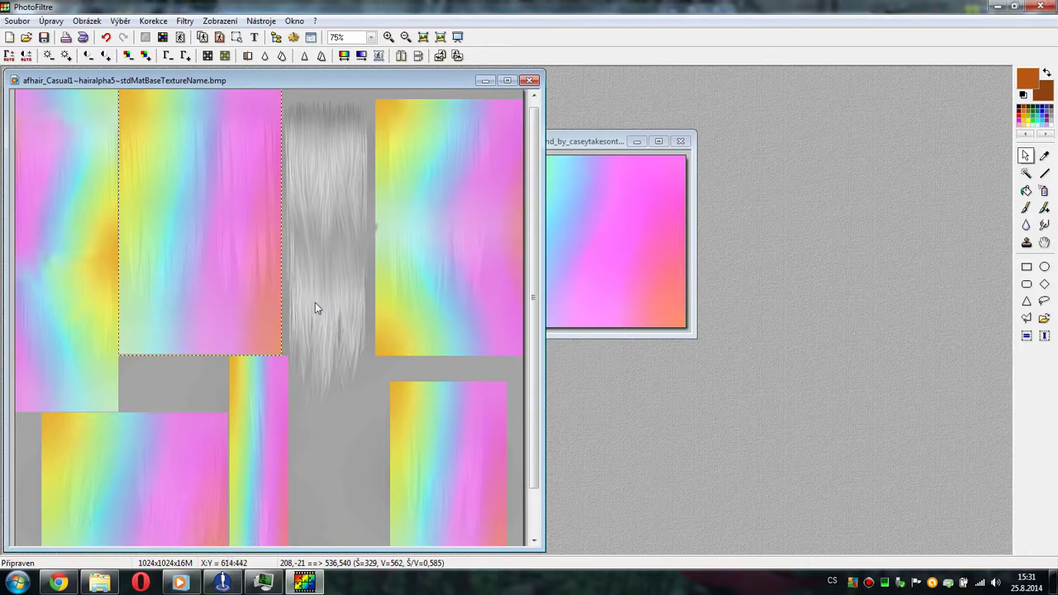
right_click(220, 253)
click(248, 265)
- Paste a further rainbow patch over the remaining gray strand and resize it to about 176 × 651 px
right_click(299, 172)
click(322, 159)
right_click(323, 158)
click(330, 241)
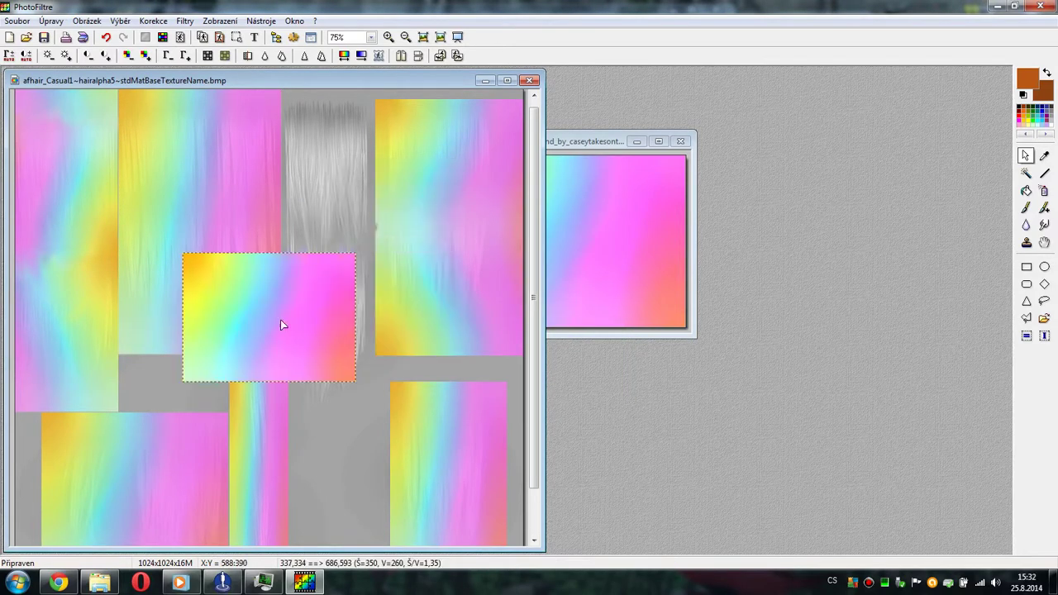
drag(353, 323, 240, 565)
drag(246, 344, 343, 219)
click(342, 176)
click(346, 219)
click(343, 219)
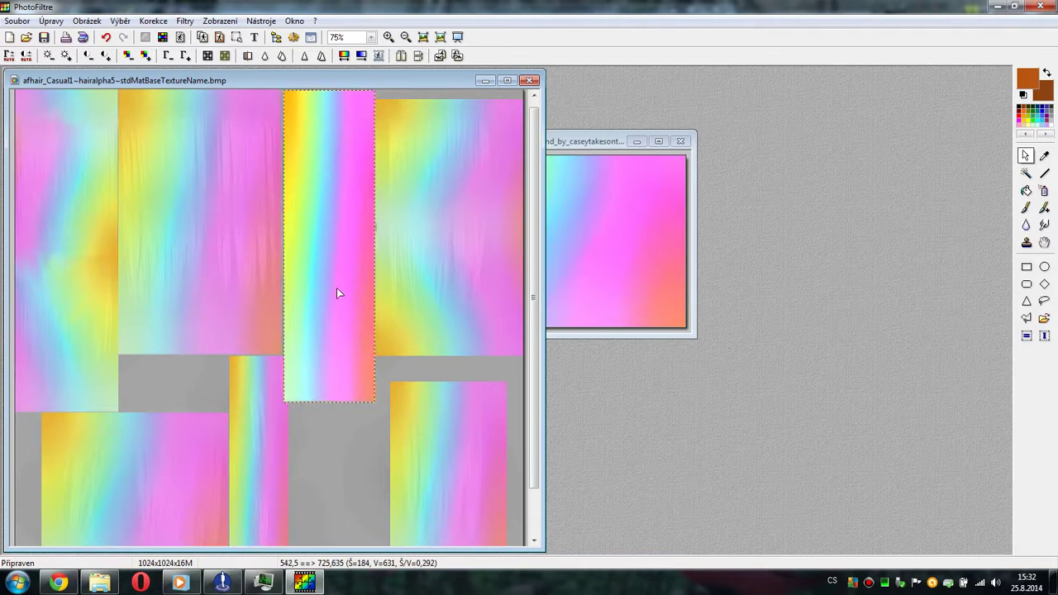
mouse_move(350, 401)
mouse_down()
mouse_move(349, 370)
mouse_move(350, 410)
mouse_up()
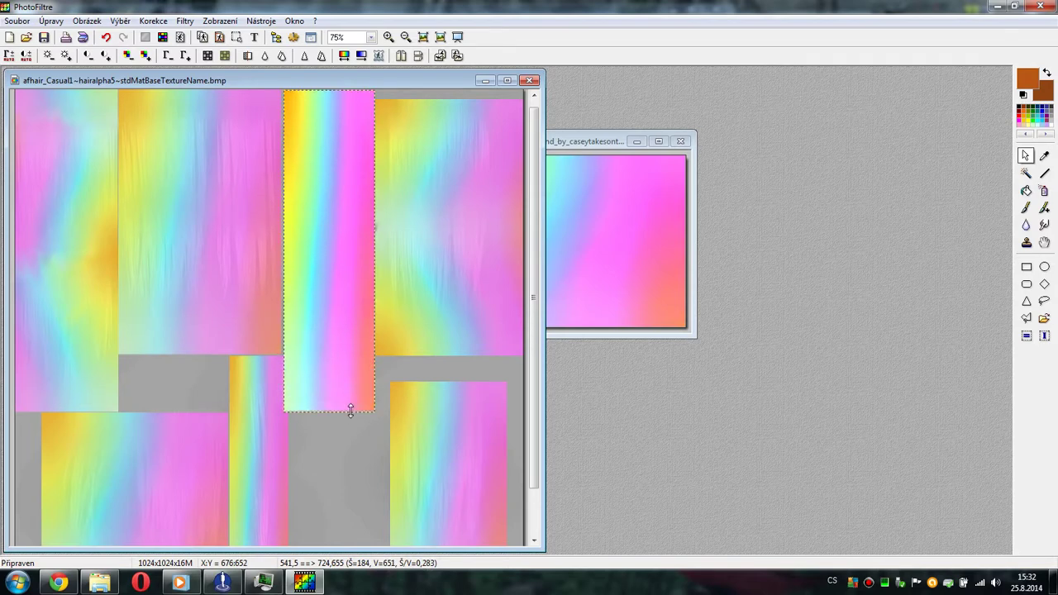
drag(286, 382, 290, 382)
drag(314, 286, 310, 285)
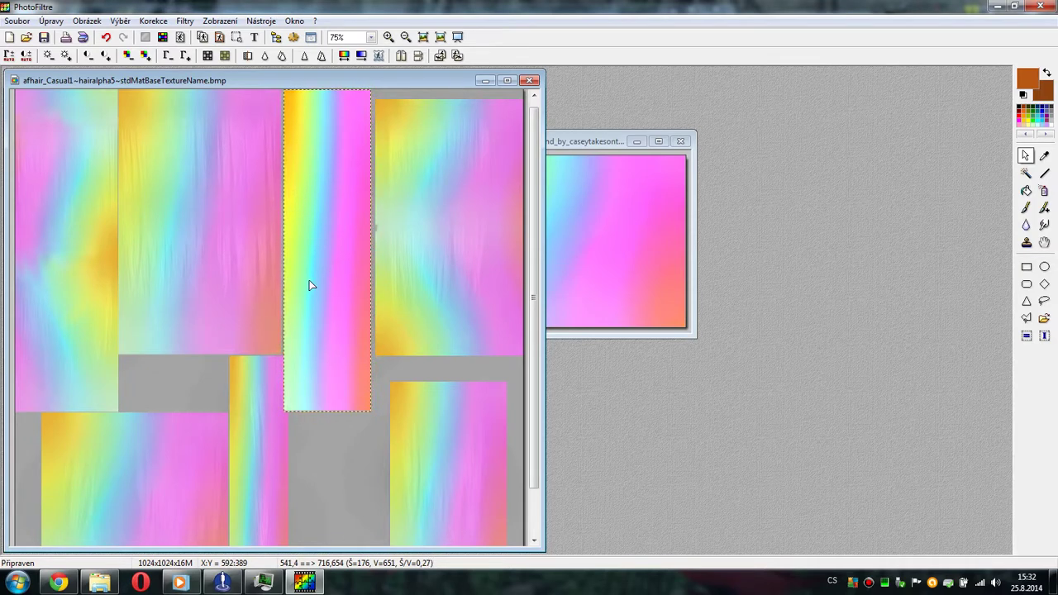
- Lower the opacity of the narrow patch over the last gray strand to 74% and commit it to the texture
right_click(310, 285)
click(355, 302)
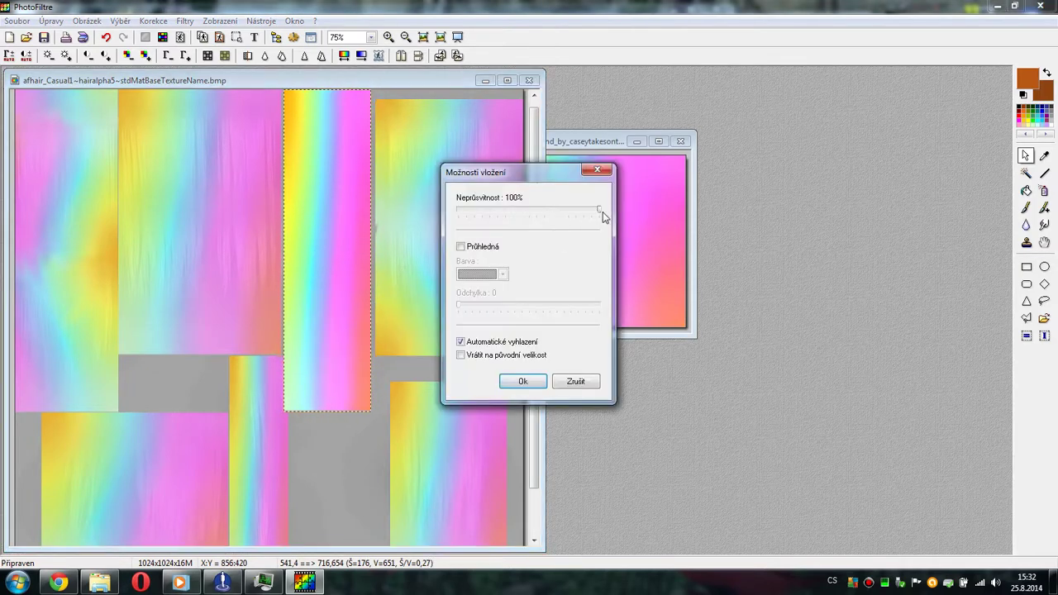
drag(598, 213, 562, 227)
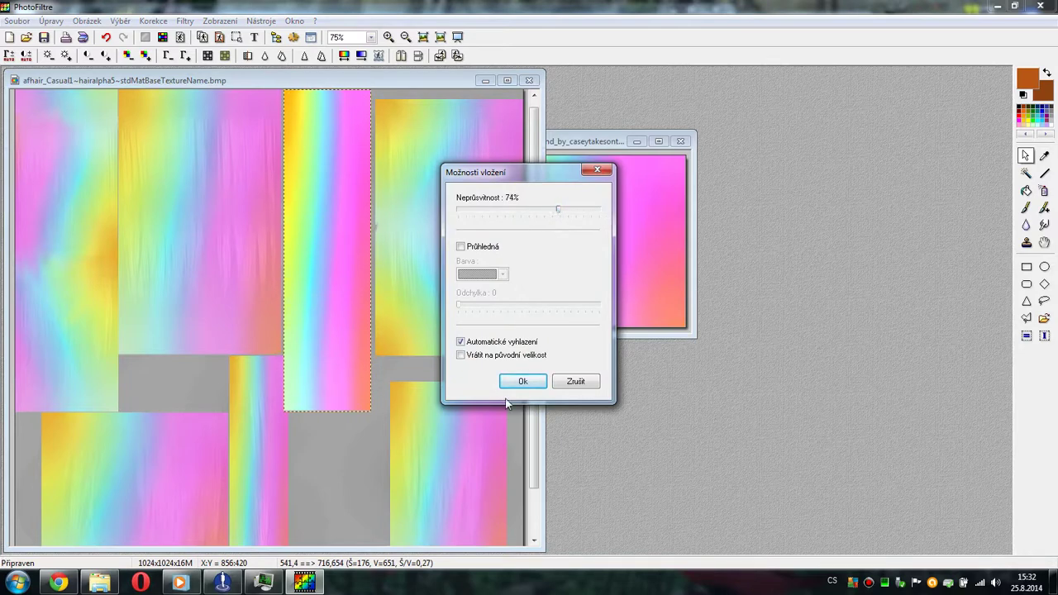
click(522, 381)
right_click(333, 265)
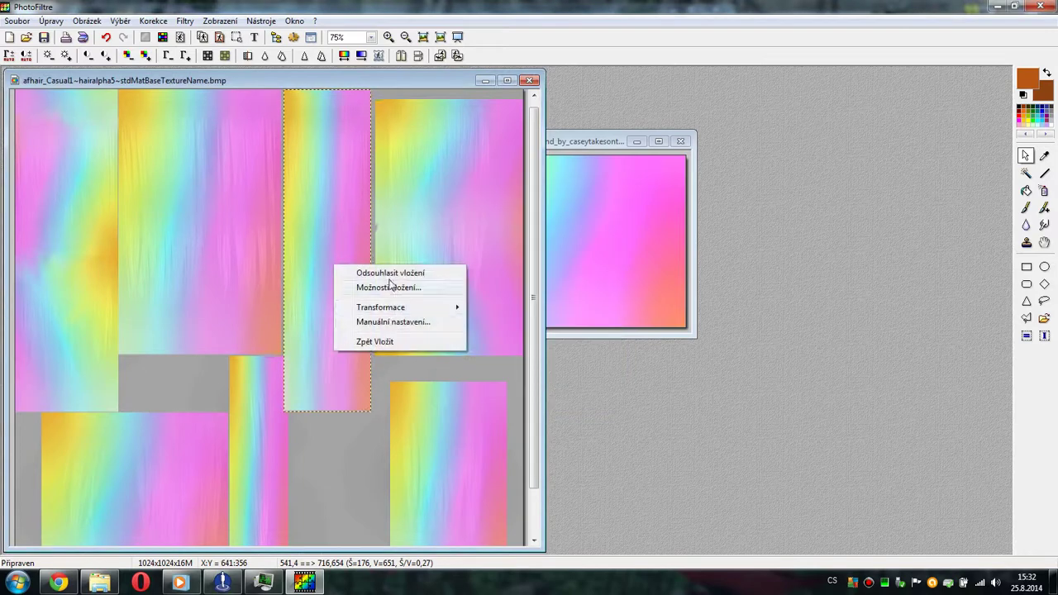
click(353, 274)
- Copy the finished rainbow hair texture and close its image with the changes saved
right_click(376, 314)
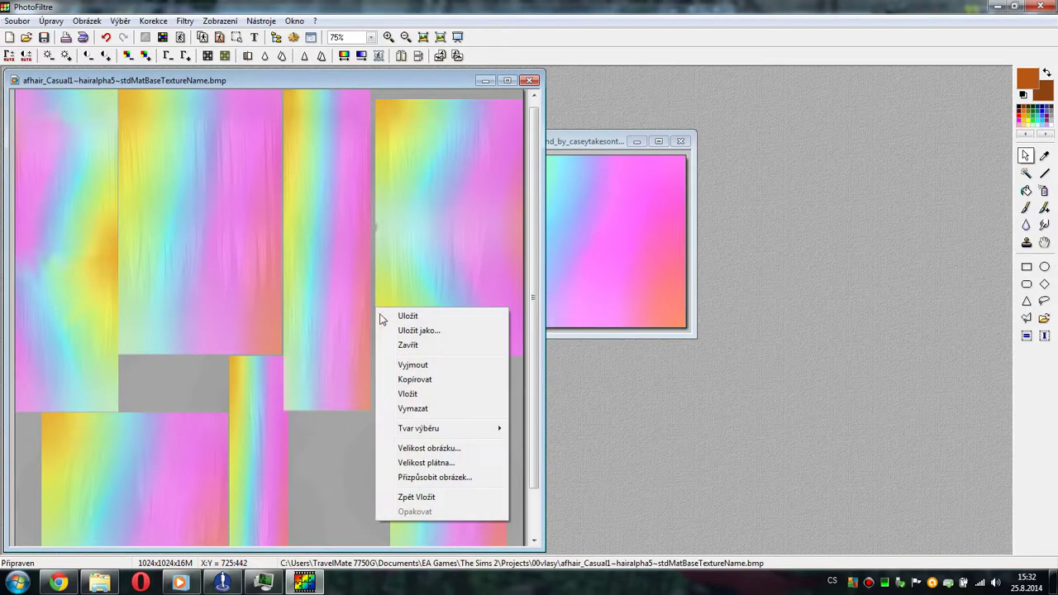
click(397, 376)
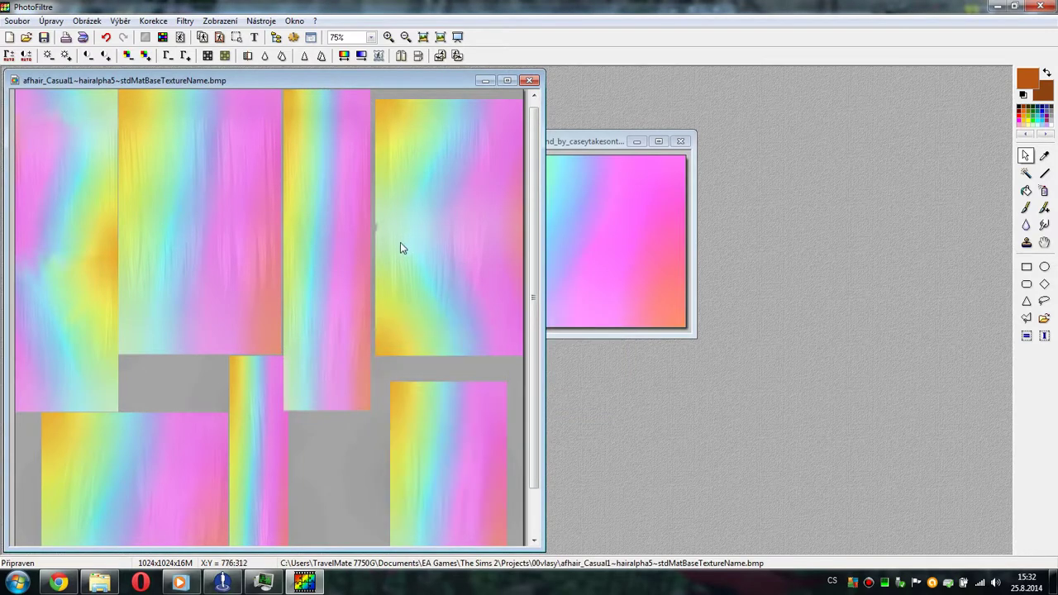
click(529, 80)
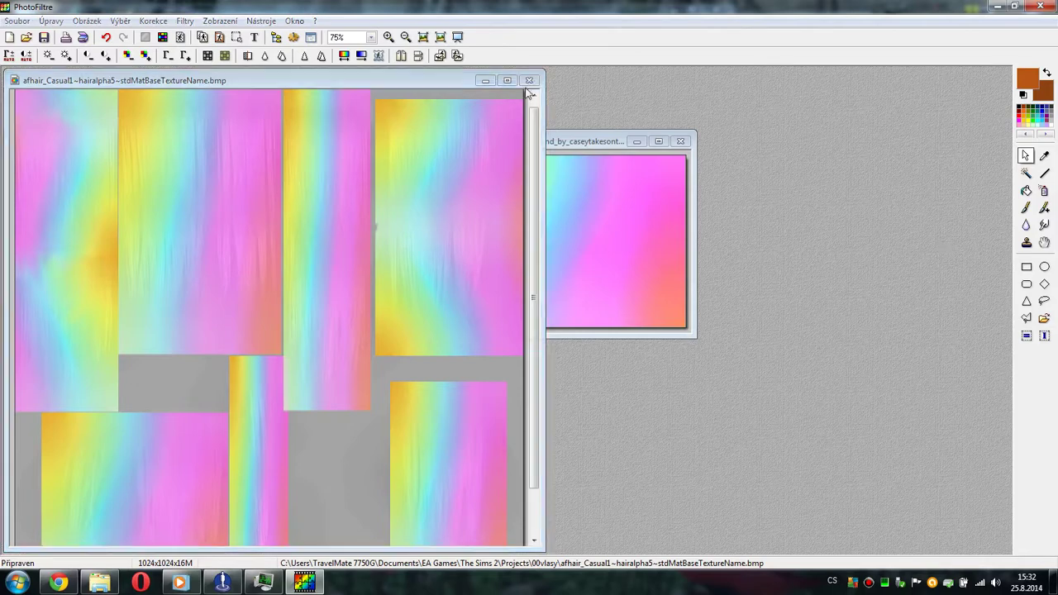
click(542, 321)
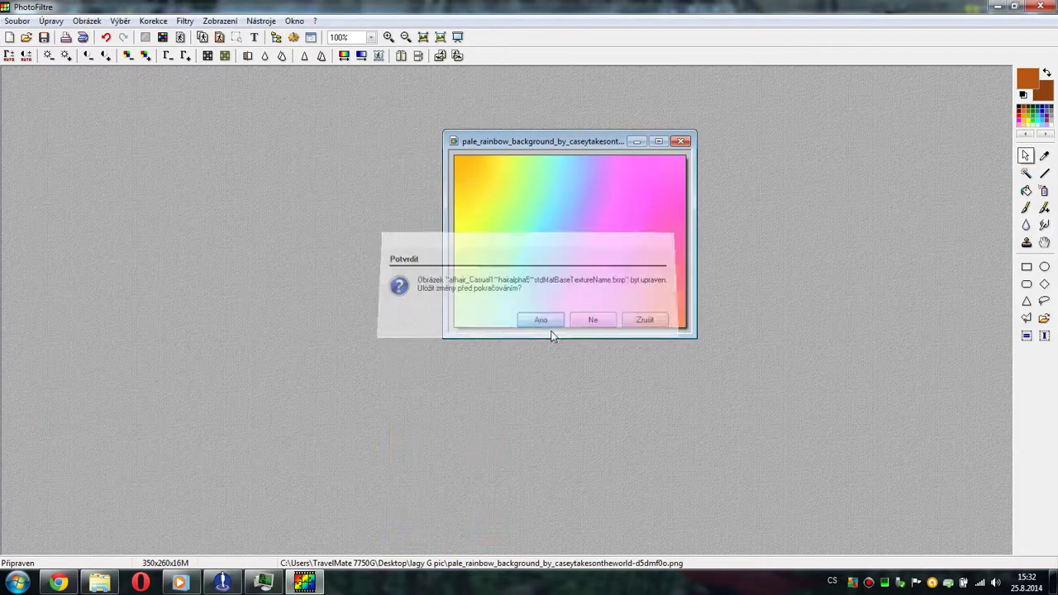
- Close the pale rainbow background image and exit the image editor
click(680, 141)
click(621, 321)
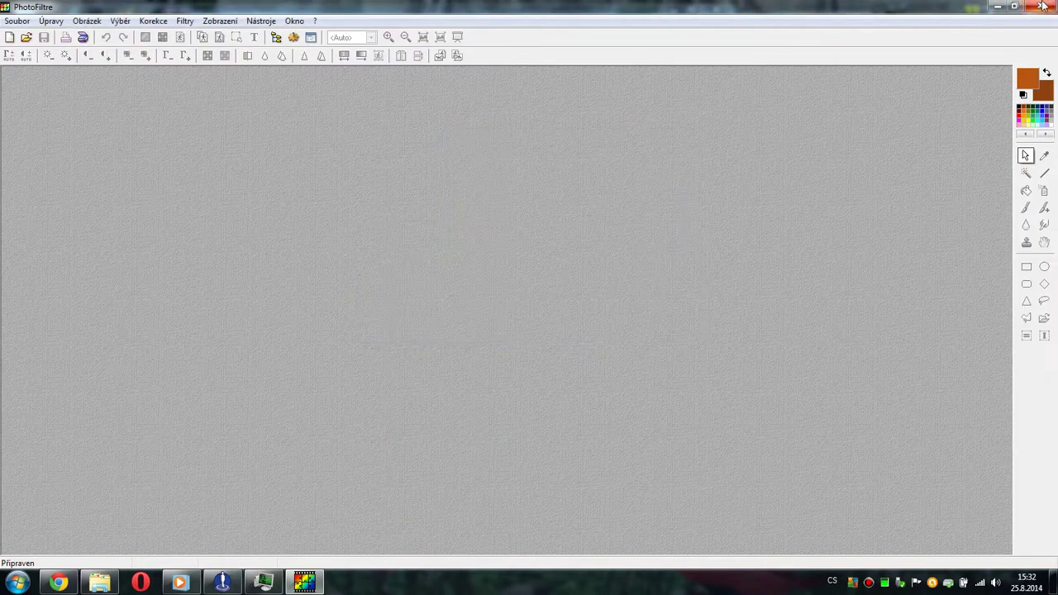
click(1040, 5)
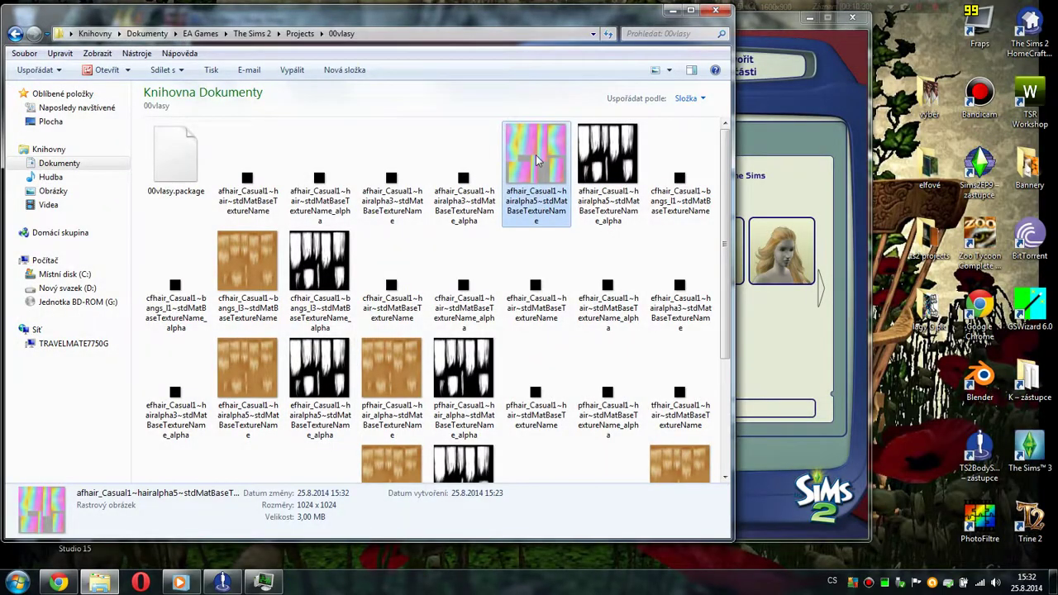
- Select the five remaining brown hair textures (cfhair bangs_l3, efhair, pfhair, tfhair and yfhair) and open them together in PhotoFiltre
click(248, 264)
ctrl+click(247, 371)
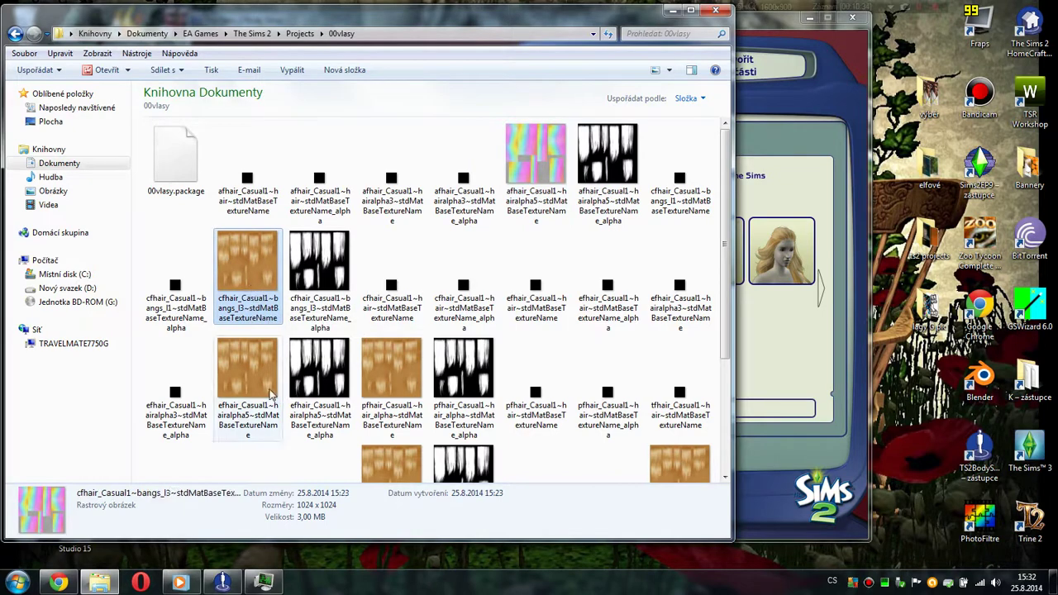
ctrl+click(392, 372)
scroll(438, 475, down, 1)
ctrl+click(397, 413)
ctrl+click(679, 405)
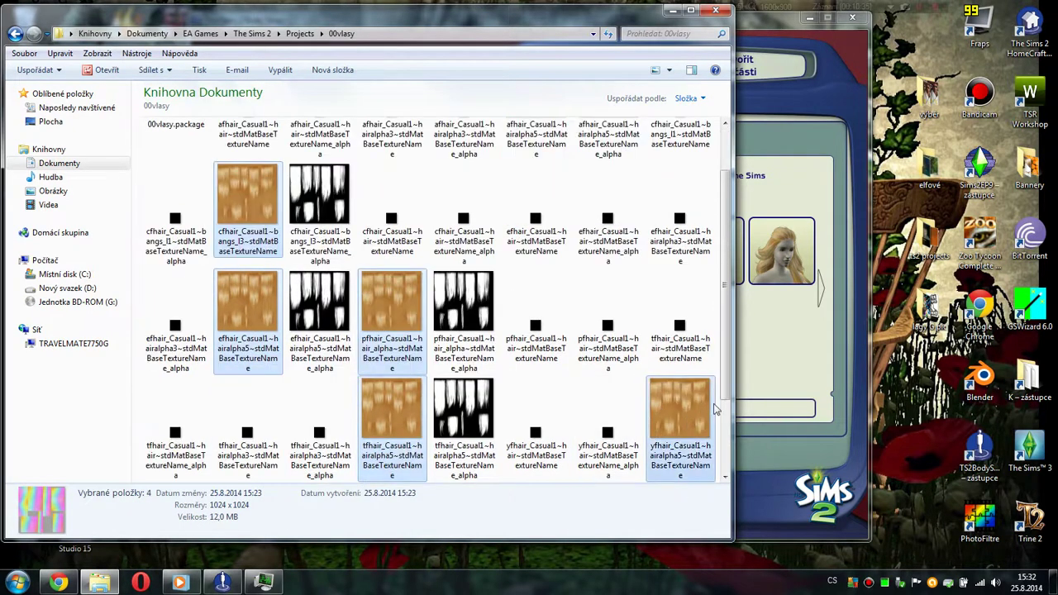
scroll(717, 409, down, 2)
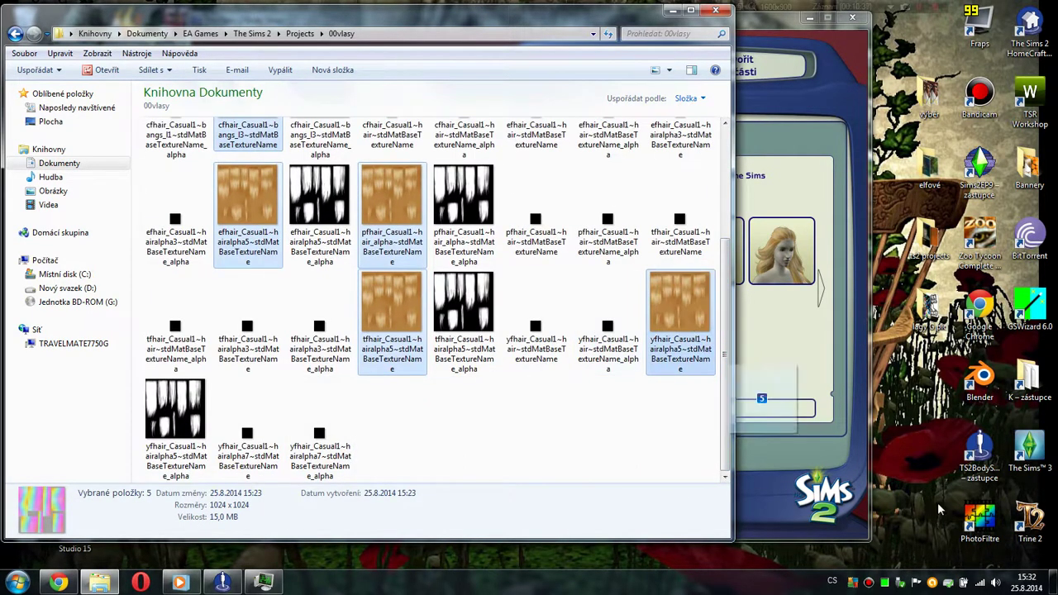
drag(950, 521, 962, 521)
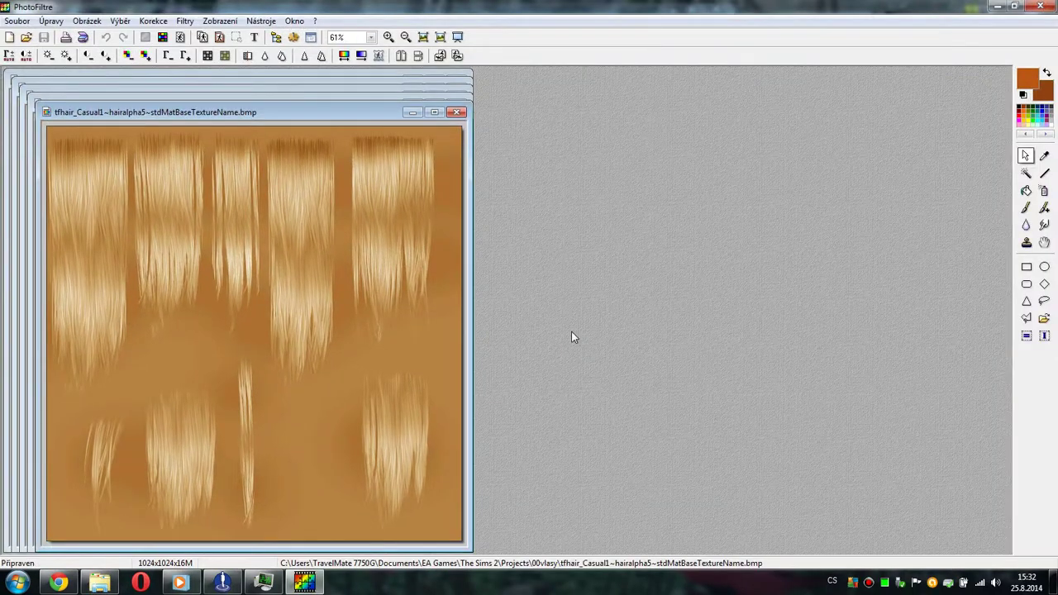
- Paste the copied rainbow texture over the tfhair hairalpha5 texture, commit it and minimize that image
key(ctrl+v)
right_click(296, 331)
click(339, 335)
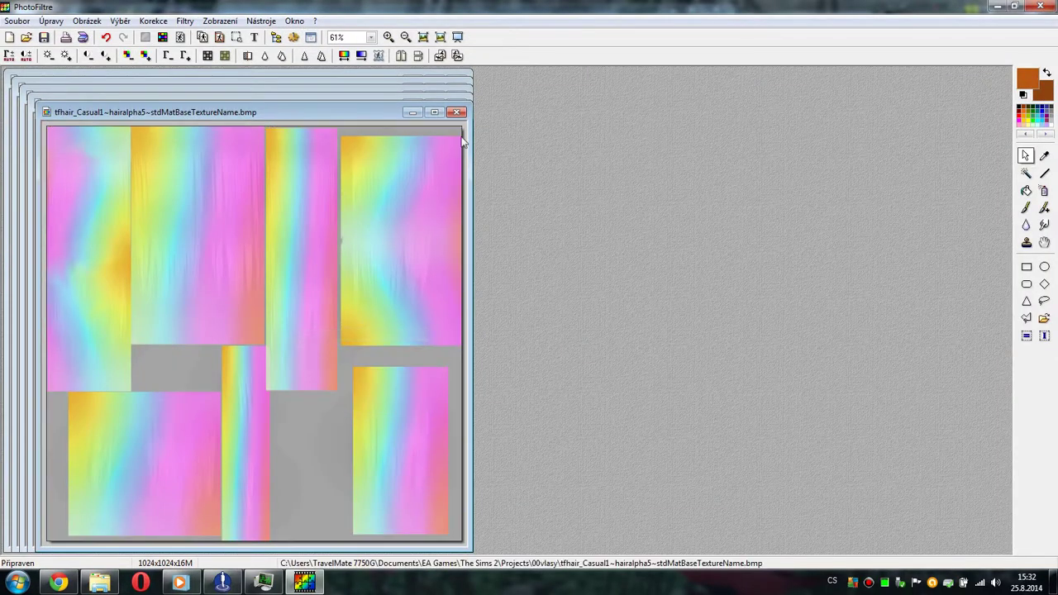
click(412, 112)
- Paste the rainbow texture over the pfhair hair_alpha texture, commit it and minimize that image
key(ctrl+v)
right_click(249, 311)
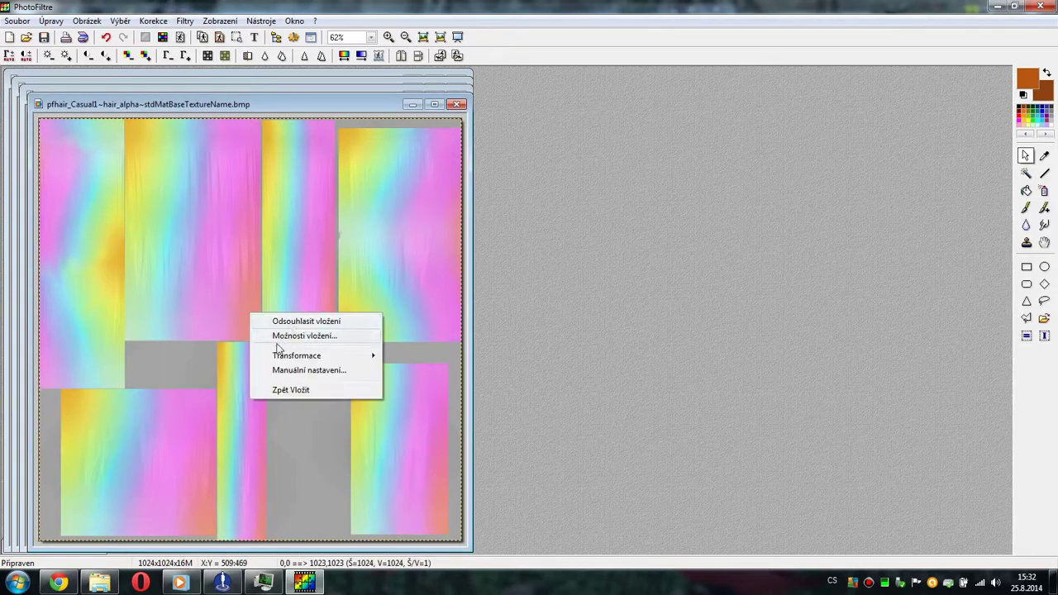
click(301, 320)
click(412, 104)
- Paste the rainbow texture over the efhair hairalpha5 texture, commit it and minimize that image
key(ctrl+v)
right_click(289, 230)
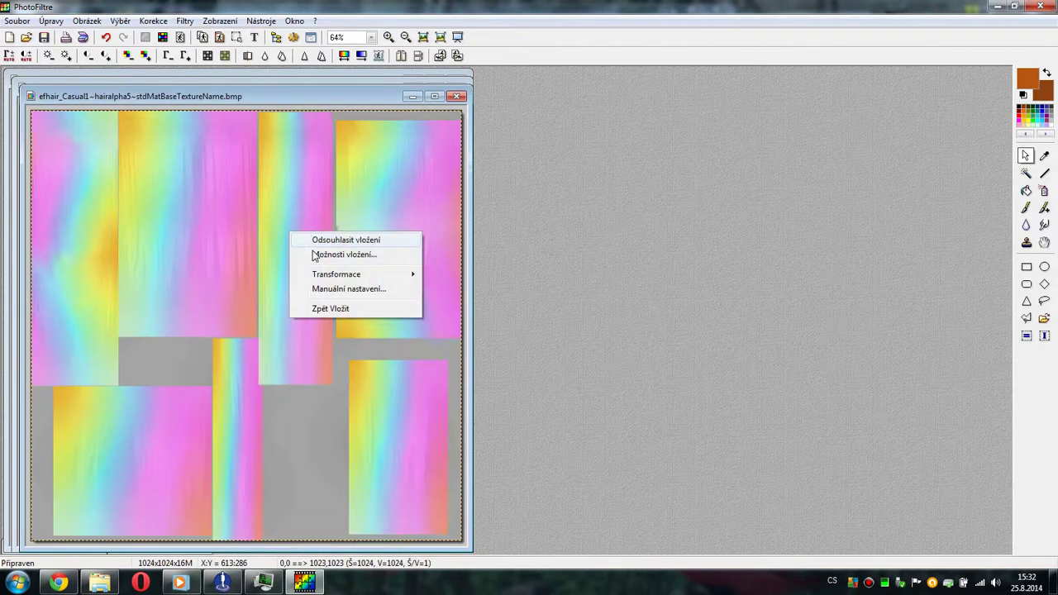
click(335, 239)
click(412, 96)
- Paste the rainbow texture over the cfhair bangs_l3 texture, commit it and minimize that image
right_click(322, 244)
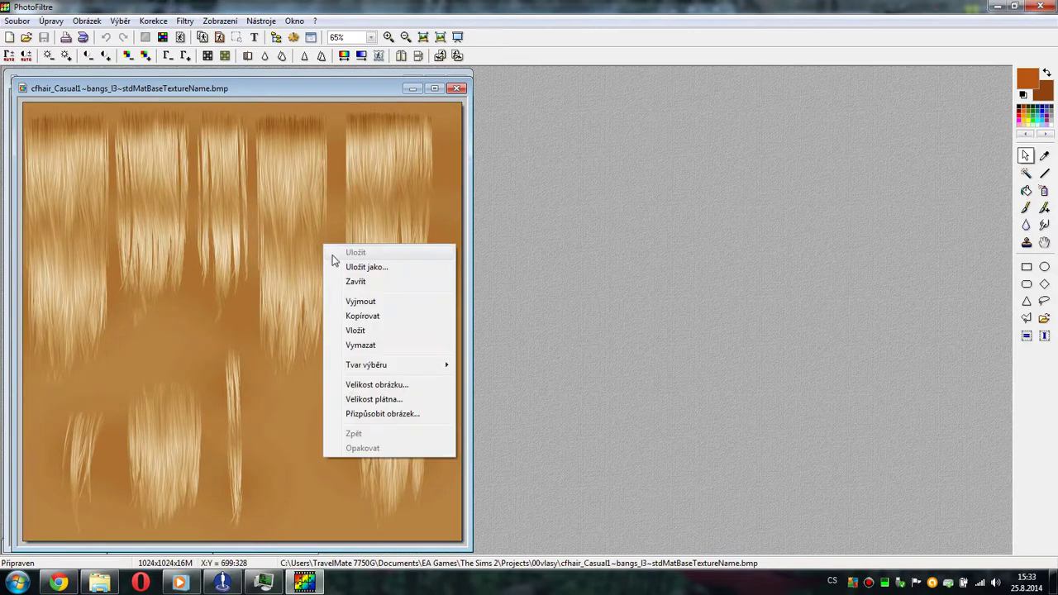
click(242, 346)
key(ctrl+v)
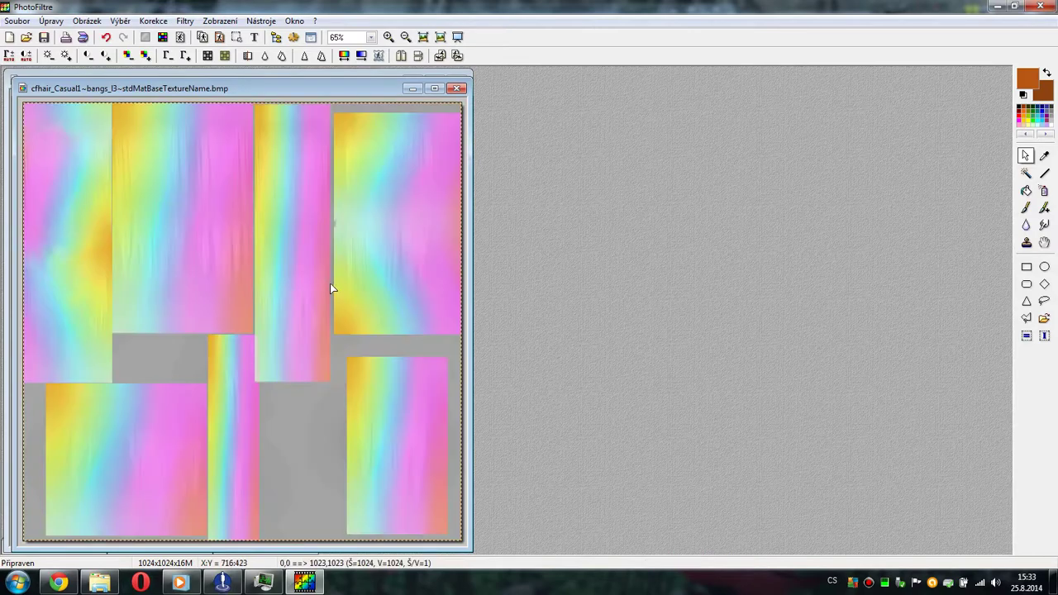
right_click(333, 287)
click(368, 292)
click(413, 88)
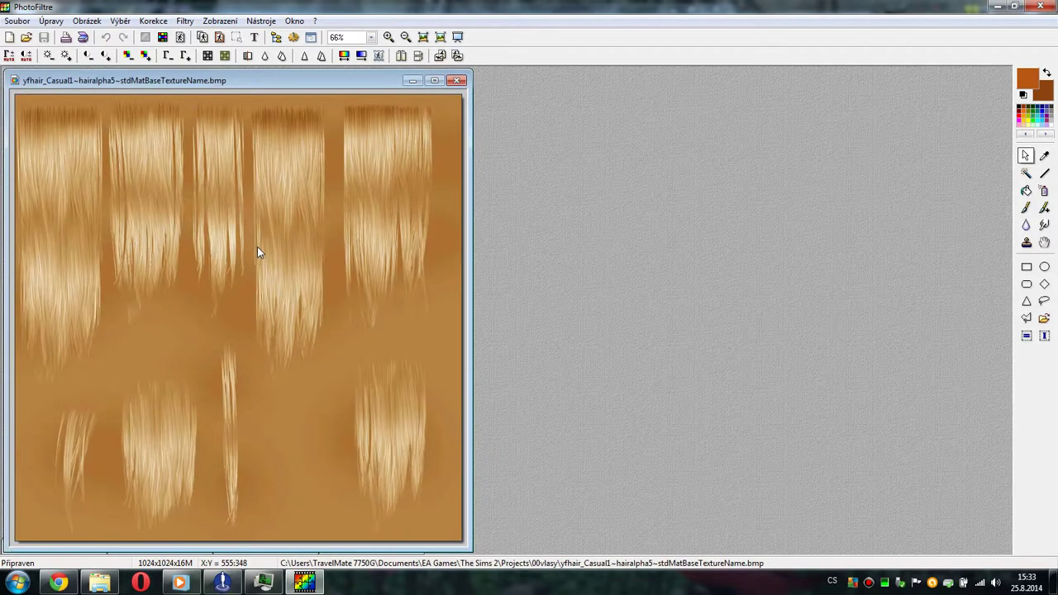
- Paste the rainbow texture over the yfhair hairalpha5 texture and commit it
key(ctrl+v)
right_click(258, 249)
click(299, 259)
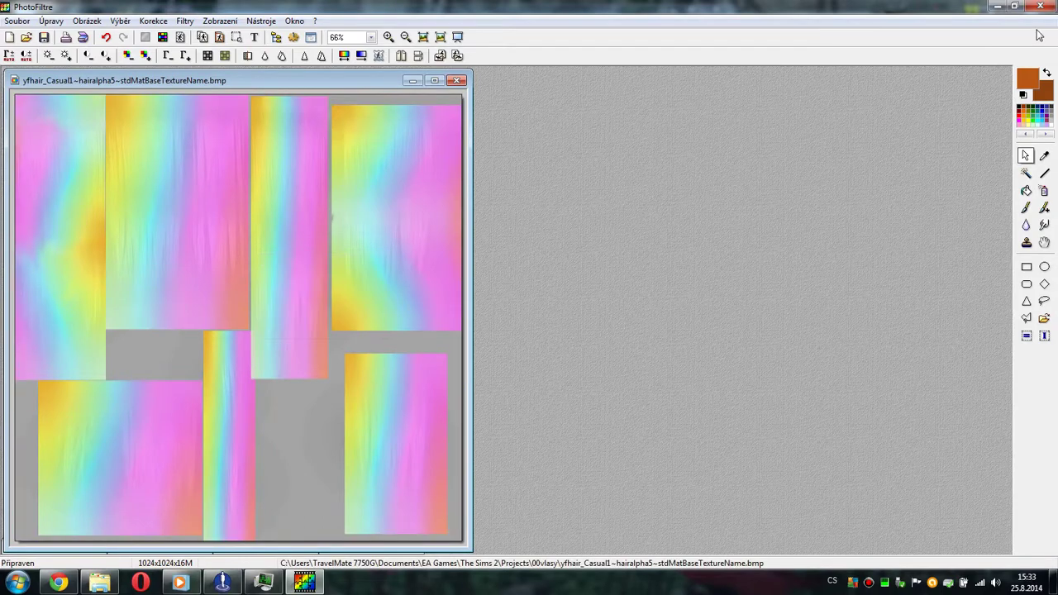
- Exit PhotoFiltre with the changes to all edited textures saved, and close the 00vlasy project folder
click(1039, 6)
click(758, 180)
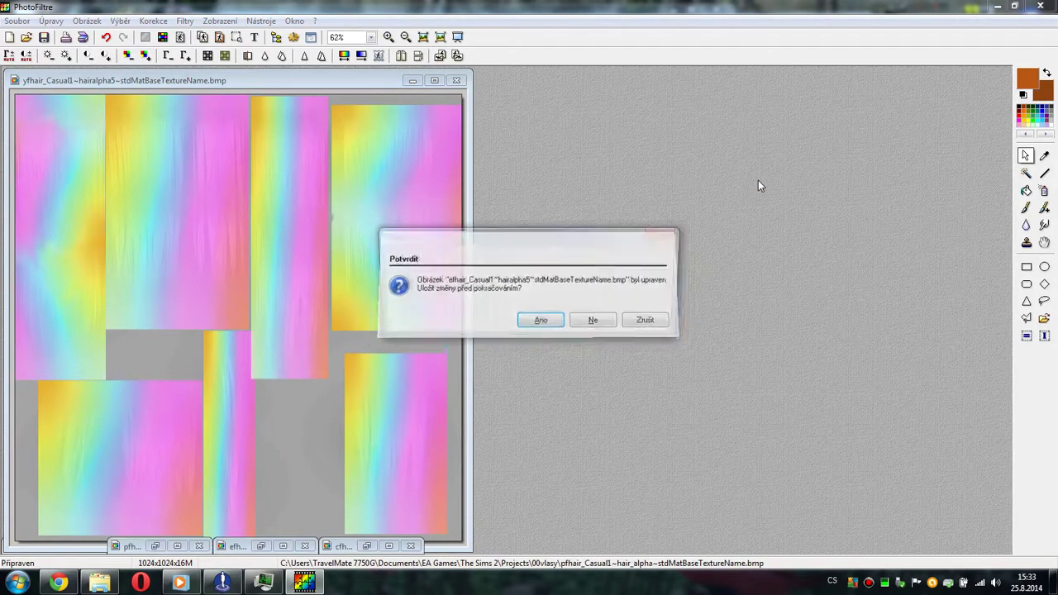
key(Return)
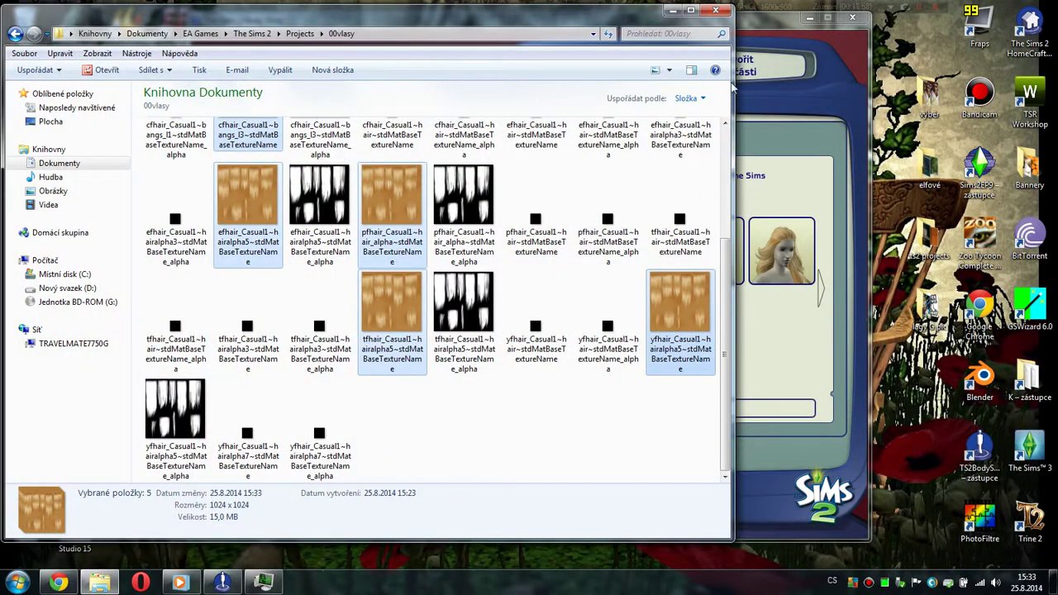
click(715, 10)
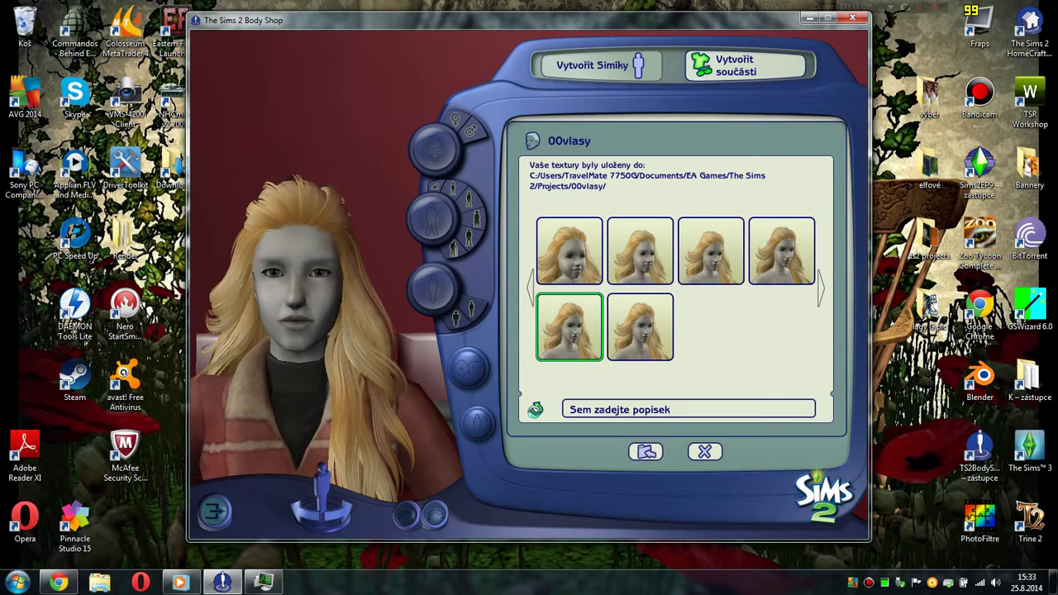
- Reload the edited textures in the Body Shop project and inspect the recolored hair up close, rotated and on the last age variant
click(534, 409)
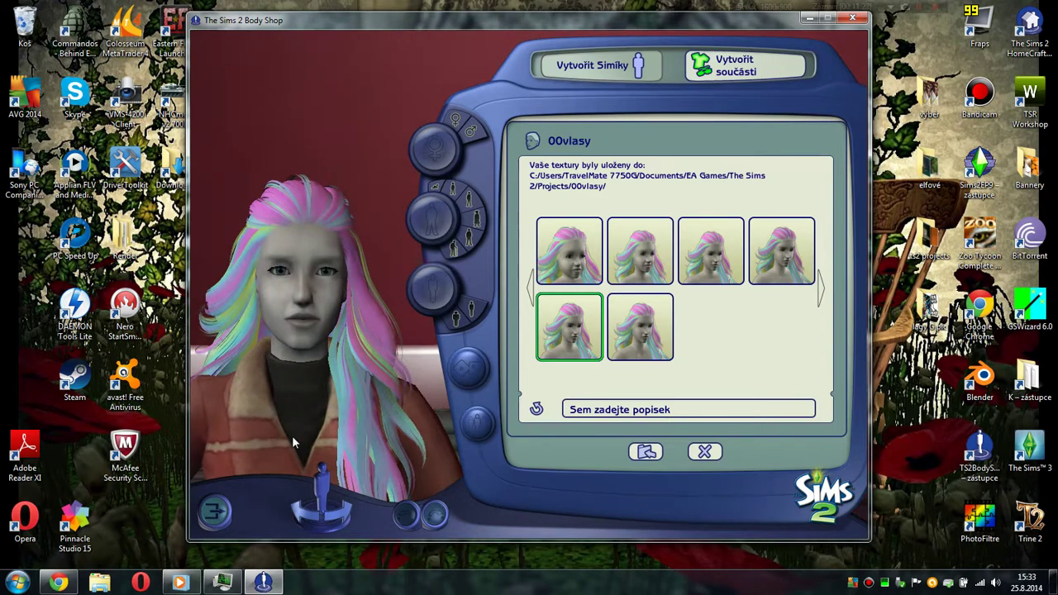
scroll(290, 433, up, 3)
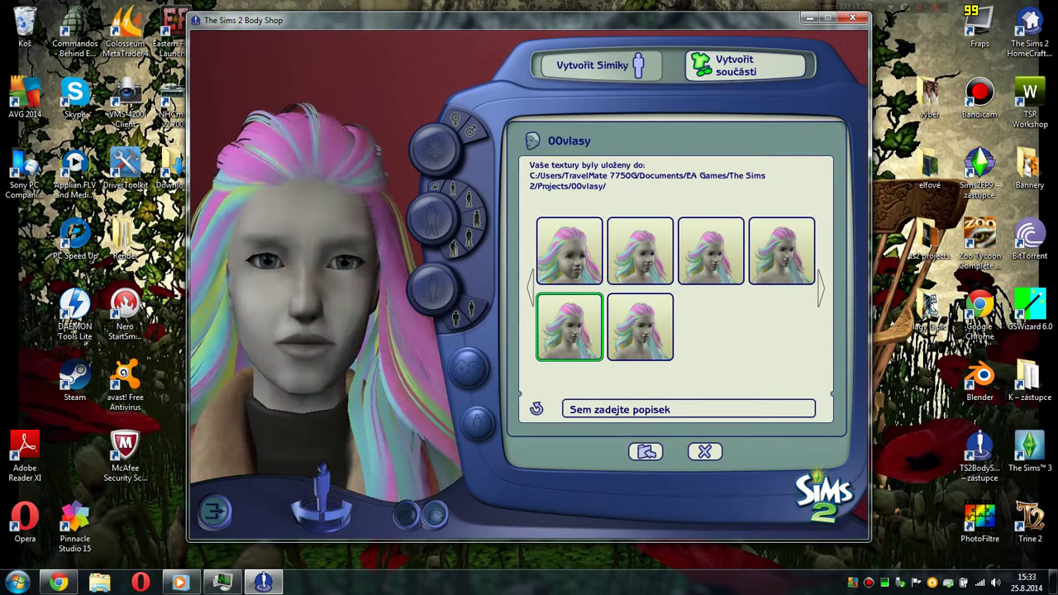
drag(291, 432, 591, 432)
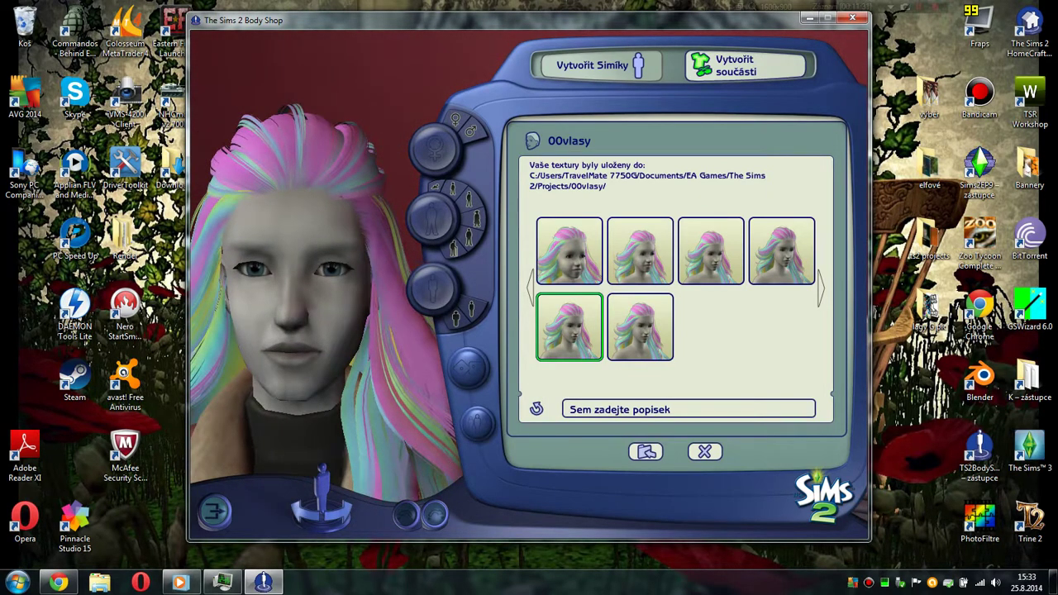
scroll(323, 314, down, 3)
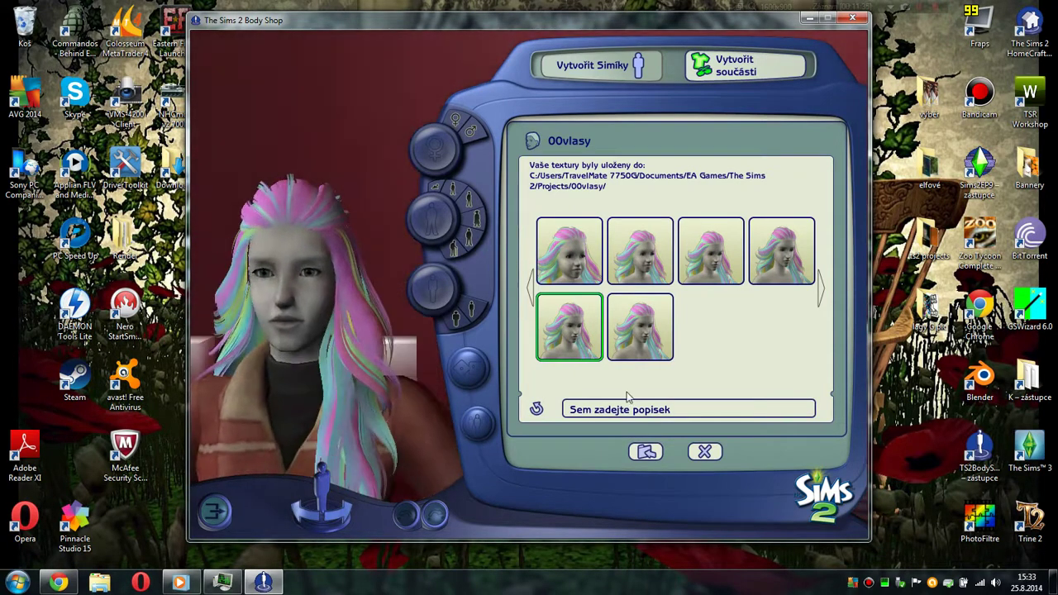
click(639, 357)
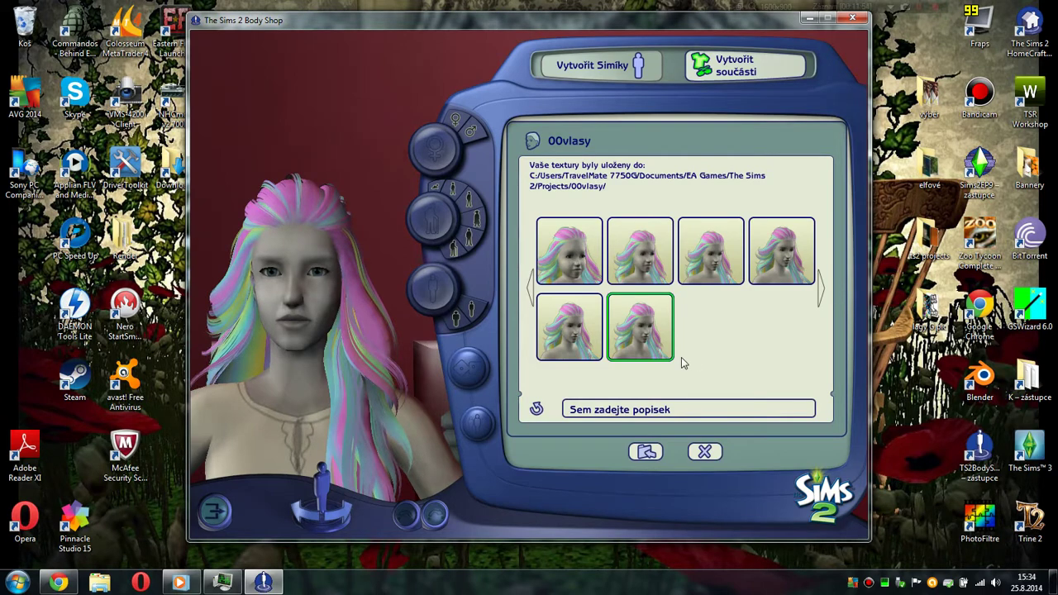
- Set the project description to "rainbow hair by" followed by the creator's nickname, and import the hair into the game
click(601, 414)
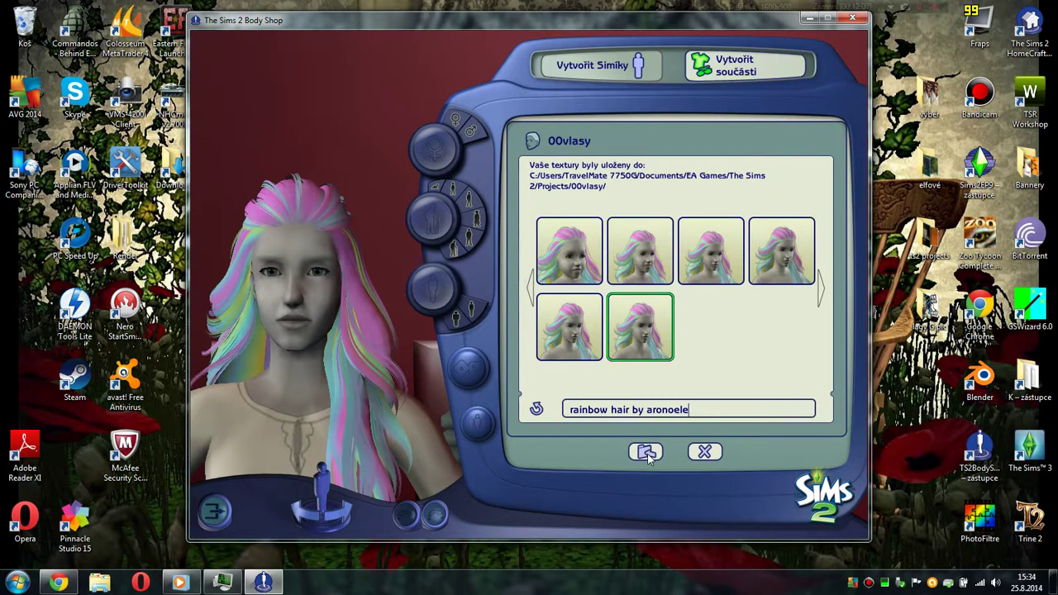
click(645, 452)
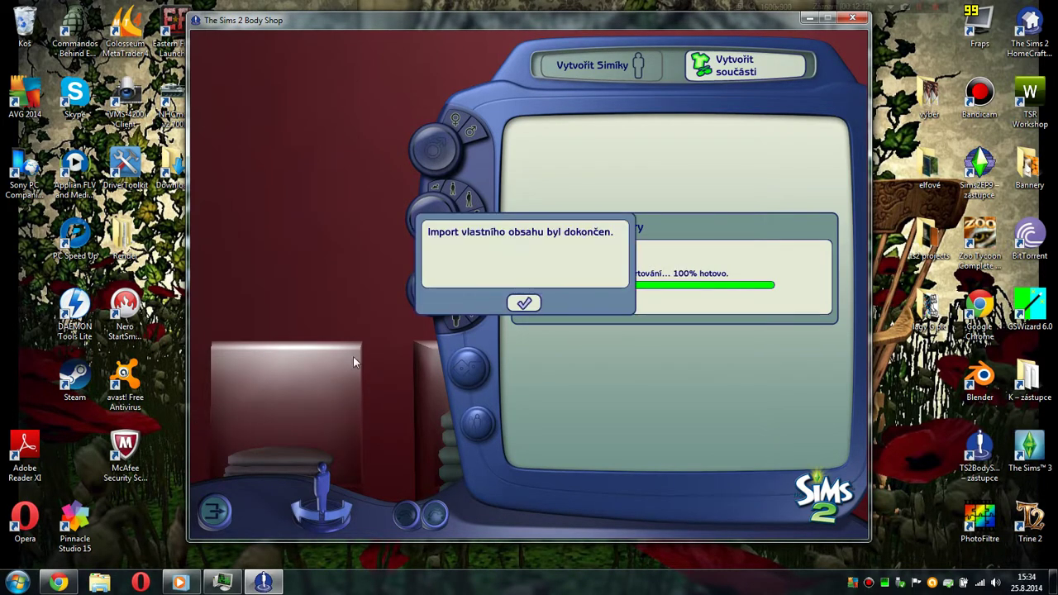
click(524, 303)
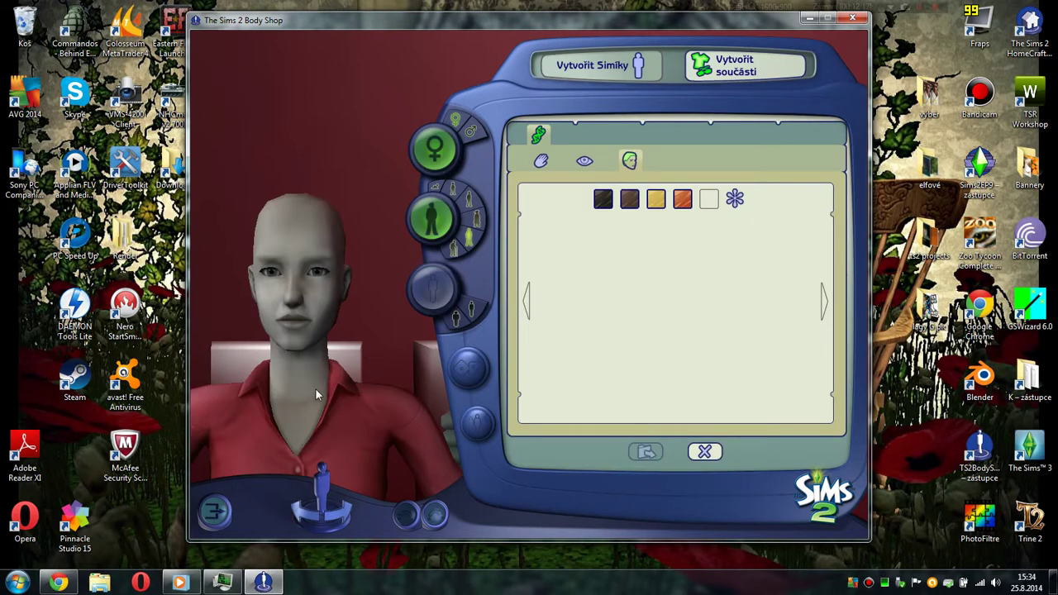
- Reopen the hair catalog, show the custom hairstyles and preview the new rainbow hair on the model
click(704, 451)
click(673, 235)
click(628, 160)
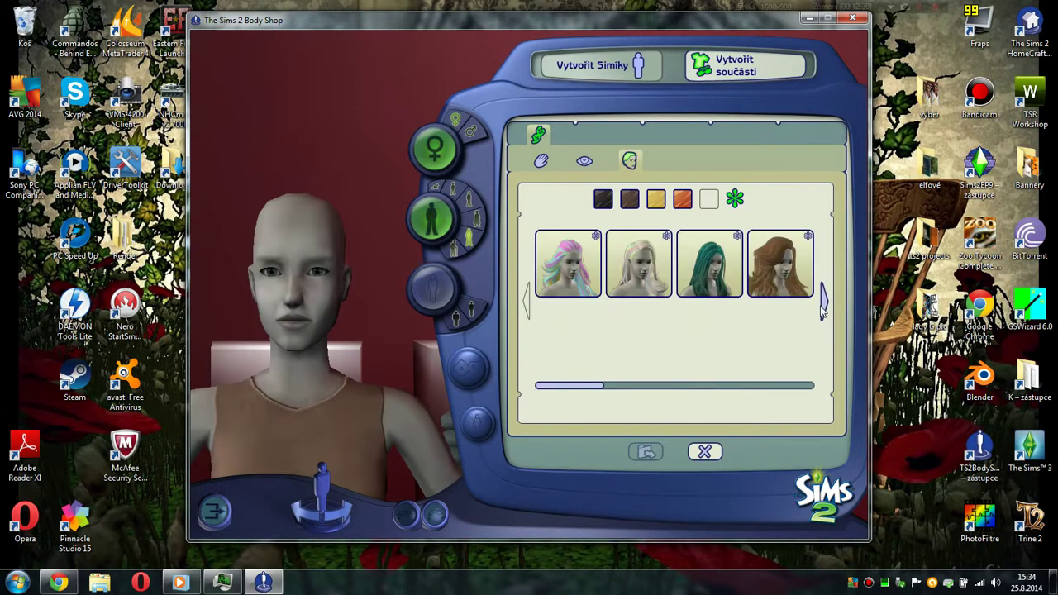
click(570, 273)
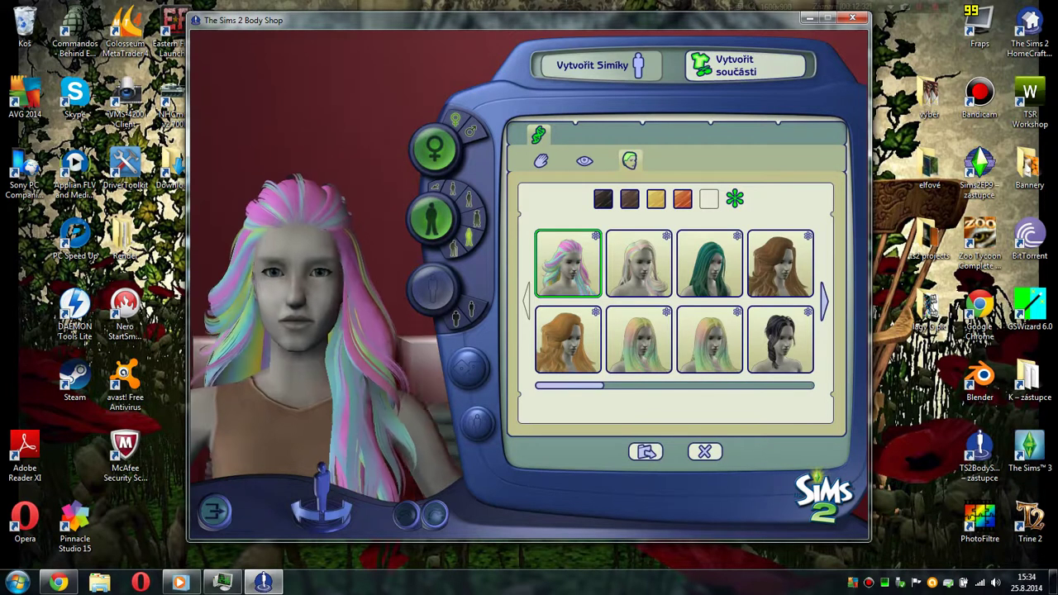
mouse_move(300, 383)
mouse_down()
mouse_move(405, 383)
mouse_move(302, 379)
mouse_up()
- Preview the long straight rainbow hairstyle on the model, and browse the remaining custom hairstyles and the brown hair category
click(650, 370)
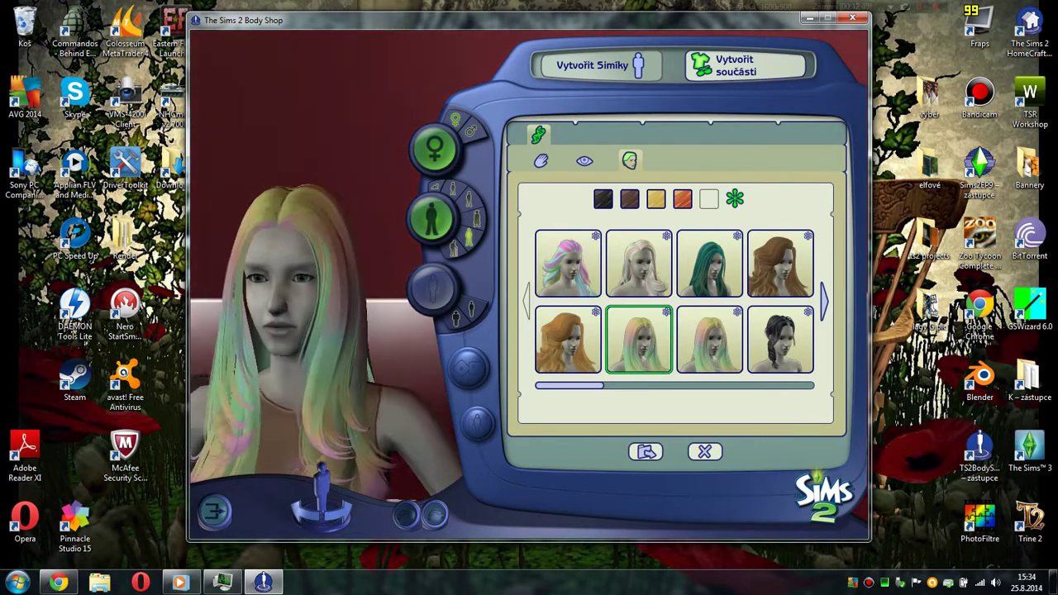
click(823, 310)
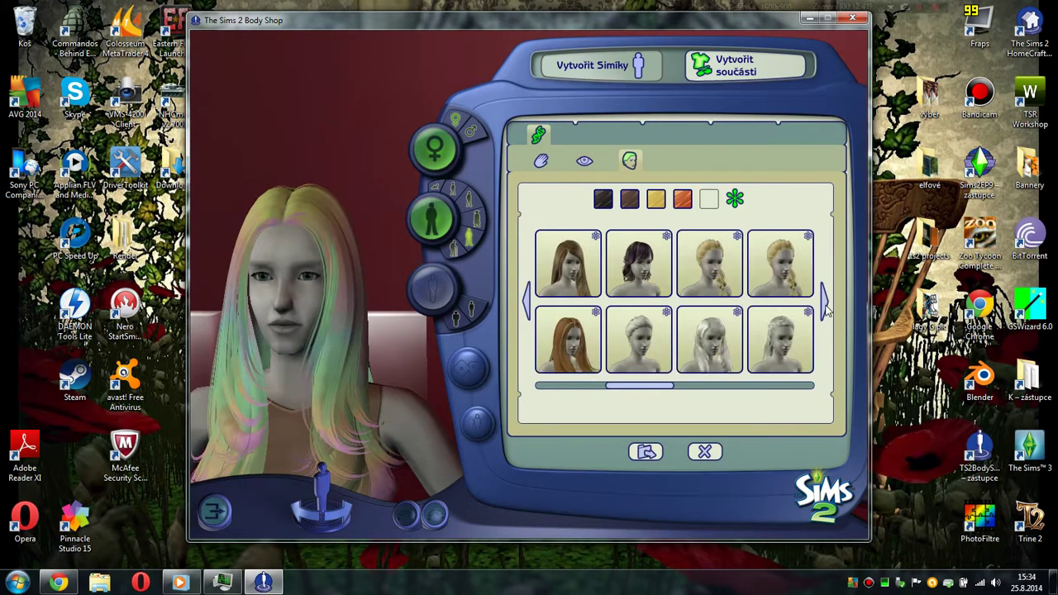
click(823, 307)
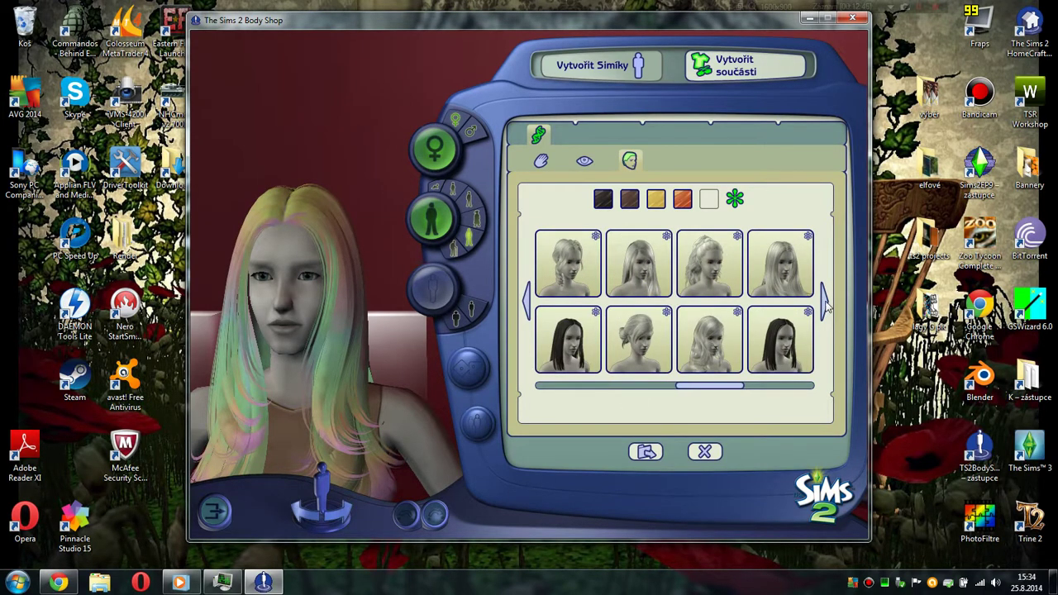
click(823, 307)
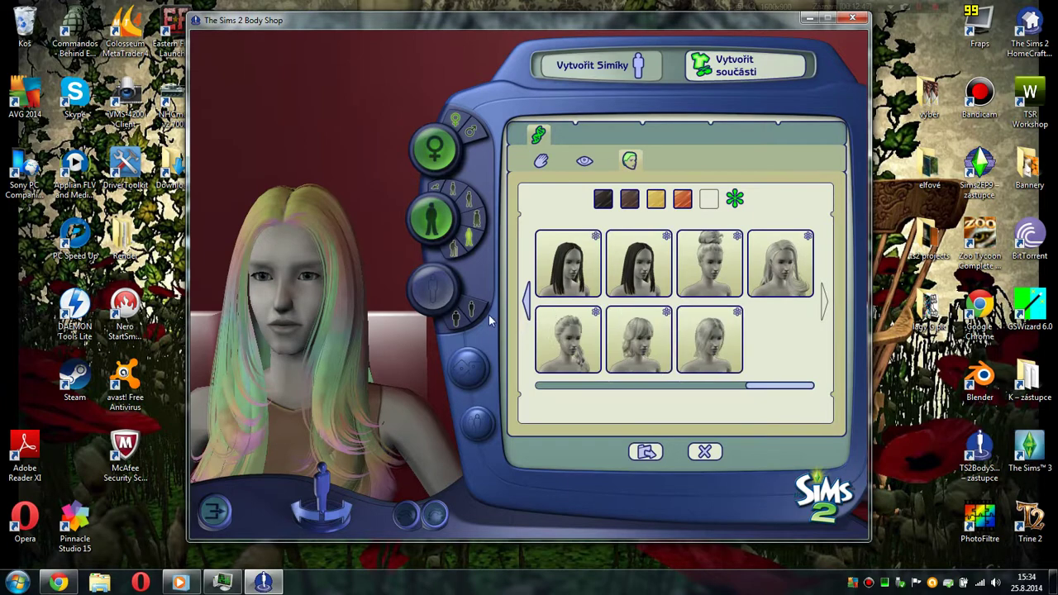
click(628, 198)
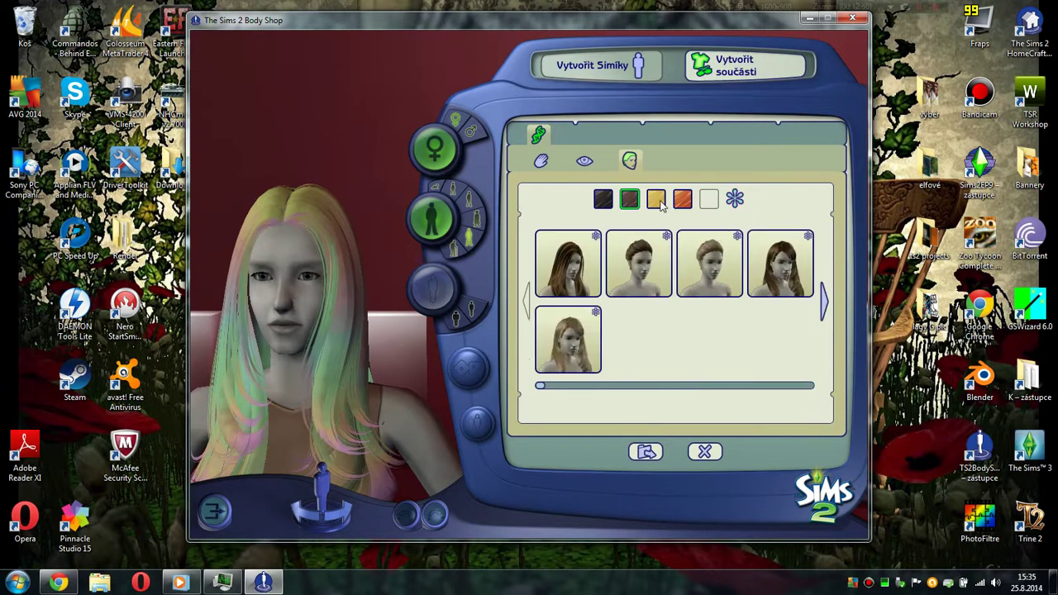
- Browse the blonde custom hairstyles and preview three long straight ones on the model
click(660, 203)
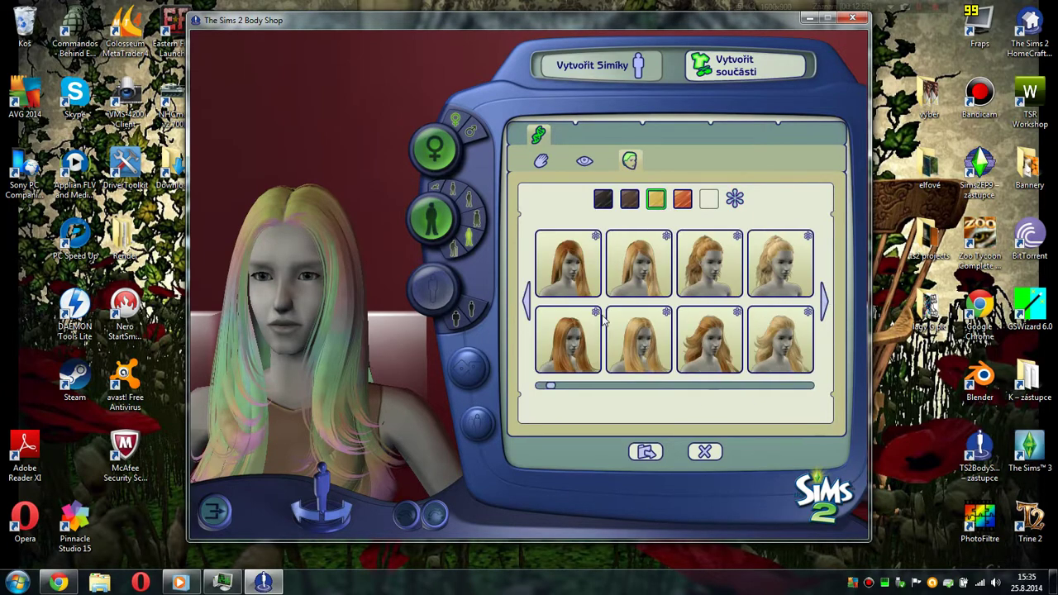
click(628, 357)
drag(264, 388, 364, 388)
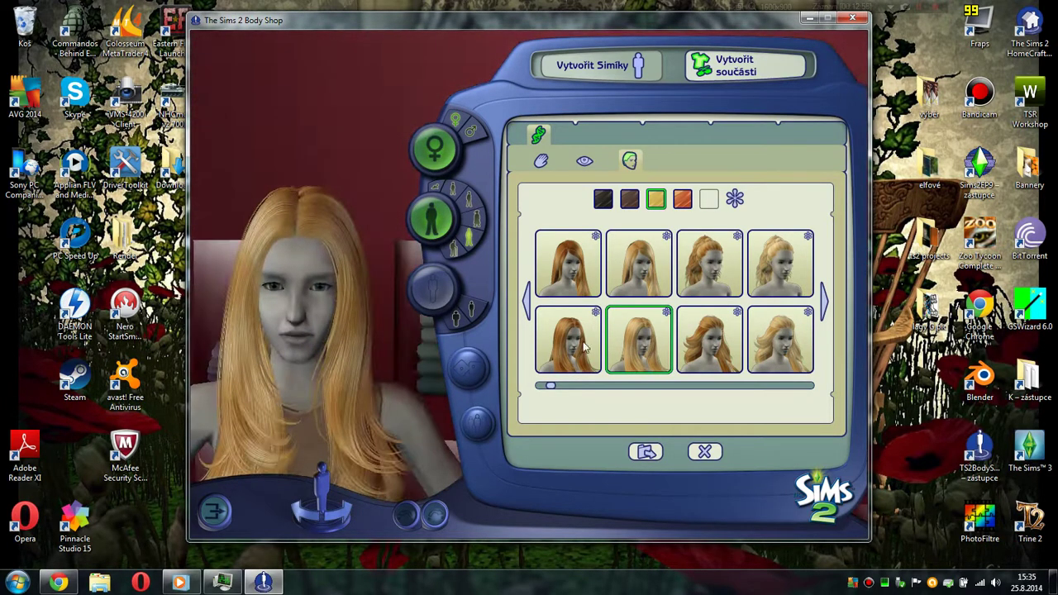
click(572, 357)
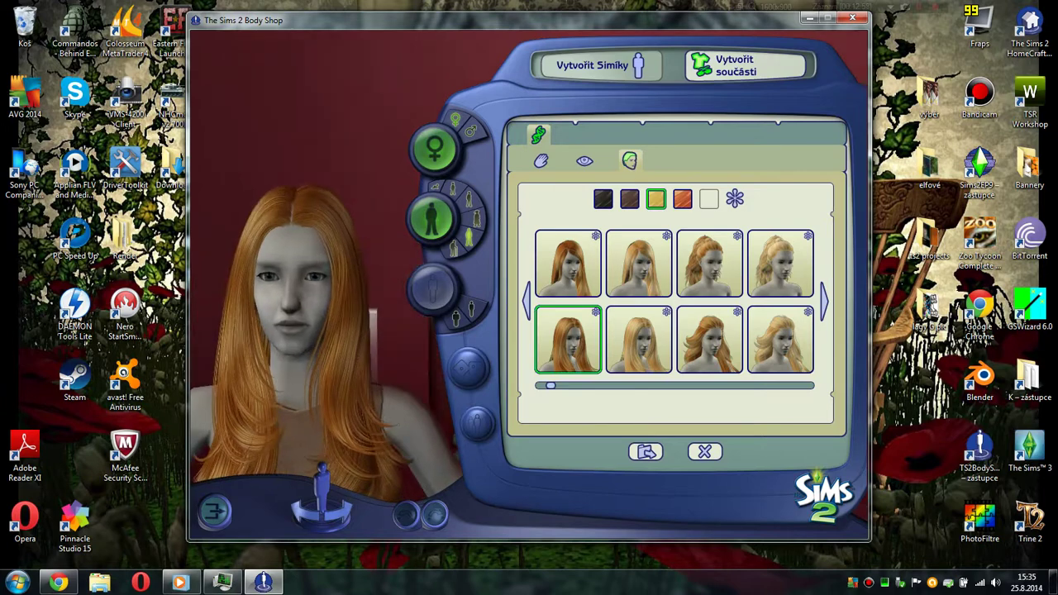
click(573, 290)
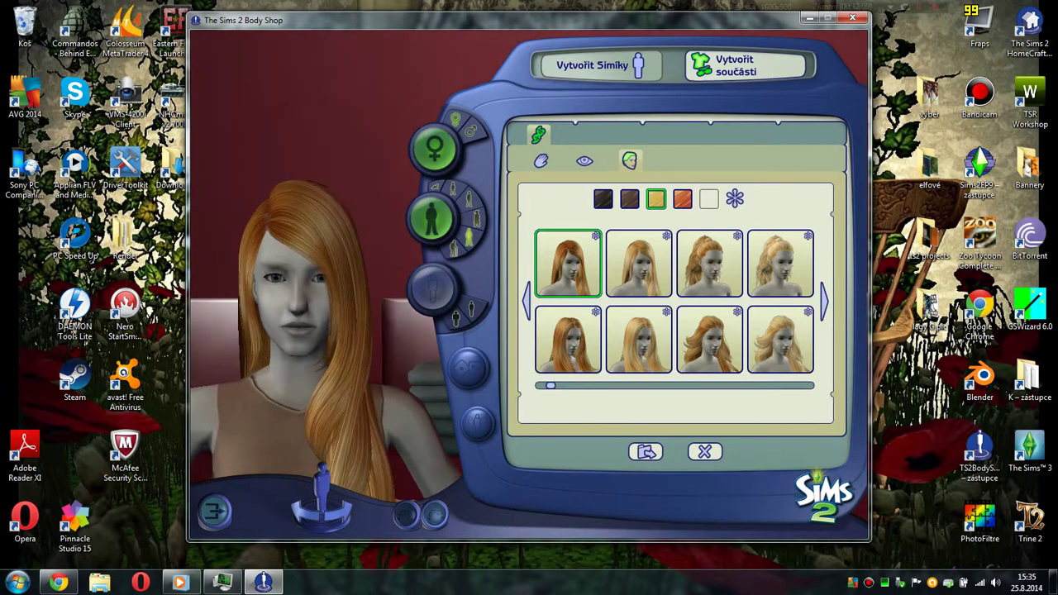
click(823, 299)
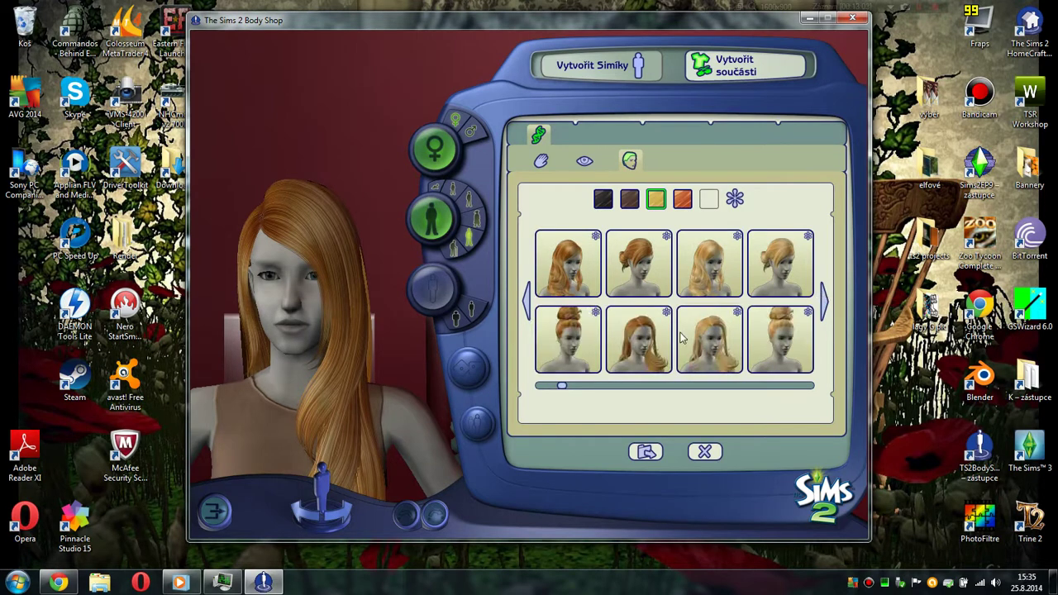
click(529, 303)
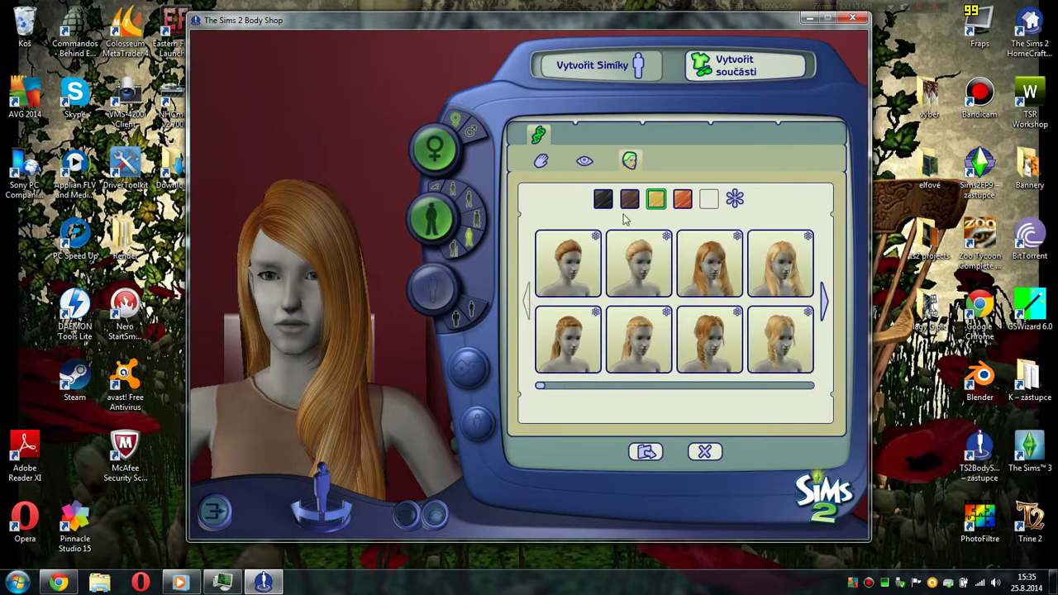
- Browse the brown custom hairstyles and preview the light brown wavy and swept-back long ones on the model
click(629, 198)
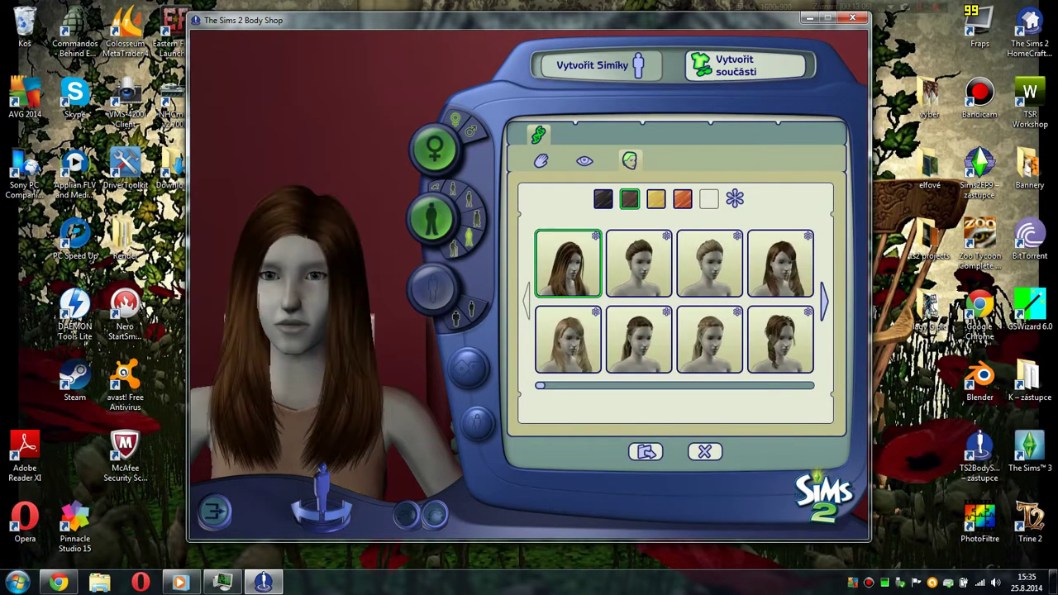
click(578, 364)
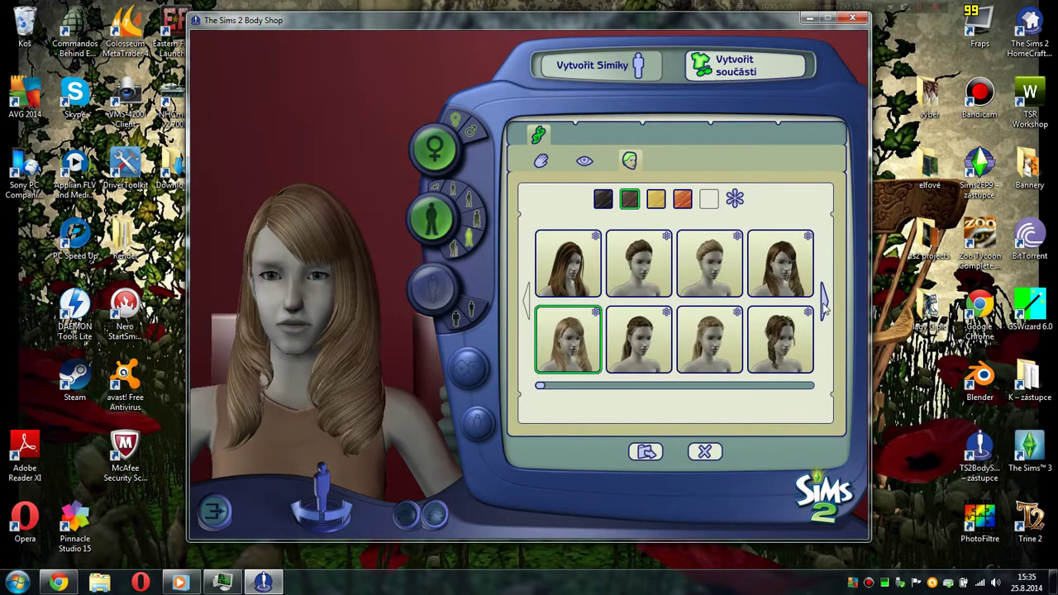
click(824, 307)
click(562, 280)
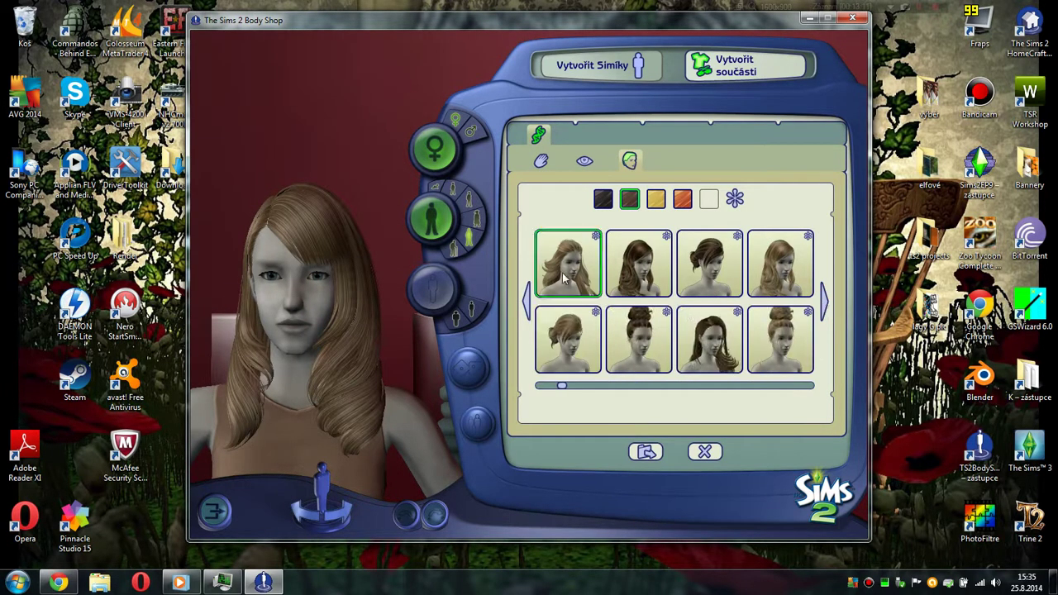
click(822, 303)
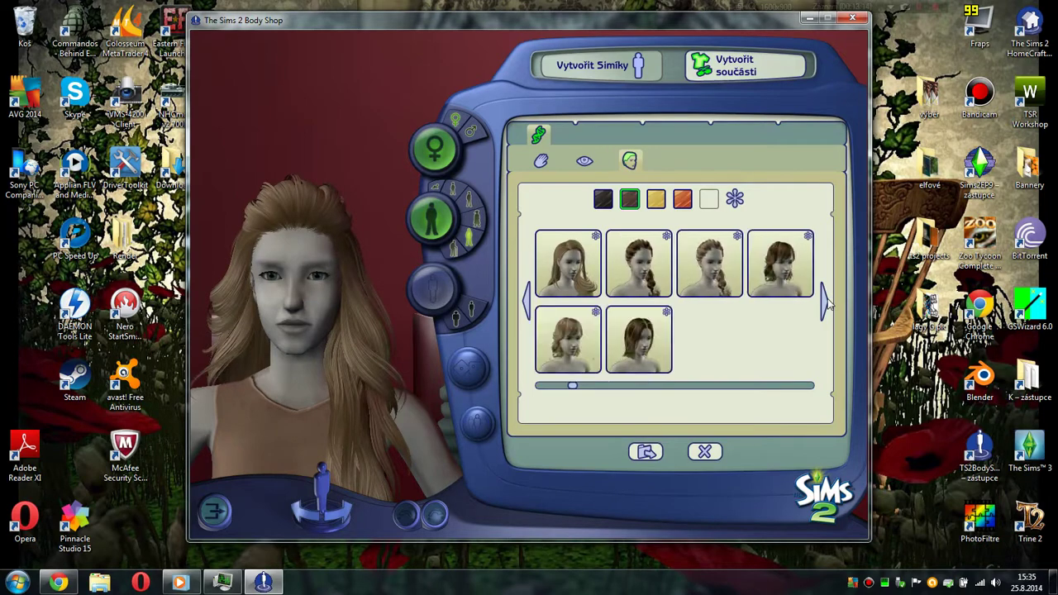
- Compare the light blonde custom hairstyles and export the long center-parted one as a project named 01vlasy
click(658, 204)
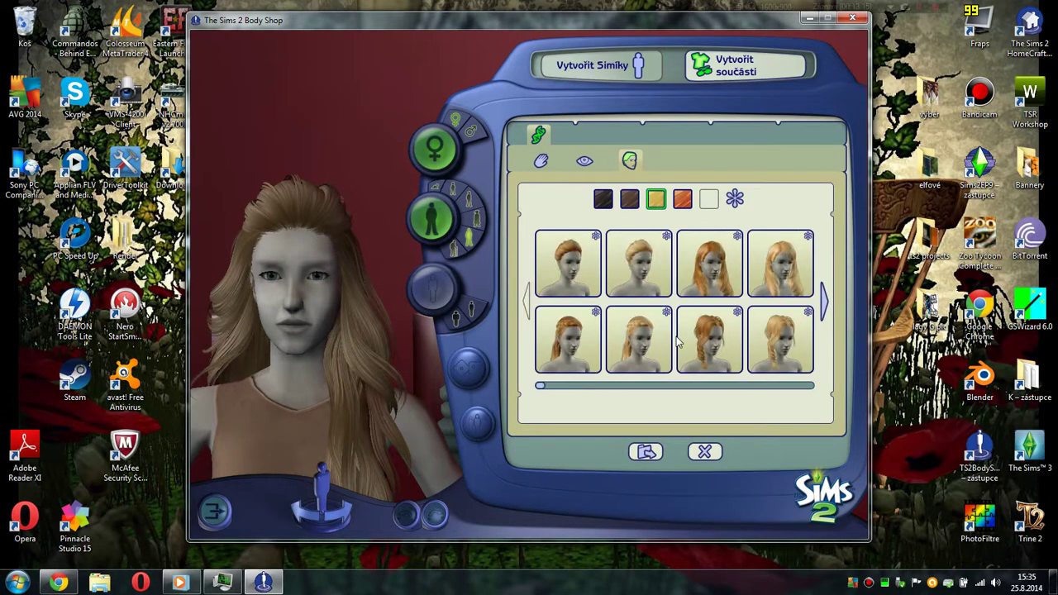
click(799, 279)
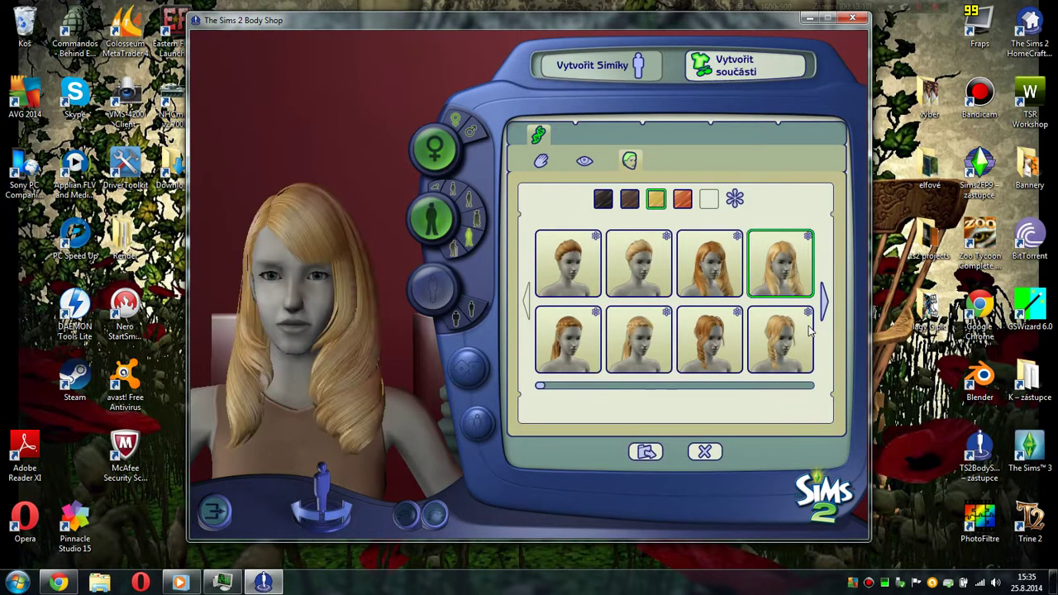
click(825, 304)
click(638, 263)
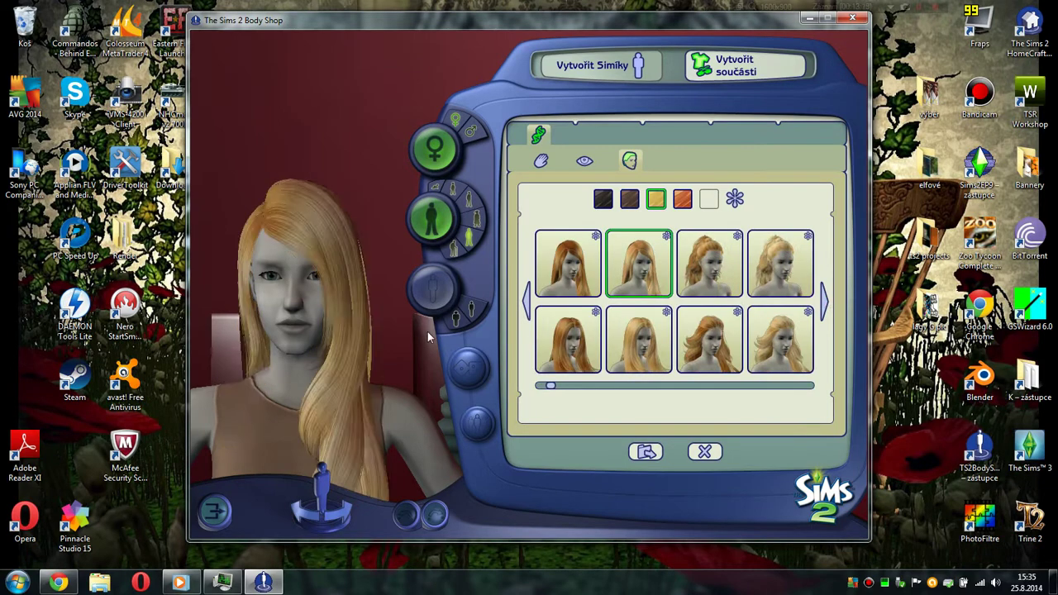
click(657, 353)
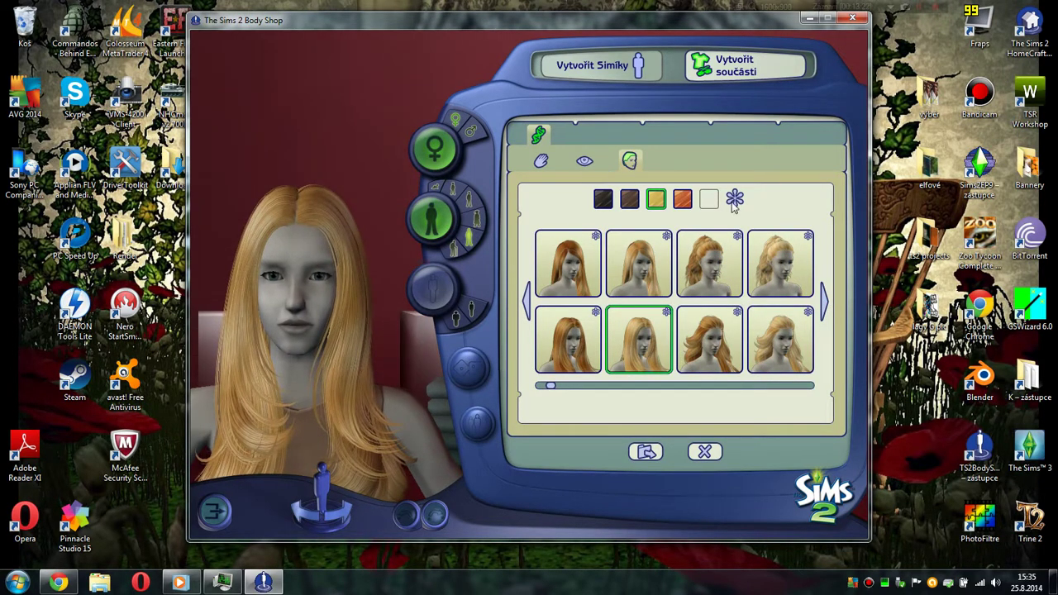
click(646, 451)
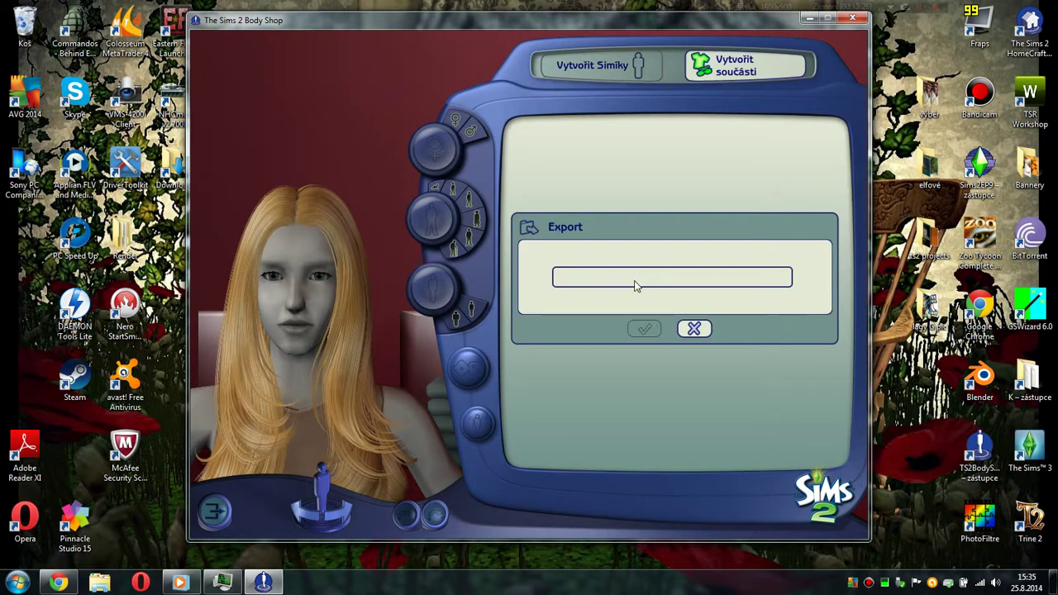
text(01vlasy)
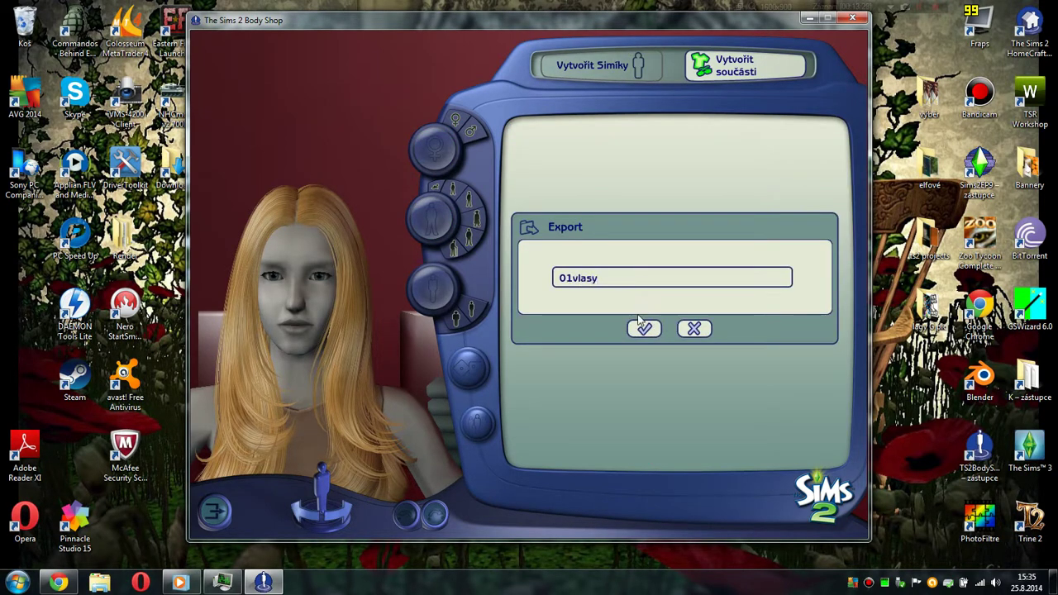
click(640, 327)
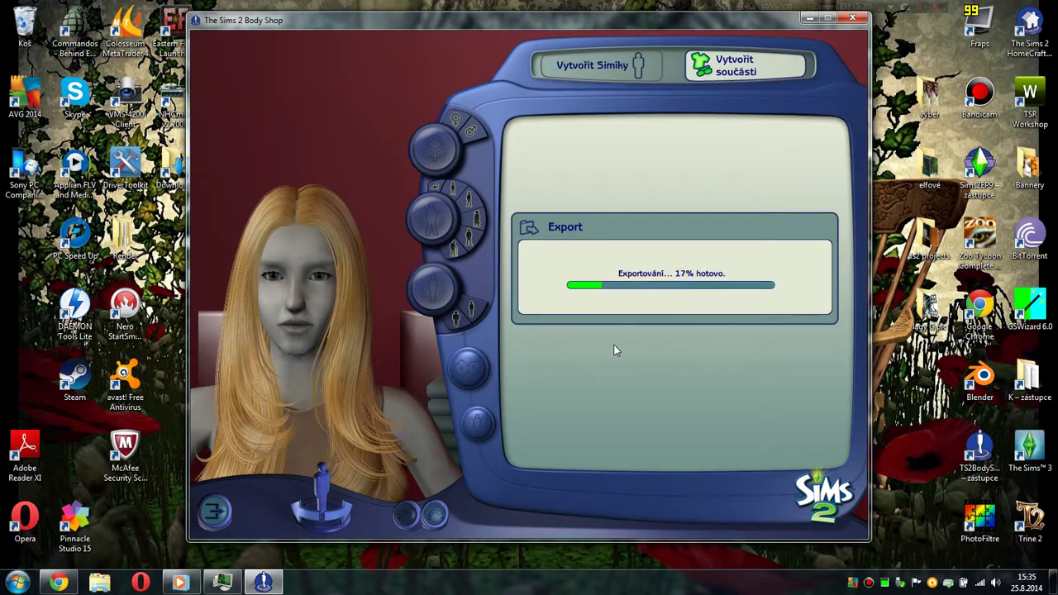
- In Windows Explorer, open the exported 01vlasy project folder under Documents, EA Games, The Sims 2, Projects
click(100, 583)
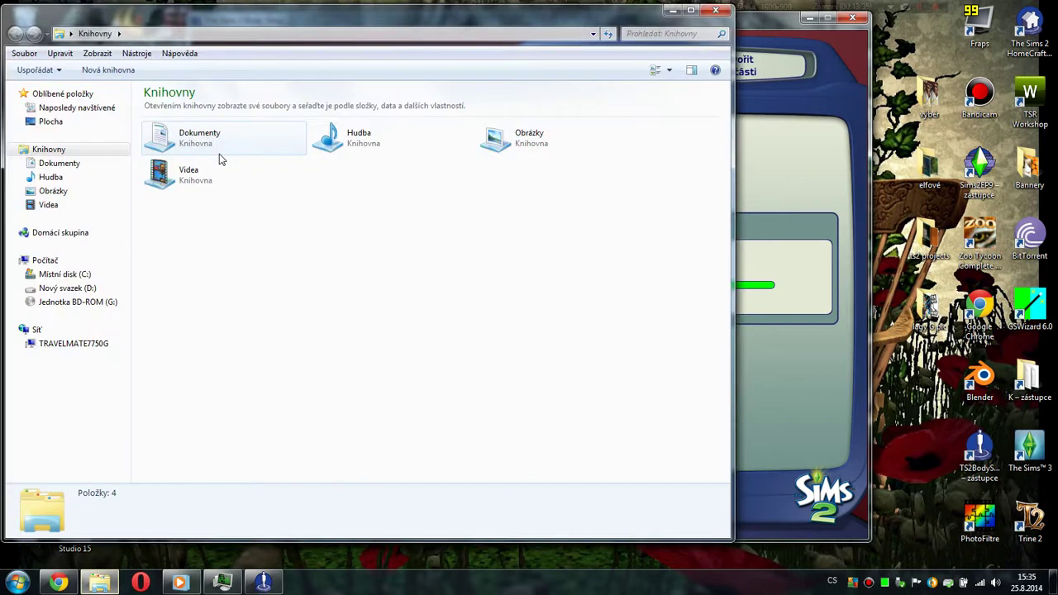
double_click(216, 154)
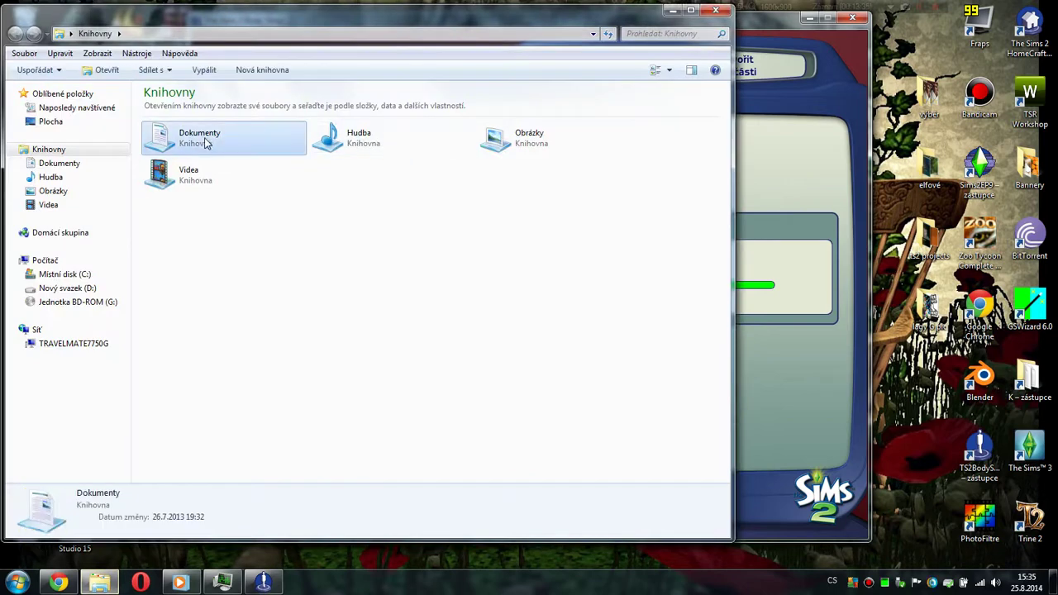
double_click(428, 175)
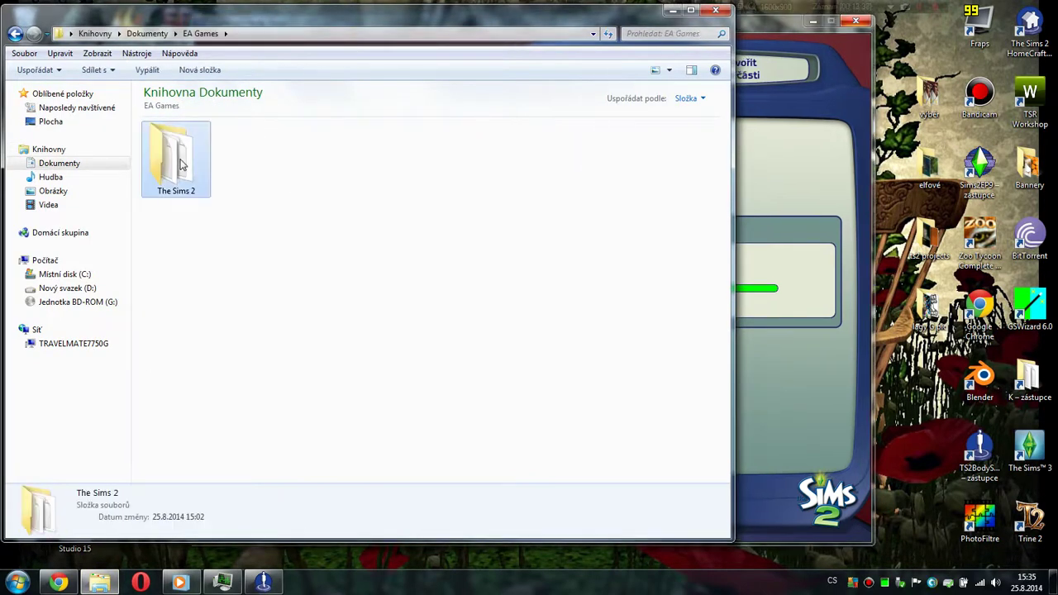
double_click(177, 157)
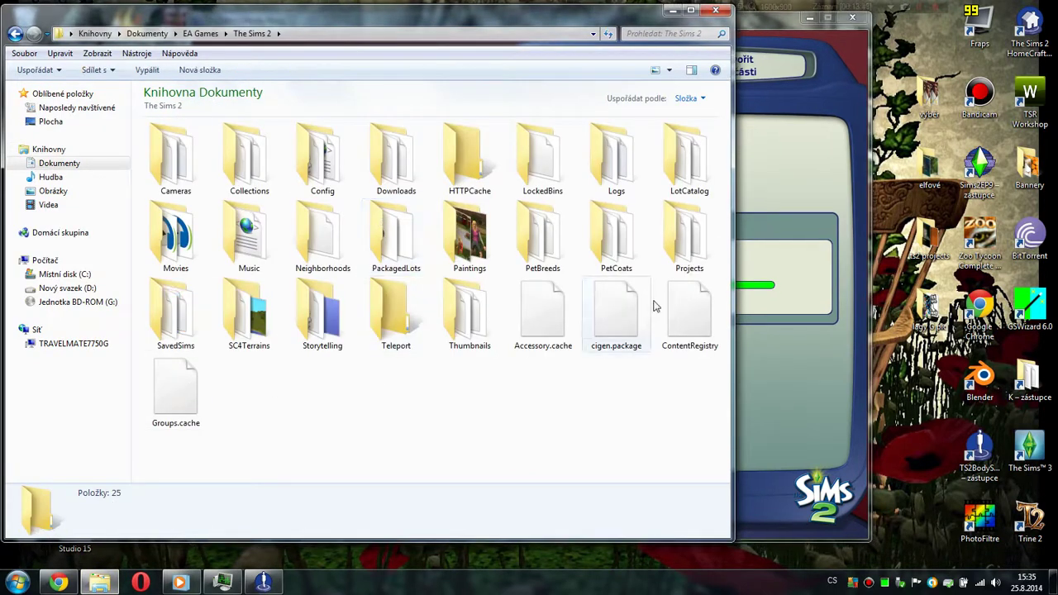
double_click(689, 236)
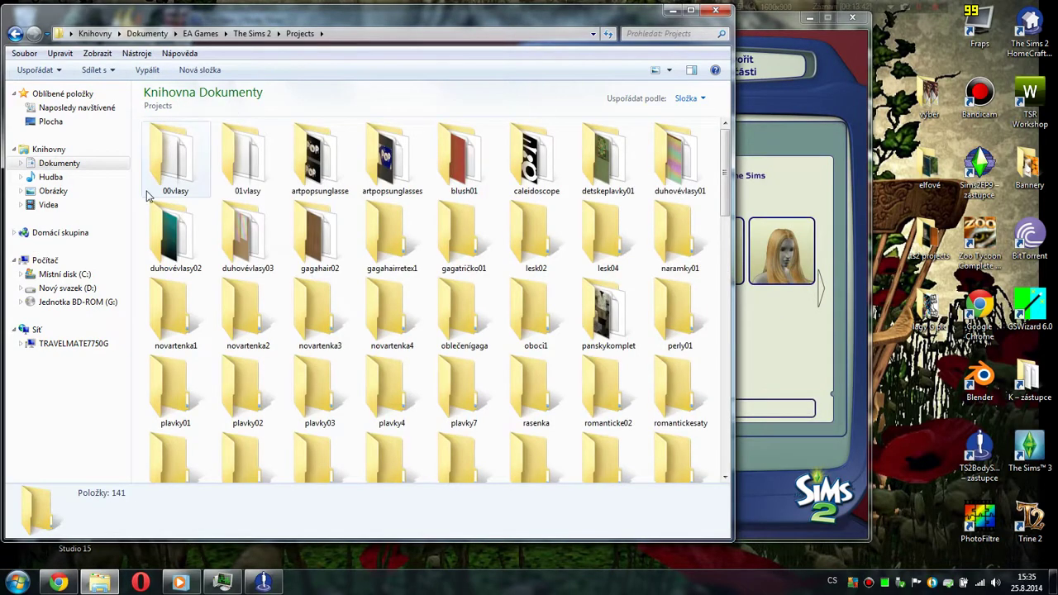
click(232, 172)
double_click(232, 172)
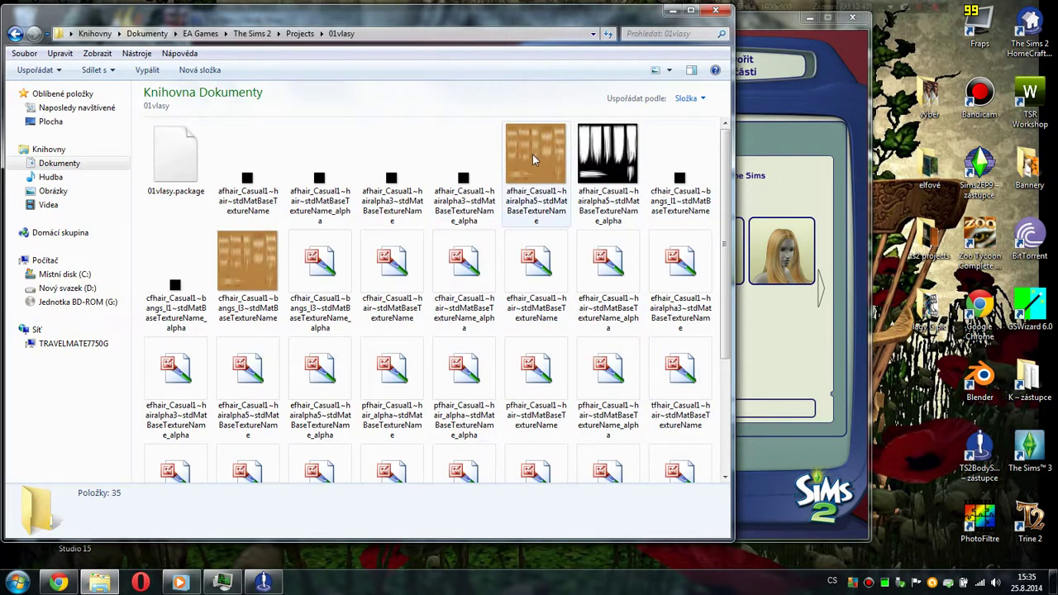
- Open the texture afhair_Casual1~hairalpha5~stdMatBaseTextureName.bmp from the 01vlasy folder in PhotoFiltre
click(503, 175)
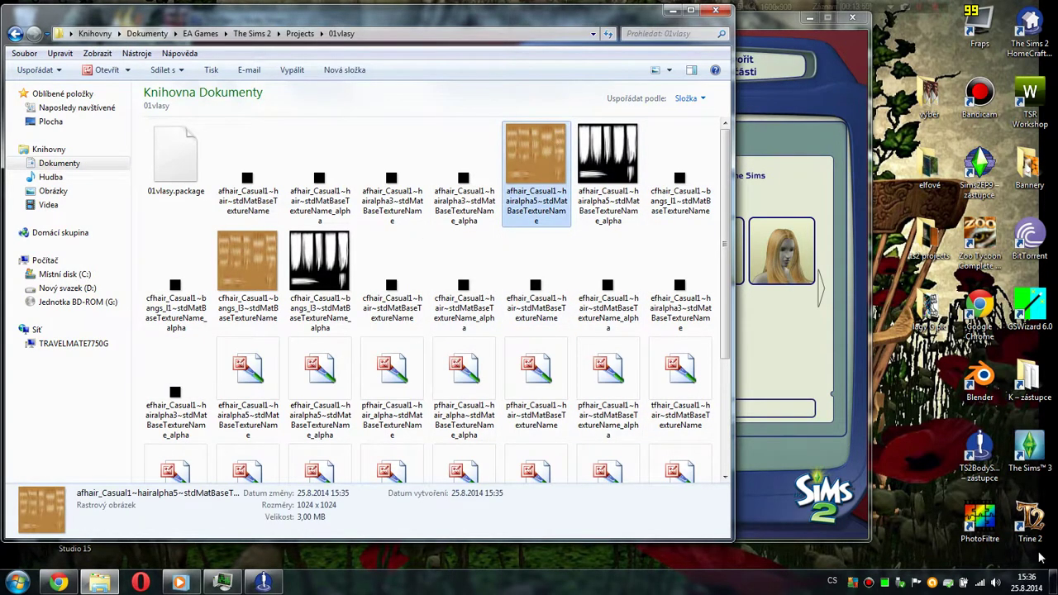
drag(1040, 558, 979, 521)
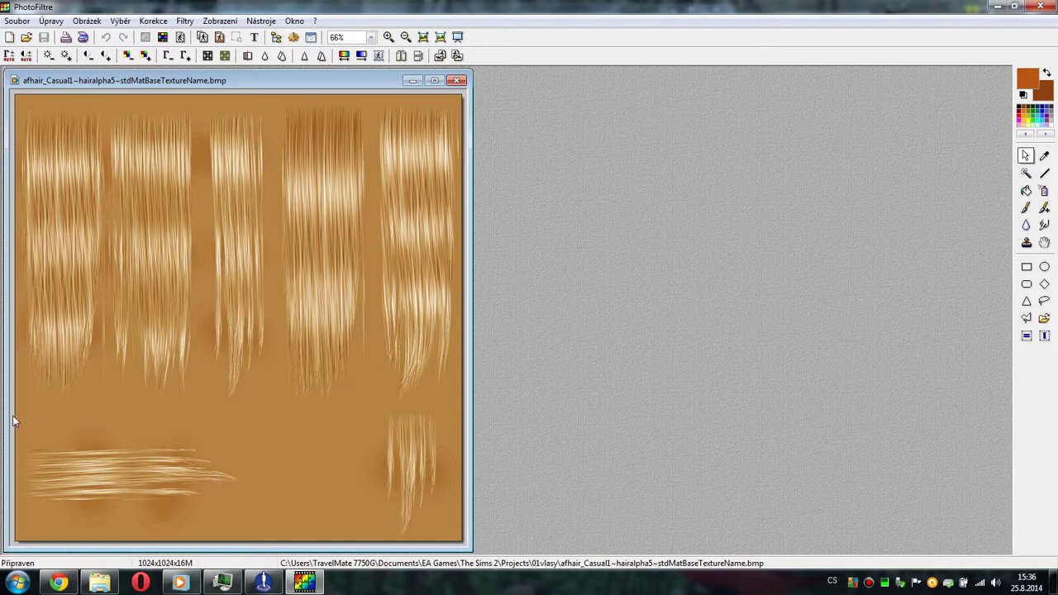
drag(13, 414, 473, 97)
click(392, 432)
- Look through the desktop image folders and open brown.jpg from the ts2 projects folder
click(12, 23)
click(33, 45)
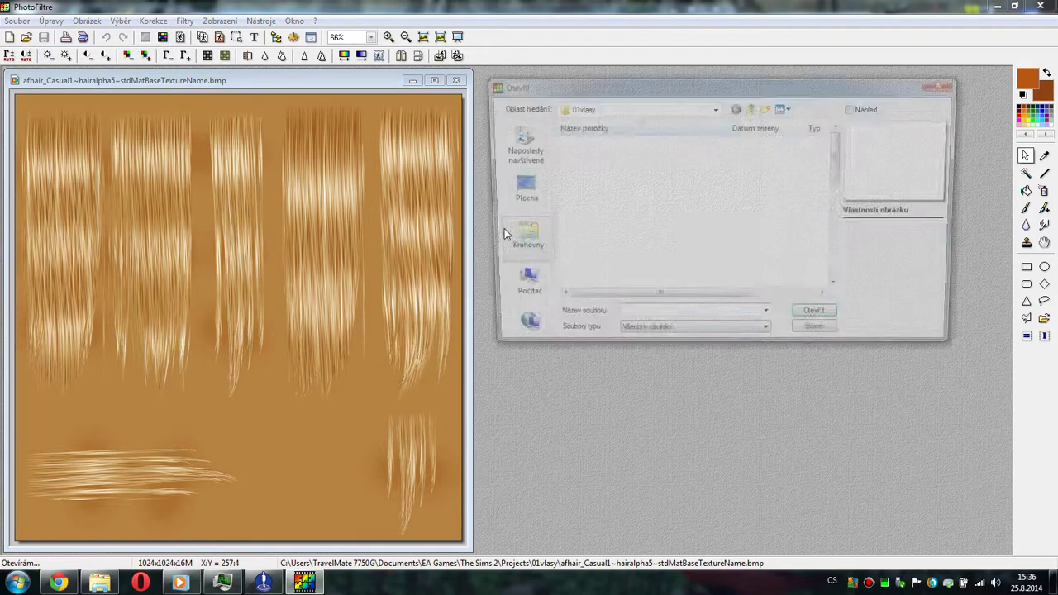
drag(839, 146, 843, 329)
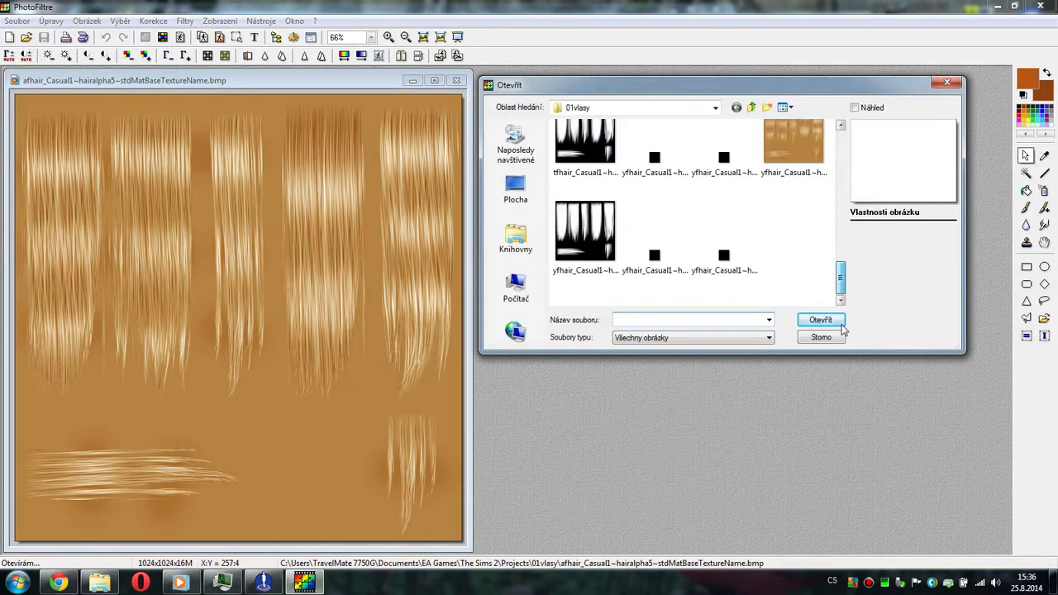
click(535, 199)
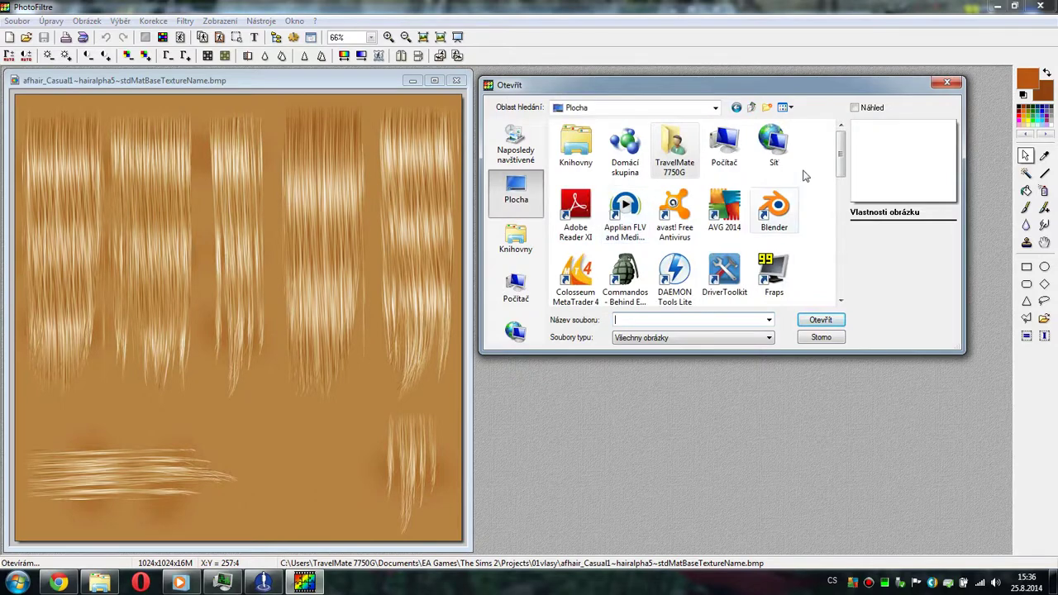
drag(842, 168, 818, 239)
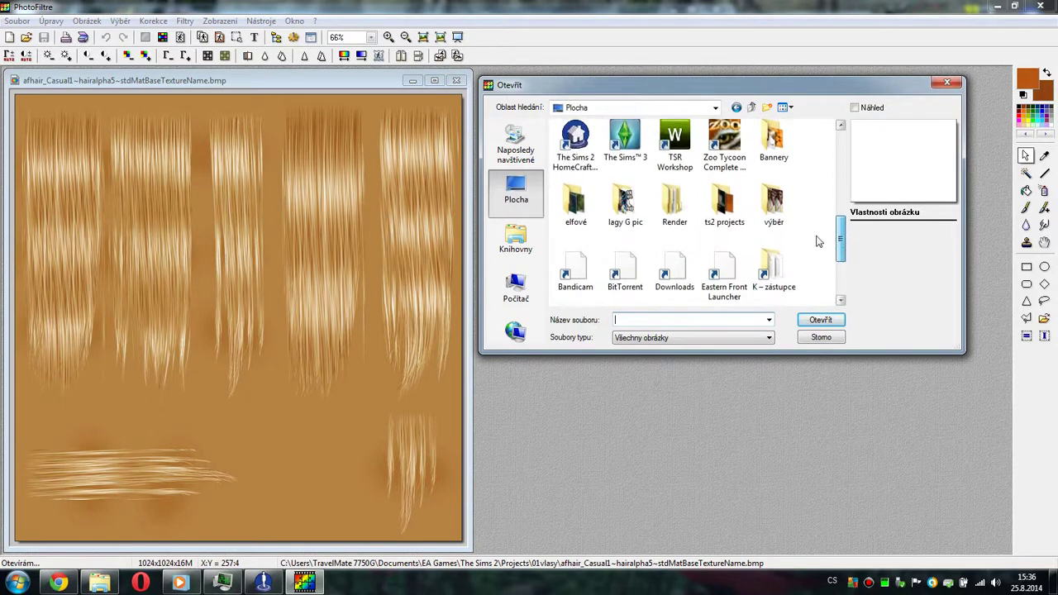
double_click(604, 202)
scroll(621, 169, down, 10)
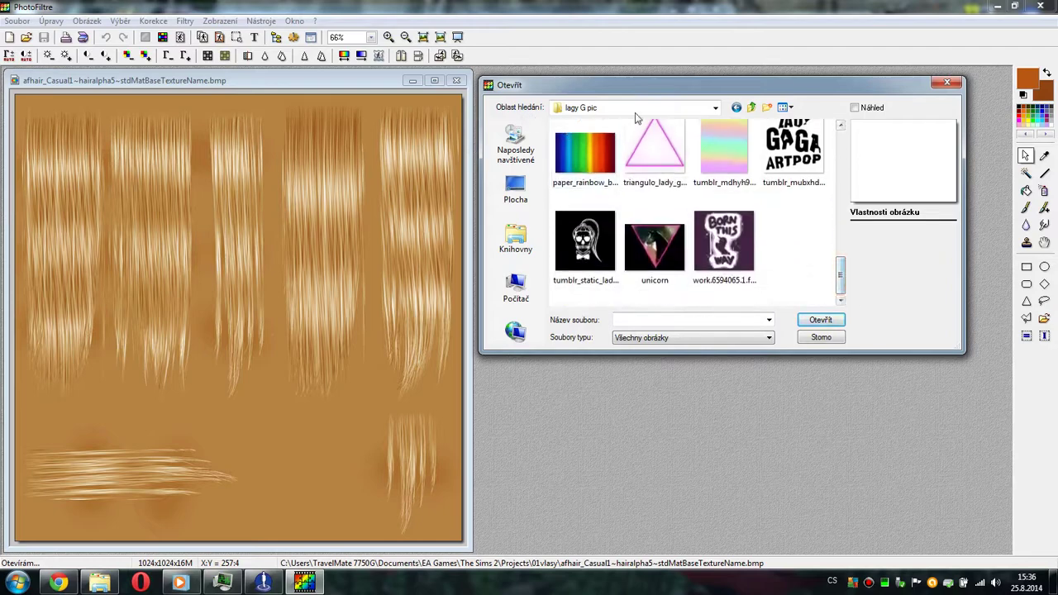
click(715, 109)
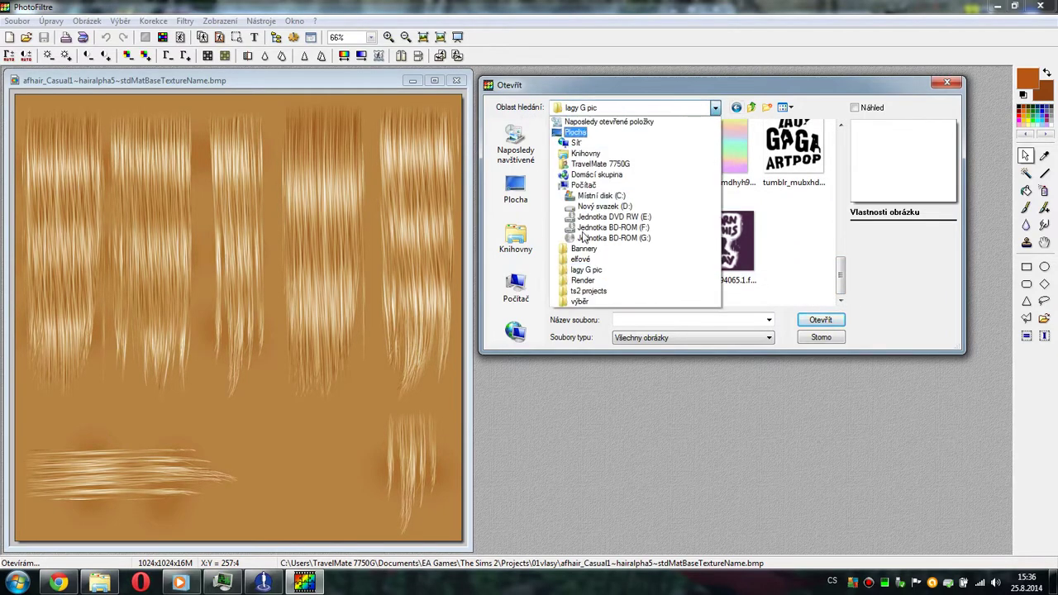
click(591, 290)
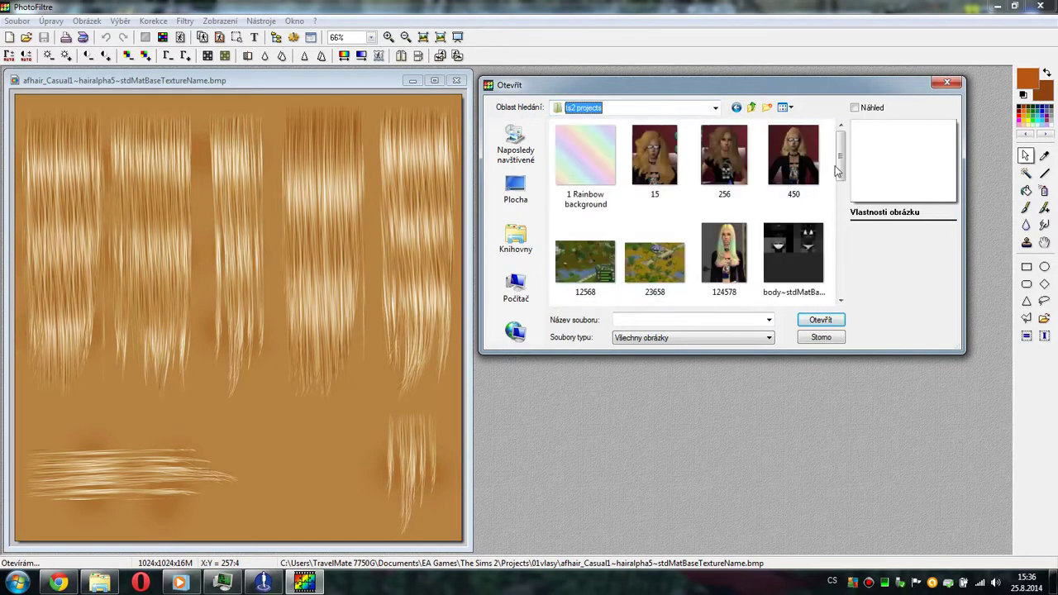
drag(843, 159, 844, 182)
click(654, 272)
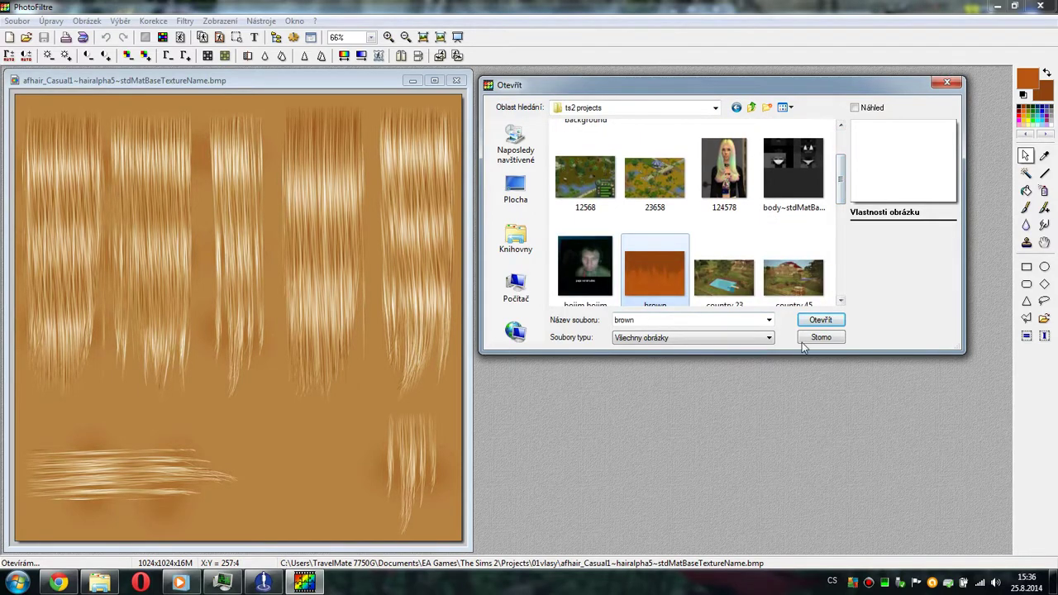
click(820, 320)
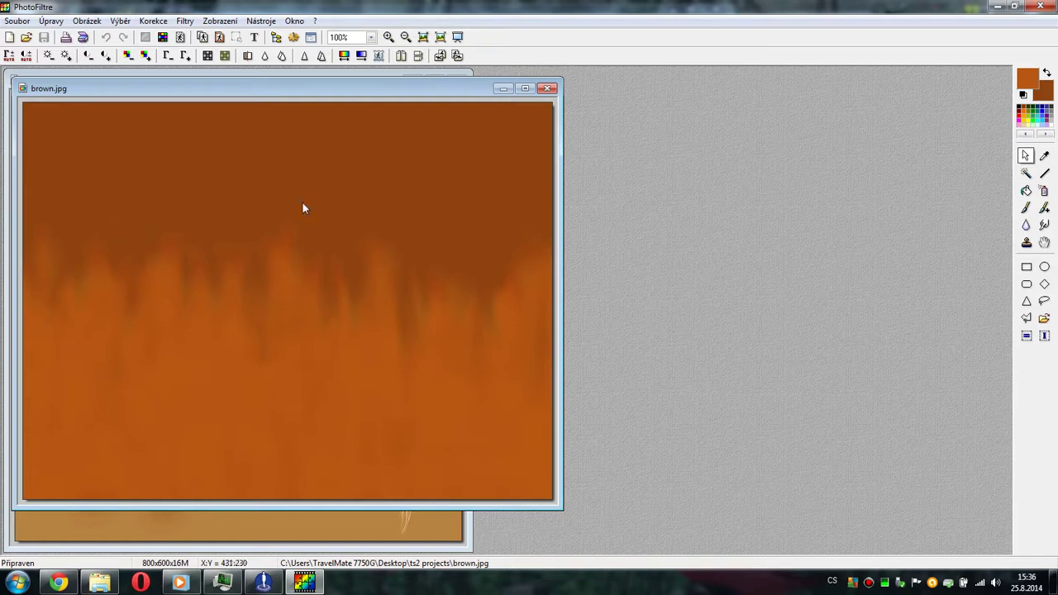
drag(336, 89, 683, 70)
right_click(503, 345)
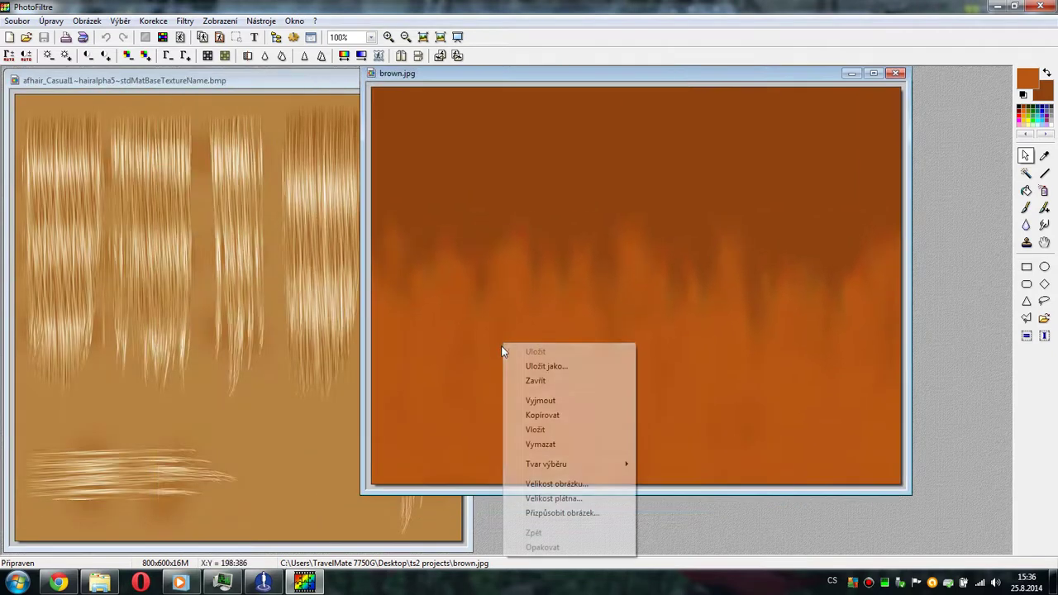
click(556, 483)
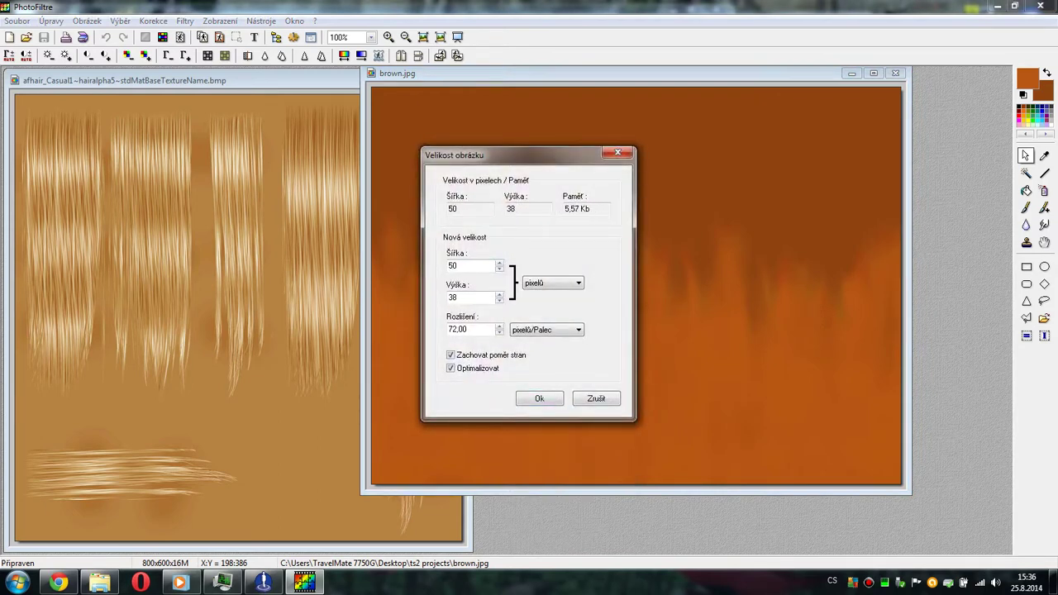
click(596, 398)
right_click(616, 182)
click(666, 267)
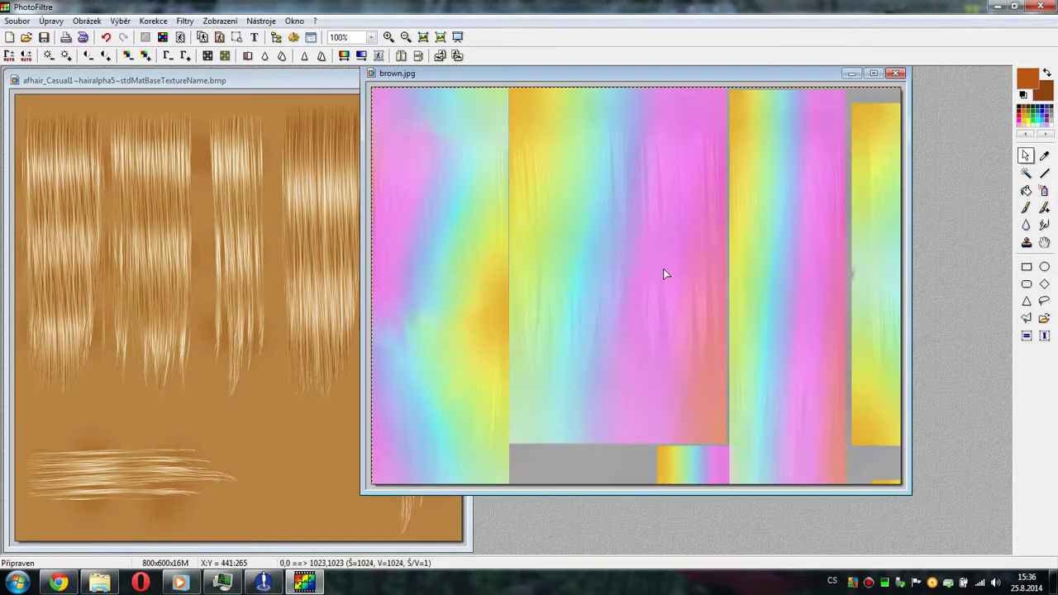
right_click(543, 169)
click(602, 244)
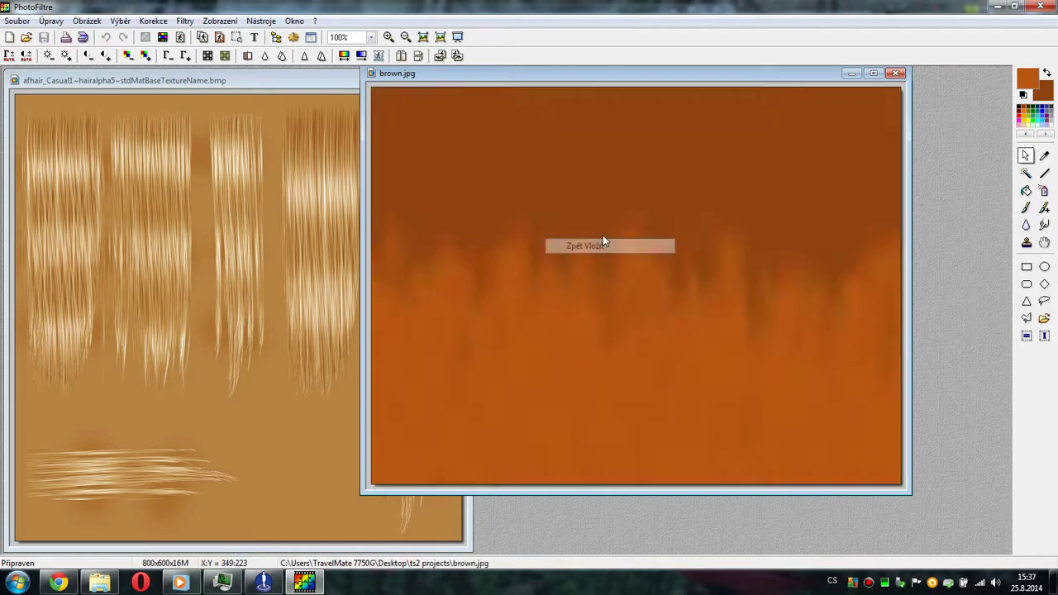
- Copy the brown.jpg image, minimize its window and paste the copy into the hair texture
right_click(602, 241)
click(628, 304)
click(850, 75)
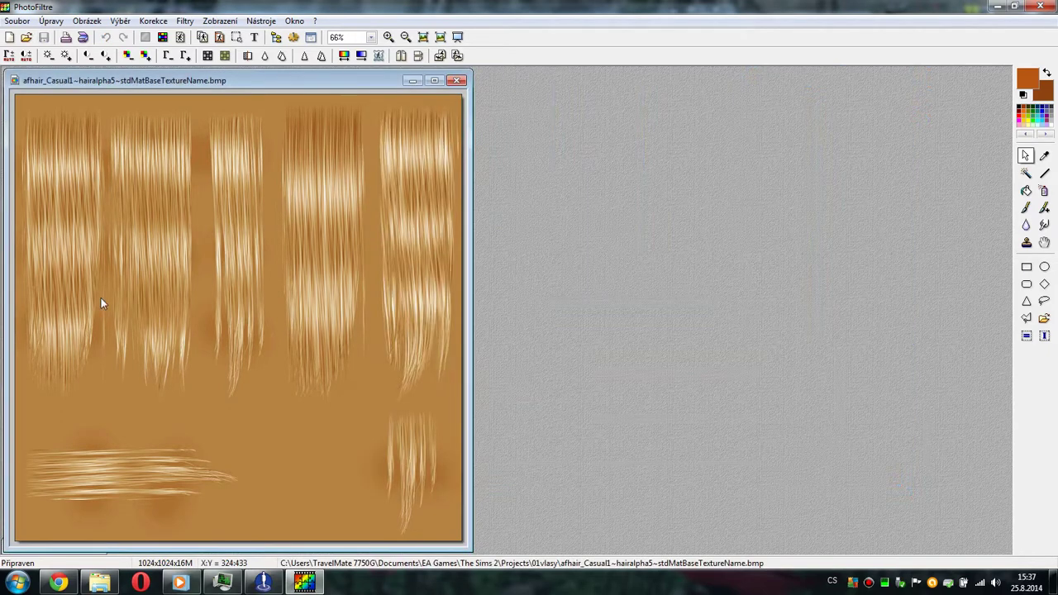
right_click(101, 303)
click(157, 384)
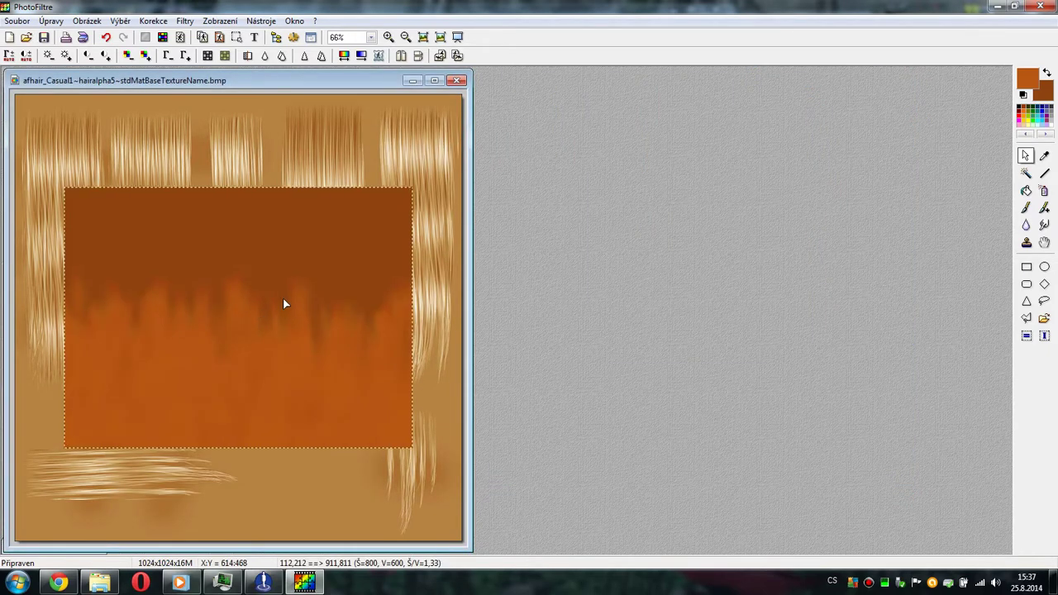
- Move the pasted brown image over the upper hair strands and rotate it 180°
drag(283, 303, 341, 214)
right_click(256, 318)
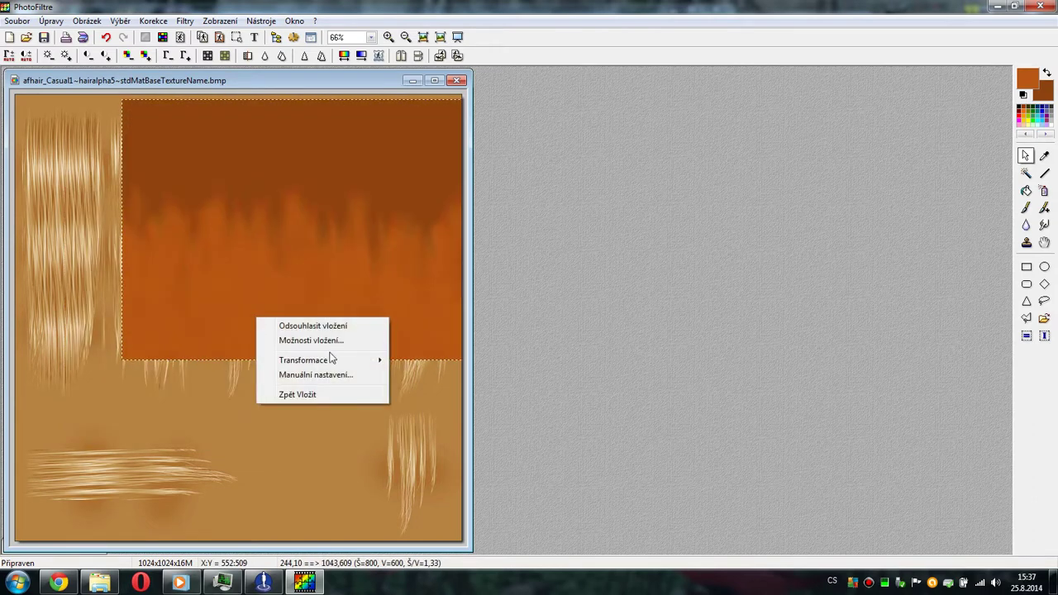
mouse_move(363, 359)
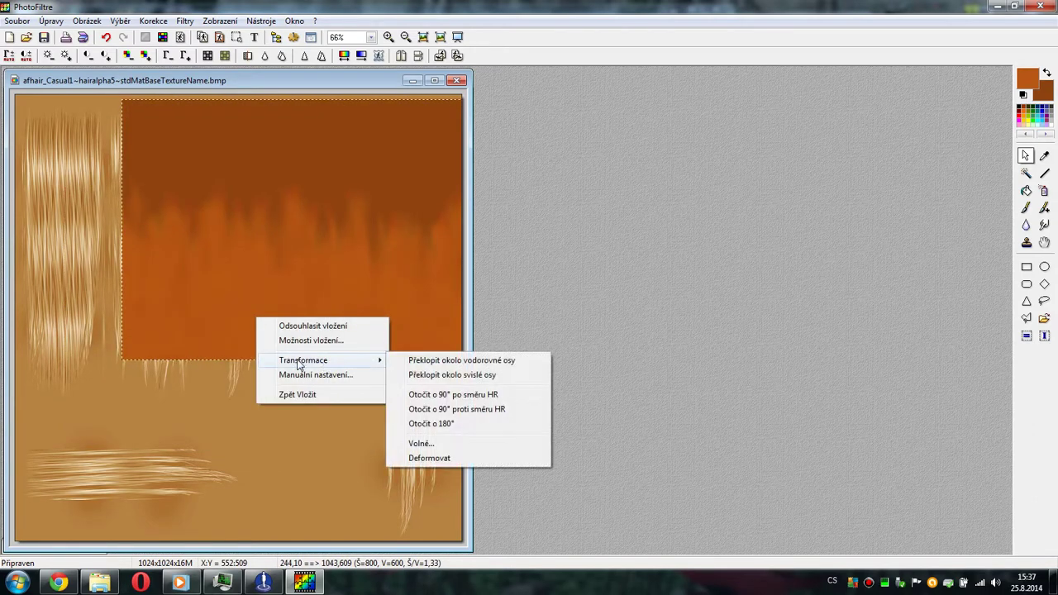
click(463, 434)
- Lower the pasted image's opacity to 90% in the paste options so the hair strands show through
right_click(300, 241)
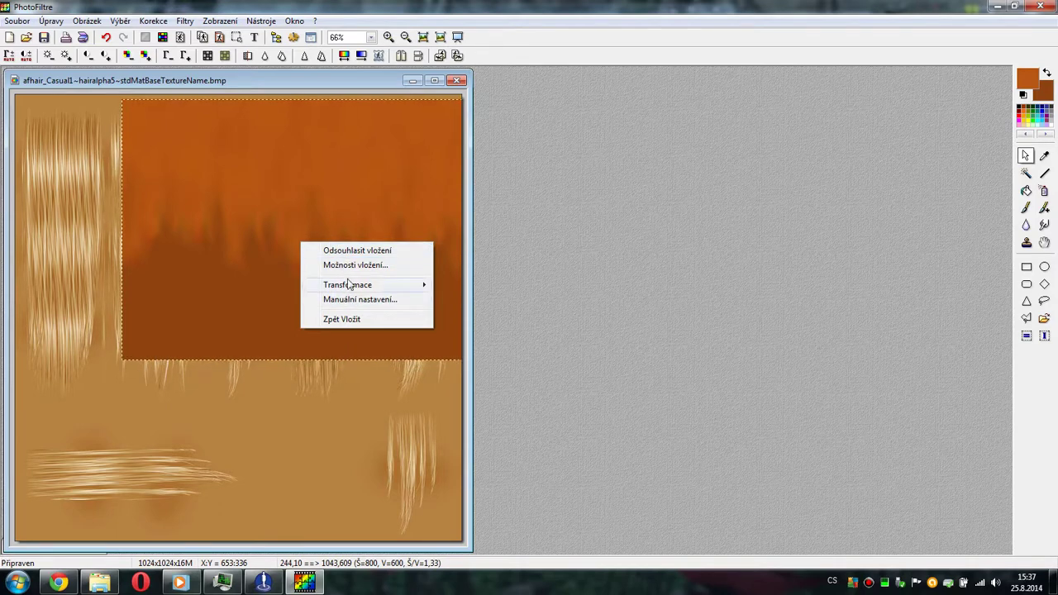
click(348, 266)
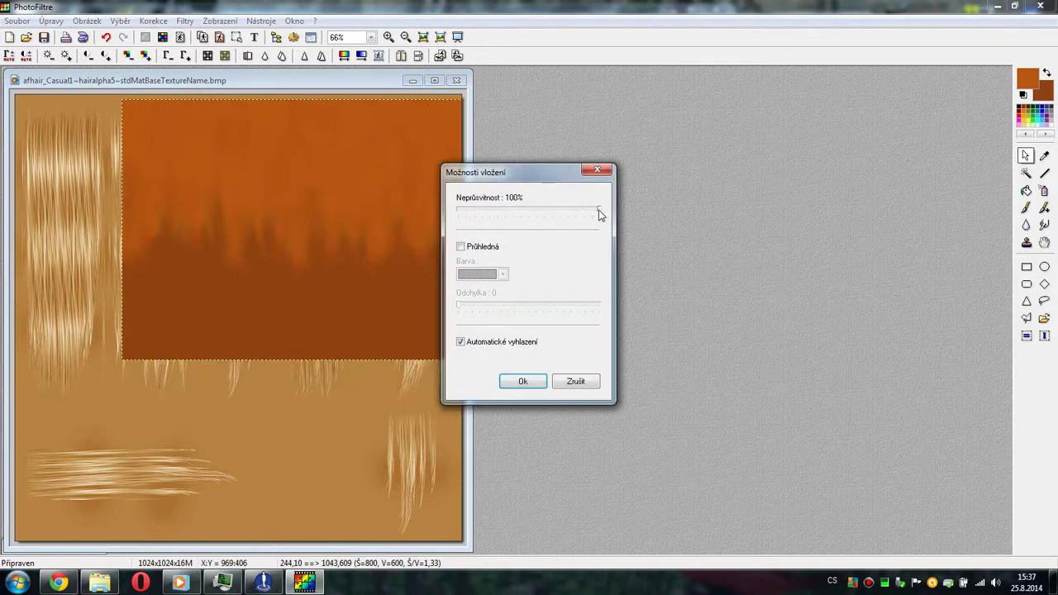
drag(600, 212, 521, 213)
click(522, 382)
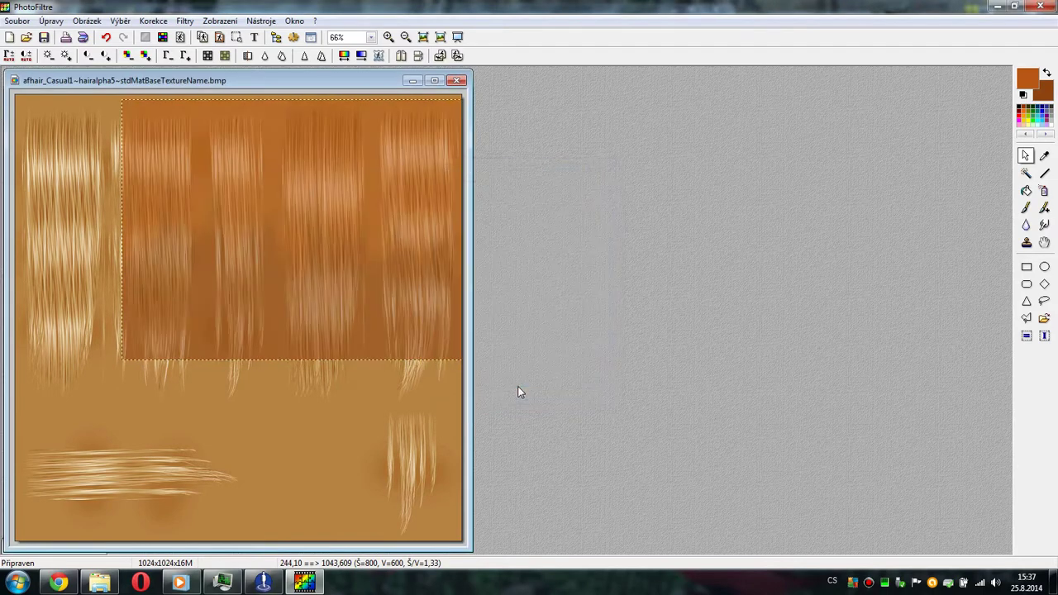
right_click(248, 201)
click(307, 222)
drag(531, 213, 585, 213)
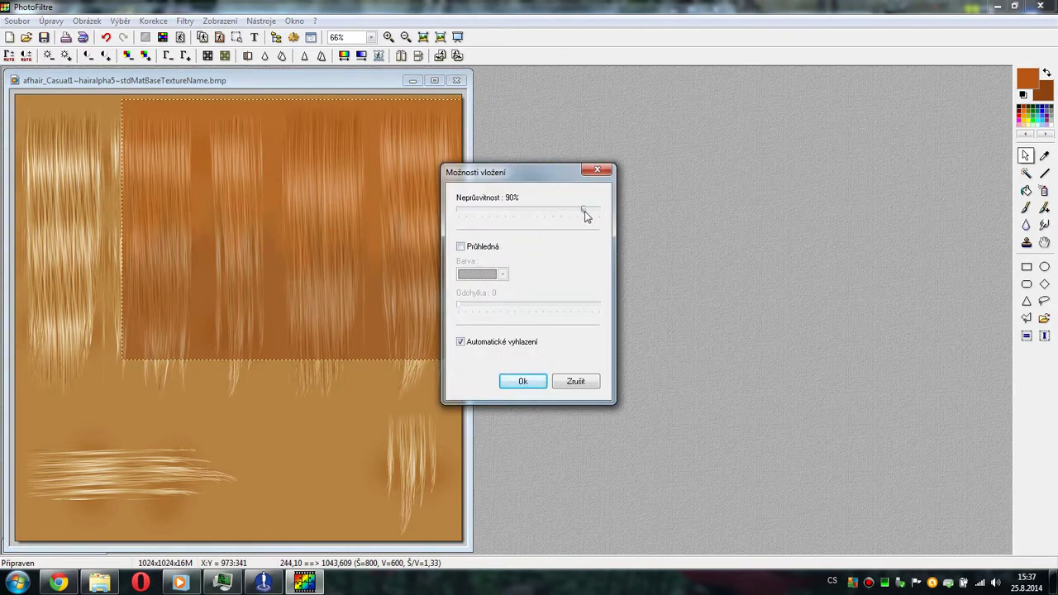
click(523, 382)
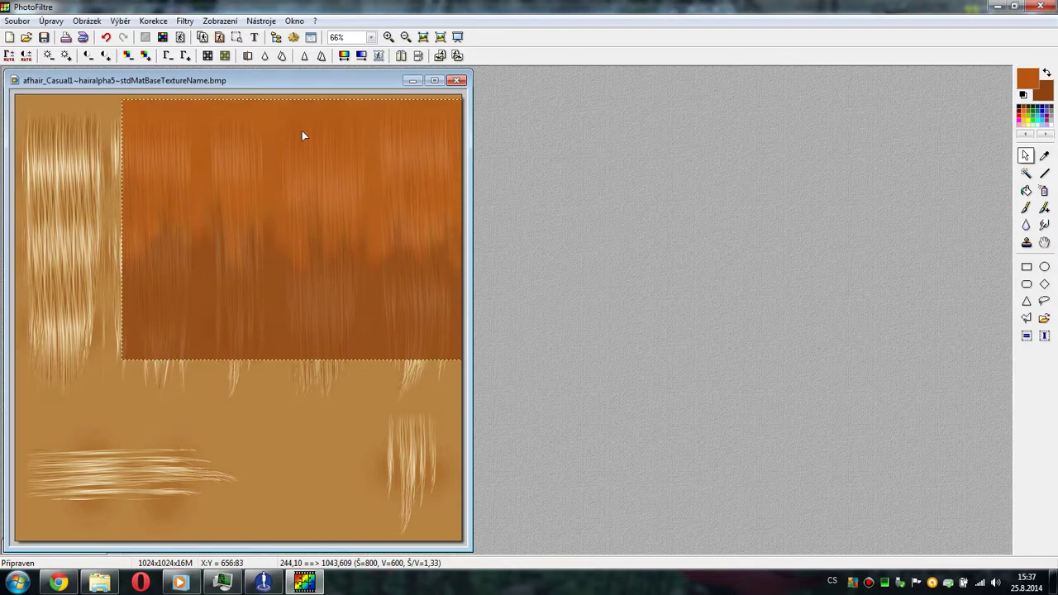
- Stretch the semi-transparent brown image to about 1066 x 693 px over all the upper strands and commit the paste
drag(302, 136, 321, 178)
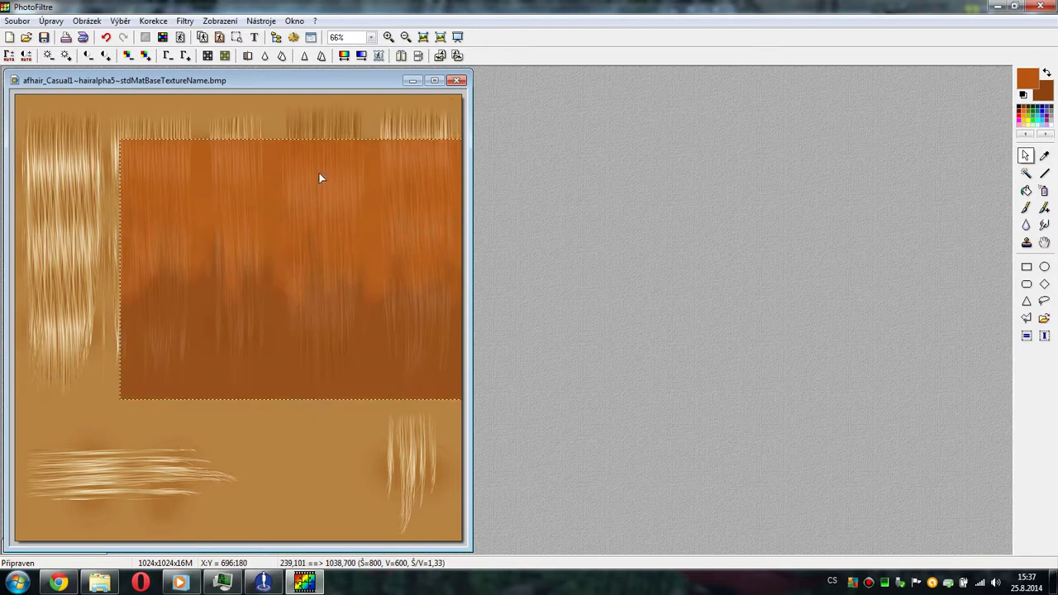
drag(319, 139, 319, 98)
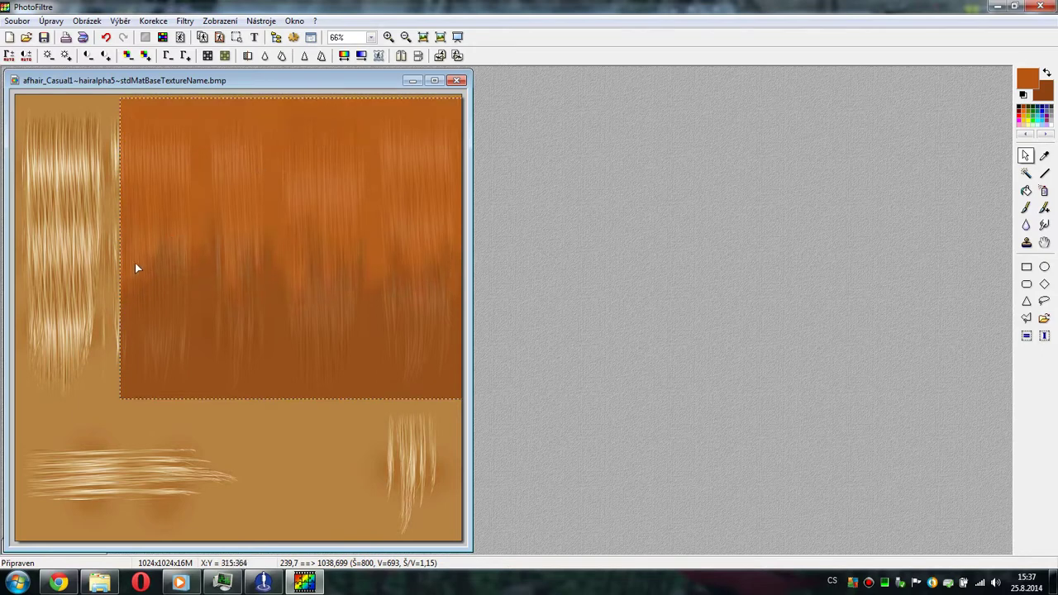
drag(121, 273, 20, 307)
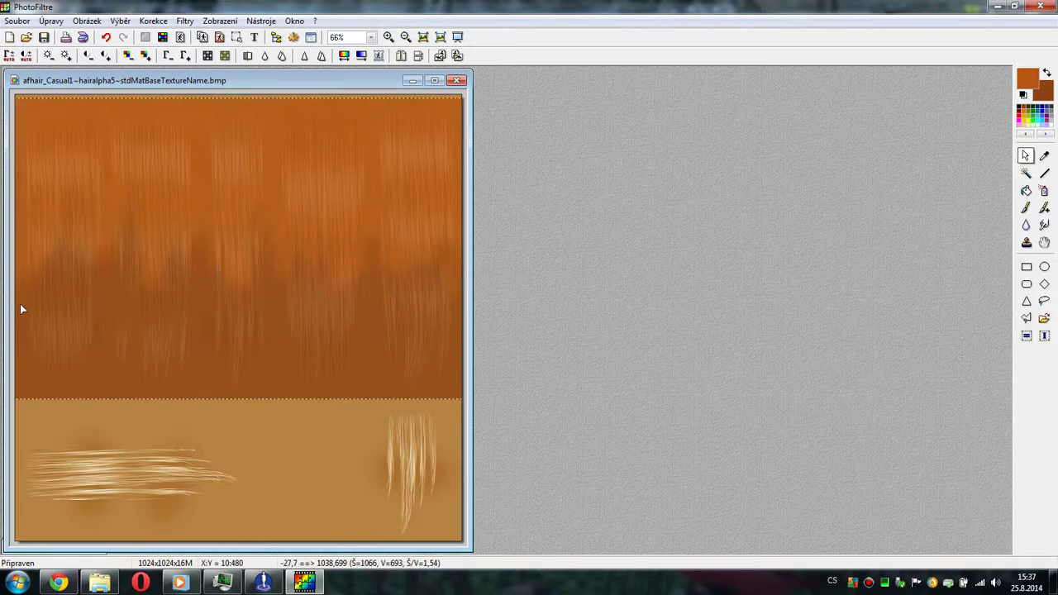
right_click(138, 333)
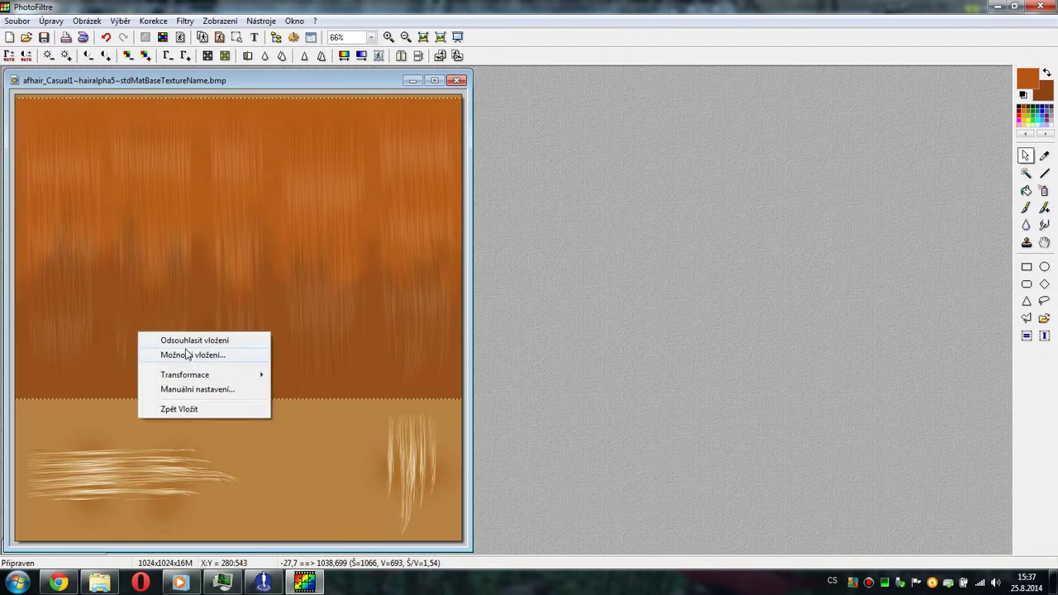
click(193, 340)
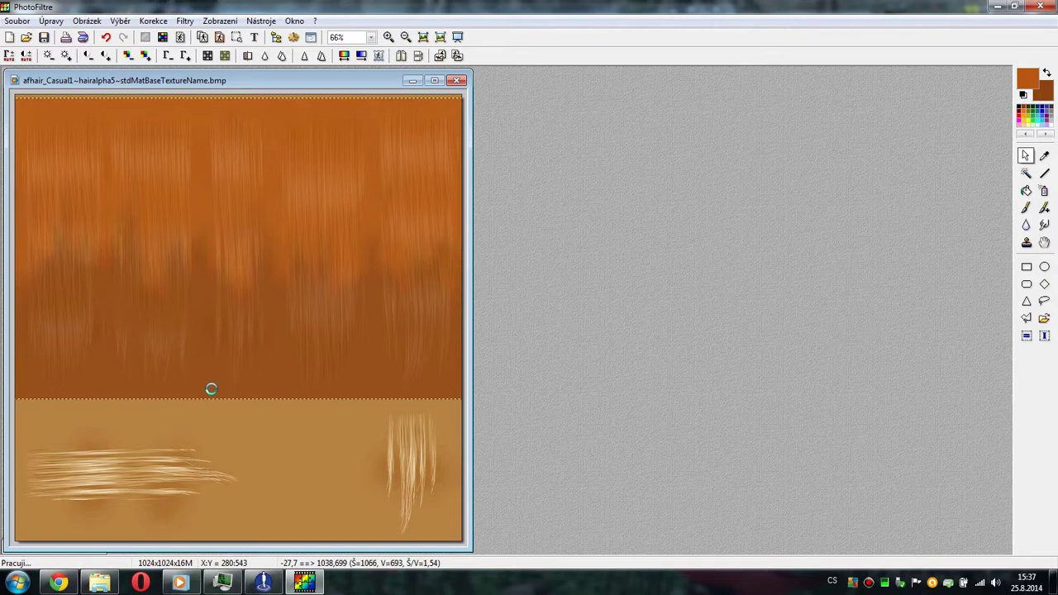
- Paste the brown image into the texture again and rotate it 90° clockwise
right_click(278, 448)
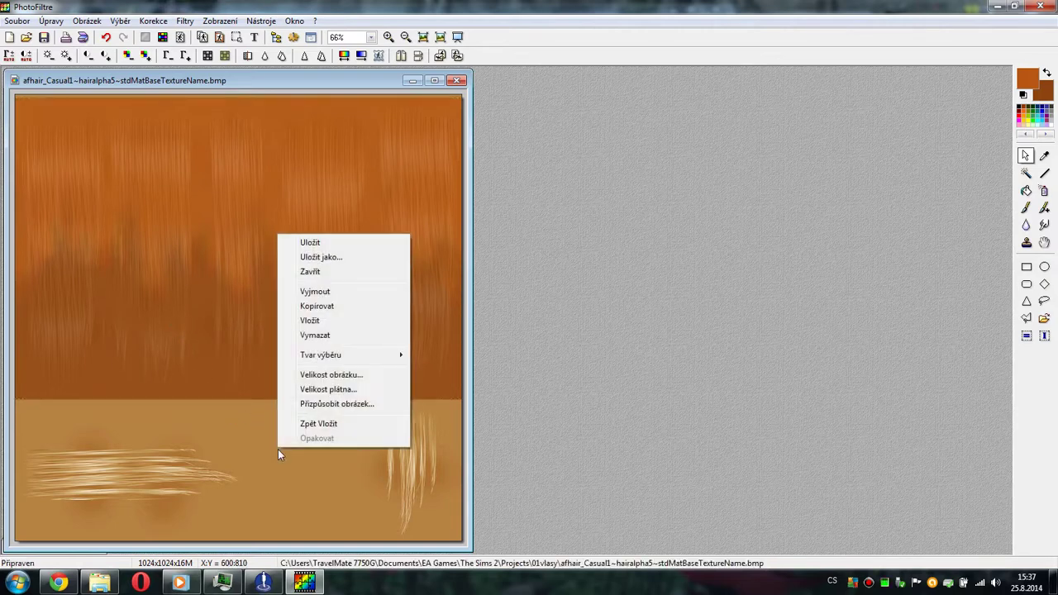
click(312, 329)
right_click(274, 356)
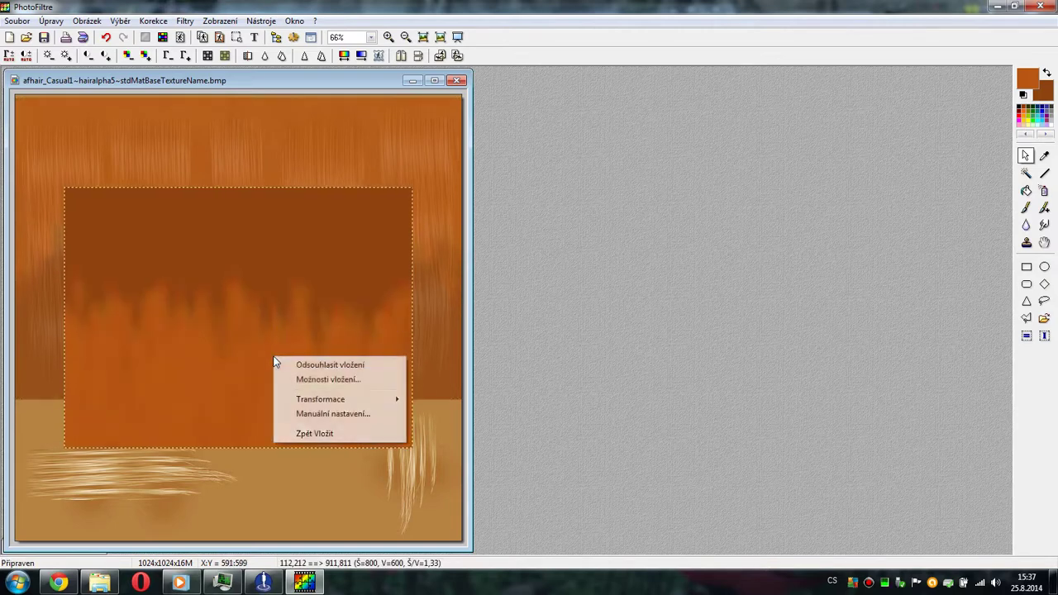
click(314, 381)
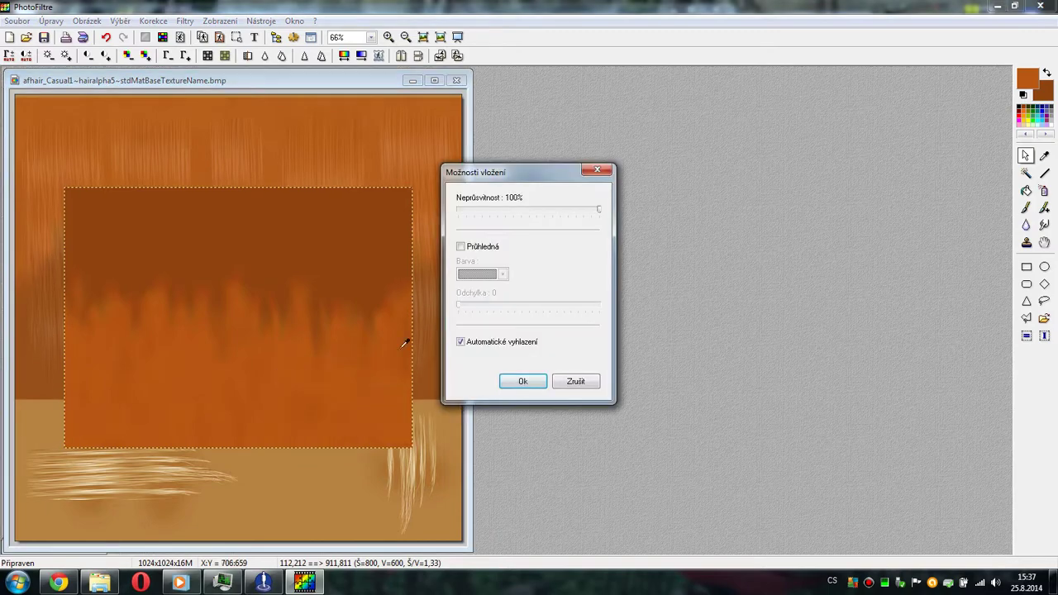
click(533, 381)
right_click(249, 361)
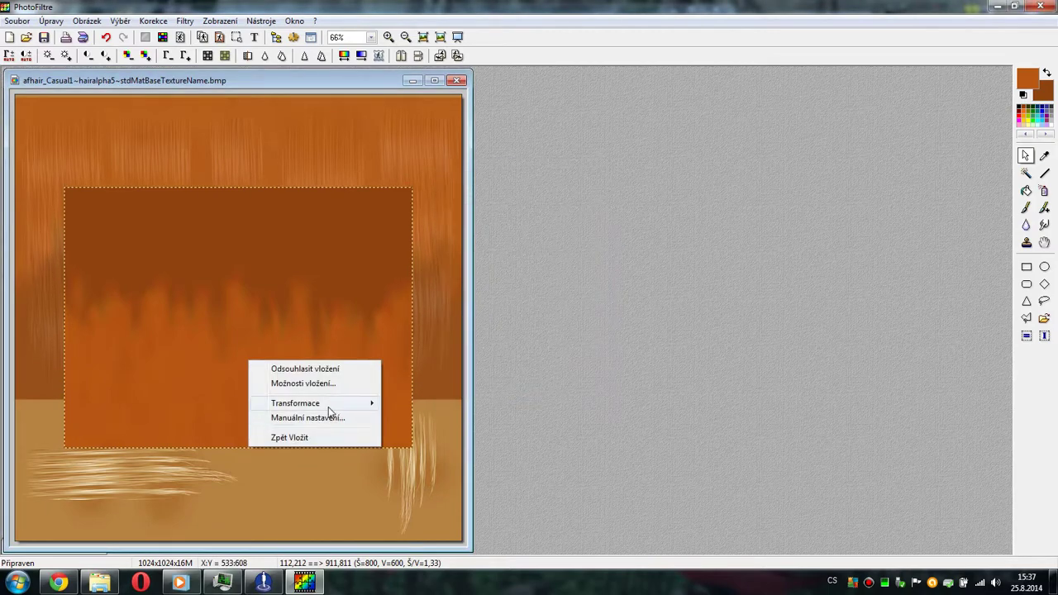
mouse_move(331, 407)
click(444, 437)
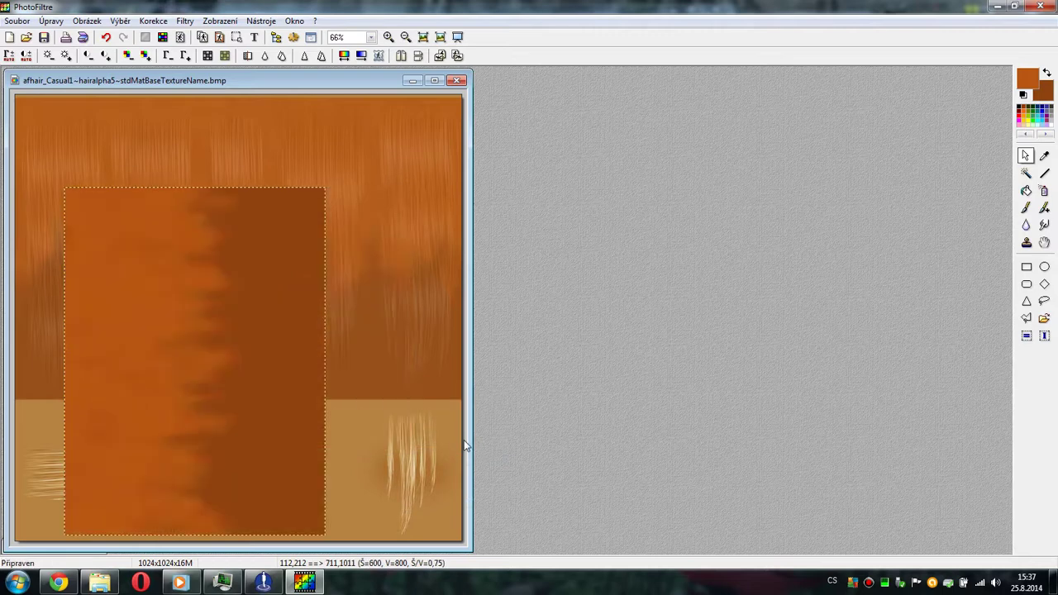
- Shrink the rotated brown image to about 600 x 381 px and place it over the horizontal strands below the recolored area
drag(191, 415, 160, 358)
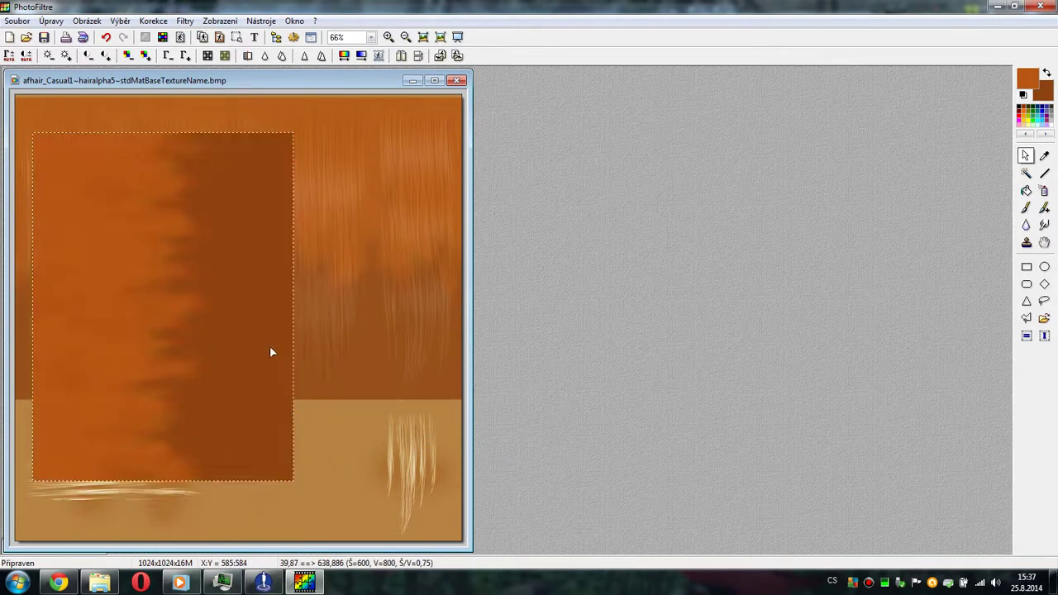
drag(195, 173, 193, 356)
drag(185, 412, 166, 491)
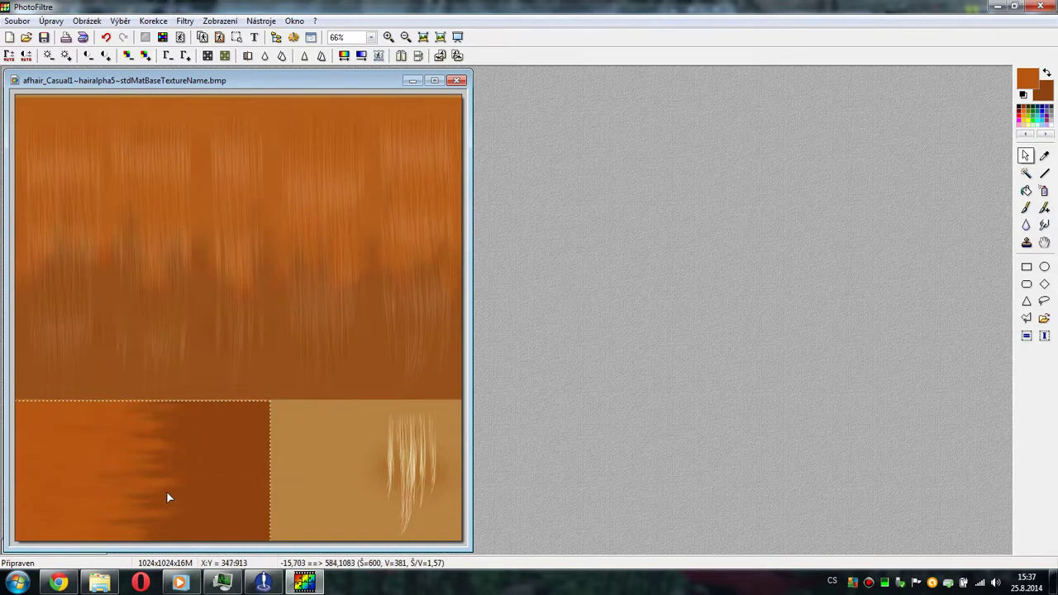
- Set the opacity of the brown image over the horizontal strands to 80% and commit the paste
right_click(167, 488)
click(223, 424)
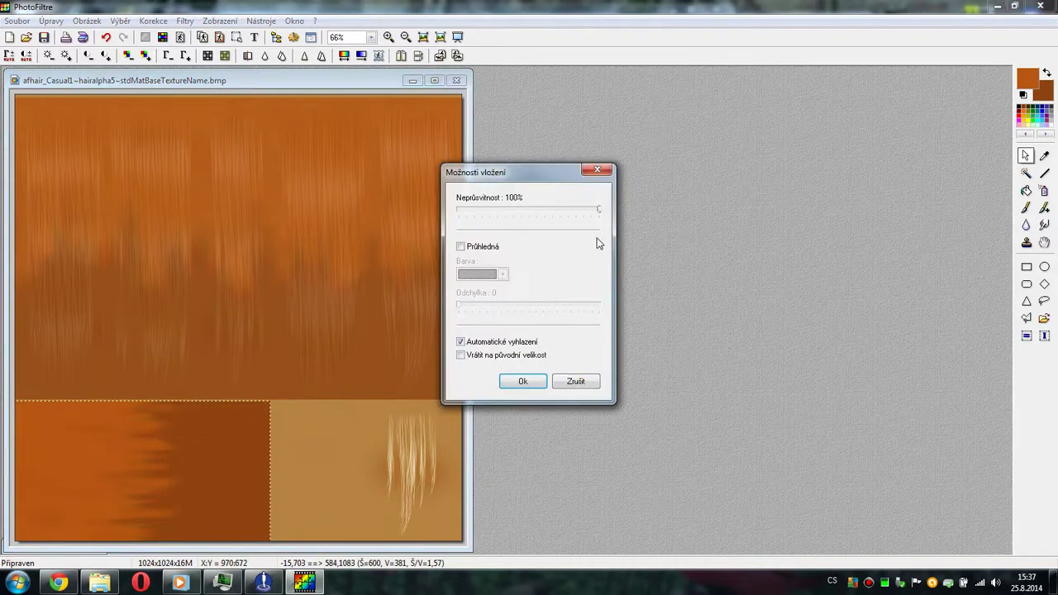
drag(601, 212, 569, 208)
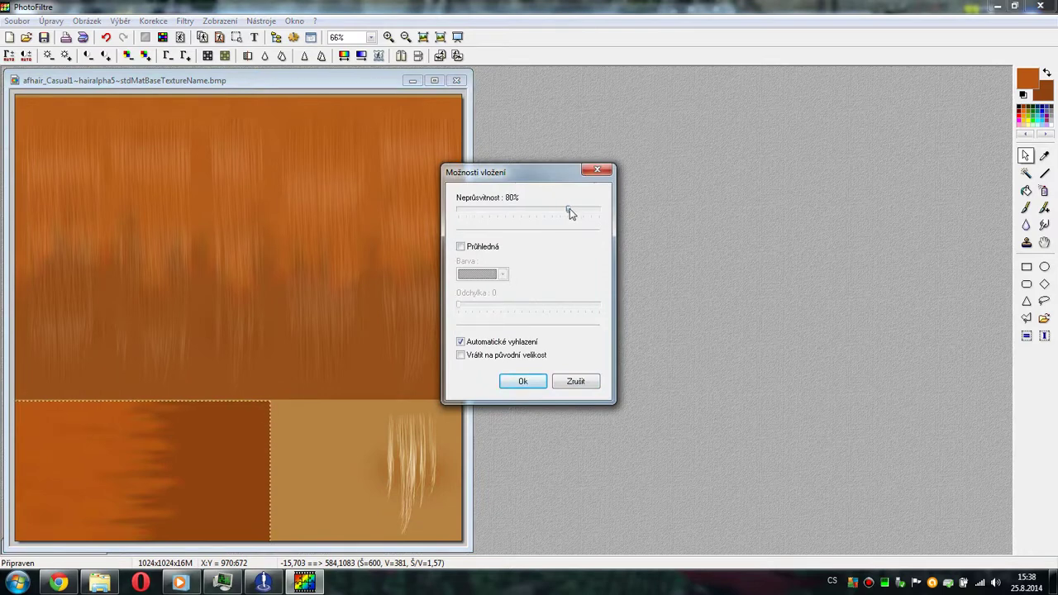
click(523, 382)
right_click(194, 454)
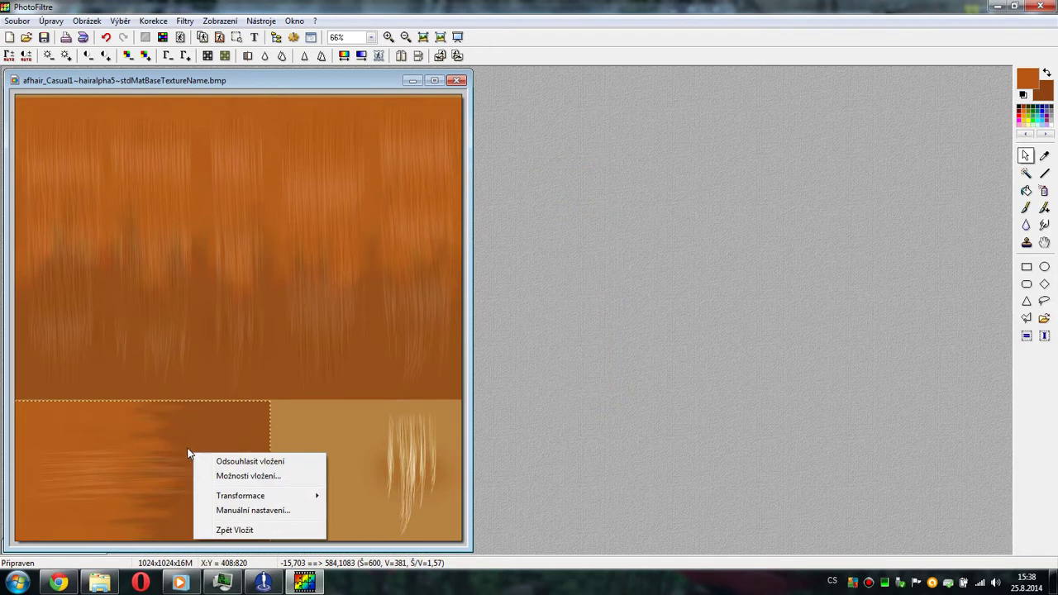
click(248, 476)
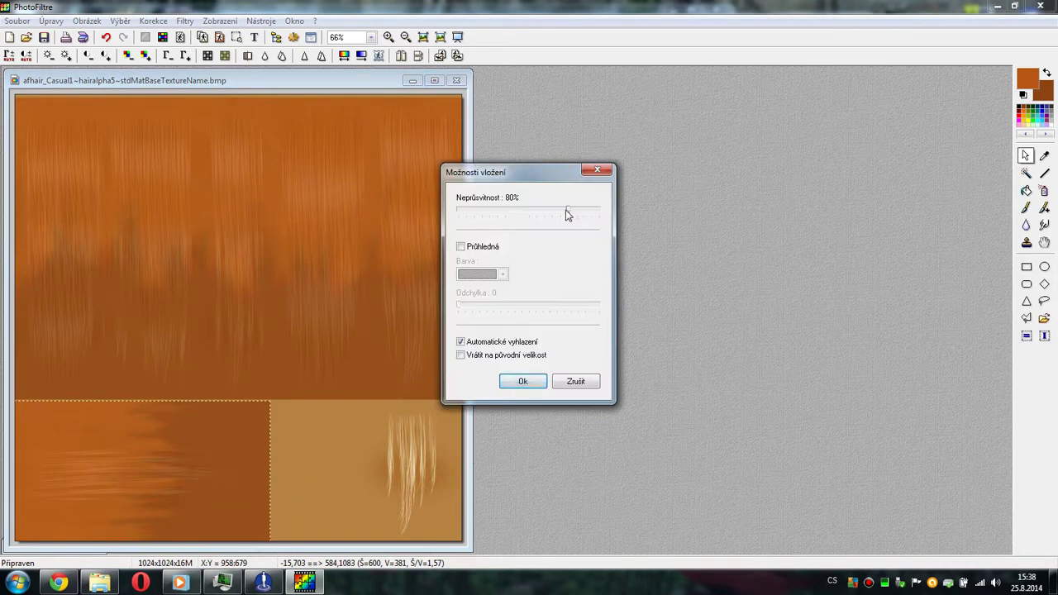
click(517, 384)
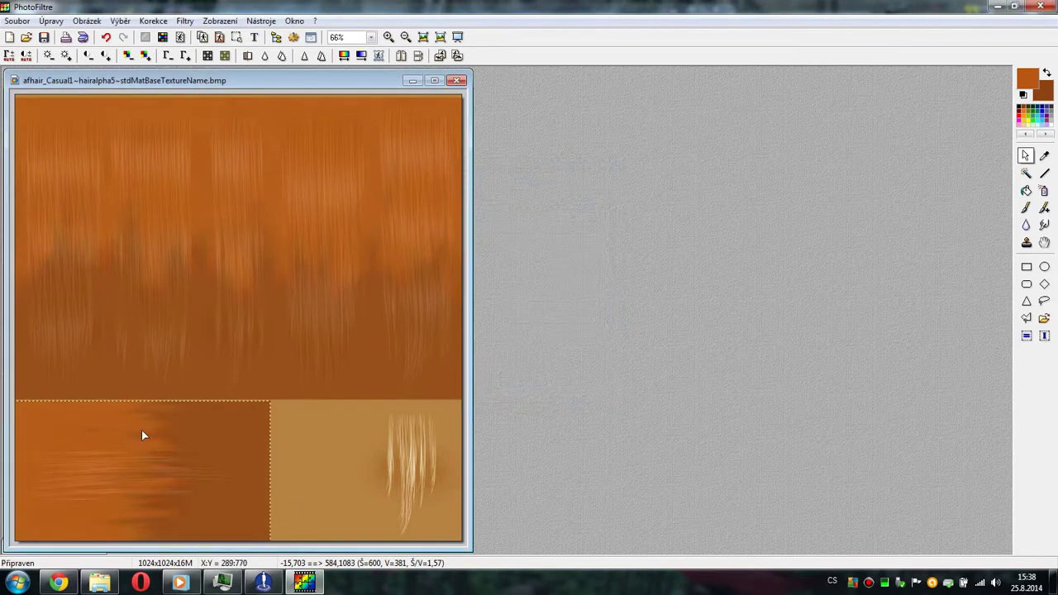
right_click(154, 451)
click(209, 461)
- Paste the brown image again, shrink it to about 472 x 514 px and position it over the small vertical strands in the texture's lower corner
right_click(385, 428)
click(412, 311)
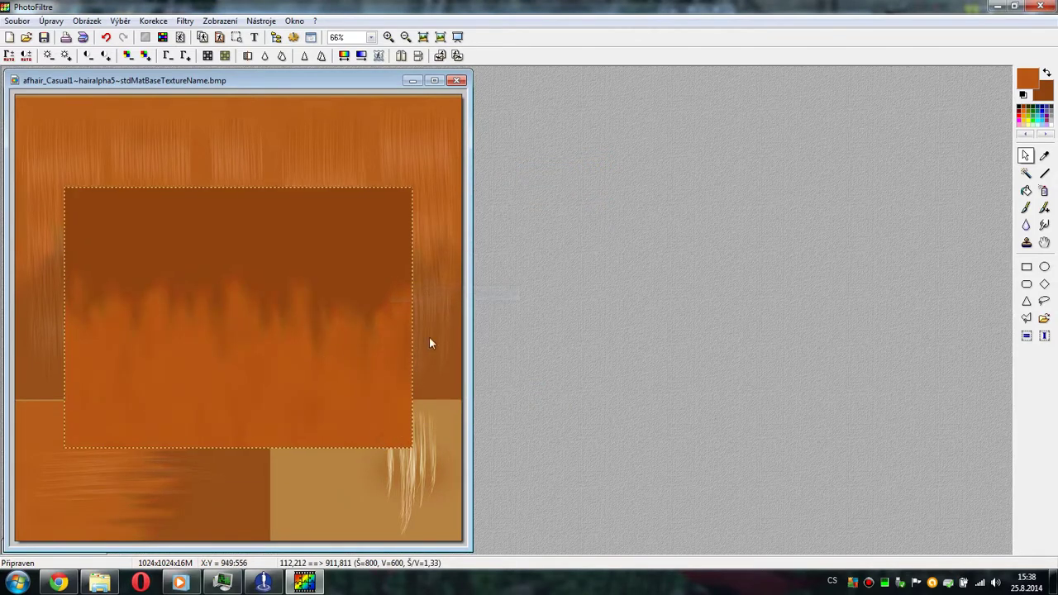
drag(410, 331, 268, 334)
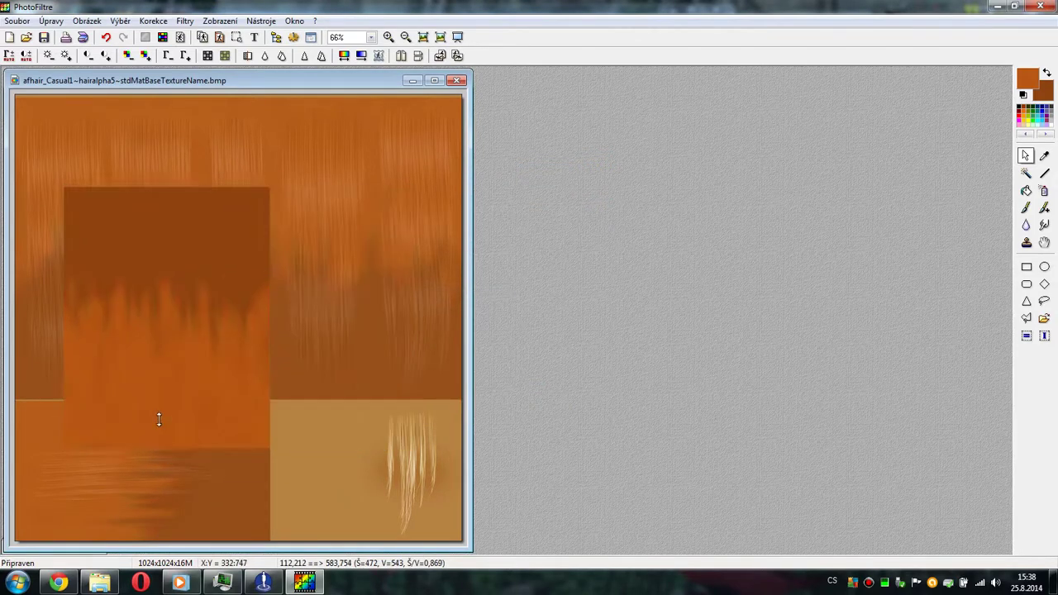
drag(159, 419, 161, 381)
drag(463, 517, 429, 482)
- Flip the newly pasted brown image about its vertical axis
right_click(429, 482)
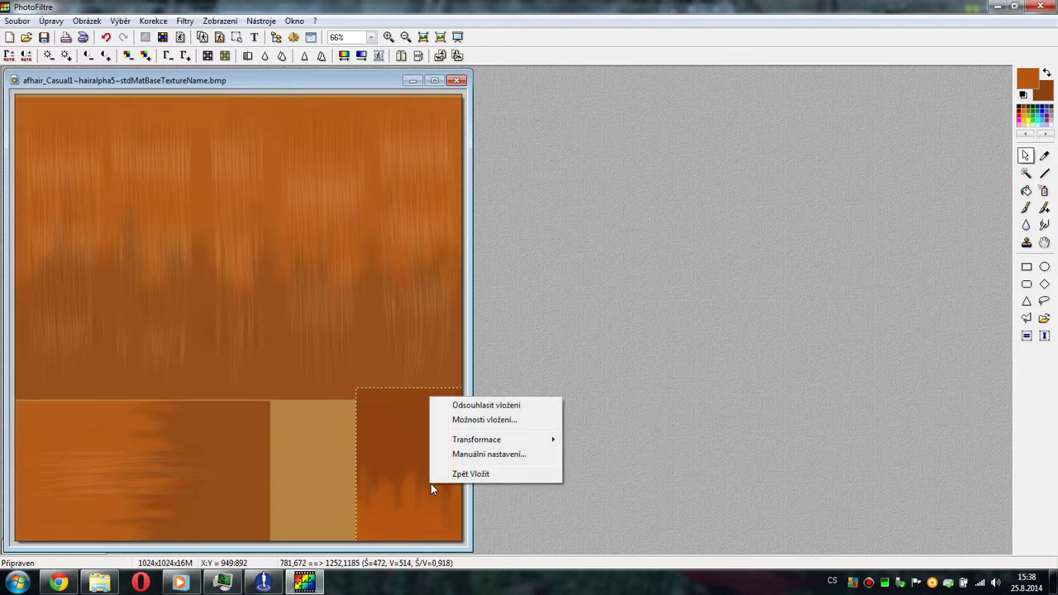
mouse_move(479, 445)
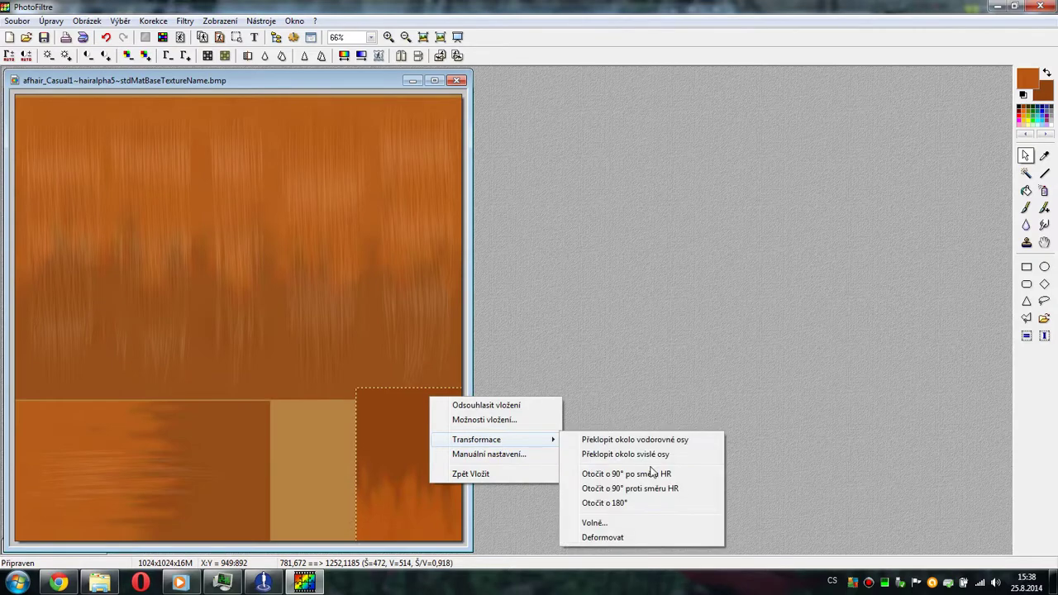
click(625, 455)
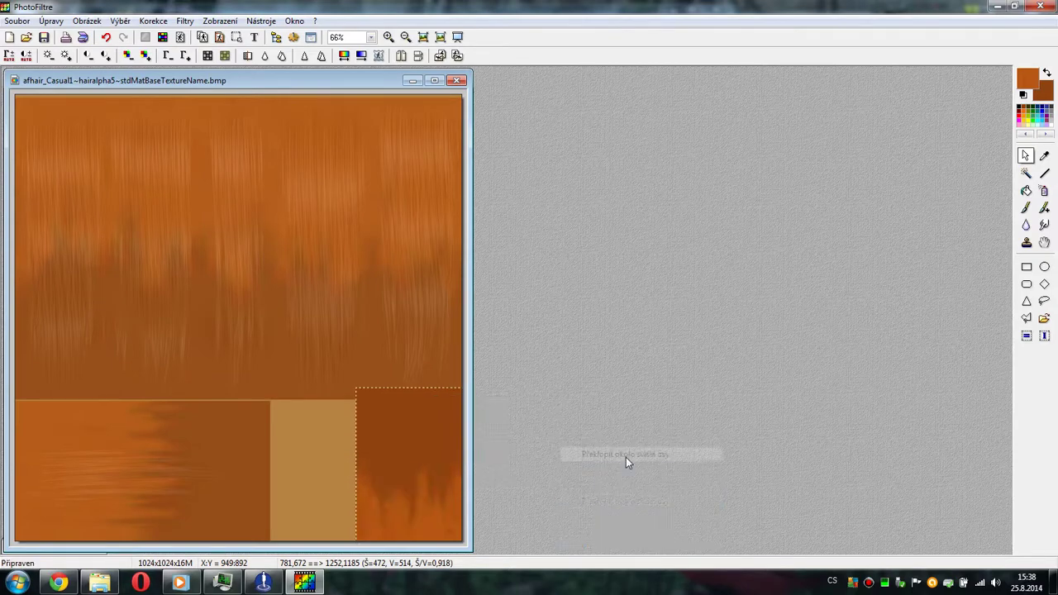
right_click(366, 456)
click(459, 478)
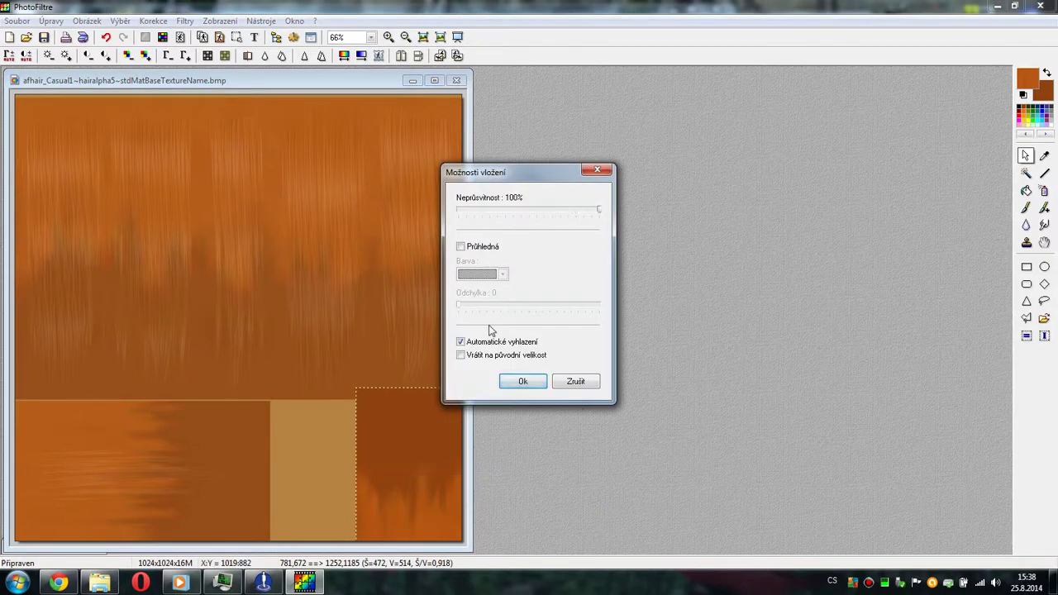
click(575, 381)
- Rotate the pasted brown image over the small vertical strands by 180°
right_click(415, 465)
mouse_move(450, 507)
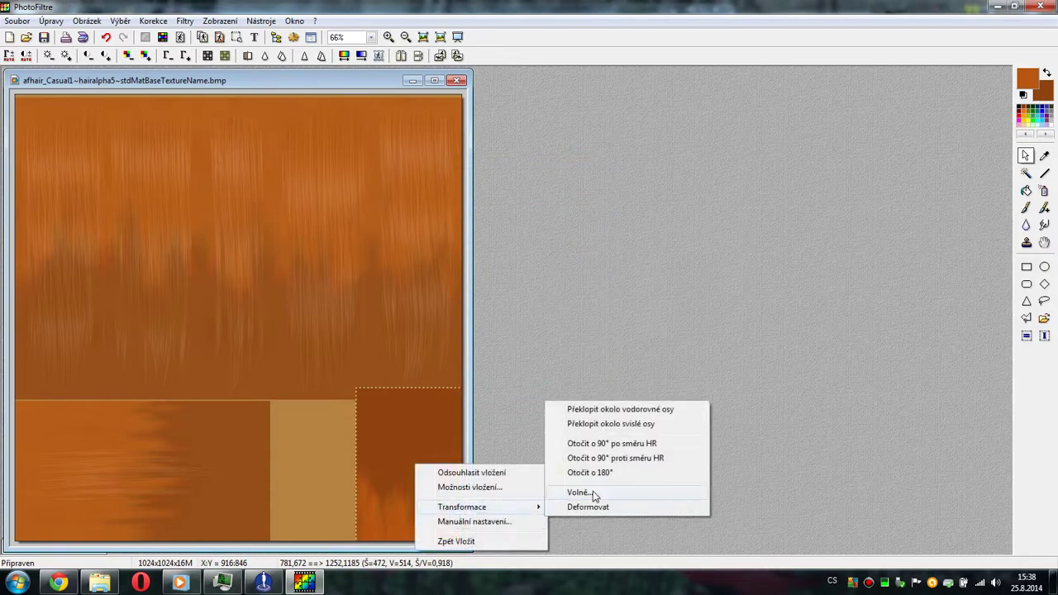
click(594, 472)
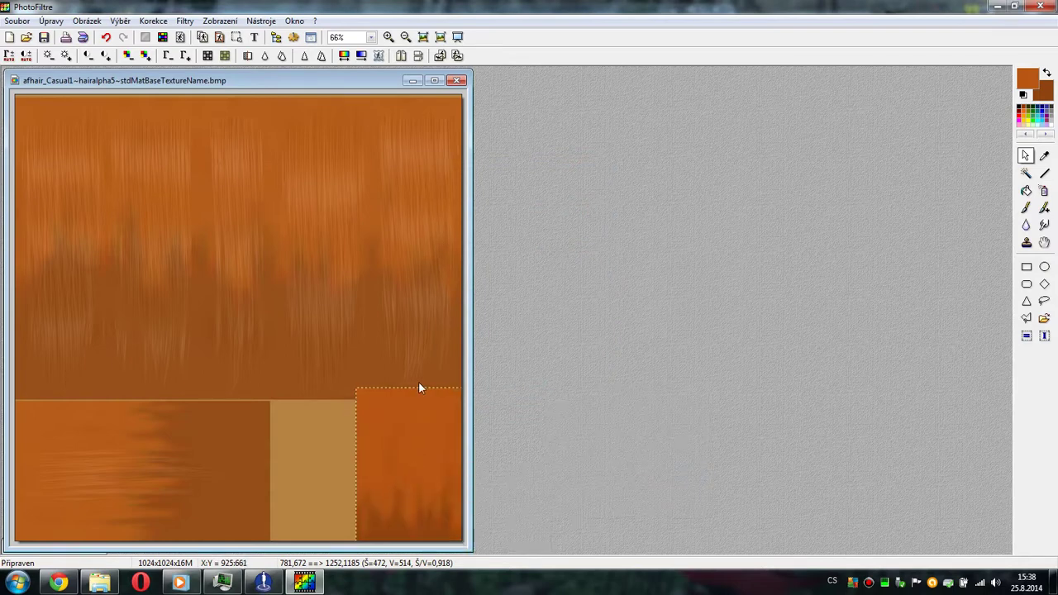
- Reduce the pasted image's height to about 310 px and fit it over the small vertical strands
drag(418, 389, 417, 478)
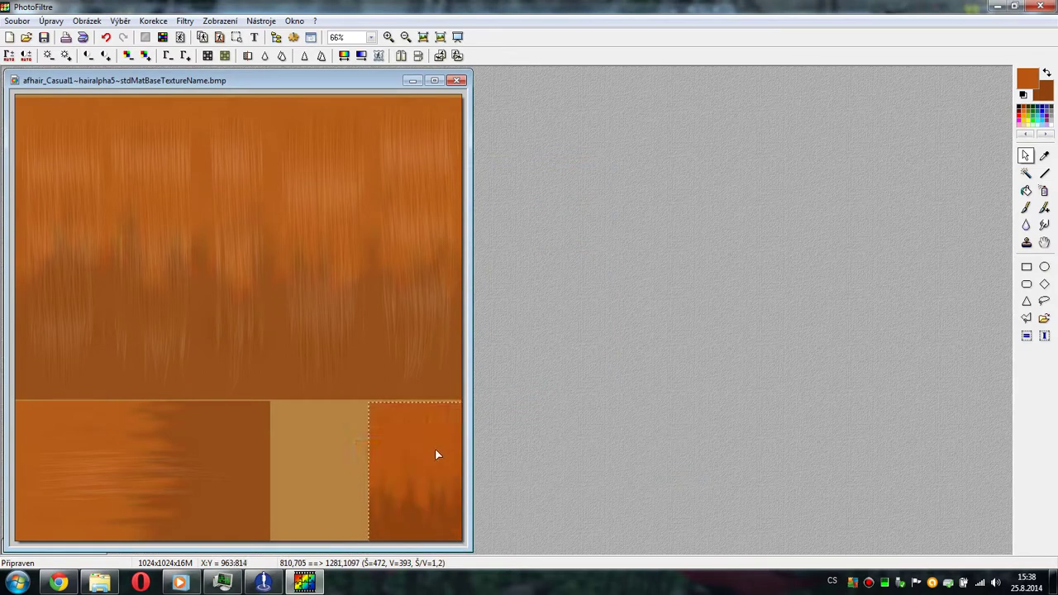
right_click(437, 455)
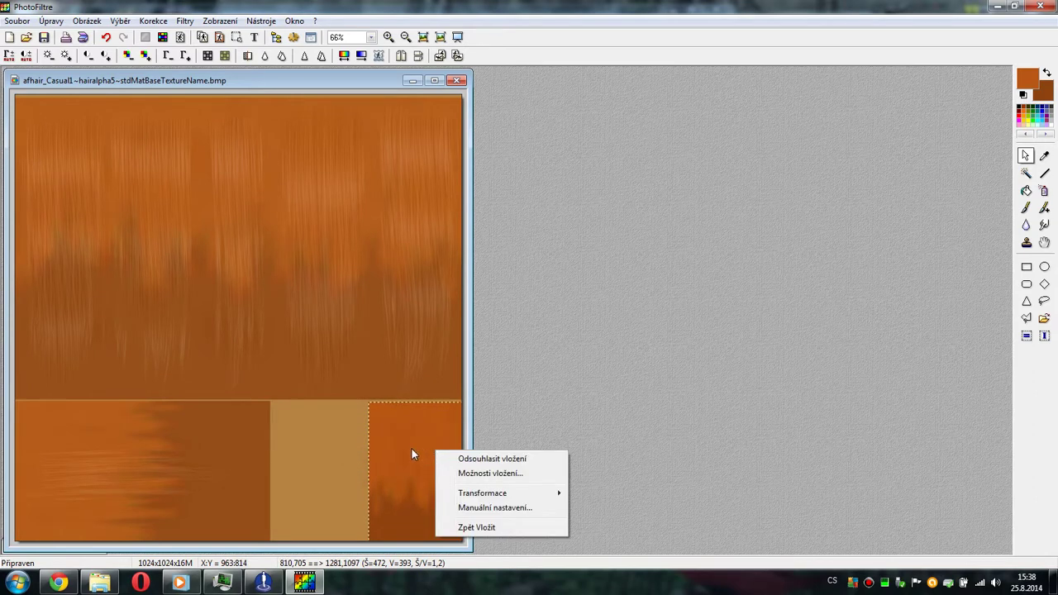
click(413, 428)
mouse_move(413, 438)
mouse_down()
mouse_move(422, 461)
mouse_move(418, 442)
mouse_up()
double_click(418, 442)
click(539, 385)
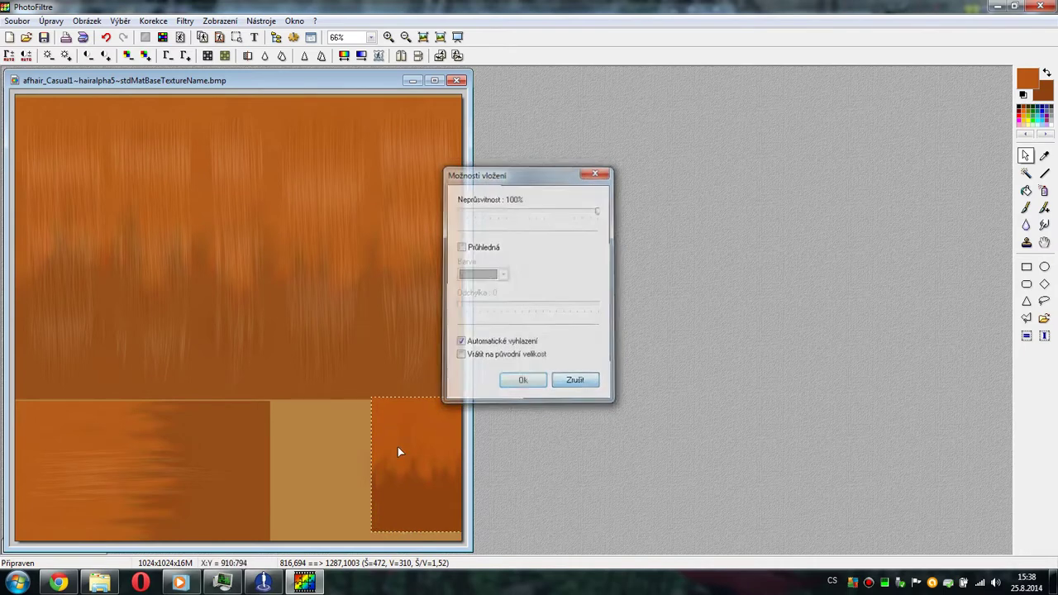
- Set the opacity of the image over the small vertical strands to about 84% and commit the paste
right_click(395, 458)
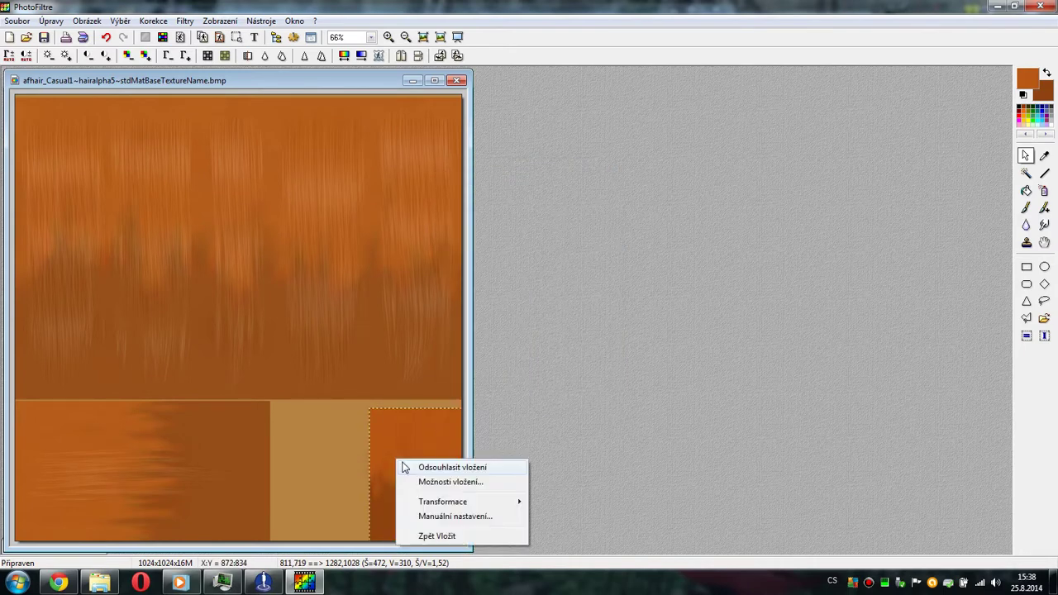
click(454, 482)
drag(601, 215, 577, 215)
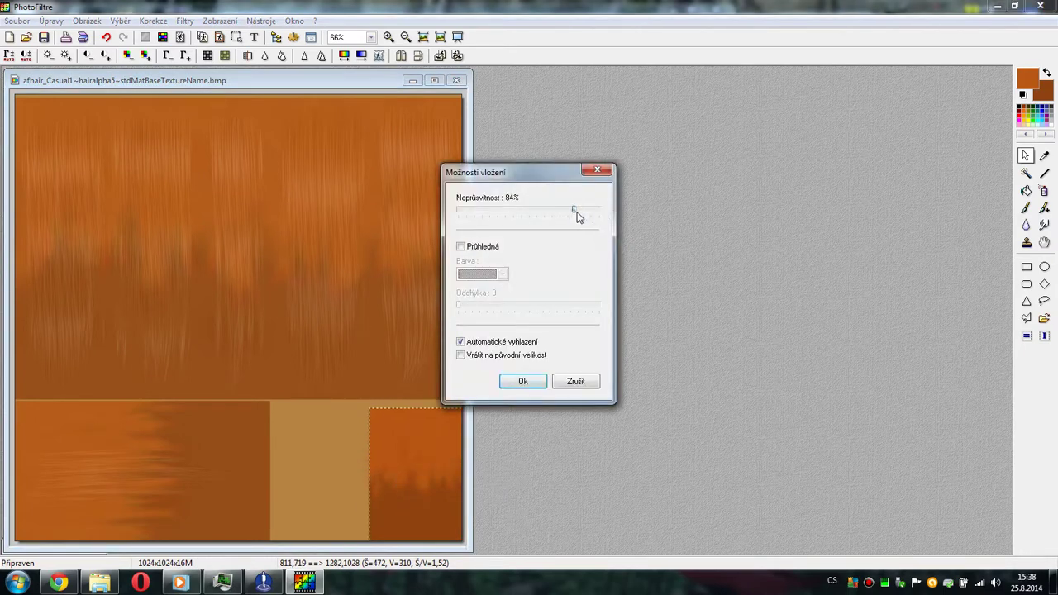
click(522, 381)
right_click(416, 452)
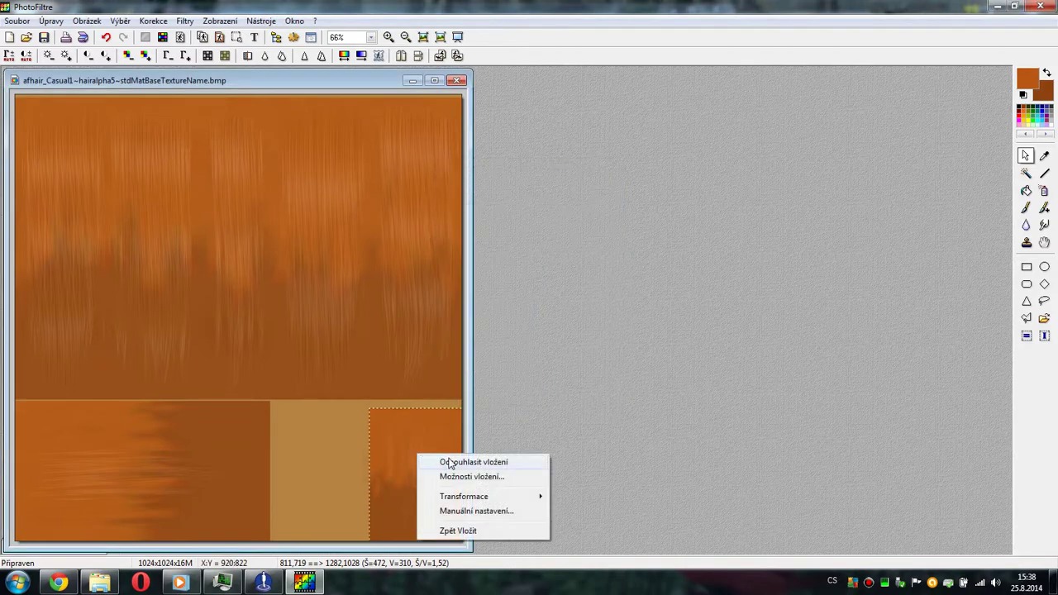
click(451, 462)
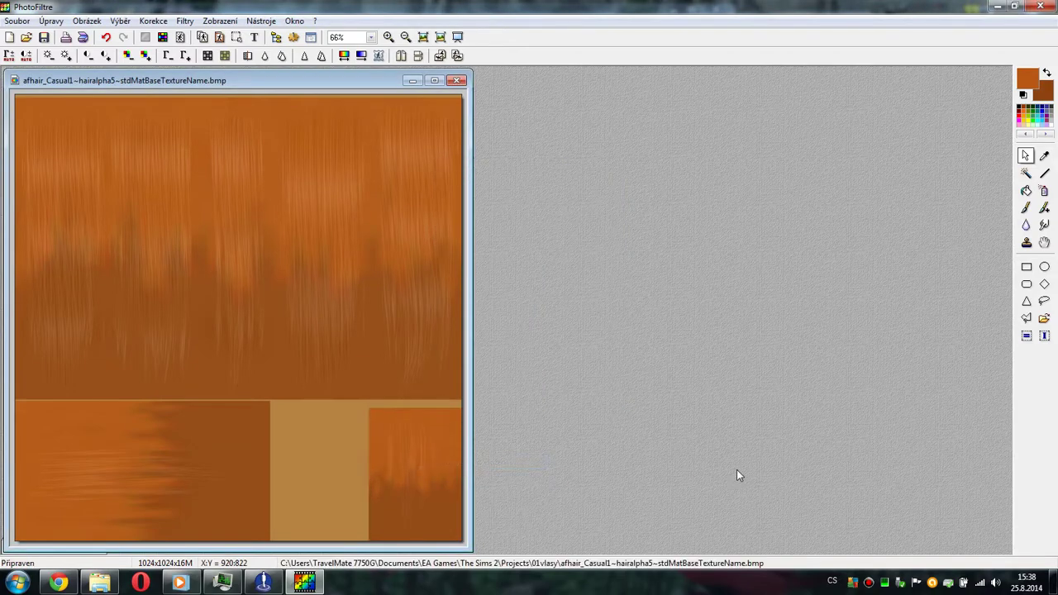
- Adjust the whole texture with Hue/Saturation, shifting the hue to about -1° and altering the saturation
click(156, 21)
click(417, 252)
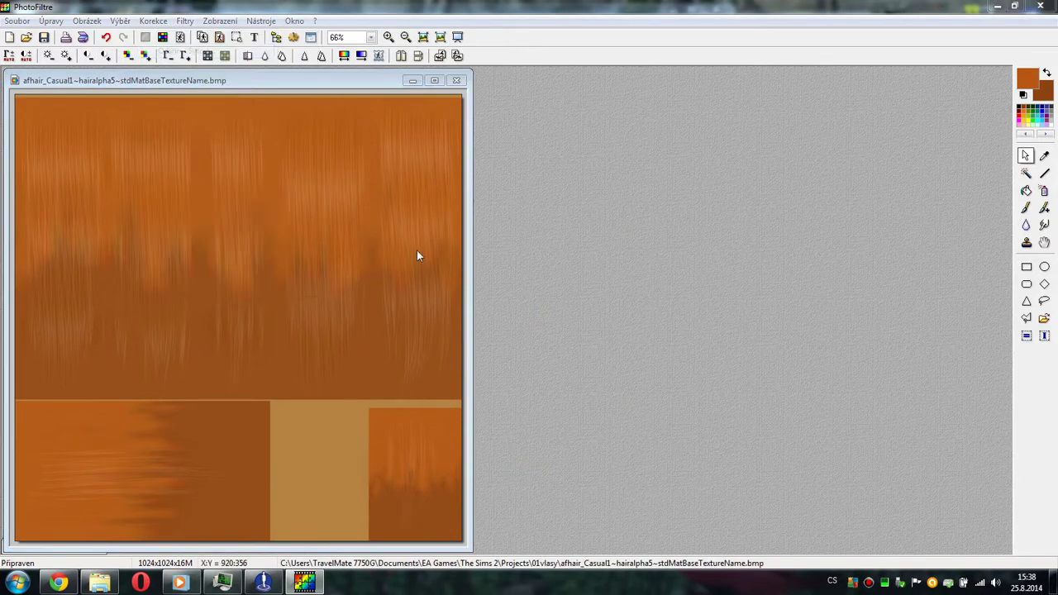
mouse_move(529, 231)
mouse_down()
mouse_move(476, 234)
mouse_move(542, 250)
mouse_move(529, 236)
mouse_up()
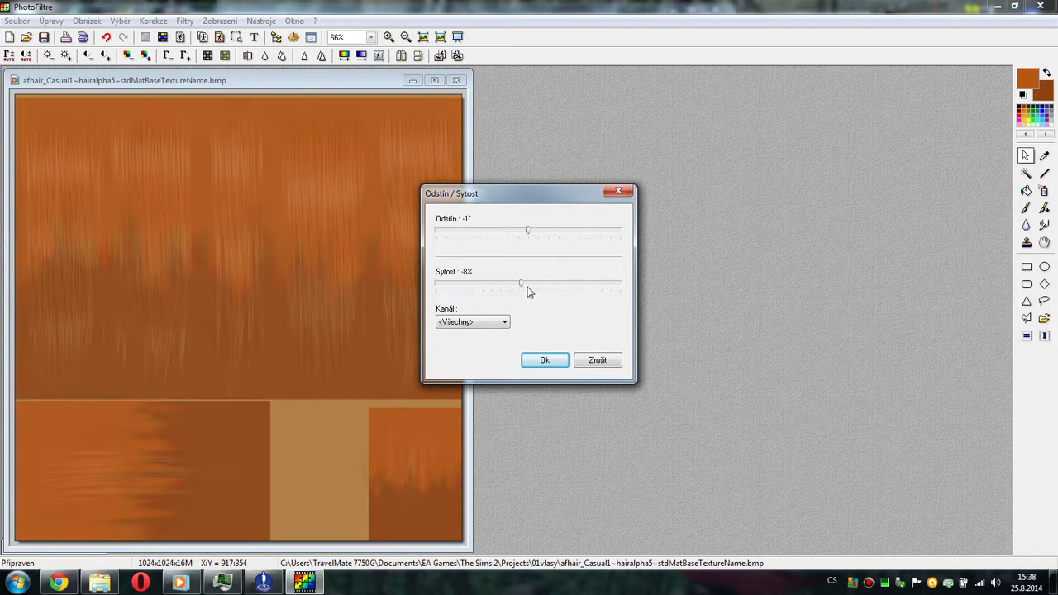
click(543, 363)
- Close the recolored hair texture and save its changes
right_click(334, 357)
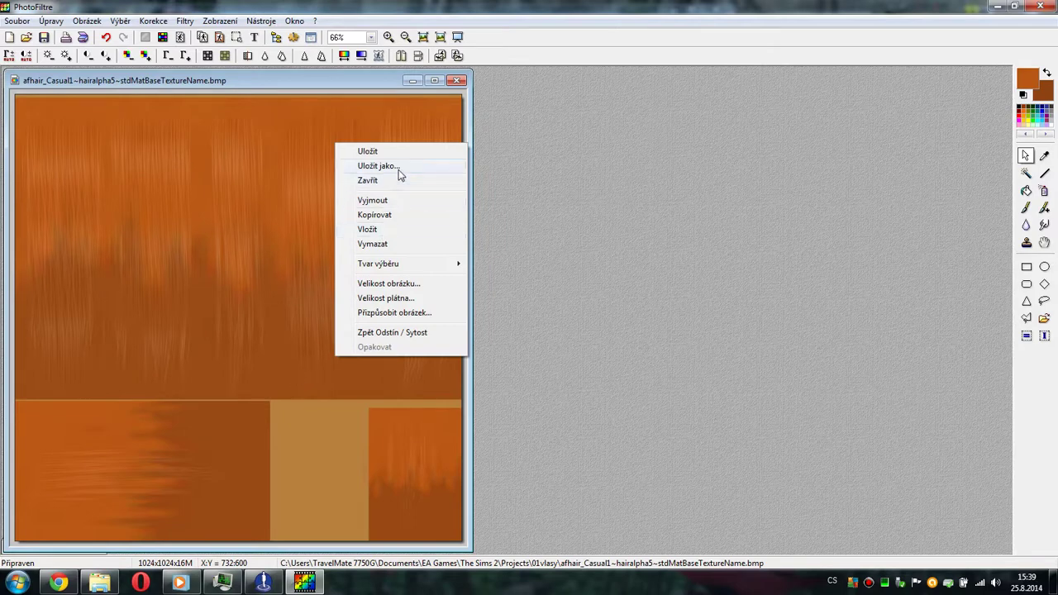
click(430, 180)
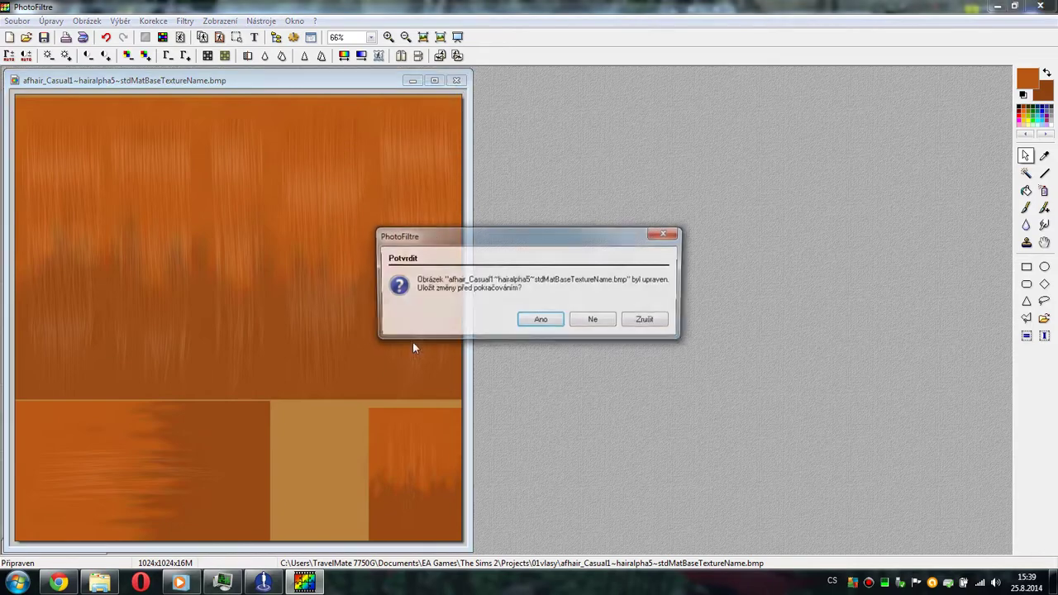
click(533, 321)
- Switch to The Sims 2 Body Shop and reload the textures of project 01vlasy on the model
click(996, 7)
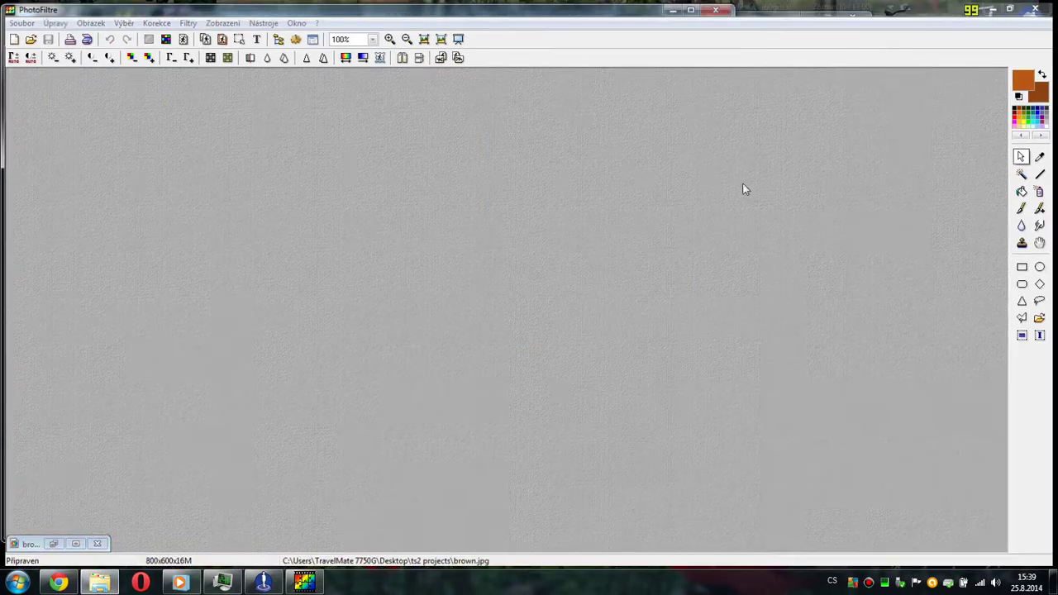
click(671, 9)
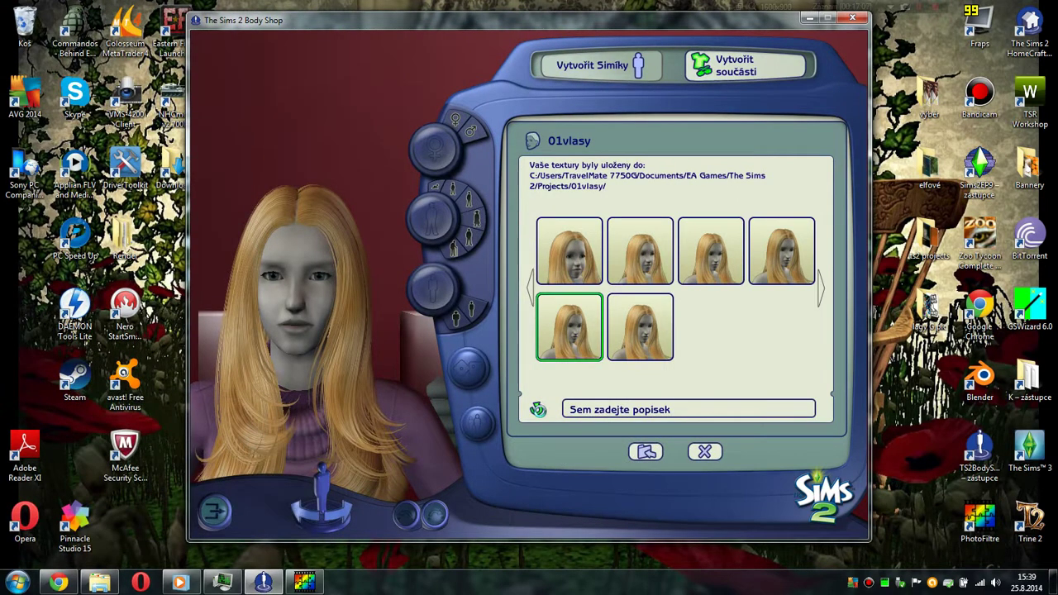
click(537, 409)
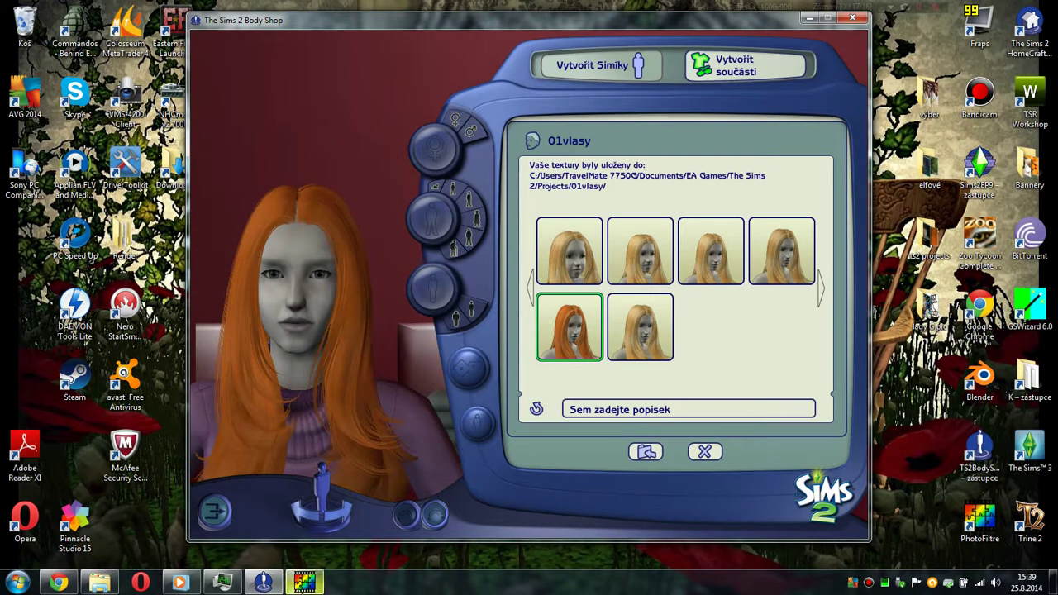
- Close PhotoFiltre, then open afhair_Casual1~hairalpha5~stdMatBaseTextureName from the 01vlasy folder in PhotoFiltre again
click(304, 582)
click(1038, 8)
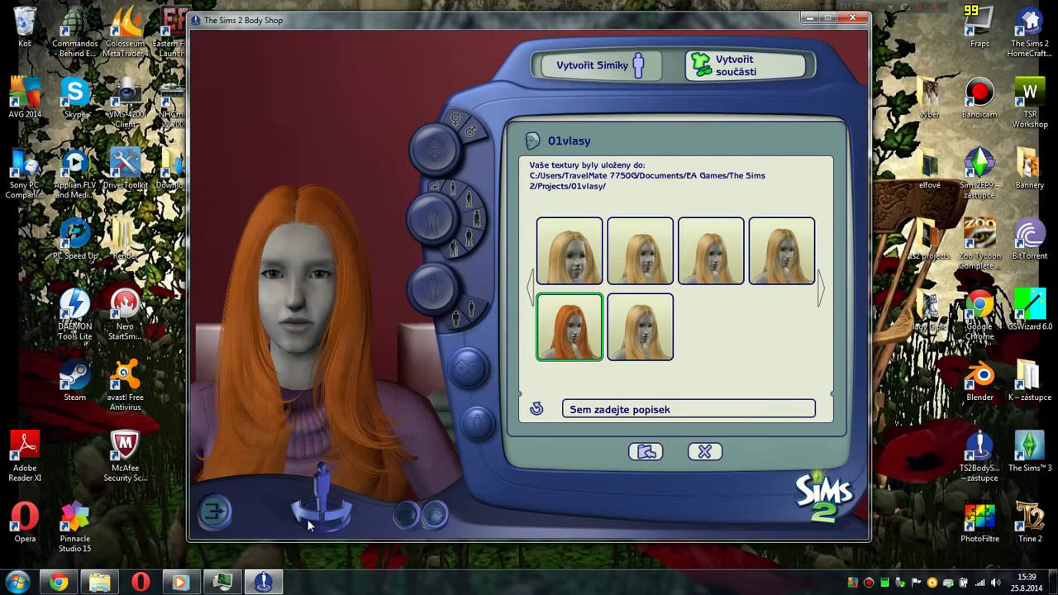
mouse_move(91, 585)
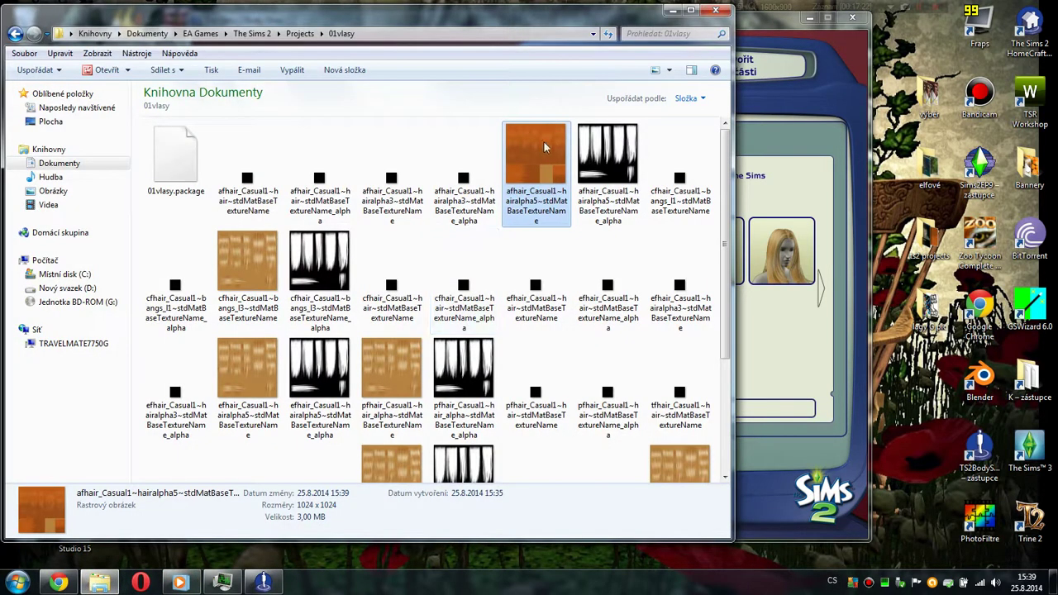
drag(543, 147, 979, 519)
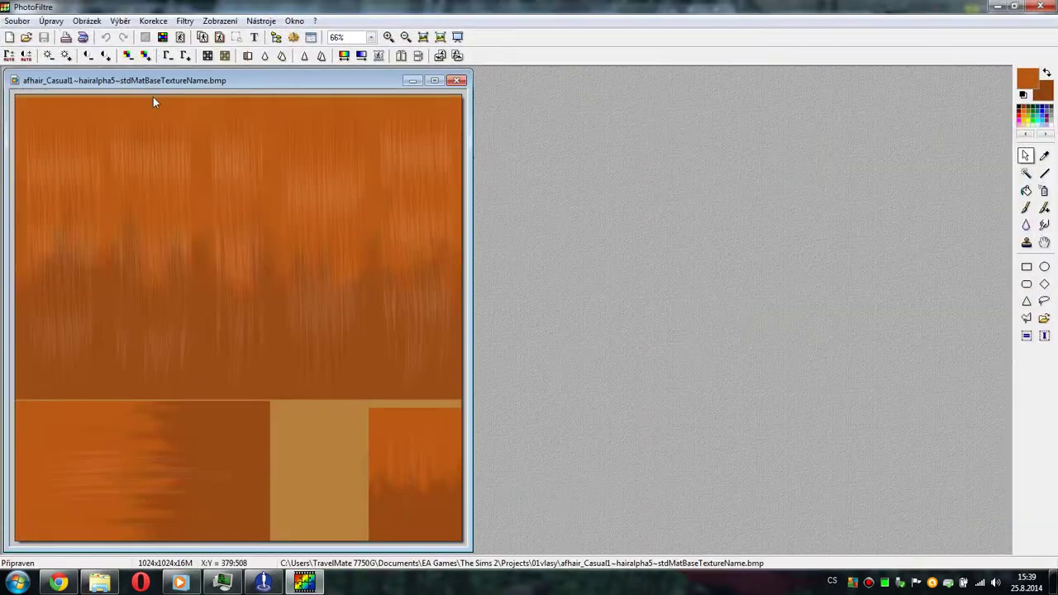
- Raise the texture's contrast to 44%, keeping brightness at 0% on all channels
click(153, 21)
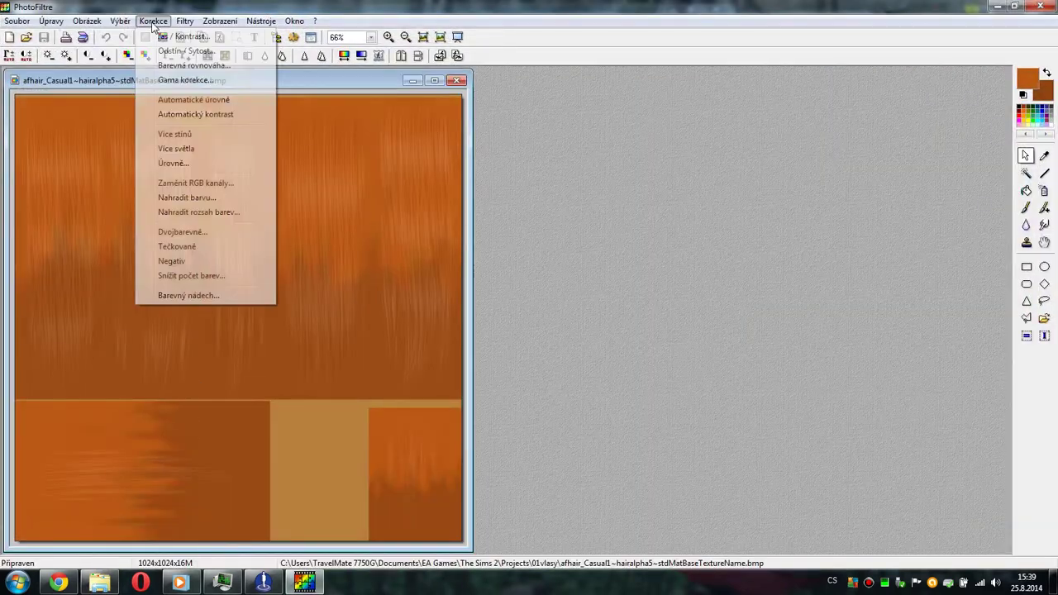
click(177, 37)
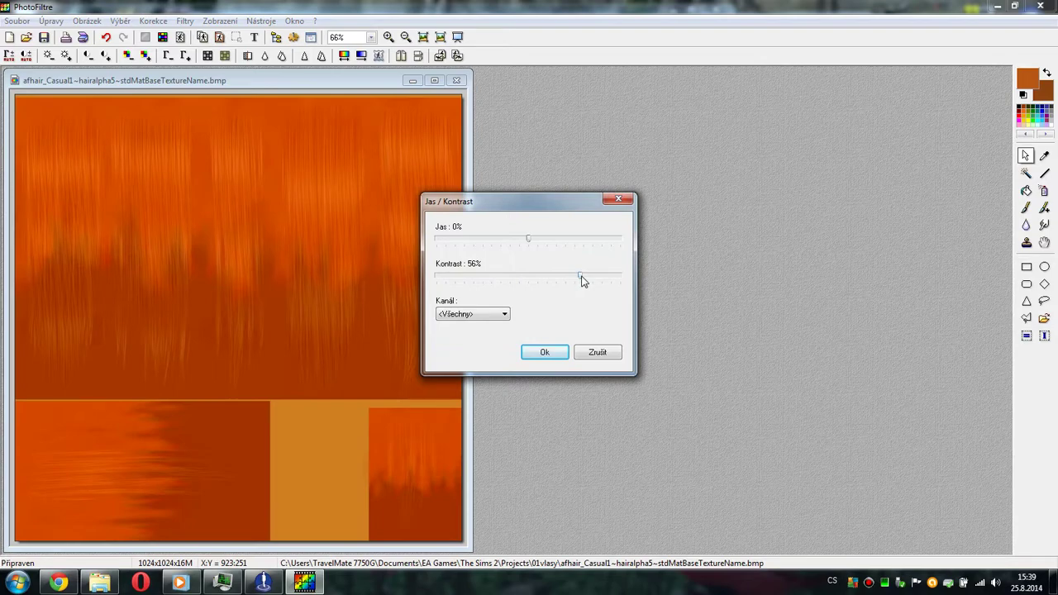
drag(581, 281, 570, 284)
click(552, 353)
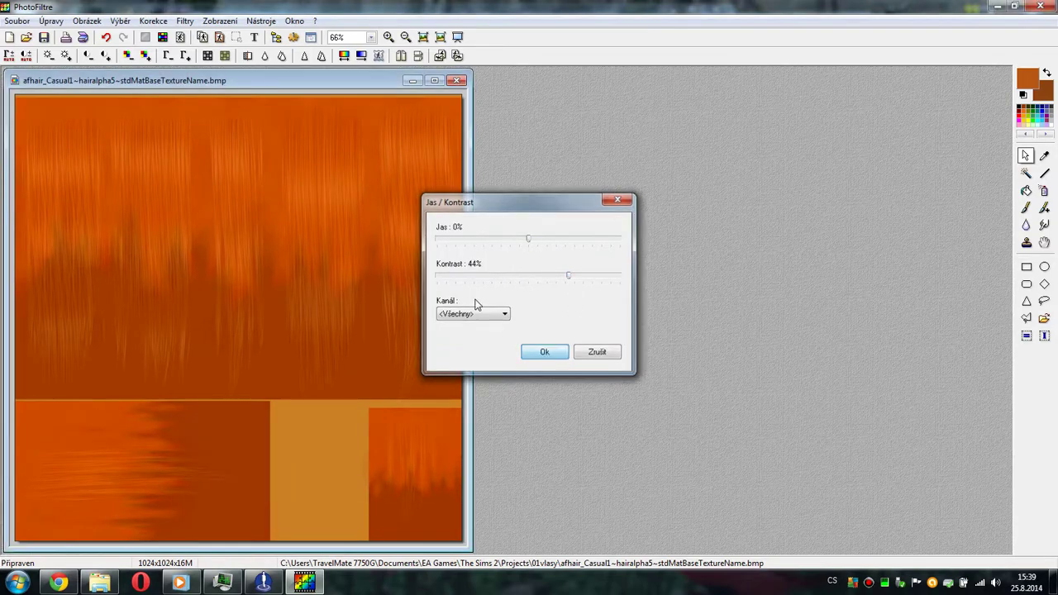
- Shift the hue of the whole hair texture from orange to magenta pink
click(153, 21)
mouse_move(122, 22)
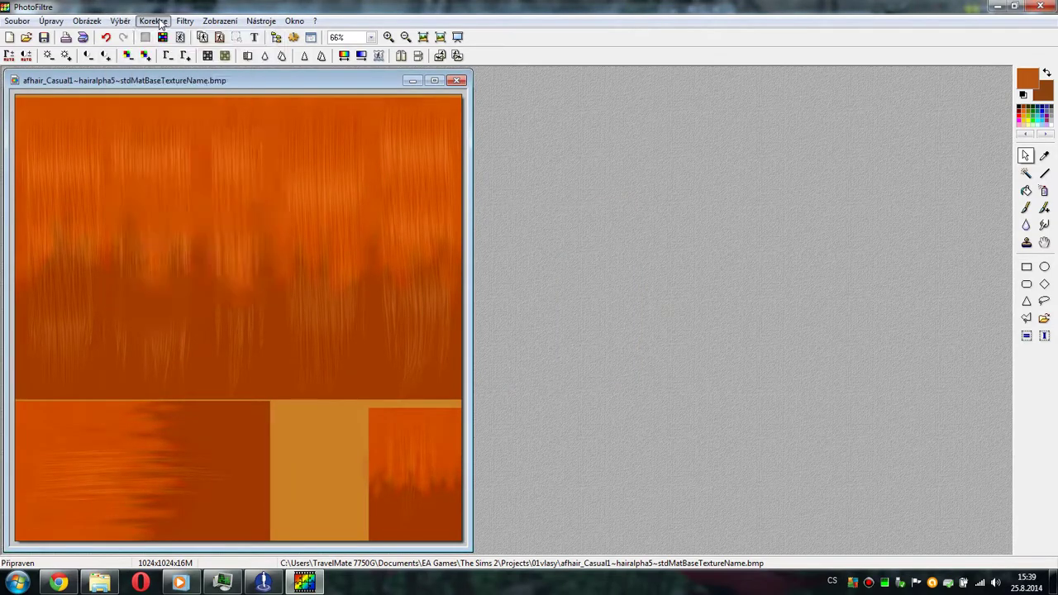
click(180, 51)
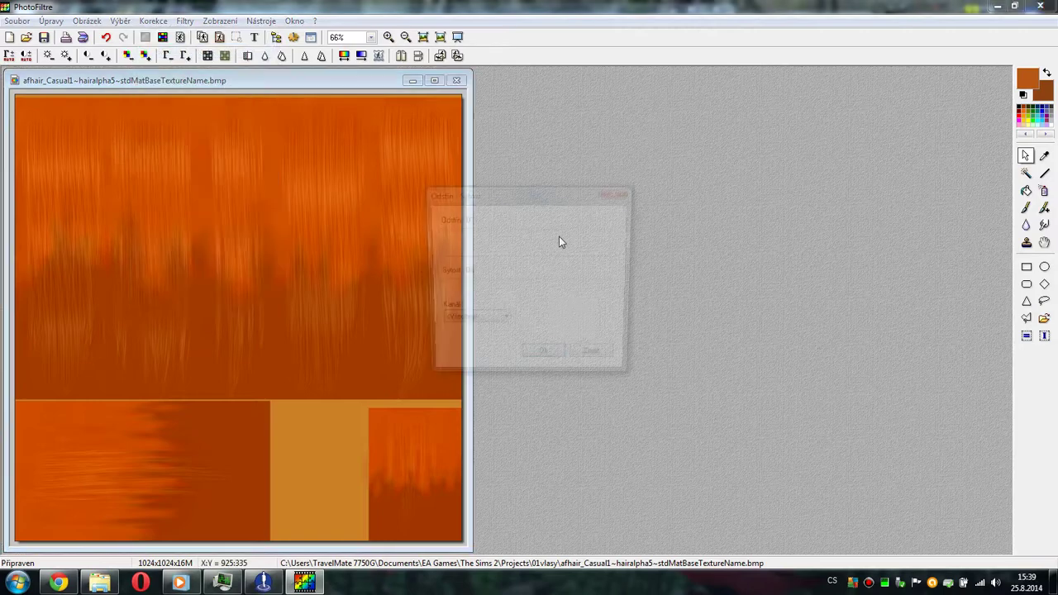
drag(529, 234, 494, 230)
click(550, 364)
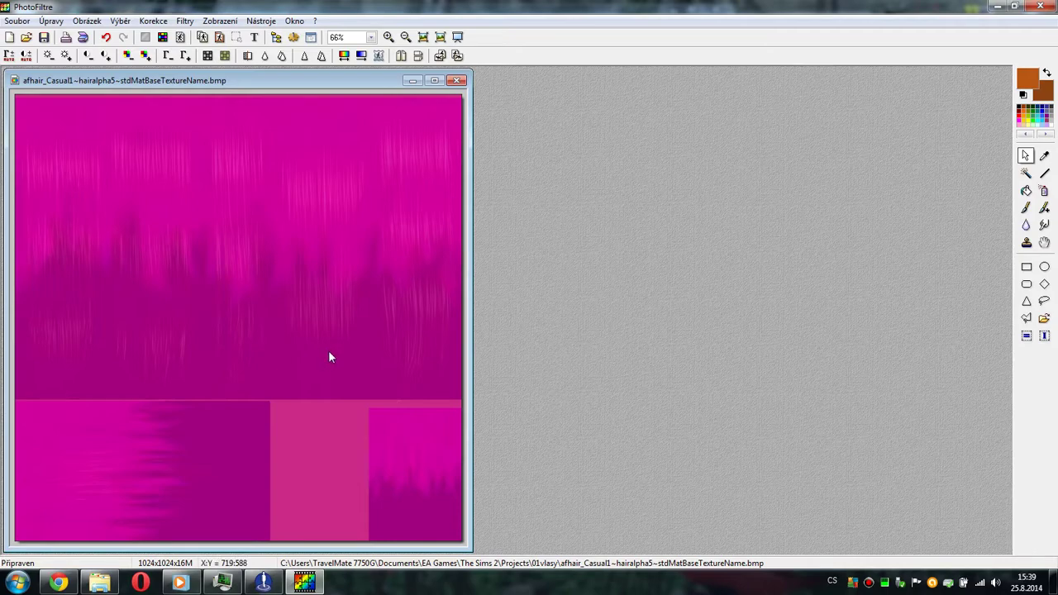
- Sample the dark magenta of the lower strands and darken the foreground color to #62004B
scroll(355, 359, down, 1)
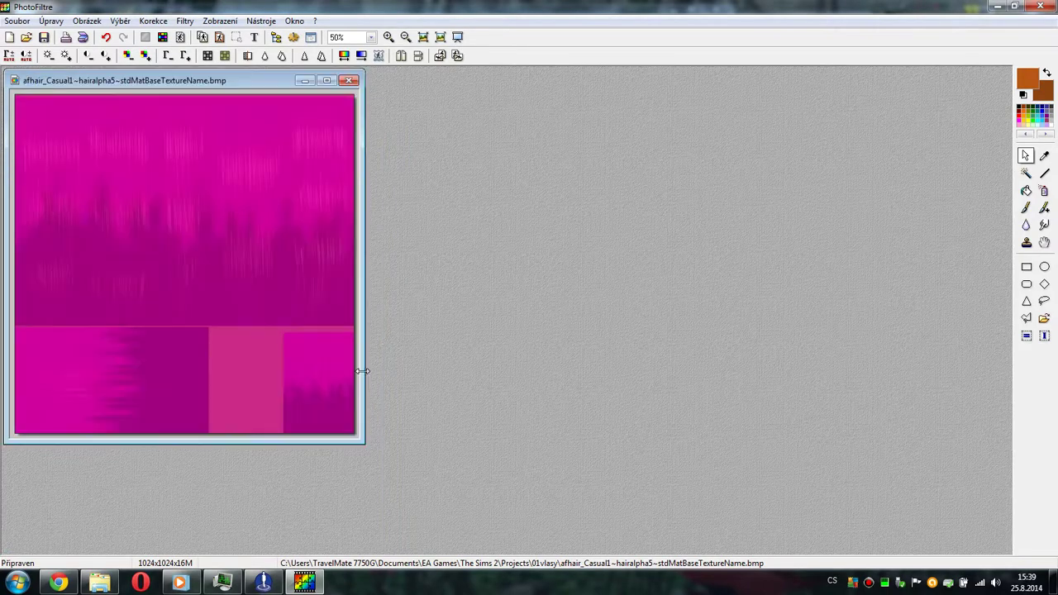
scroll(384, 360, up, 2)
drag(703, 341, 704, 260)
click(1043, 155)
click(540, 504)
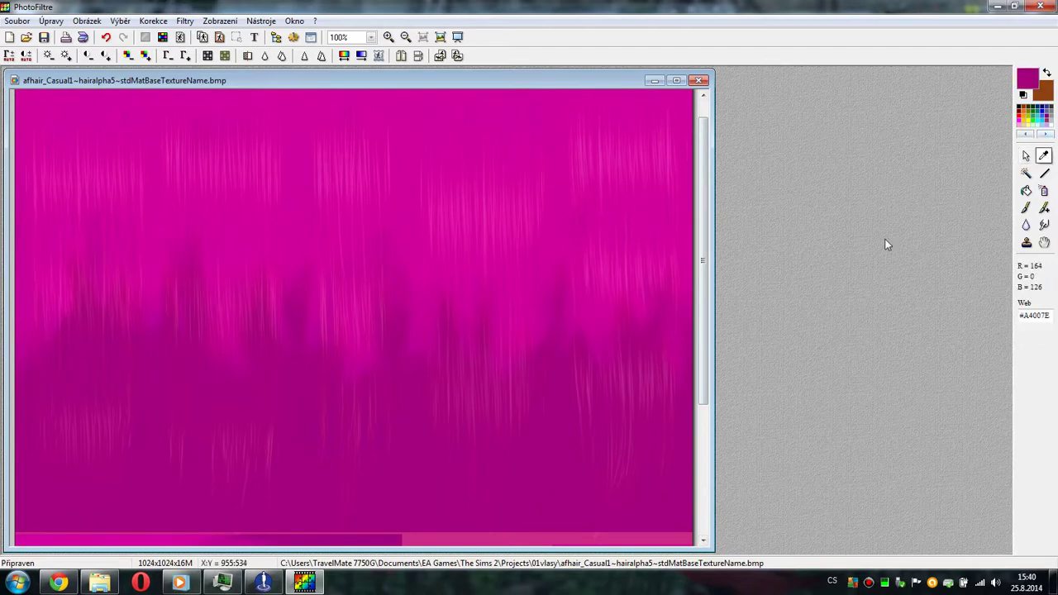
click(1027, 82)
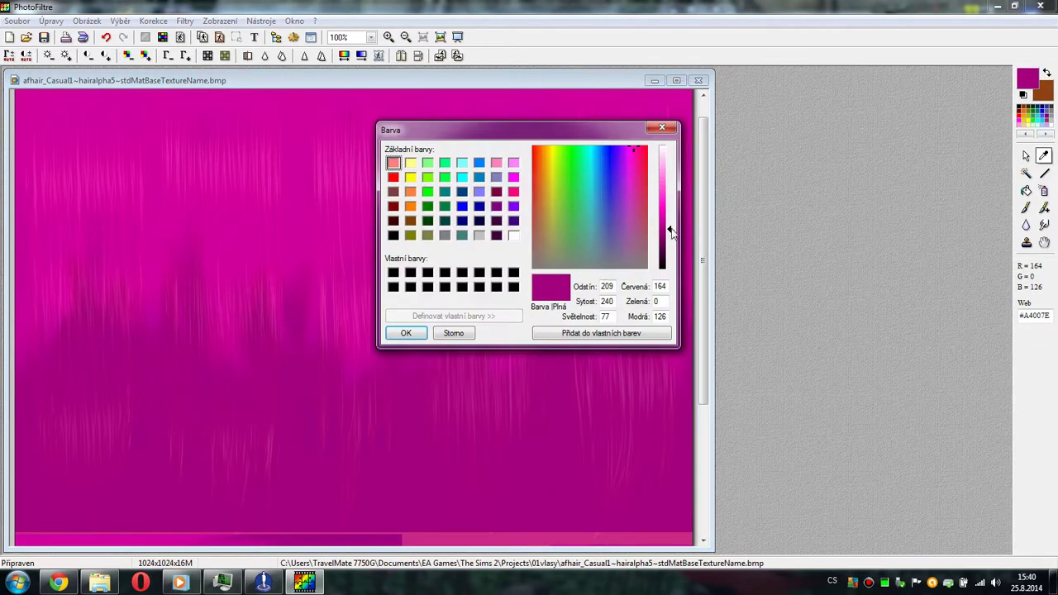
drag(669, 230, 670, 247)
click(406, 333)
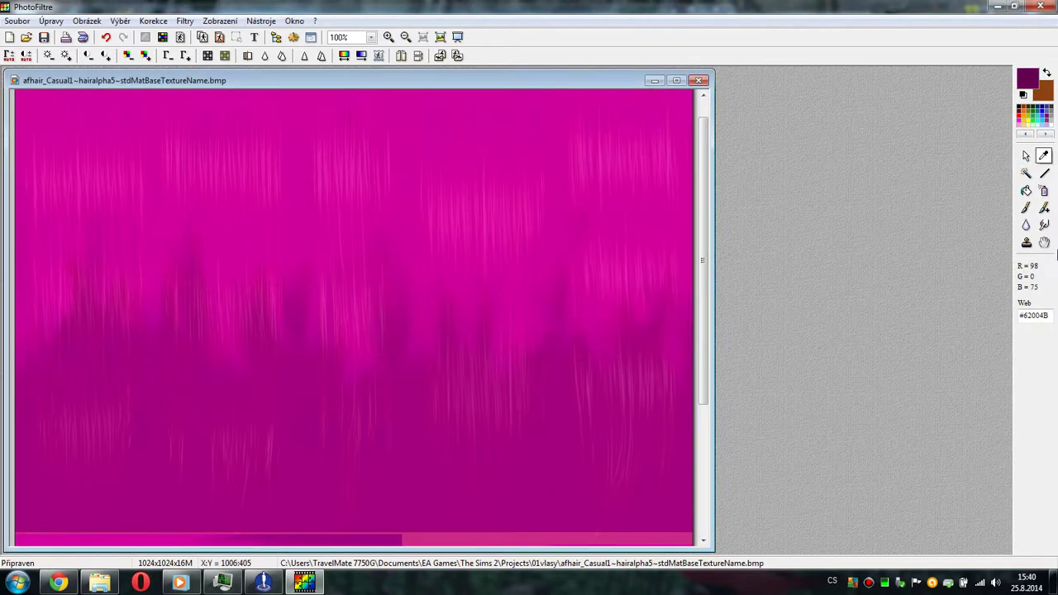
- Try an Airbrush stroke of radius 30 on the lower strands in the dark color, then undo it
click(1043, 190)
mouse_move(1032, 277)
mouse_down()
mouse_move(1043, 276)
mouse_move(1037, 305)
mouse_up()
drag(464, 459, 481, 363)
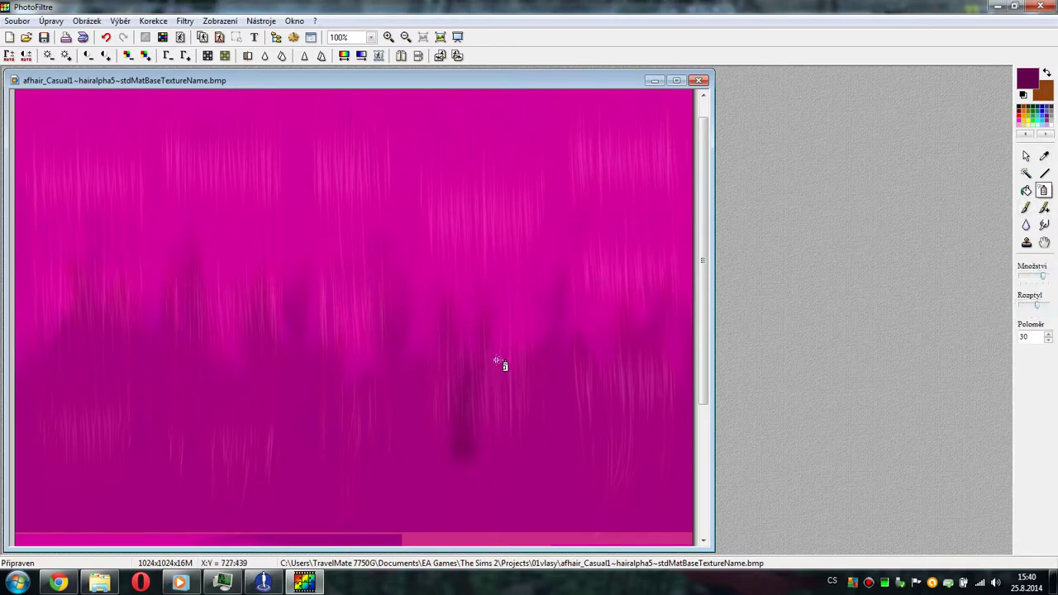
click(106, 38)
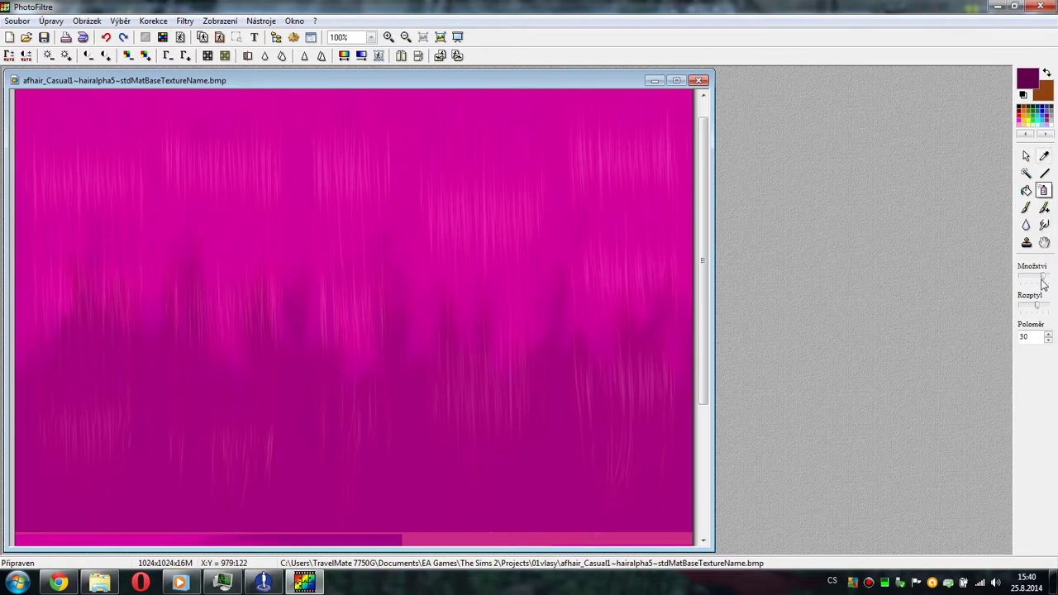
- Adjust the Airbrush's amount and dispersion, set its radius to 41, and undo a test stroke on the strands
drag(1044, 279, 1050, 303)
click(1047, 336)
click(1047, 335)
click(1048, 335)
click(1047, 336)
click(1048, 335)
mouse_move(366, 451)
mouse_down()
mouse_move(339, 345)
mouse_move(371, 371)
mouse_move(376, 460)
mouse_move(335, 438)
mouse_up()
click(106, 37)
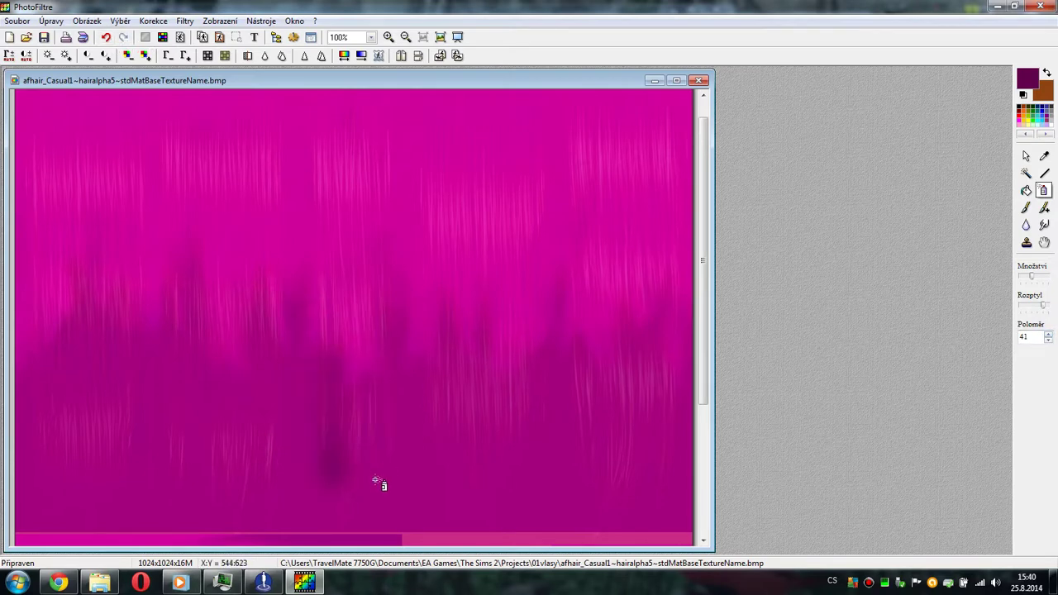
- Airbrush dark purple over the lower half of the large vertical strands across the texture's full width
drag(377, 484, 376, 442)
mouse_move(398, 390)
mouse_down()
mouse_move(345, 212)
mouse_move(352, 456)
mouse_move(444, 356)
mouse_move(499, 327)
mouse_move(574, 253)
mouse_move(642, 416)
mouse_move(617, 330)
mouse_move(672, 325)
mouse_move(684, 285)
mouse_up()
mouse_move(268, 301)
mouse_down()
mouse_move(256, 491)
mouse_move(202, 450)
mouse_move(165, 465)
mouse_move(77, 380)
mouse_move(69, 439)
mouse_move(51, 288)
mouse_move(110, 391)
mouse_move(206, 503)
mouse_move(265, 425)
mouse_move(435, 404)
mouse_move(649, 317)
mouse_move(559, 285)
mouse_move(415, 344)
mouse_move(295, 295)
mouse_move(207, 306)
mouse_move(72, 268)
mouse_move(146, 273)
mouse_up()
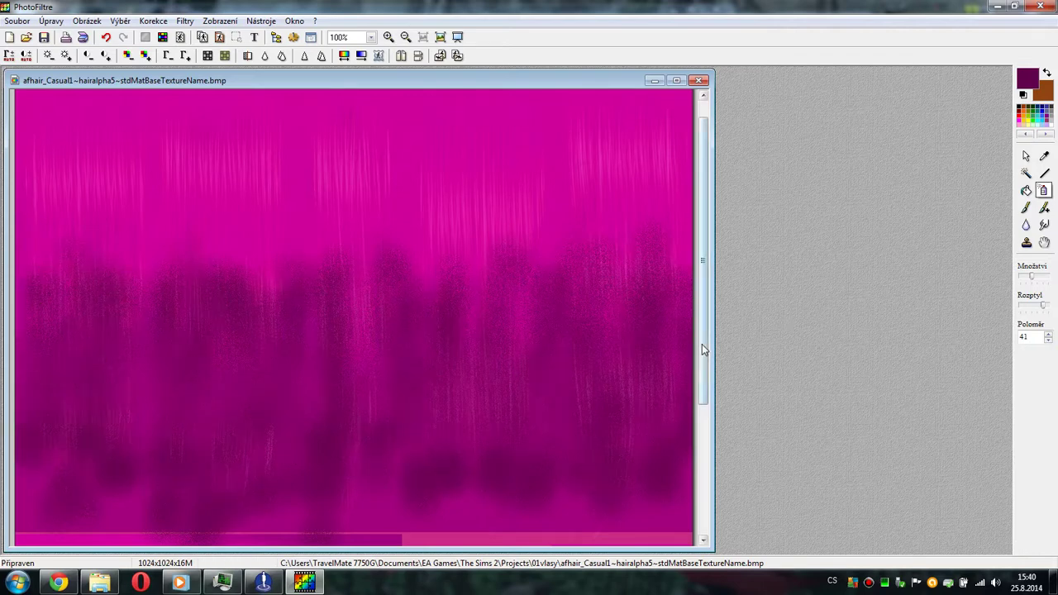
- Airbrush dark purple over the dark ends of the horizontal strands and the small vertical strands in the texture's lower part
drag(701, 349, 717, 496)
mouse_move(240, 469)
mouse_down()
mouse_move(198, 492)
mouse_move(250, 437)
mouse_move(226, 392)
mouse_move(244, 364)
mouse_move(212, 348)
mouse_move(251, 342)
mouse_move(166, 486)
mouse_move(193, 507)
mouse_move(159, 529)
mouse_move(203, 434)
mouse_move(195, 370)
mouse_move(633, 426)
mouse_move(573, 467)
mouse_move(578, 532)
mouse_move(601, 552)
mouse_move(620, 551)
mouse_move(673, 496)
mouse_up()
mouse_move(549, 496)
mouse_down()
mouse_move(550, 427)
mouse_move(207, 382)
mouse_move(224, 355)
mouse_move(550, 328)
mouse_up()
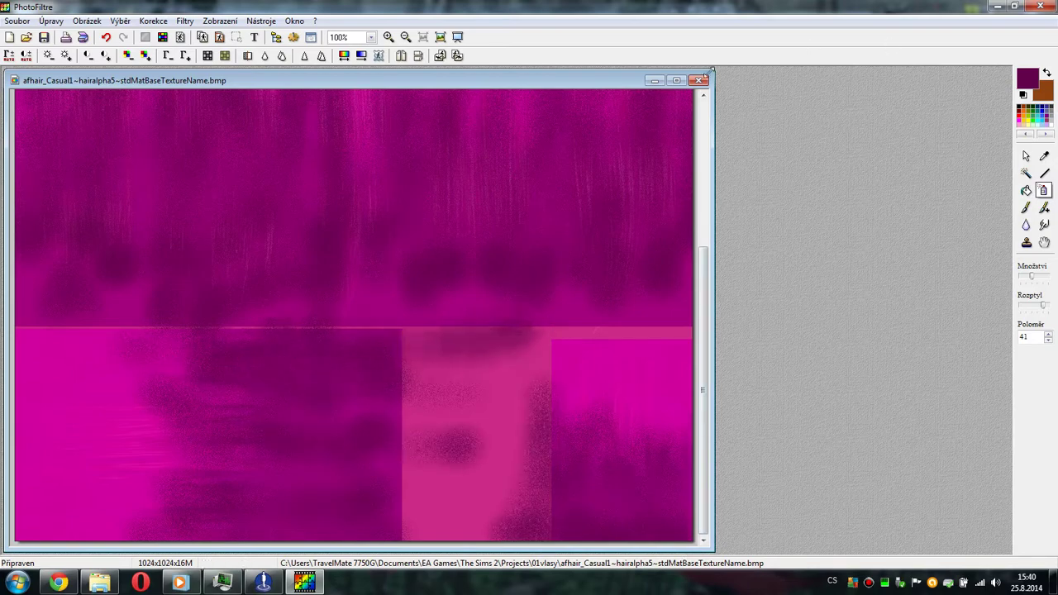
- Close the hair texture with its changes saved, exit PhotoFiltre and switch back to The Sims 2 Body Shop
click(698, 80)
click(547, 320)
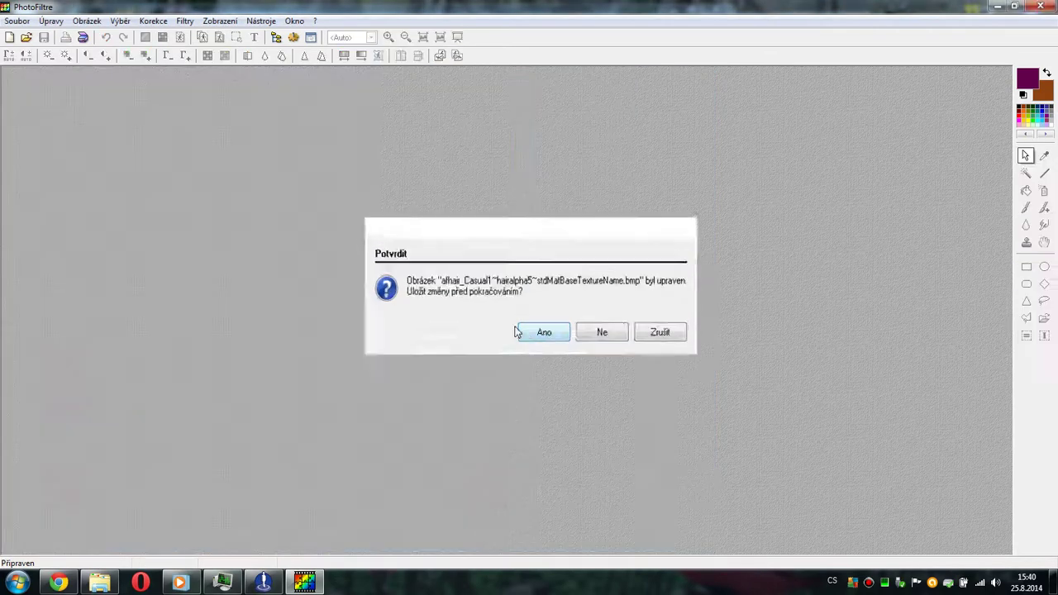
click(536, 331)
click(1035, 7)
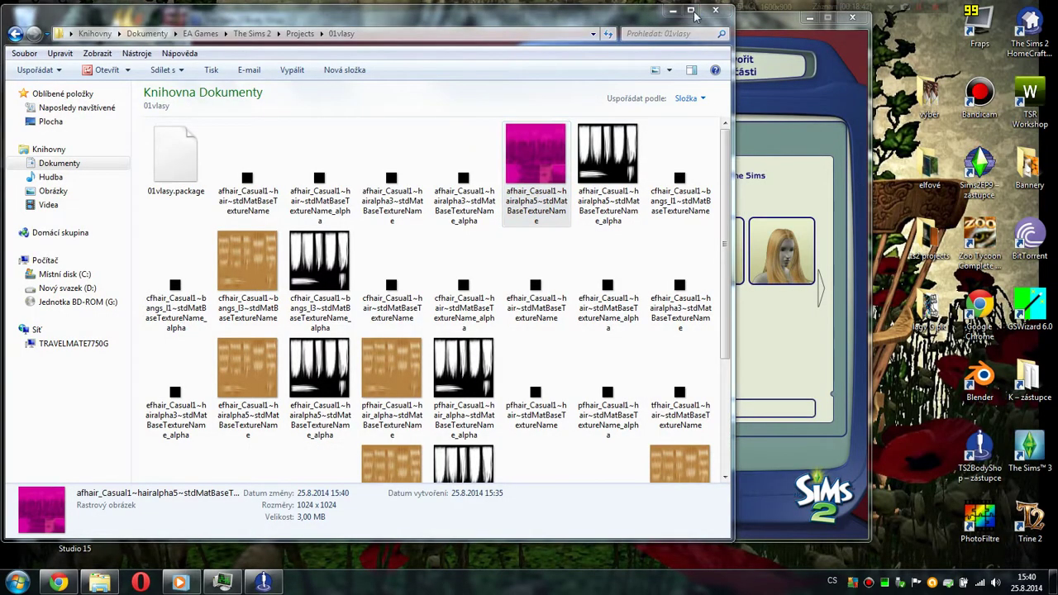
click(672, 10)
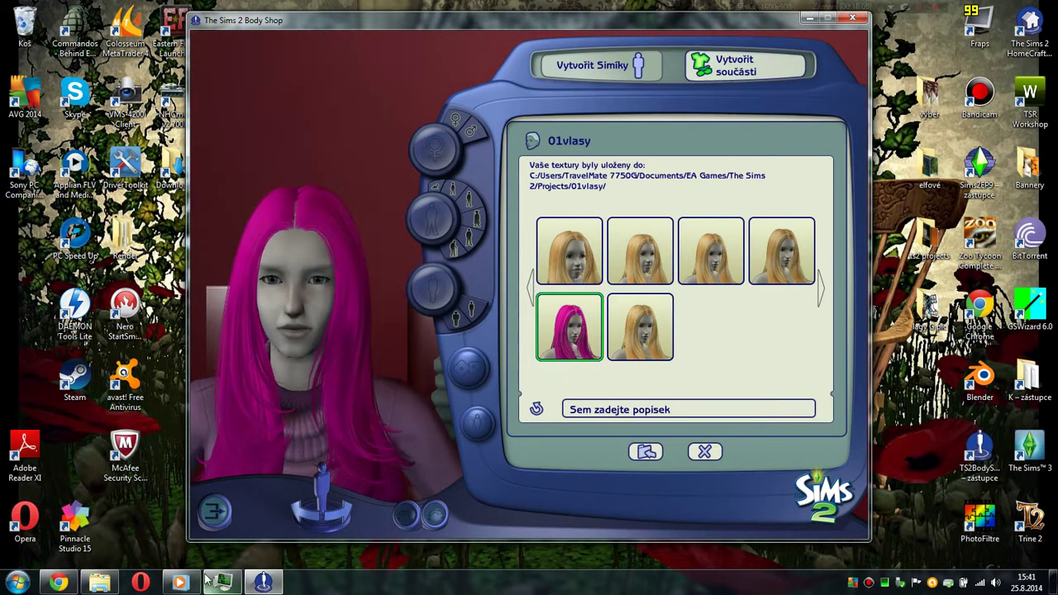
- Open the cfhair_Casual1~bangs_l3~stdMatBaseTextureName texture from the 01vlasy folder in PhotoFiltre and reduce its saturation until the strands are grey
click(112, 582)
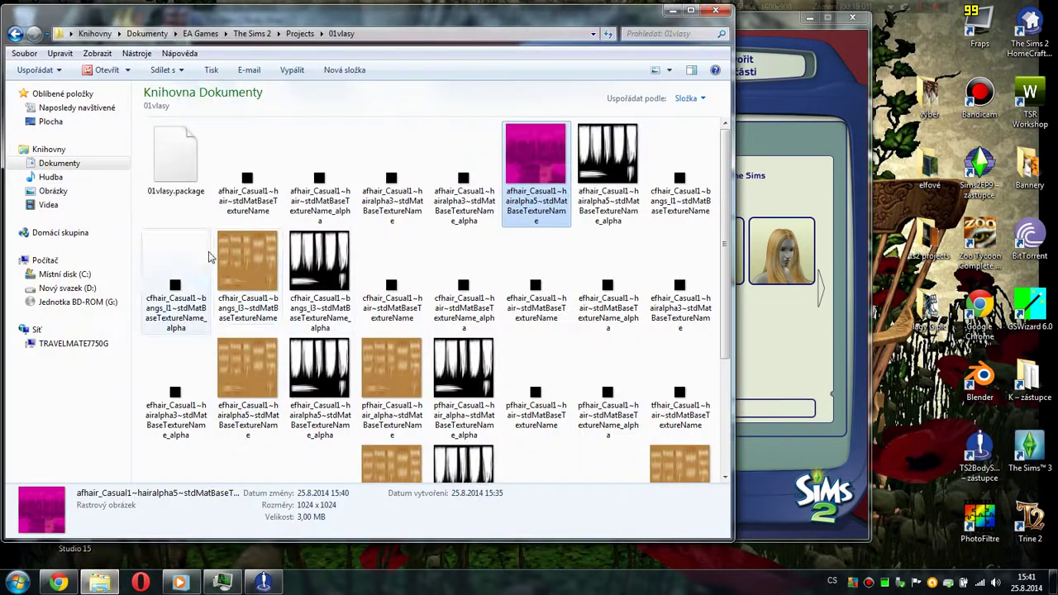
drag(248, 263, 983, 521)
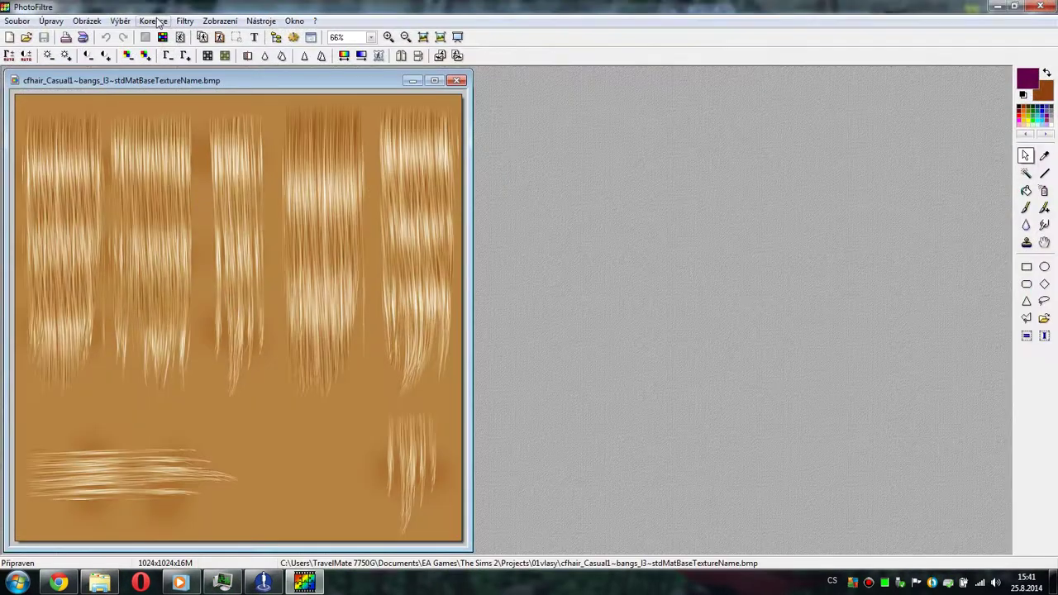
click(152, 21)
click(165, 51)
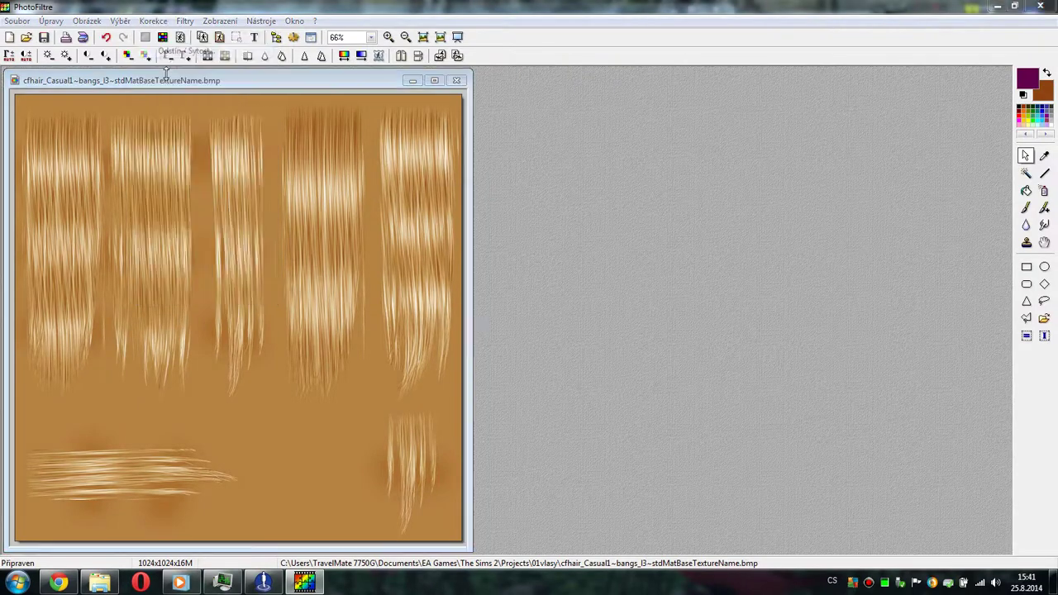
drag(517, 287, 604, 299)
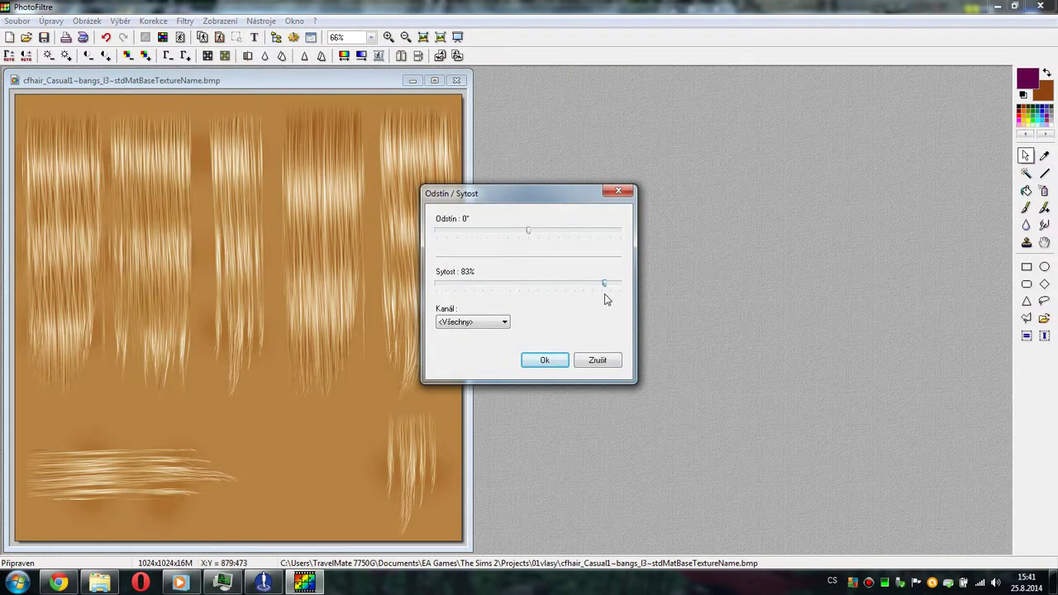
click(544, 360)
- Copy the grey strand image and open the magenta afhair_Casual1~hairalpha5~stdMatBaseTextureName texture in PhotoFiltre
right_click(363, 317)
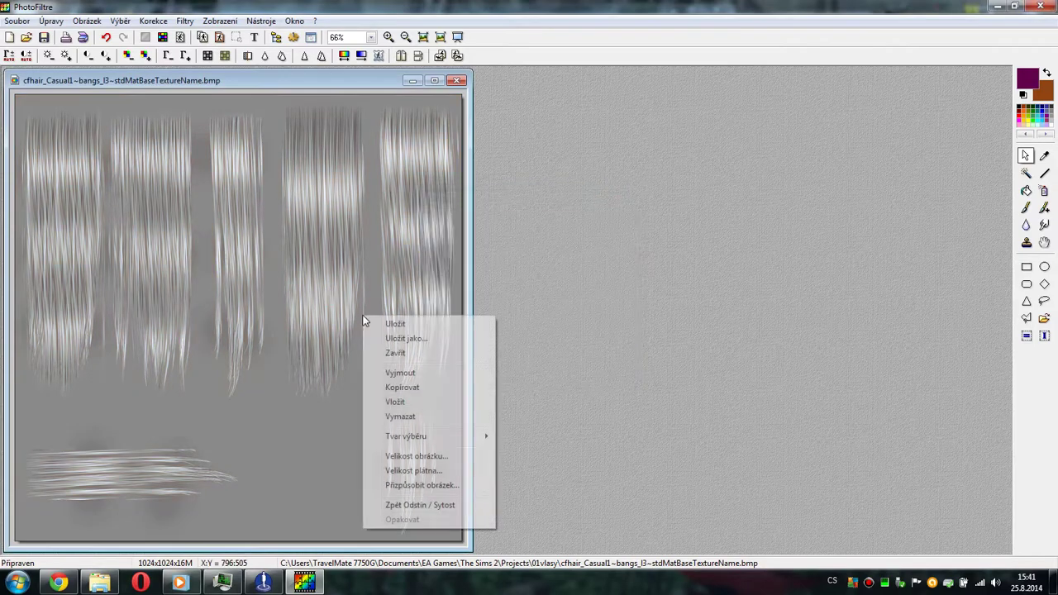
click(421, 388)
click(996, 6)
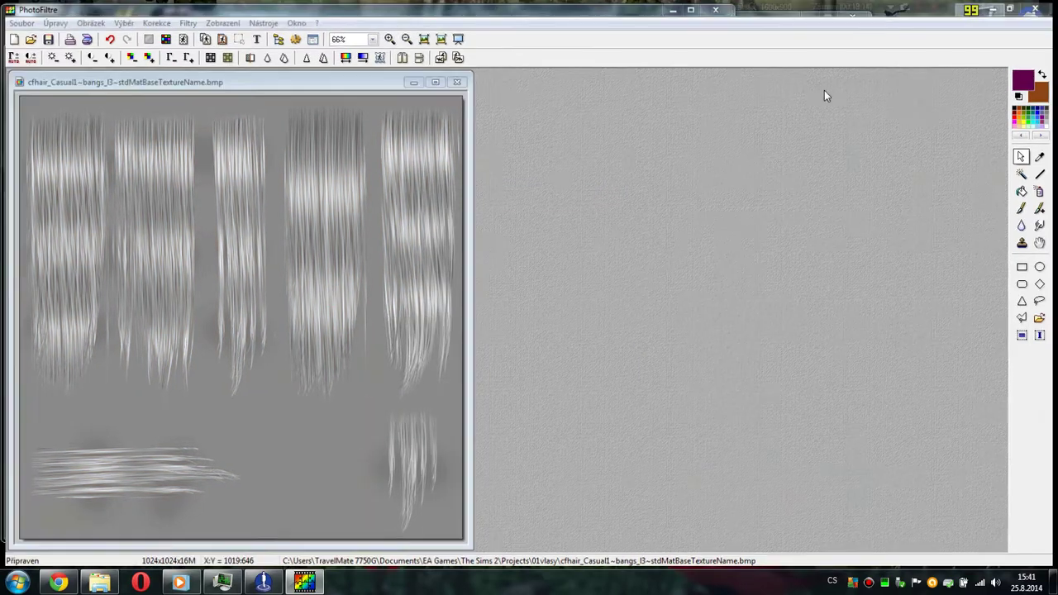
drag(536, 156, 977, 516)
- Paste the grey strands over the magenta texture and set the paste opacity to 52%
right_click(217, 194)
click(262, 286)
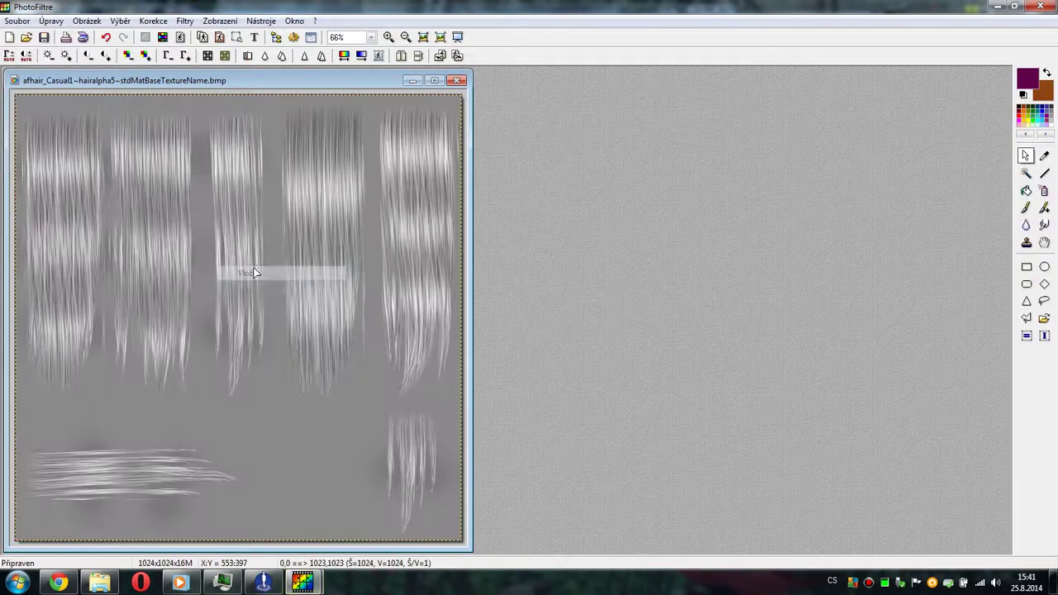
right_click(250, 269)
click(313, 292)
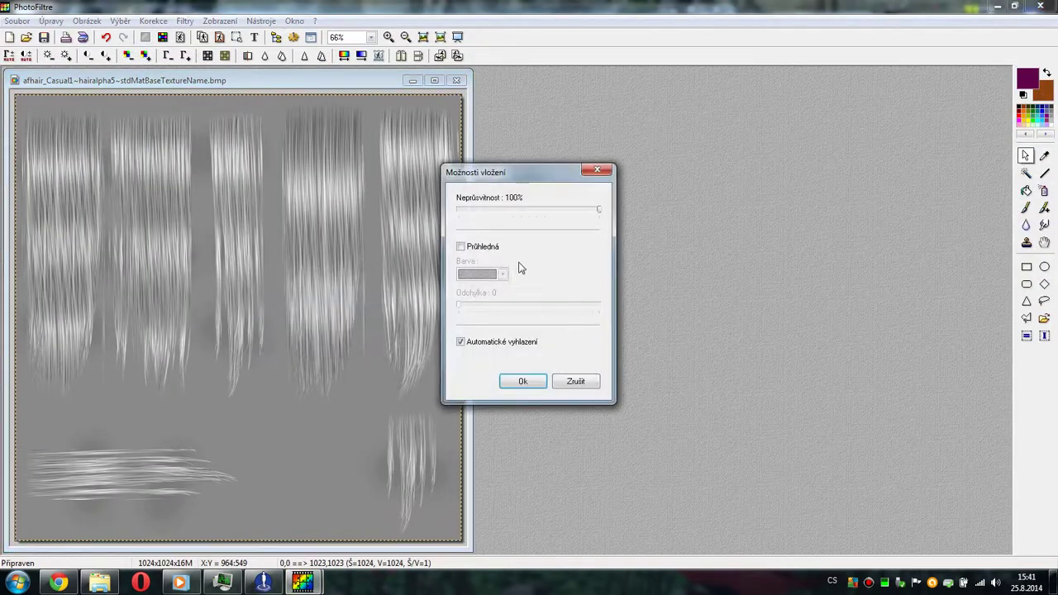
click(522, 382)
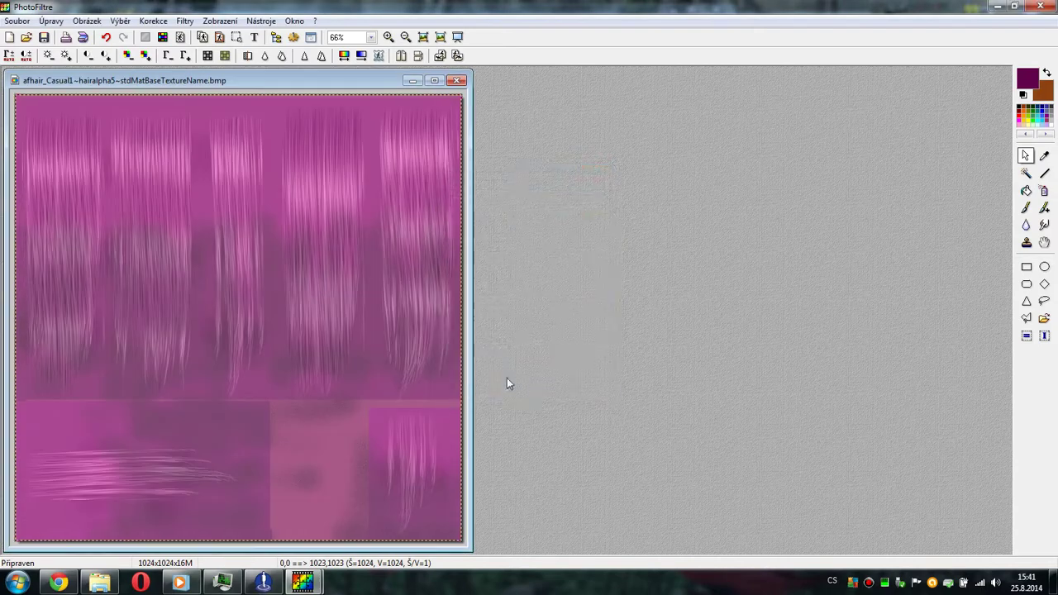
- Lower the opacity of the pasted strands further, apply the paste to the texture, and undo it
right_click(310, 292)
click(331, 310)
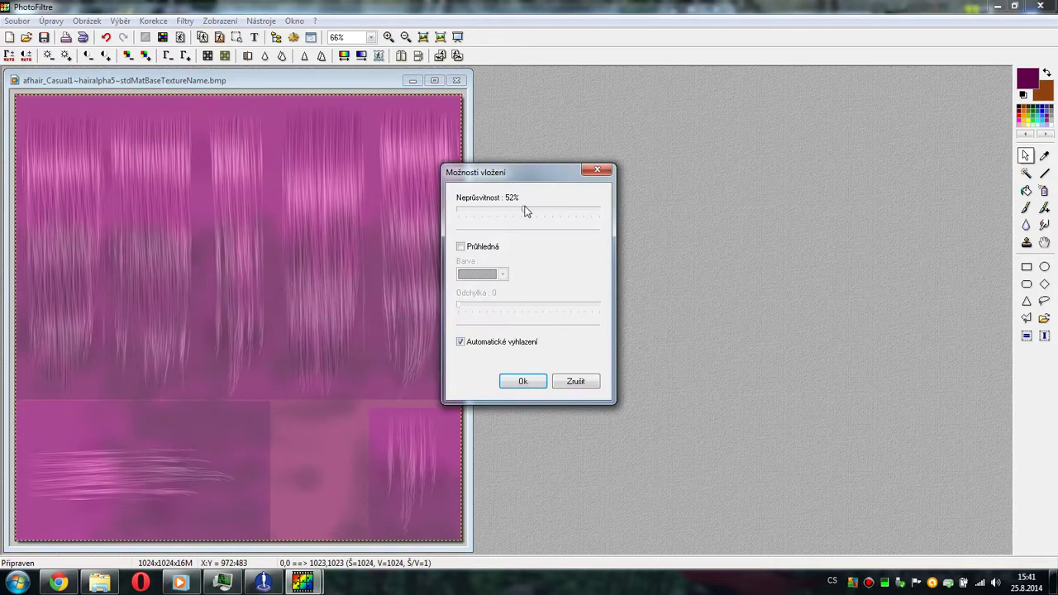
click(520, 383)
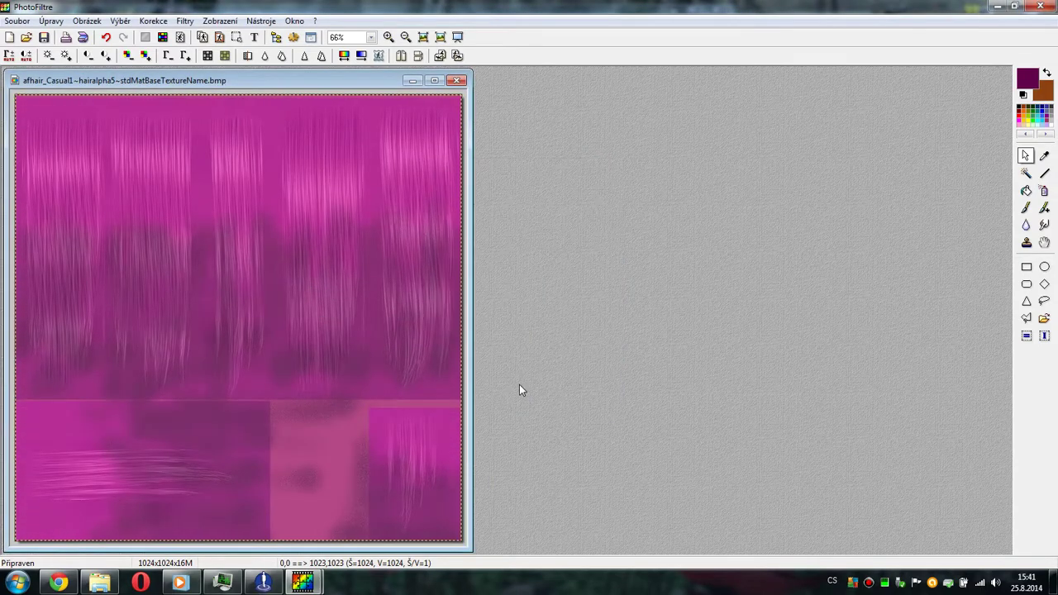
right_click(245, 289)
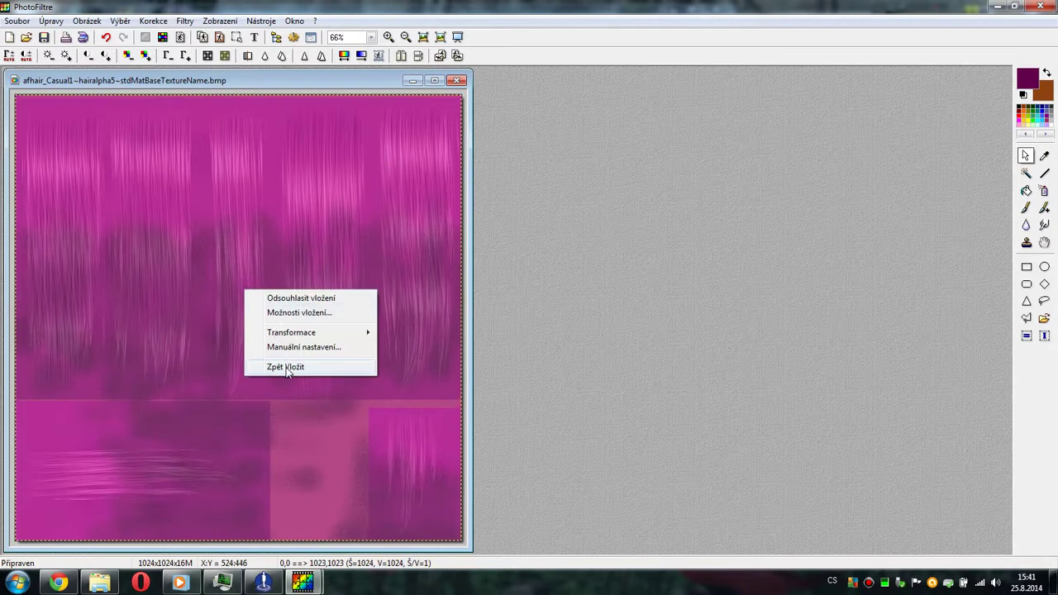
click(281, 299)
scroll(357, 429, up, 1)
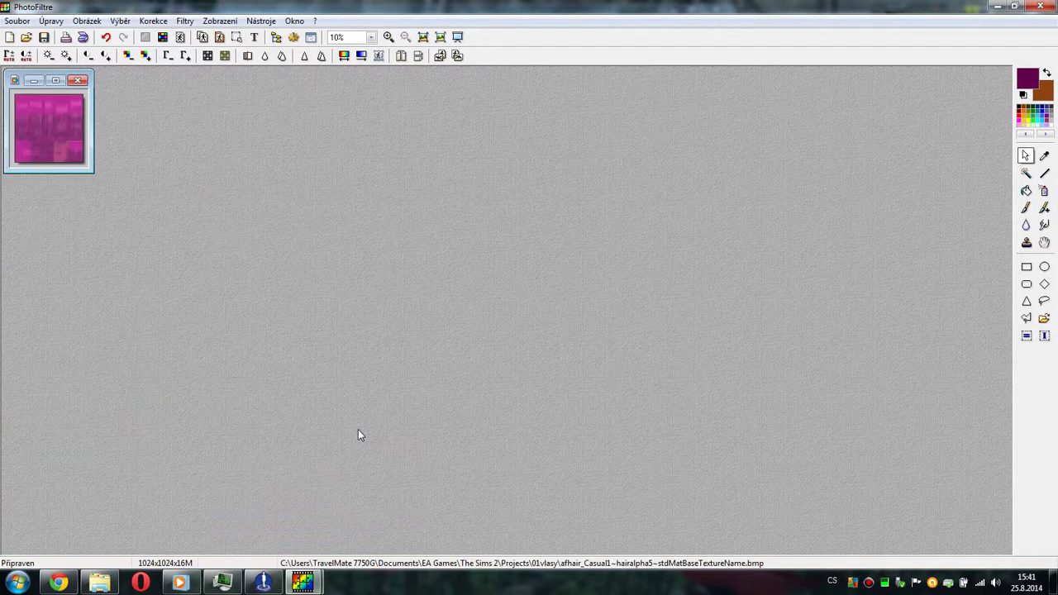
scroll(358, 421, up, 3)
scroll(357, 418, down, 3)
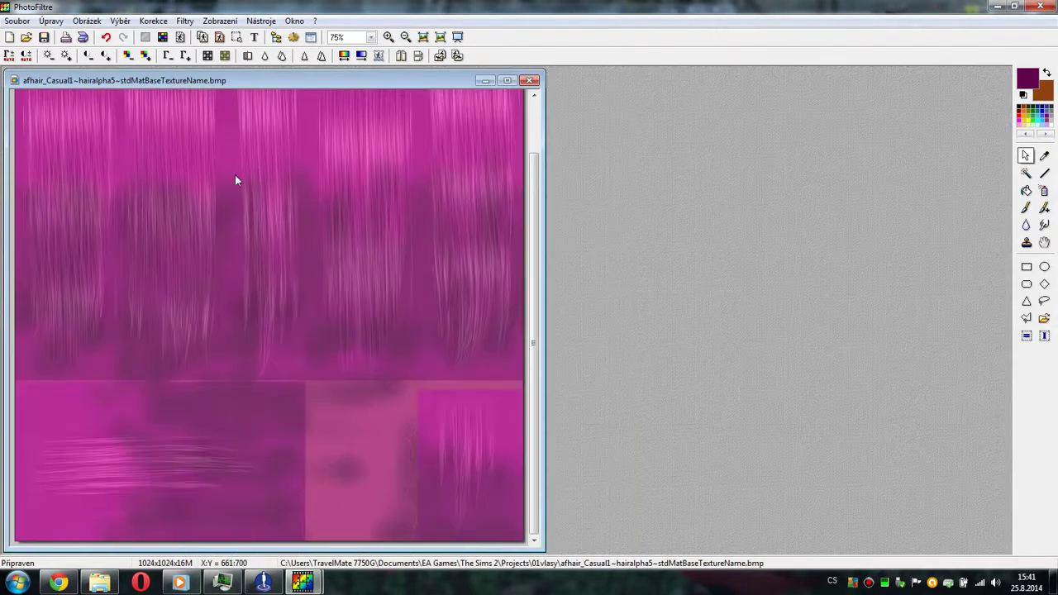
click(107, 38)
- Choose the Smudge tool with the Velký size, test two strokes at opacity 50 on the dark band's edge, and undo them
scroll(331, 285, down, 2)
scroll(331, 291, up, 4)
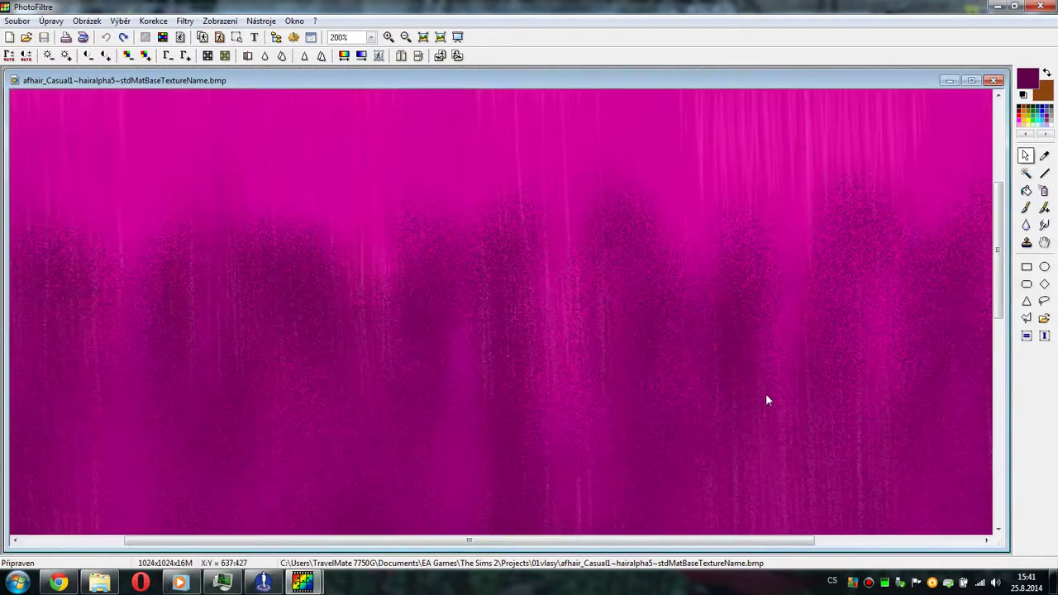
click(1044, 224)
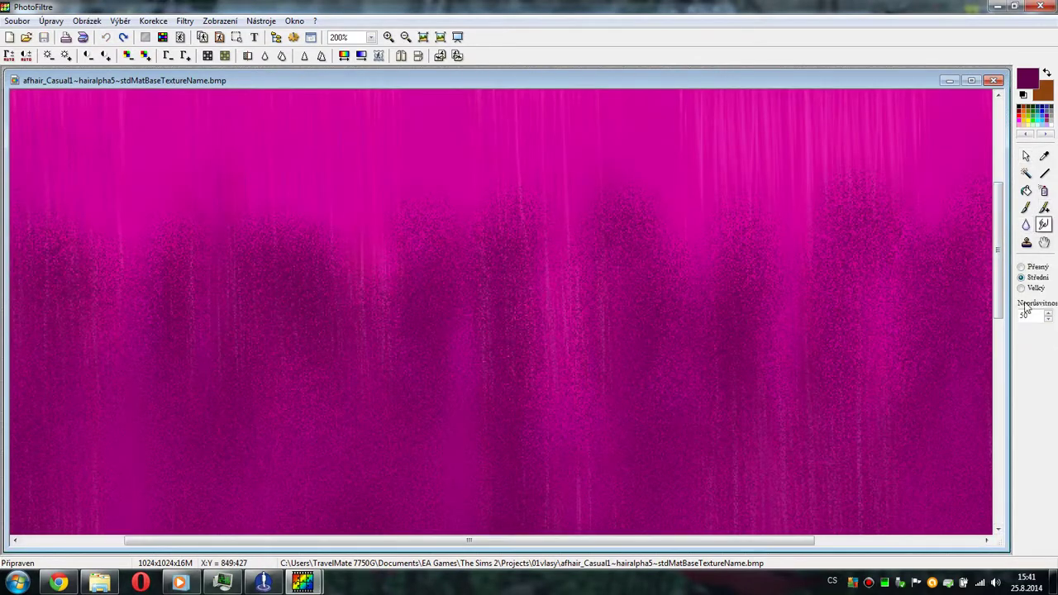
drag(603, 190, 600, 288)
drag(635, 165, 658, 309)
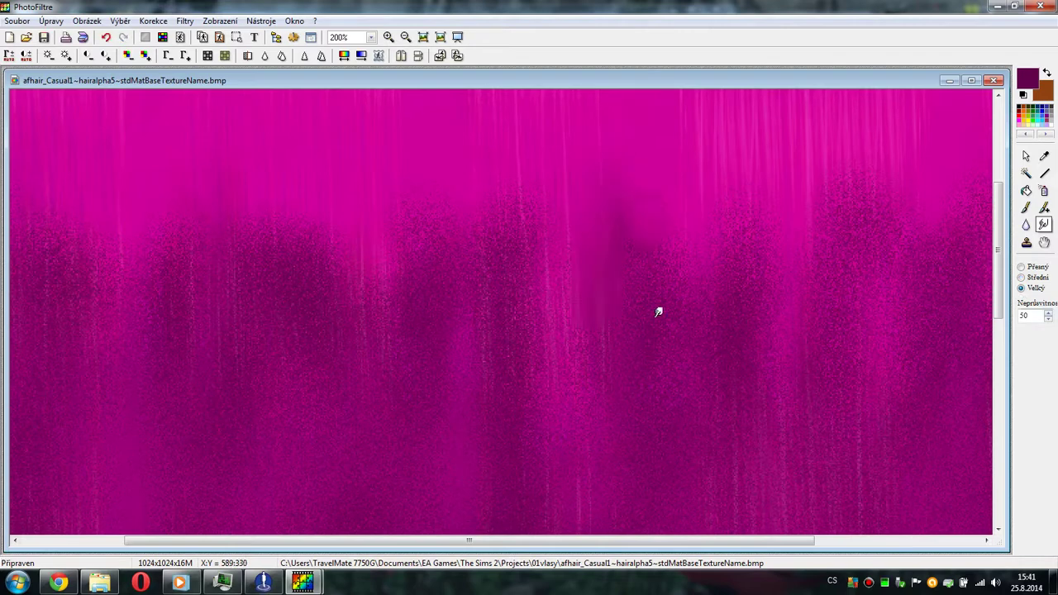
click(104, 38)
click(105, 41)
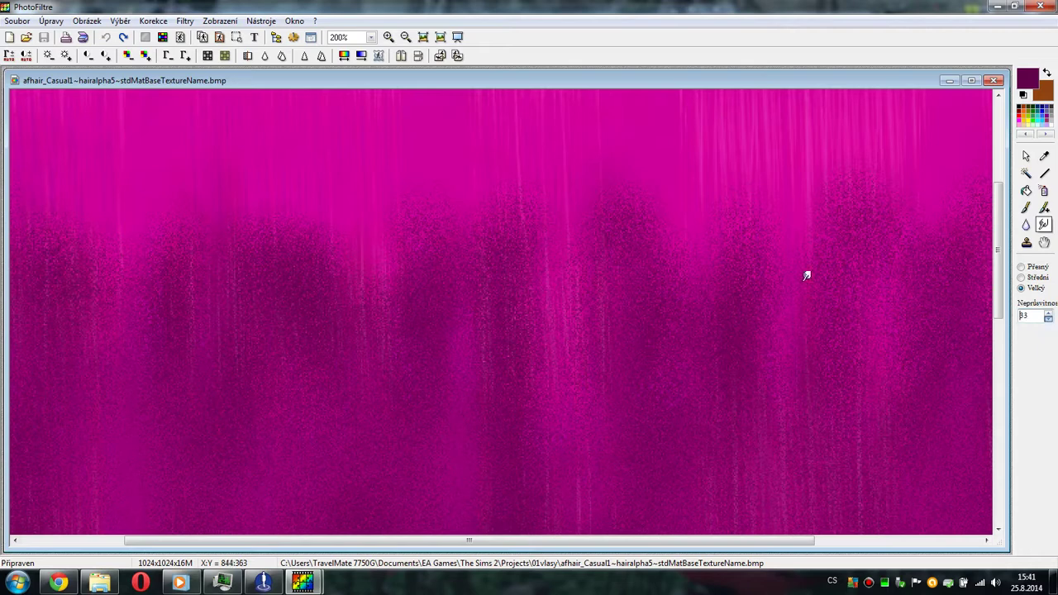
- Set the Smudge opacity to 33 and blend the speckled dark purple areas on the large vertical, horizontal and small vertical strands
drag(625, 299, 617, 124)
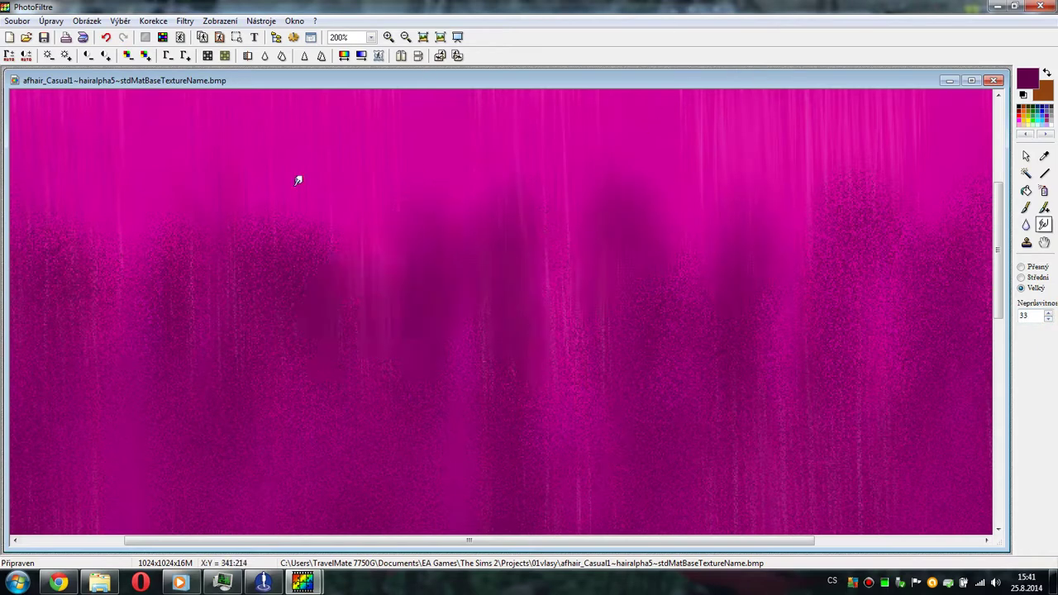
drag(319, 249, 283, 215)
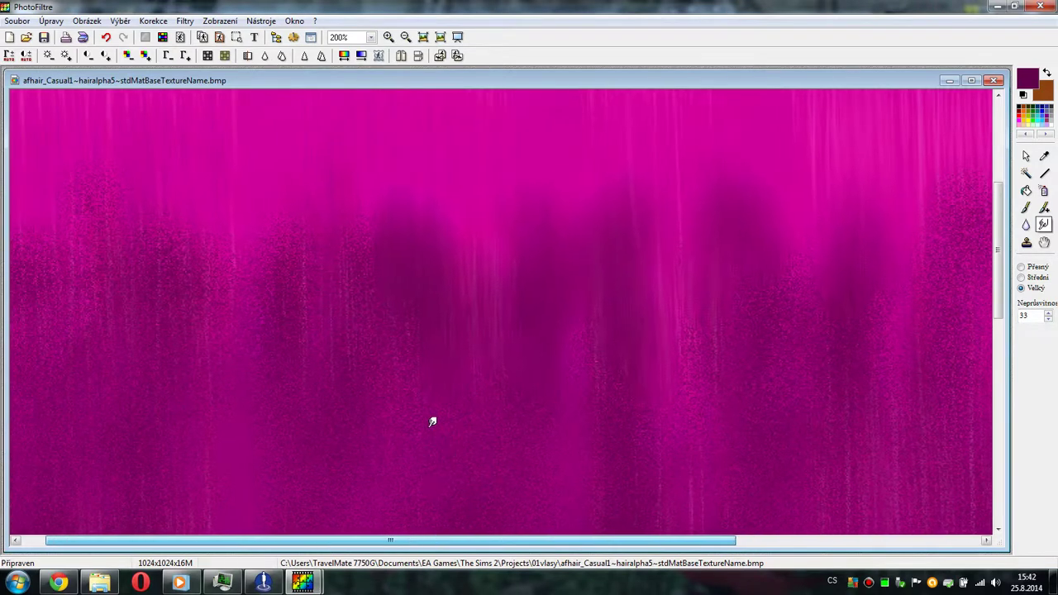
scroll(432, 422, down, 1)
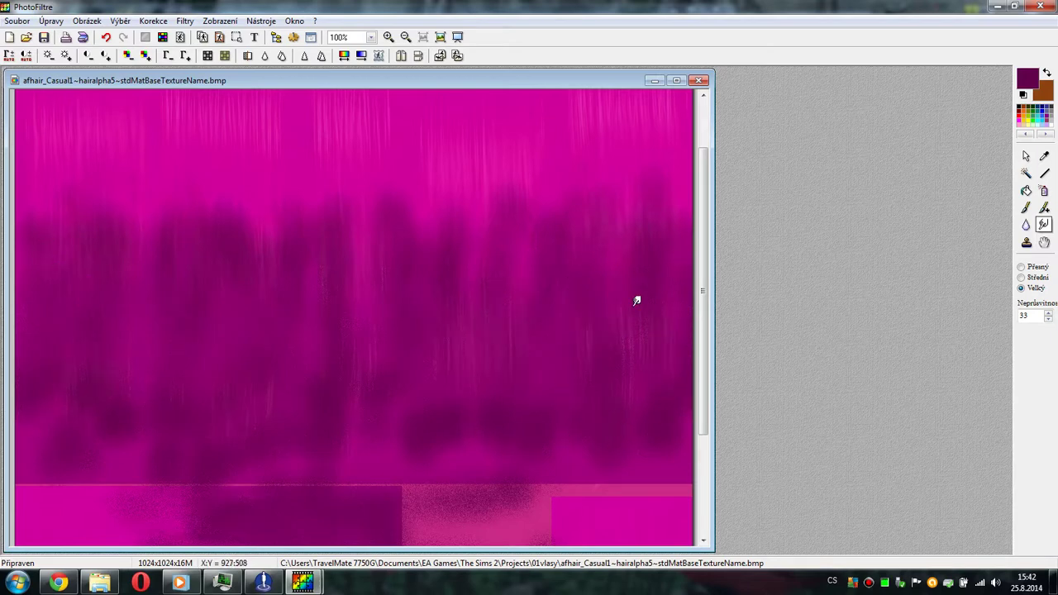
drag(702, 378, 738, 481)
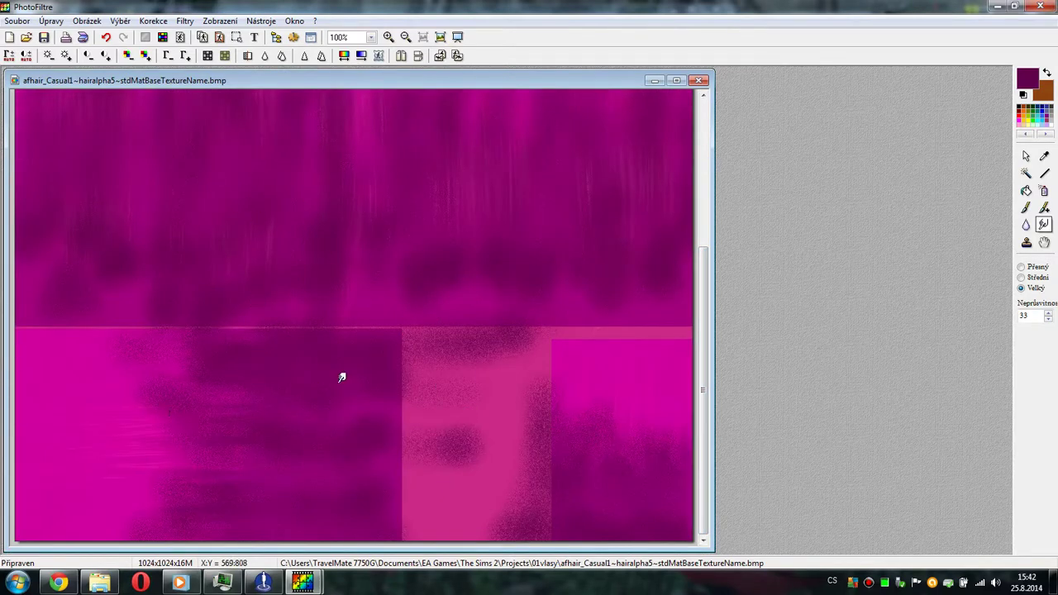
drag(399, 396, 415, 396)
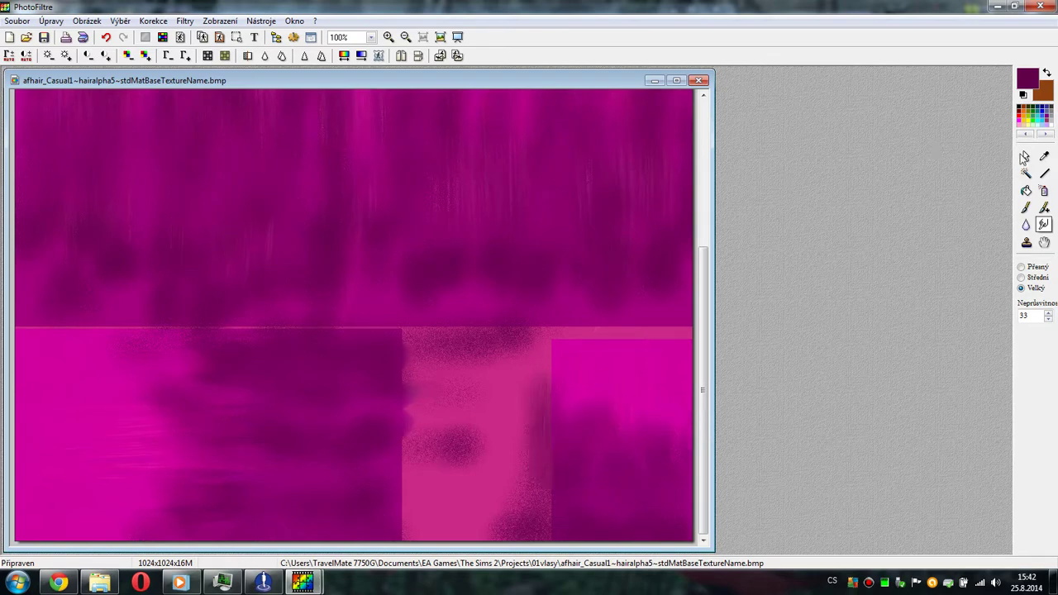
- Paste the copied grey strands over the smudged texture and set the paste opacity to 28%
click(1024, 157)
right_click(417, 234)
click(423, 320)
right_click(413, 305)
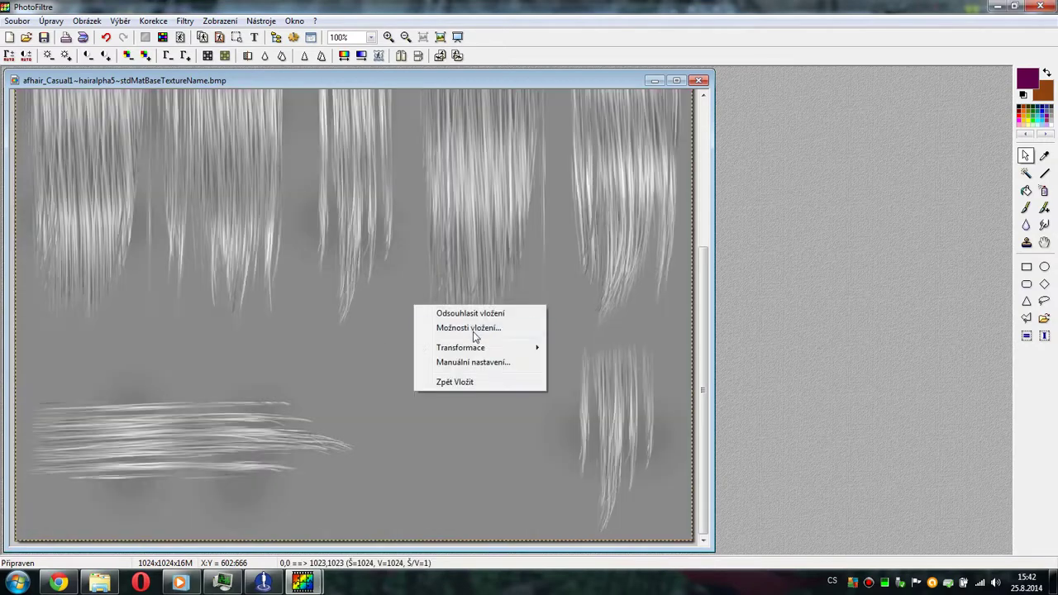
click(469, 328)
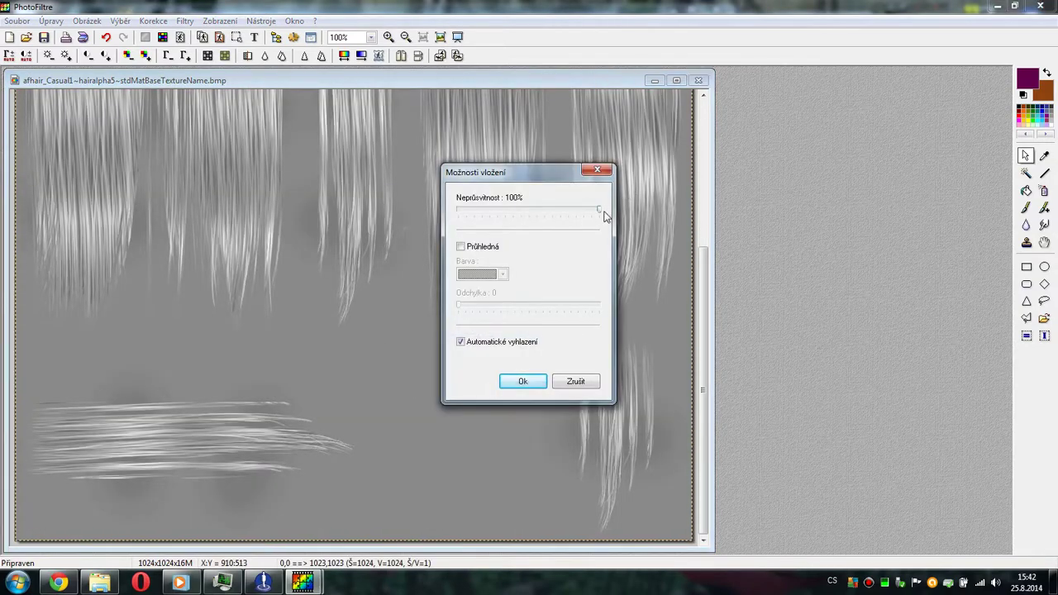
drag(600, 212, 498, 220)
click(510, 385)
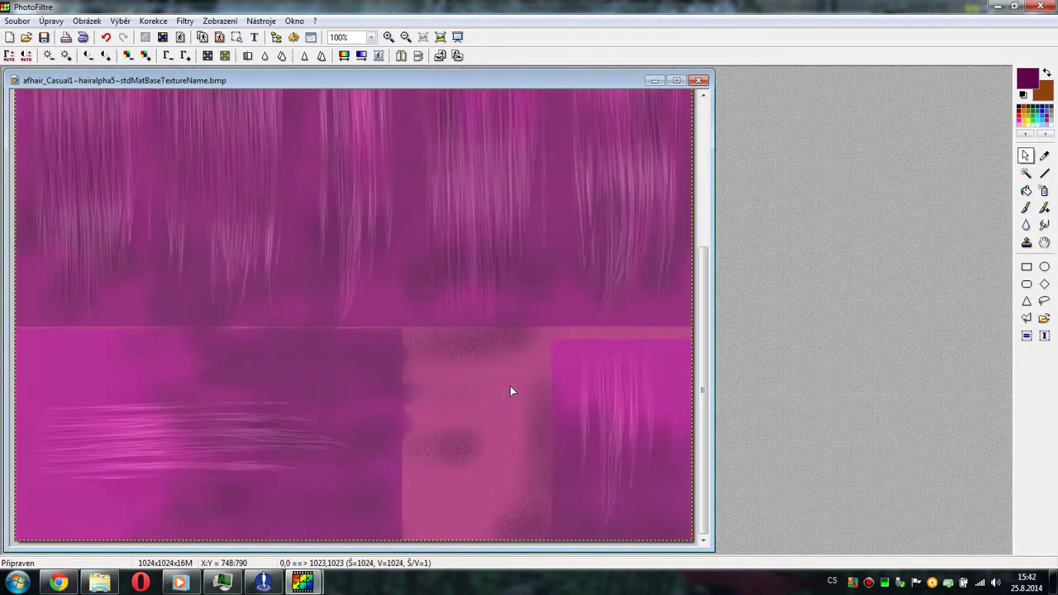
- Reduce the pasted strands' opacity further and merge the paste into the magenta texture
right_click(433, 317)
click(479, 339)
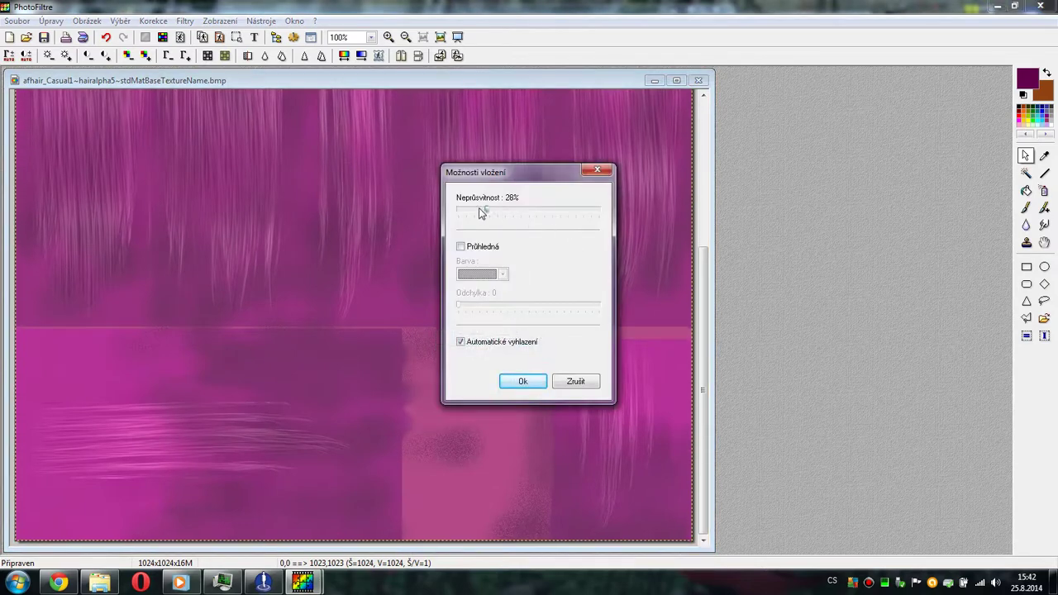
drag(482, 212, 600, 212)
click(522, 381)
right_click(417, 285)
click(471, 294)
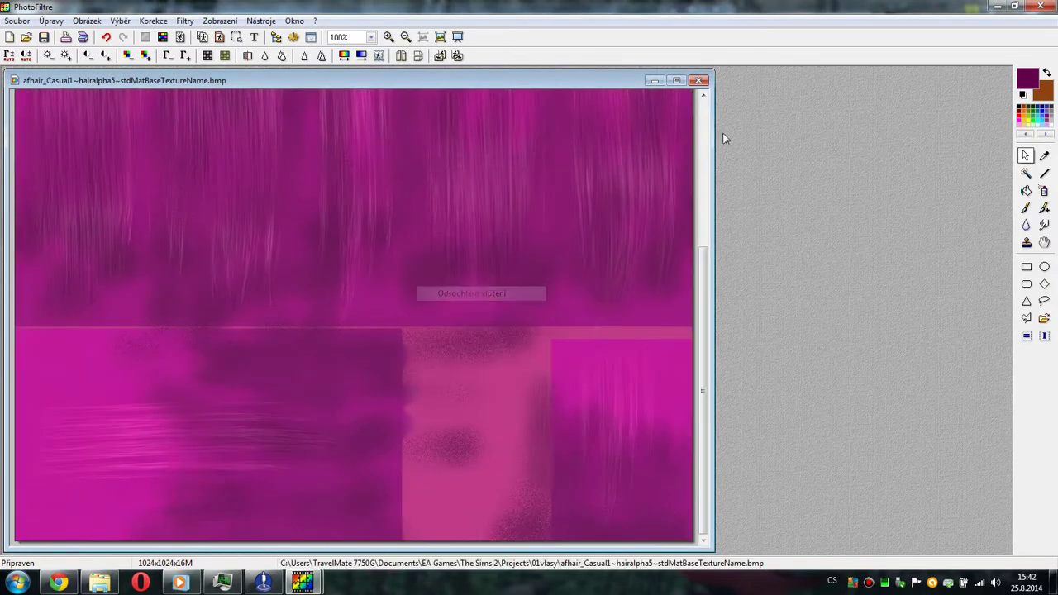
- Exit PhotoFiltre with the texture changes saved, reload the hair texture in The Sims 2 Body Shop, and rotate the preview model
click(1040, 6)
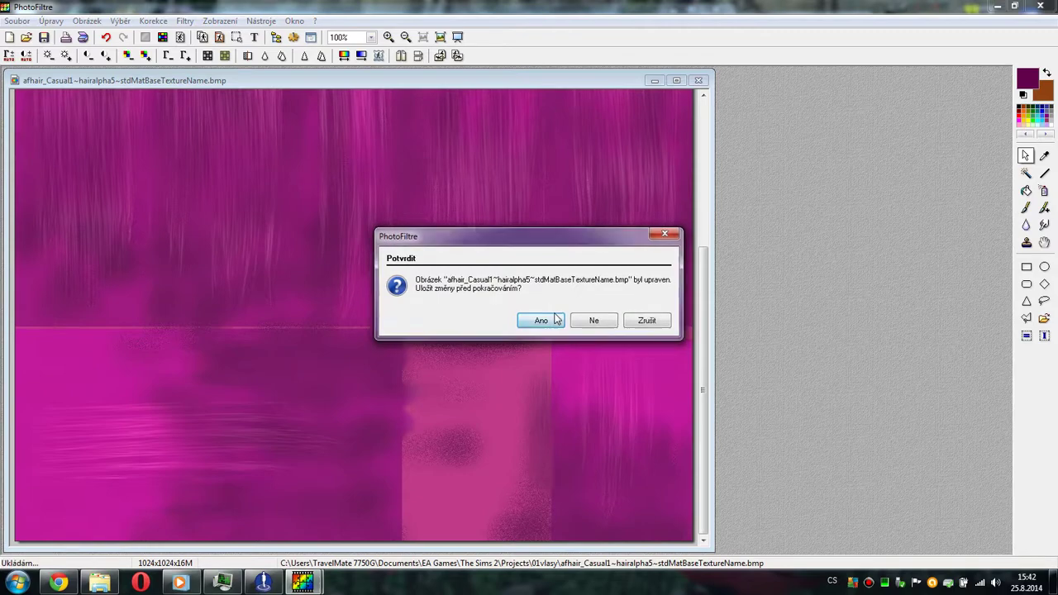
click(551, 324)
click(671, 11)
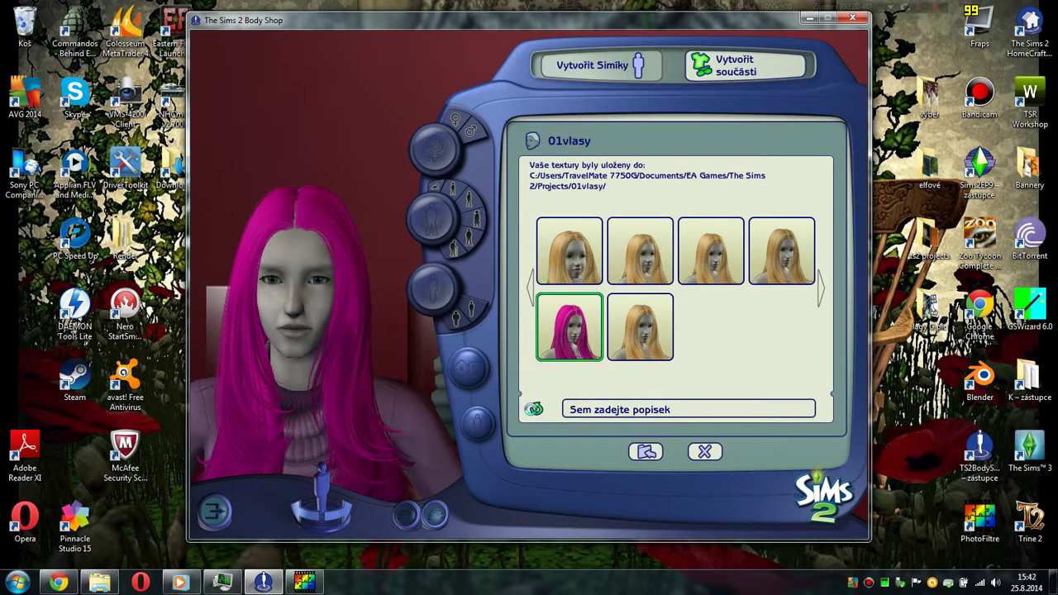
click(533, 408)
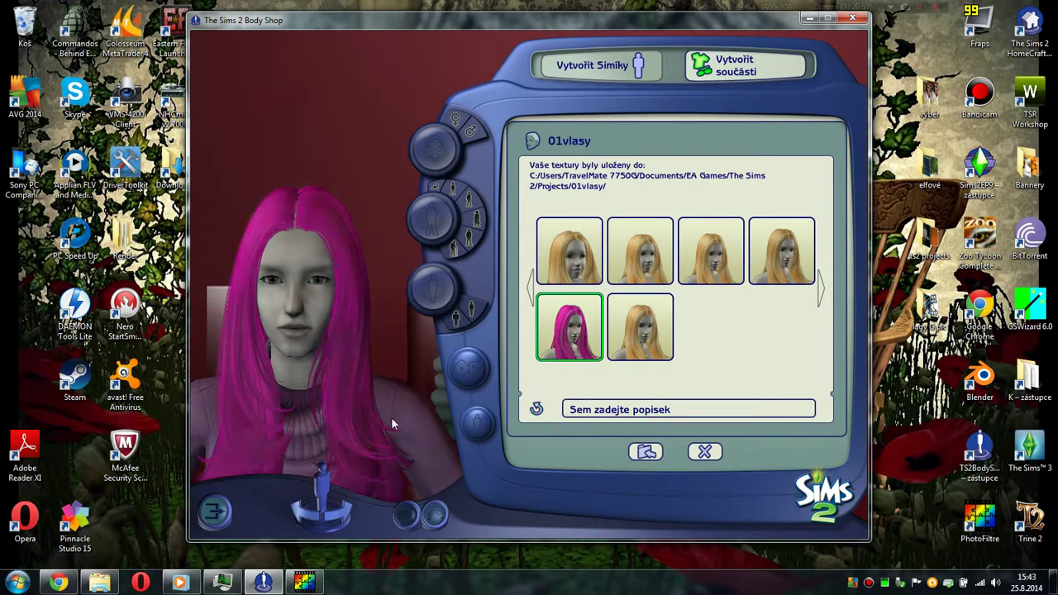
drag(371, 418, 331, 420)
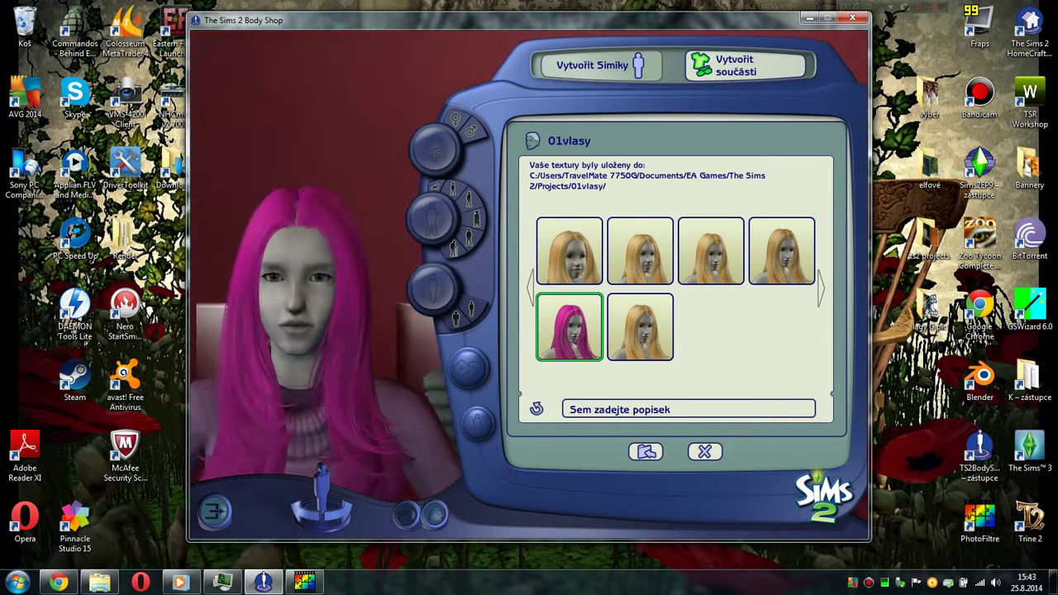
- Switch to the 01vlasy project folder, open the magenta afhair hairalpha5 texture in PhotoFiltre, copy the whole image and close PhotoFiltre
mouse_move(179, 583)
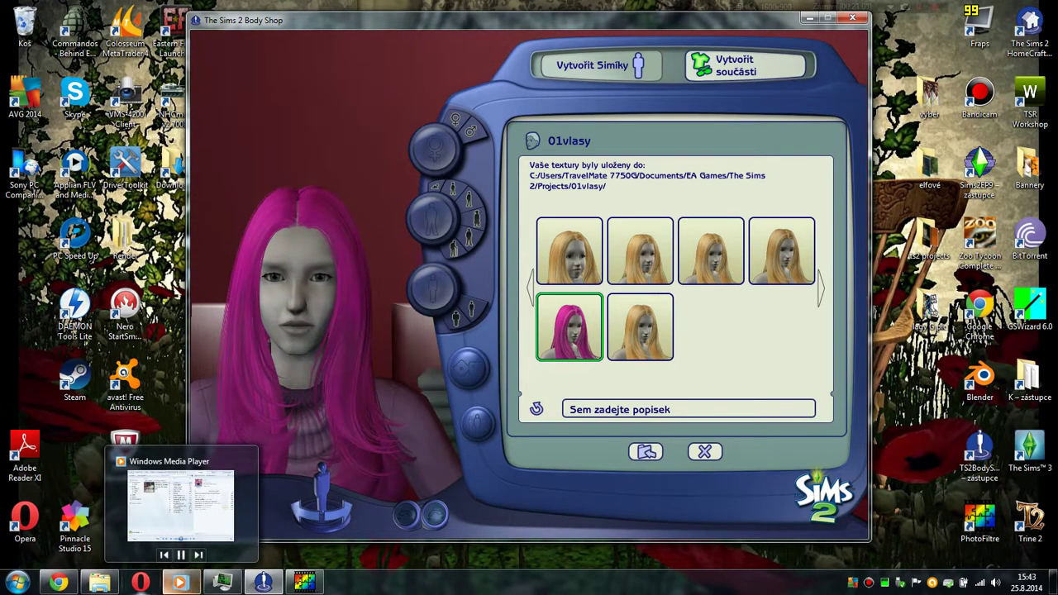
click(95, 496)
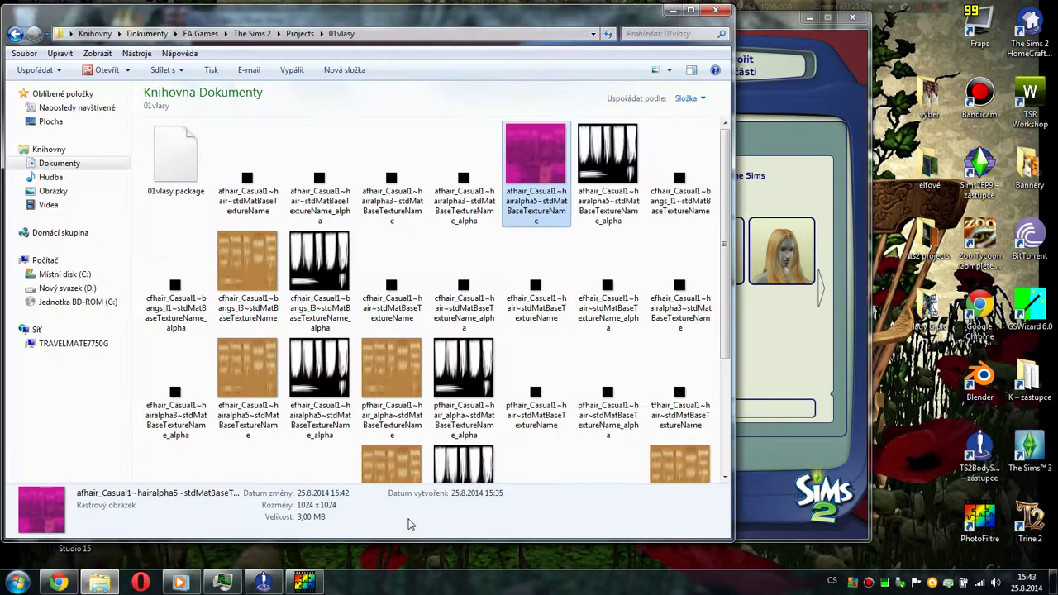
click(672, 9)
click(165, 479)
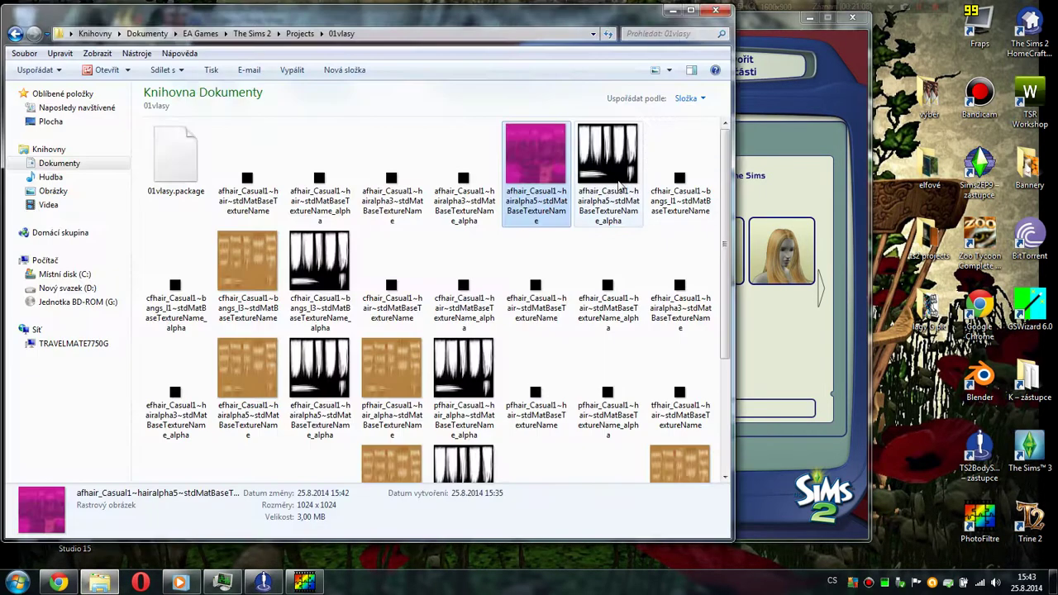
drag(535, 155, 979, 516)
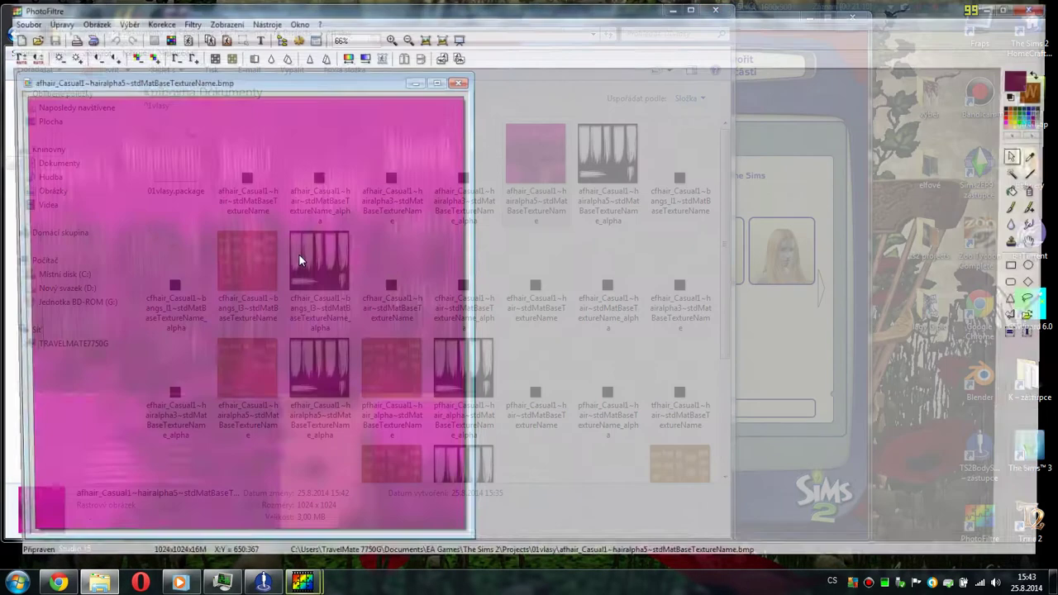
right_click(299, 254)
click(332, 327)
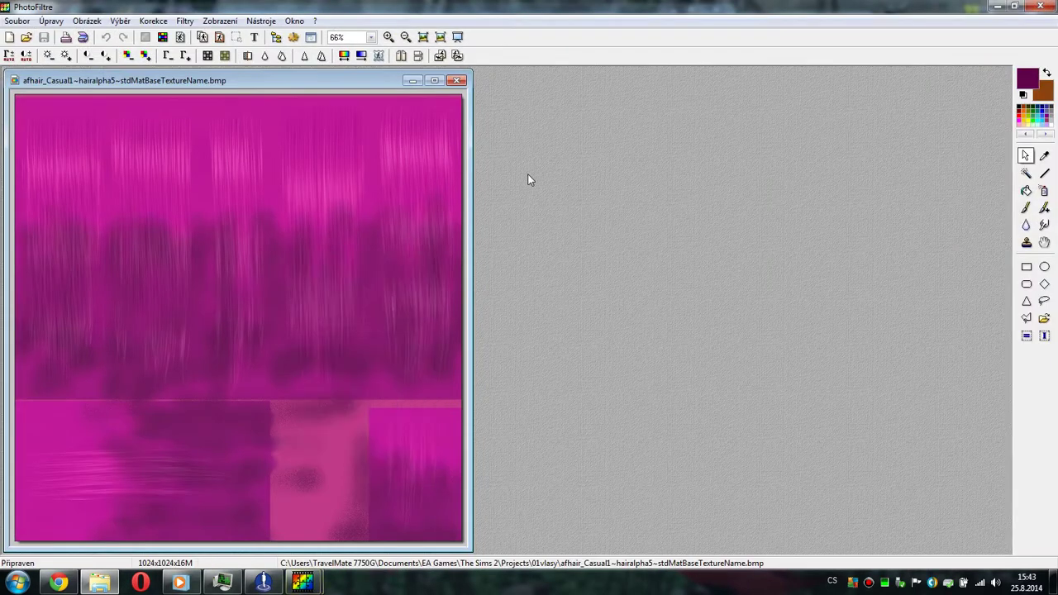
click(1036, 6)
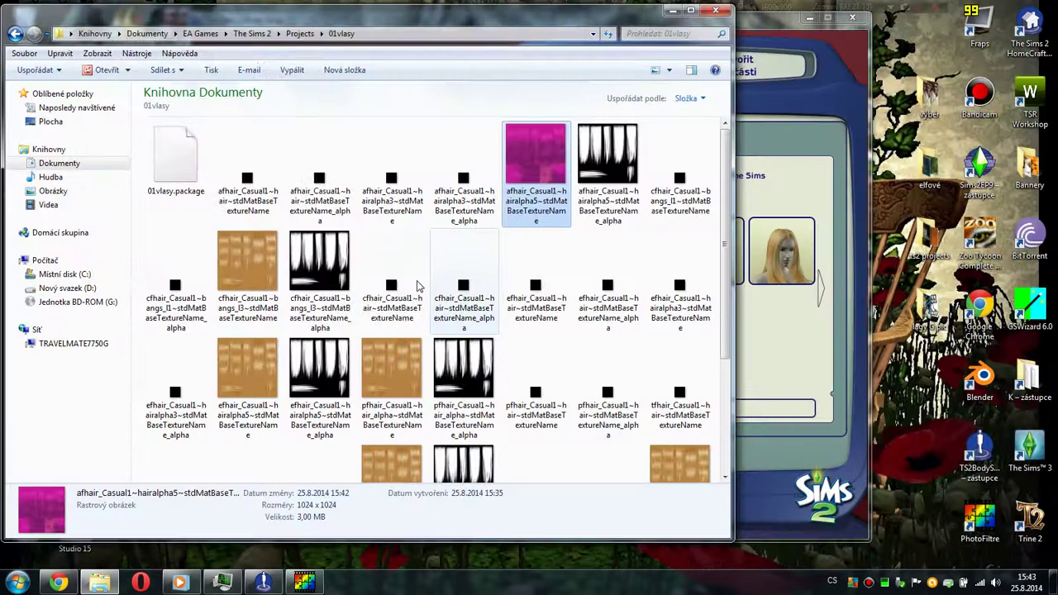
- Select the five remaining blond hair textures (cfhair bangs, efhair, pfhair, tfhair and yfhair) and open them together in PhotoFiltre
click(239, 268)
click(392, 464)
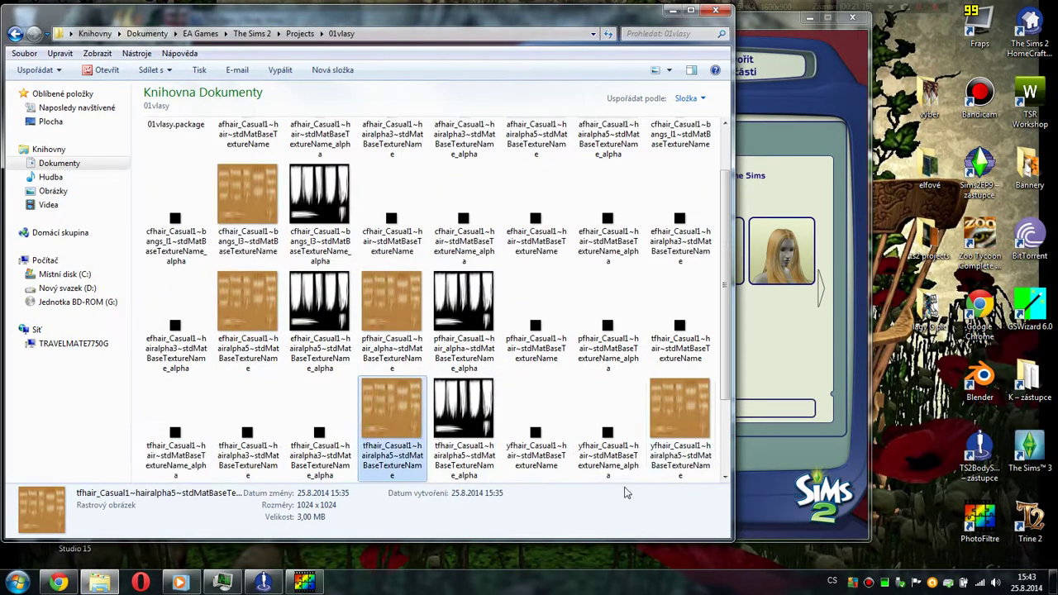
ctrl+click(661, 428)
ctrl+click(391, 306)
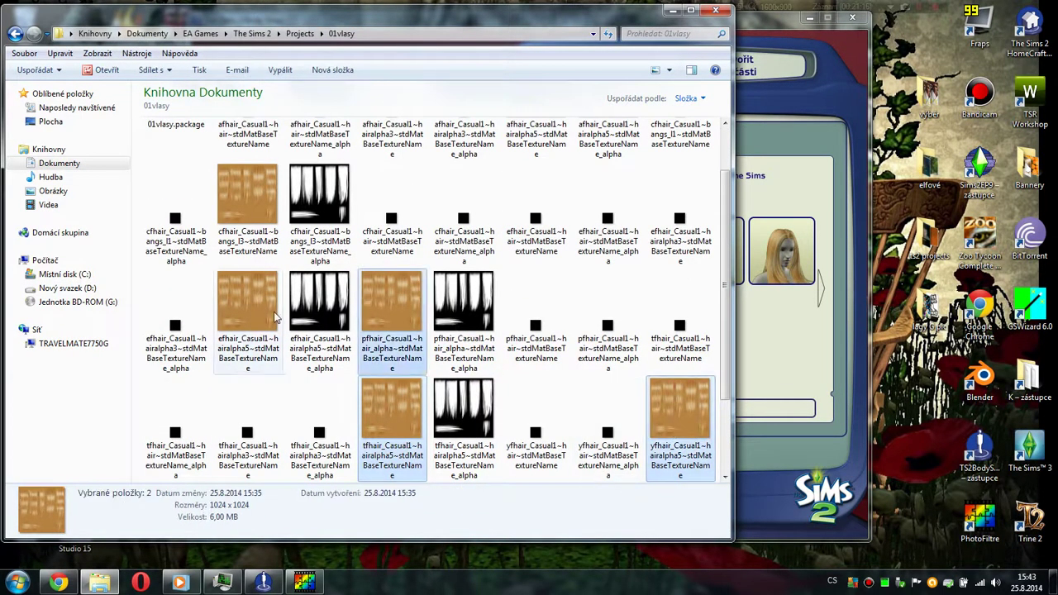
ctrl+click(248, 306)
ctrl+click(248, 217)
drag(391, 330, 979, 514)
- Paste the copied magenta texture over the efhair image and the cfhair bangs image, minimizing the efhair image when done
right_click(261, 270)
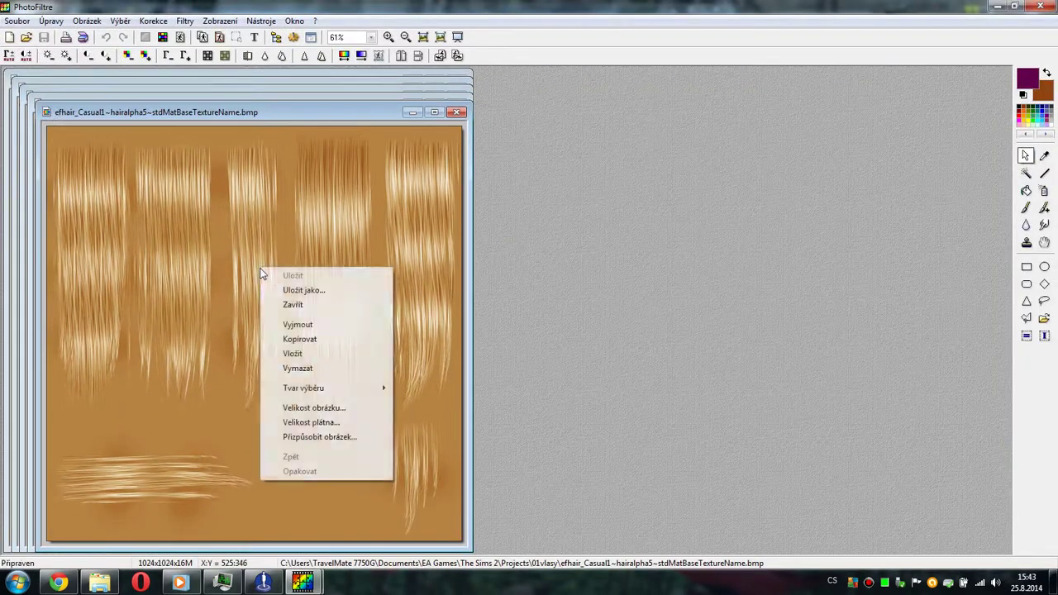
click(294, 353)
right_click(351, 230)
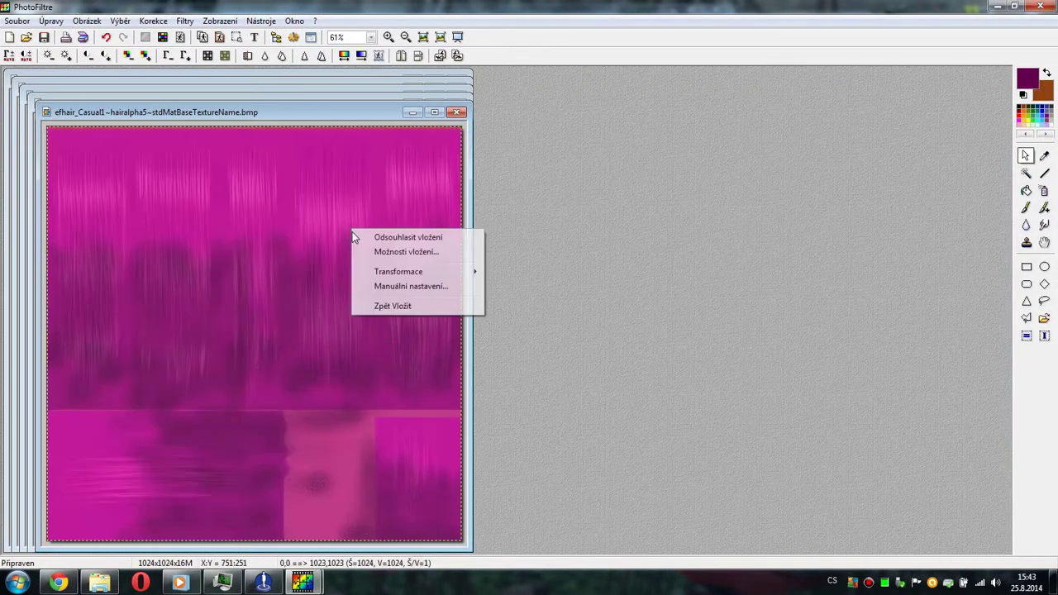
click(405, 107)
right_click(331, 204)
click(373, 289)
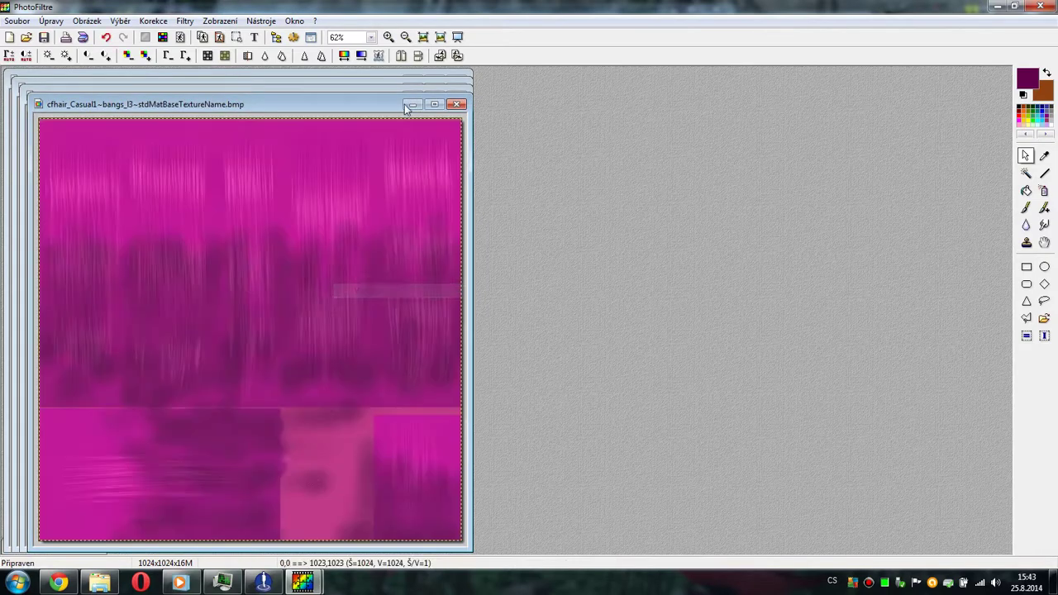
- Minimize the cfhair image and paste the copied magenta texture over the yfhair and tfhair images
click(404, 99)
right_click(342, 206)
click(363, 287)
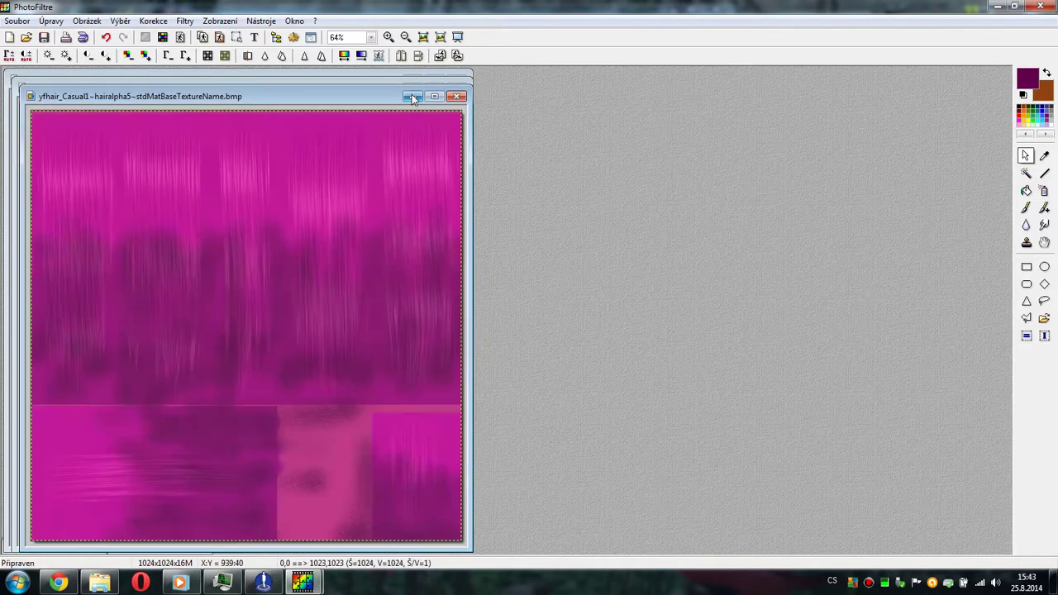
click(412, 95)
right_click(324, 284)
click(356, 370)
- Paste the magenta texture over the pfhair image and exit PhotoFiltre, saving the changes to all five textures
click(413, 88)
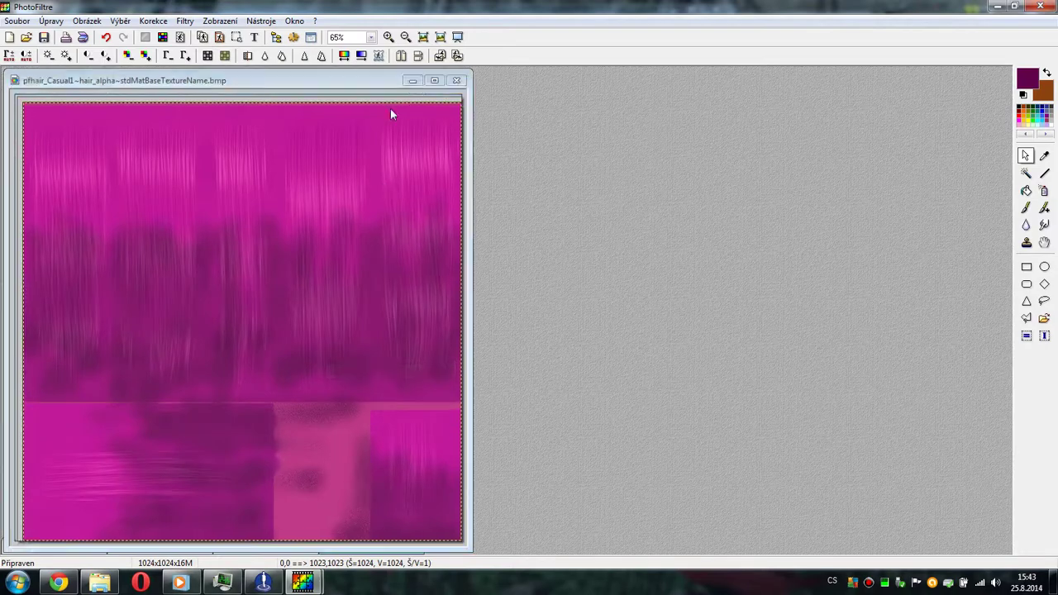
click(412, 80)
right_click(296, 237)
click(326, 322)
click(412, 80)
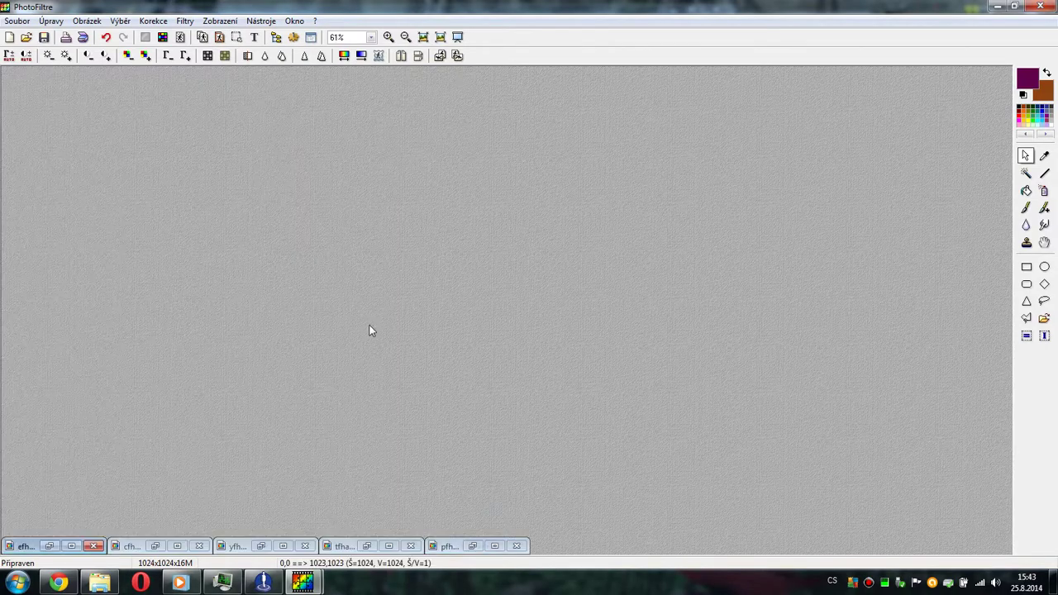
click(1034, 7)
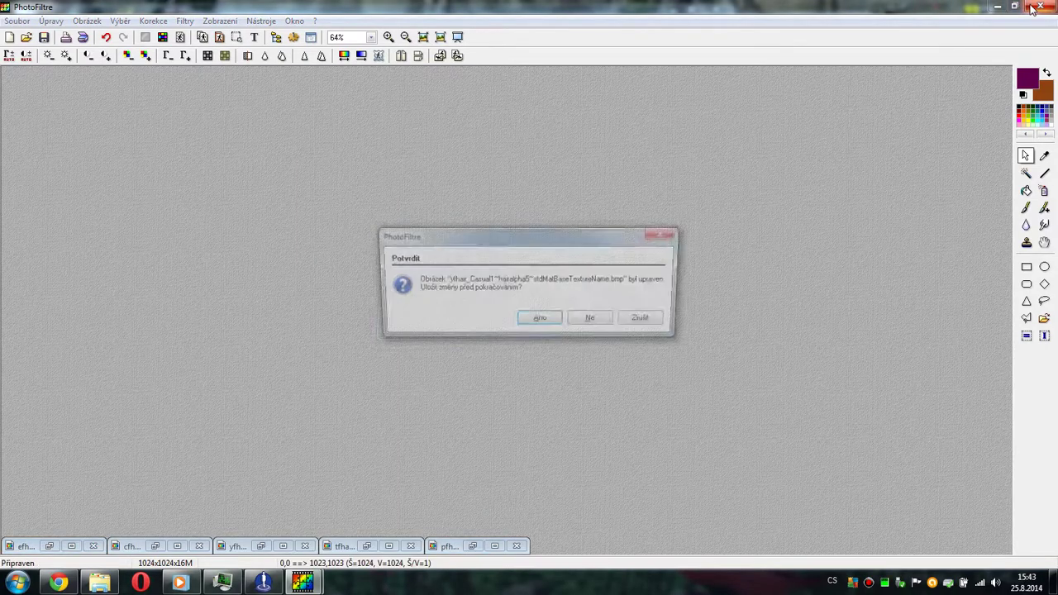
key(Return)
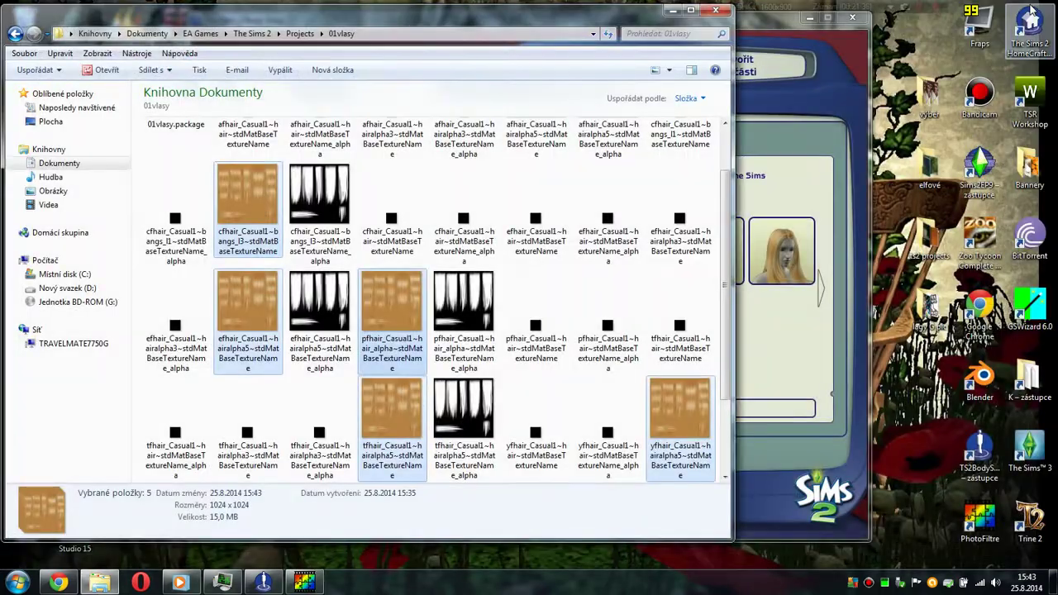
- Check the updated texture thumbnails in the 01vlasy folder, return to The Sims 2 Body Shop and reload the hair textures
click(314, 412)
scroll(314, 413, up, 1)
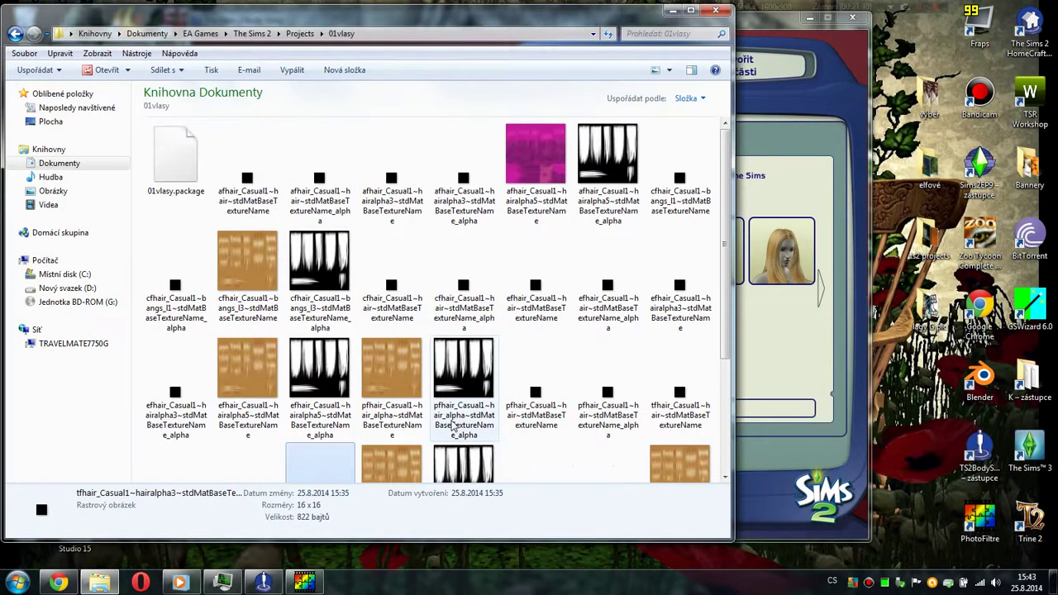
click(247, 265)
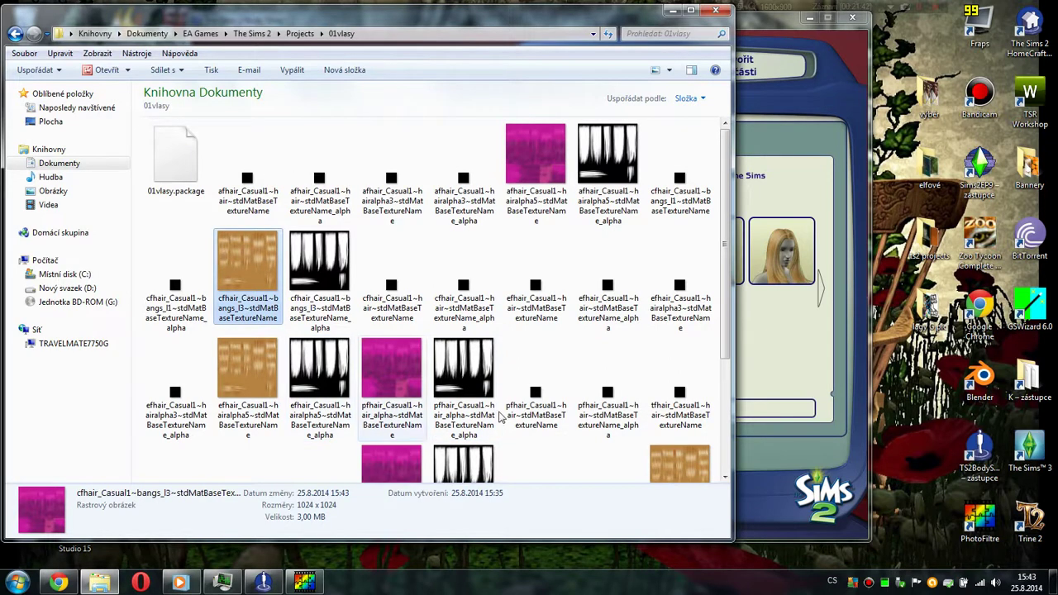
click(674, 10)
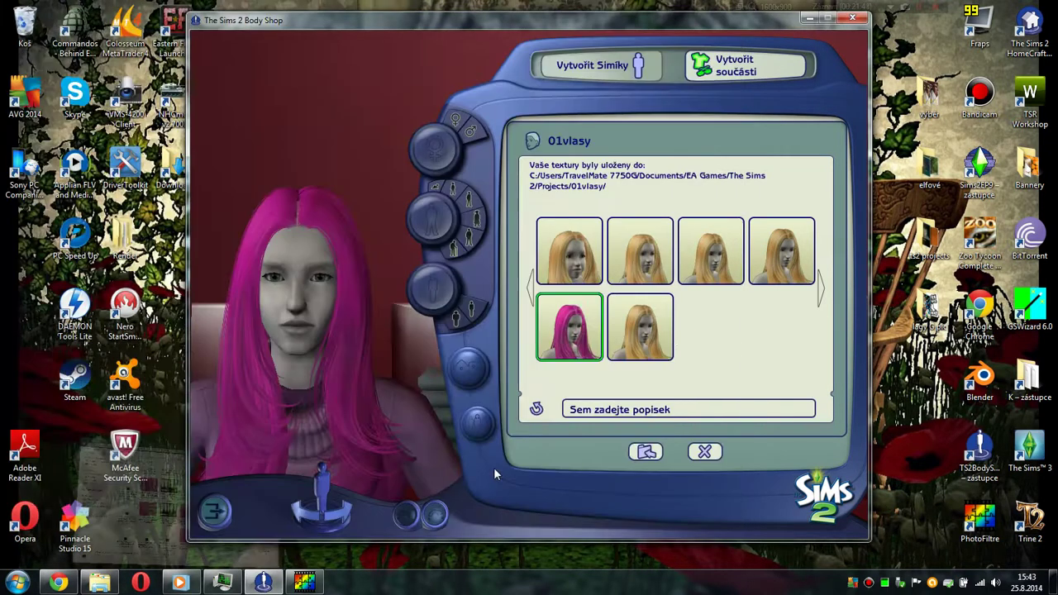
click(537, 410)
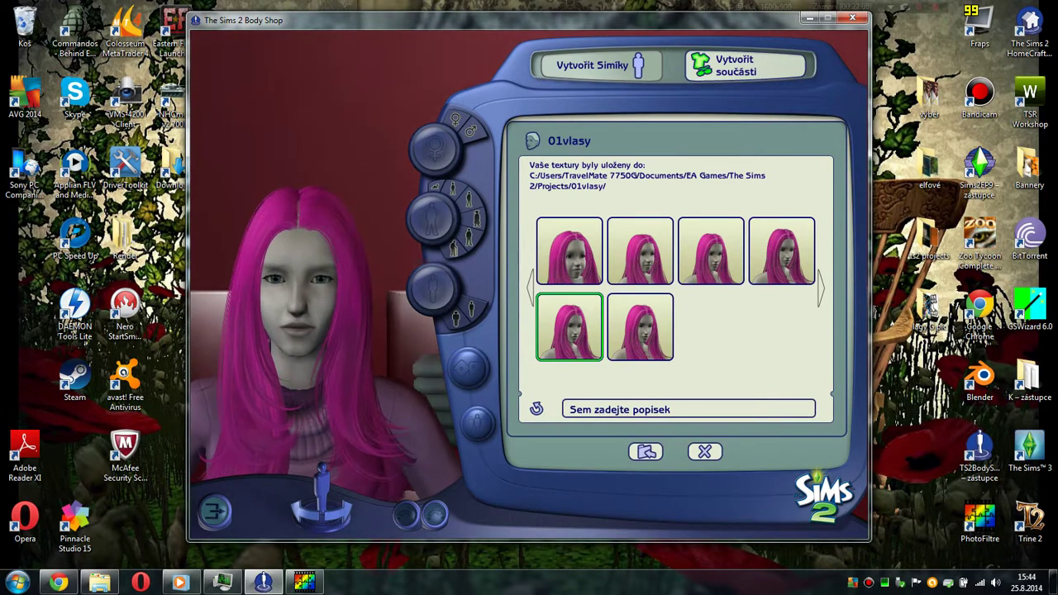
- Describe the hair as "hair purple by" plus the creator's name, import it into the game and go back to the project choice
click(580, 412)
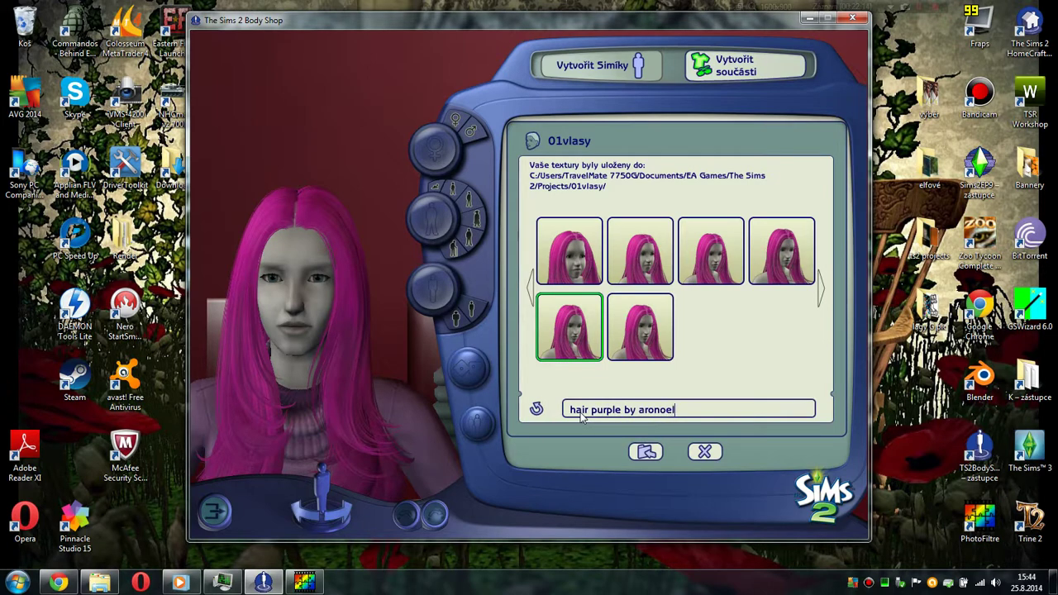
click(646, 451)
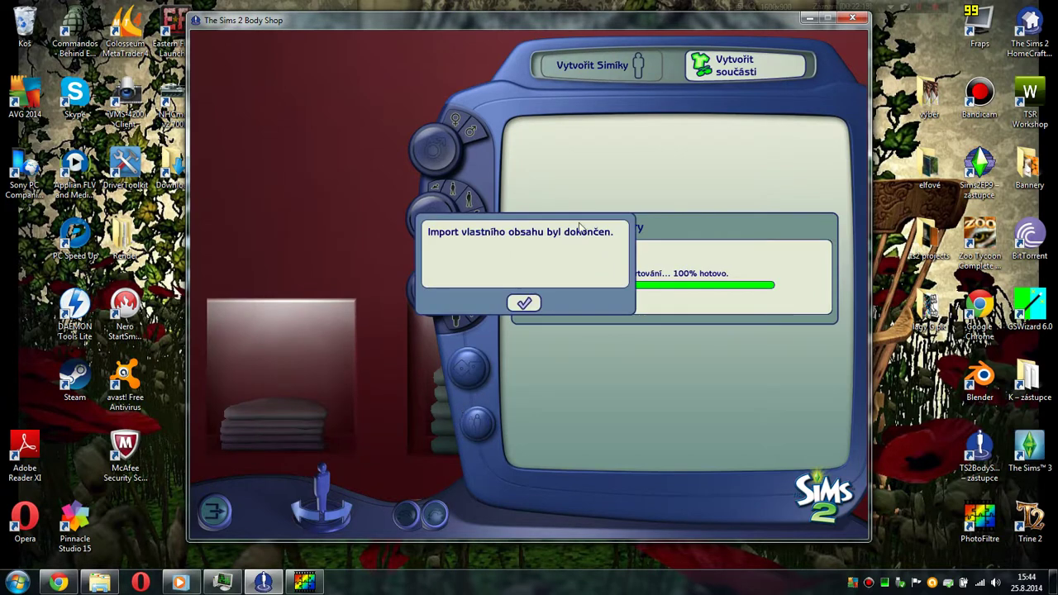
click(527, 305)
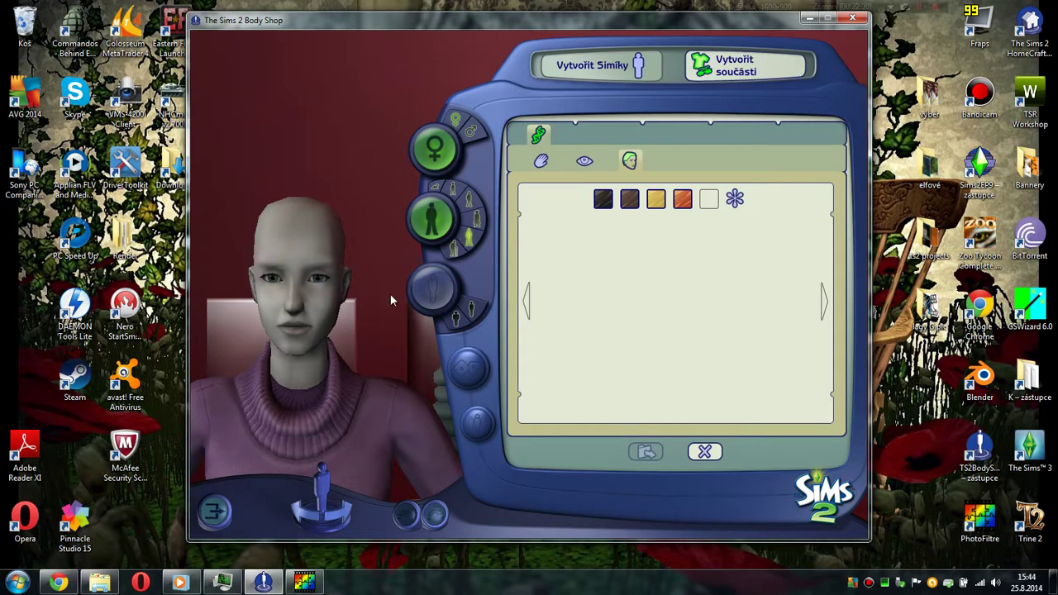
click(703, 452)
click(674, 452)
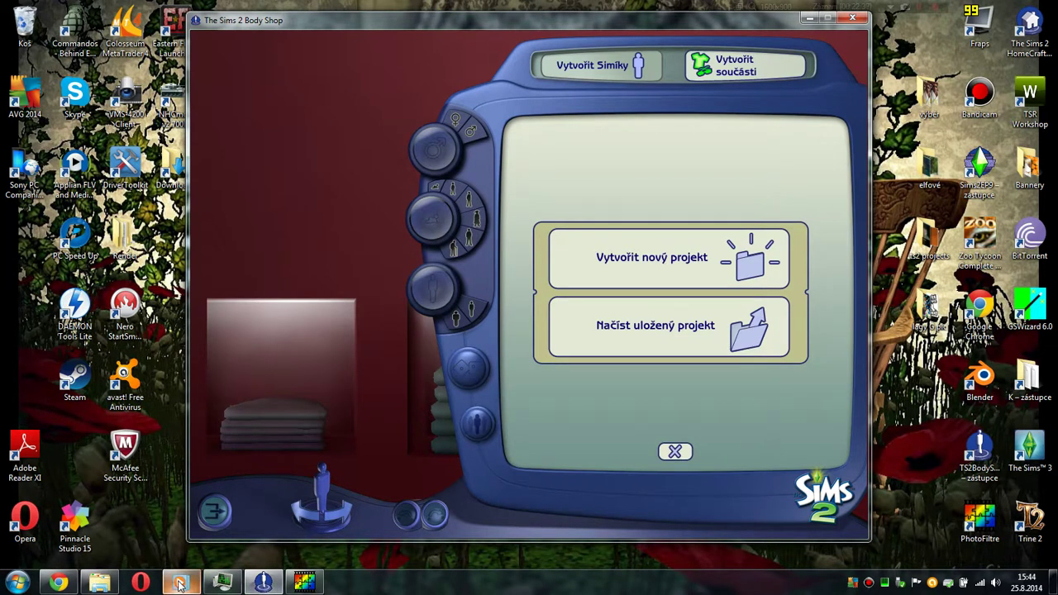
mouse_move(178, 585)
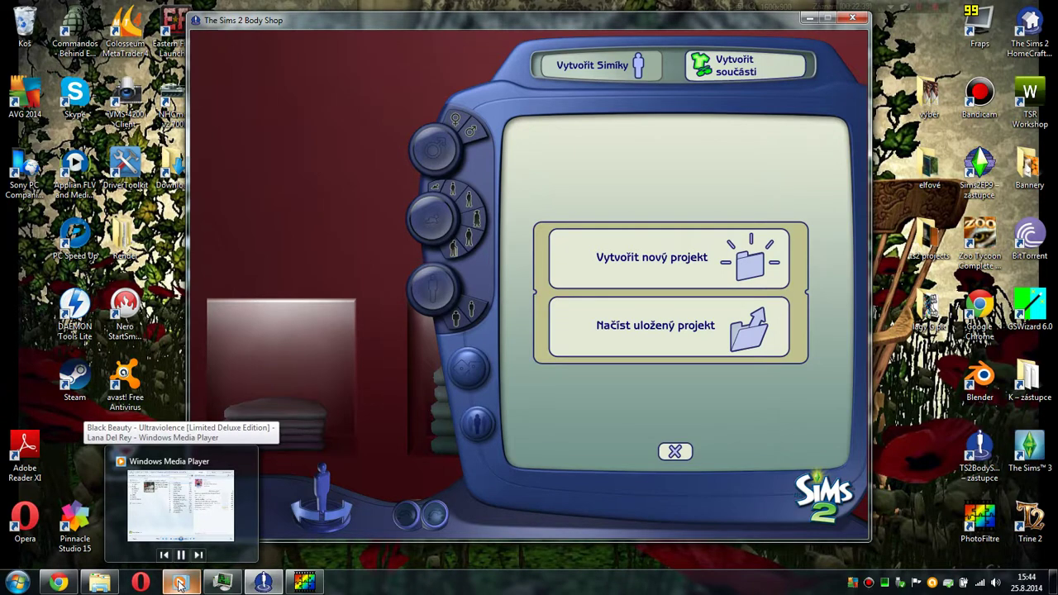
click(180, 584)
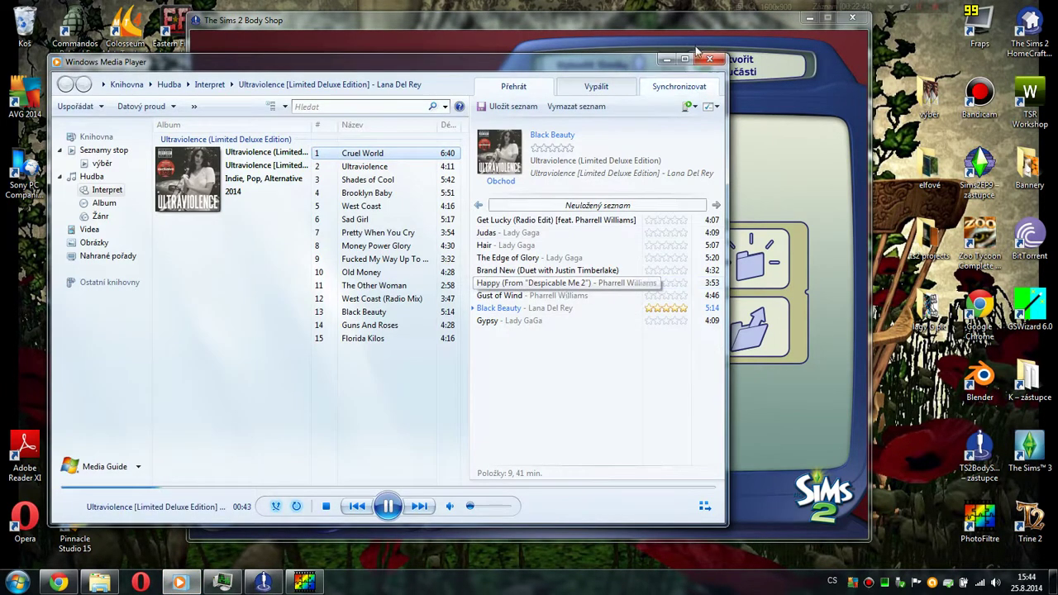
key(alt+Tab)
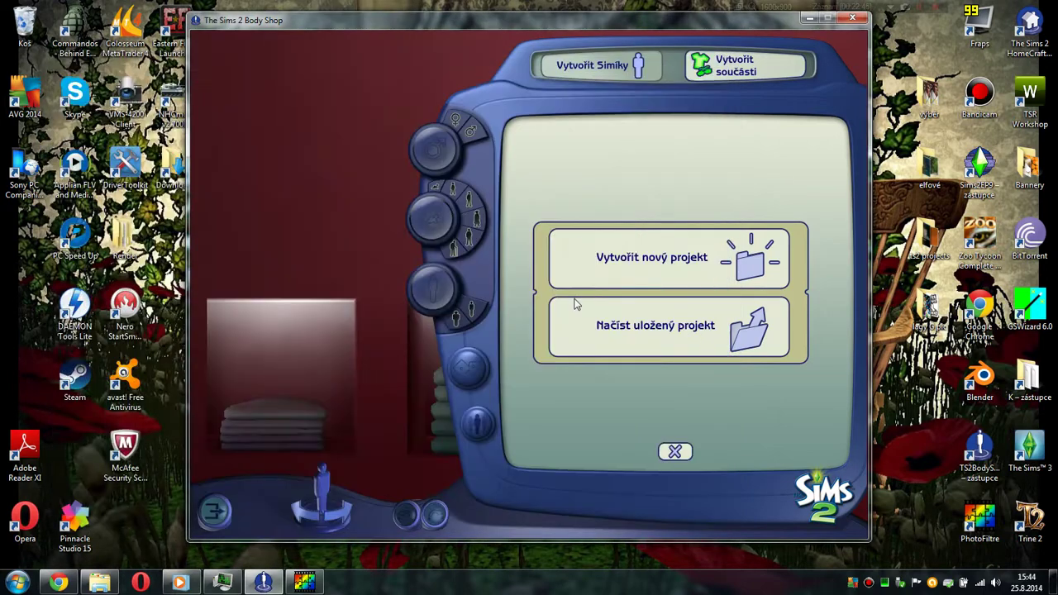
- Create a new clothing project and switch the preview model to male
click(728, 282)
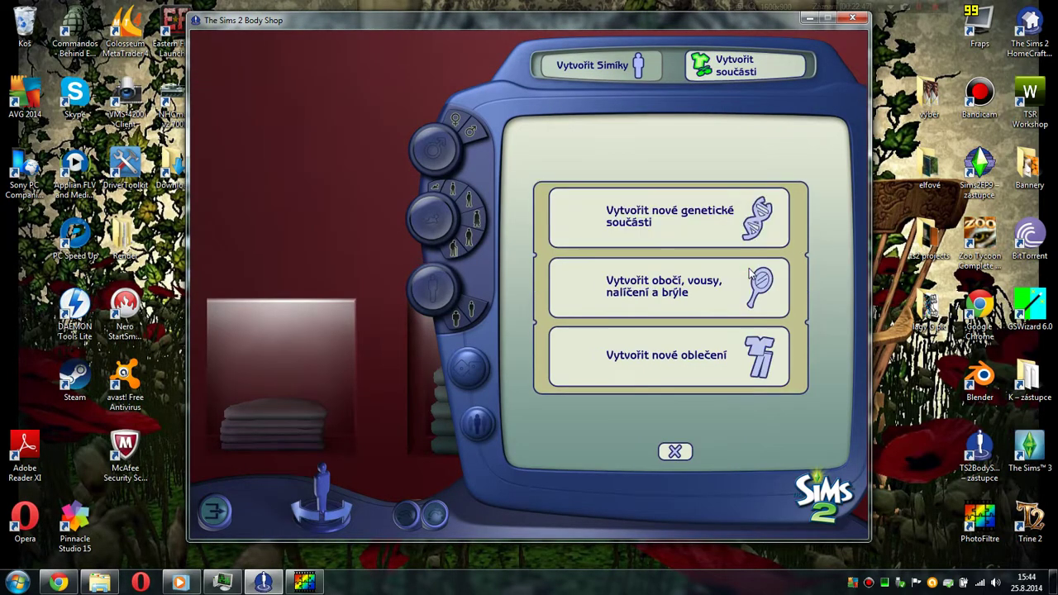
click(735, 357)
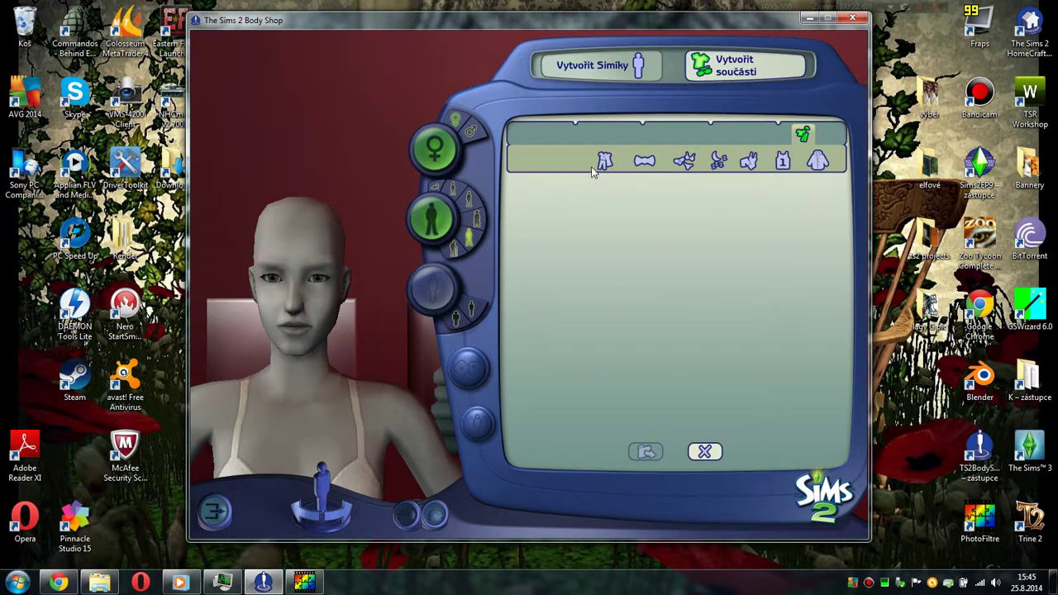
click(475, 137)
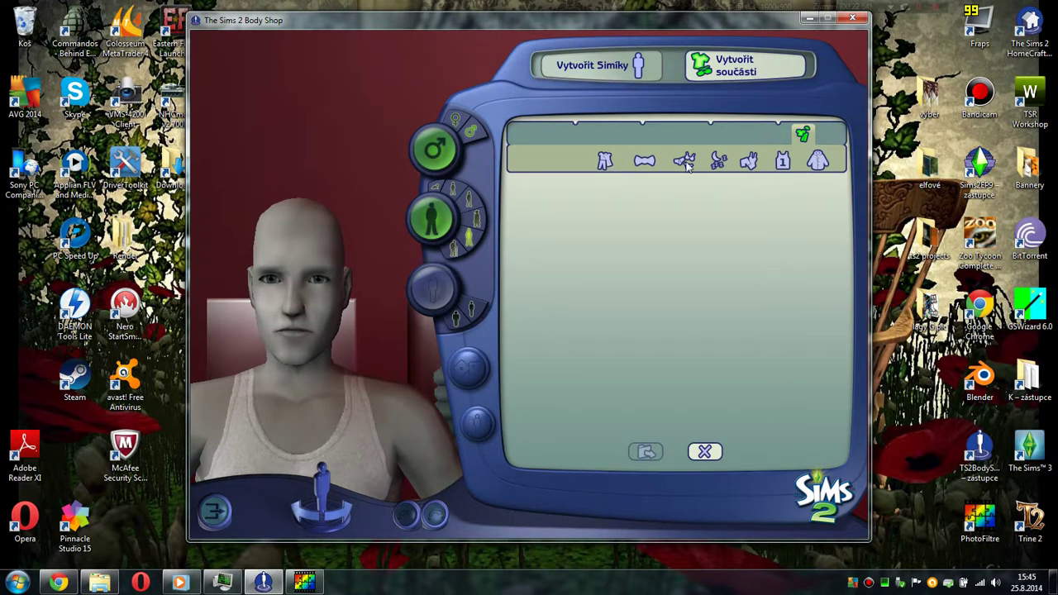
- Browse the male everyday tops, trousers and full-body outfits available as a base for the clothing project
click(604, 161)
click(675, 199)
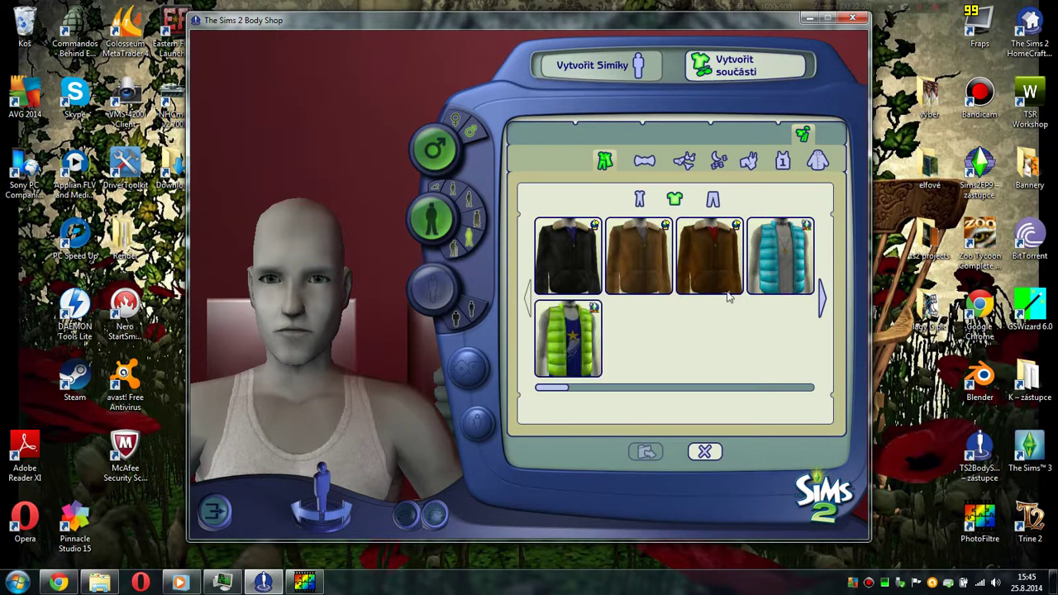
click(821, 300)
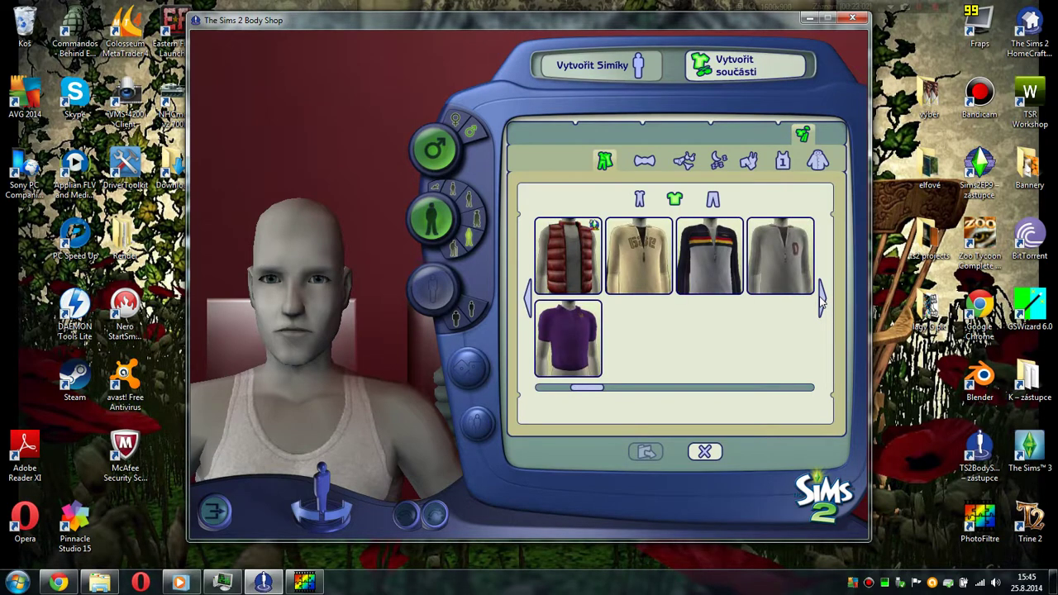
click(715, 205)
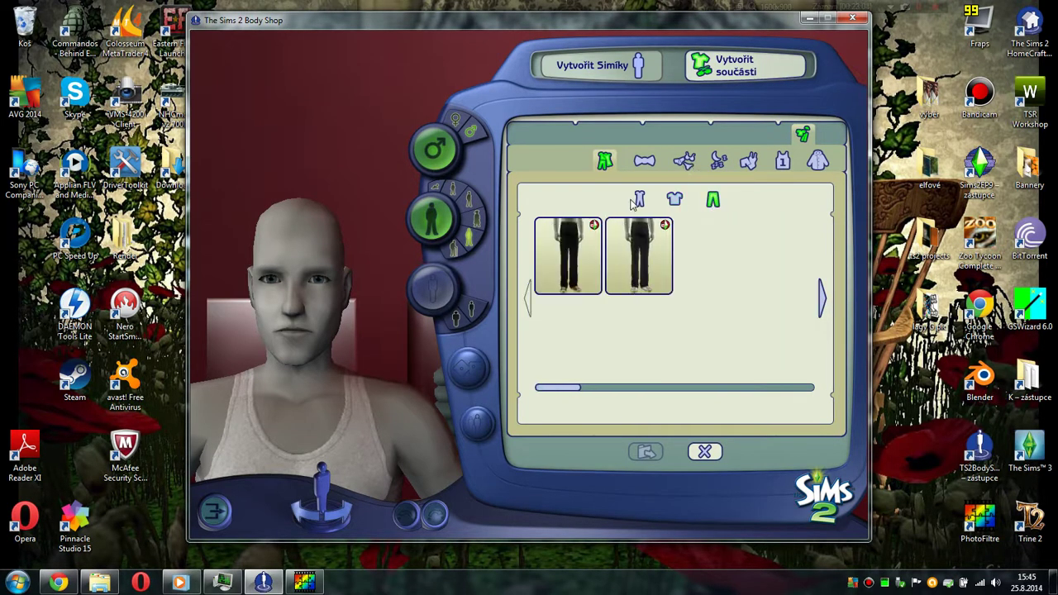
click(639, 200)
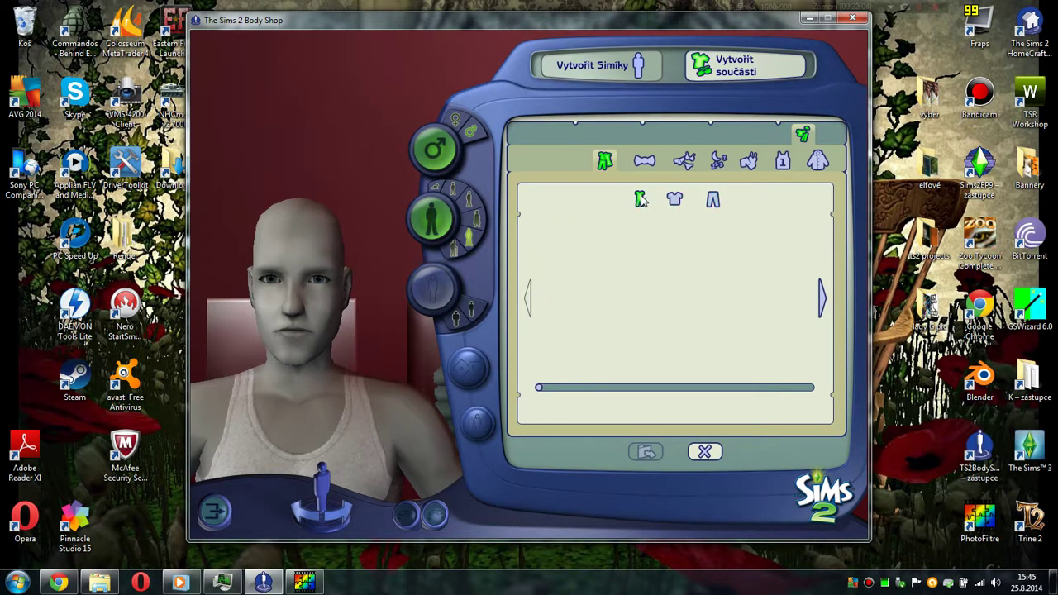
click(823, 300)
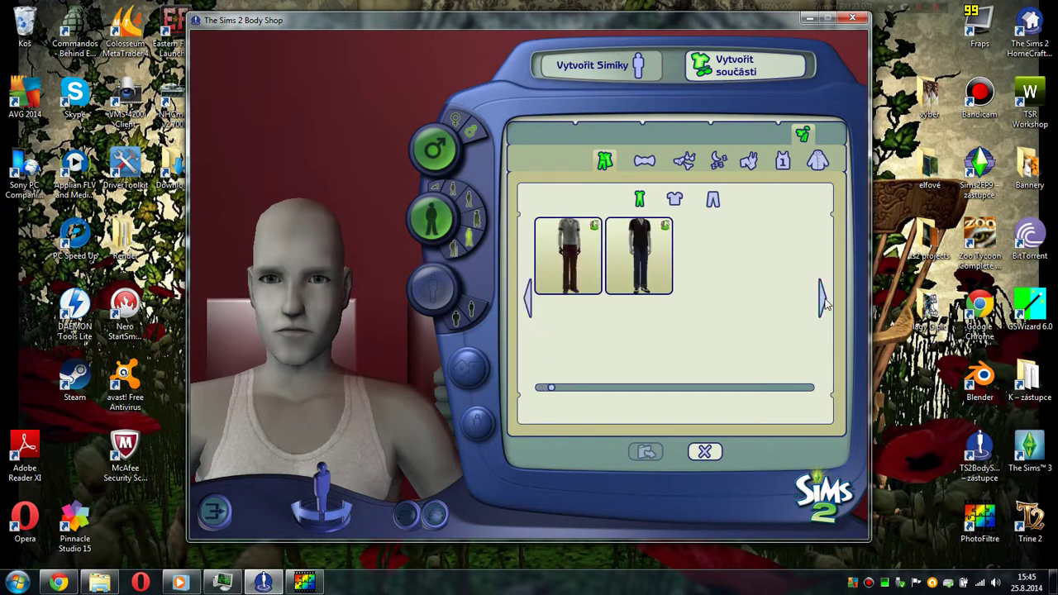